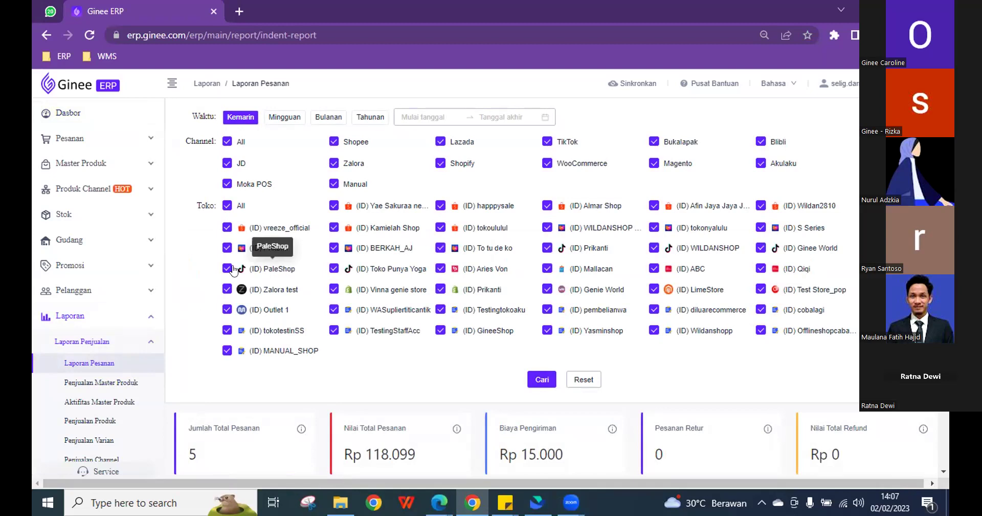
scroll(233, 279, "down", 1)
scroll(126, 317, "down", 3)
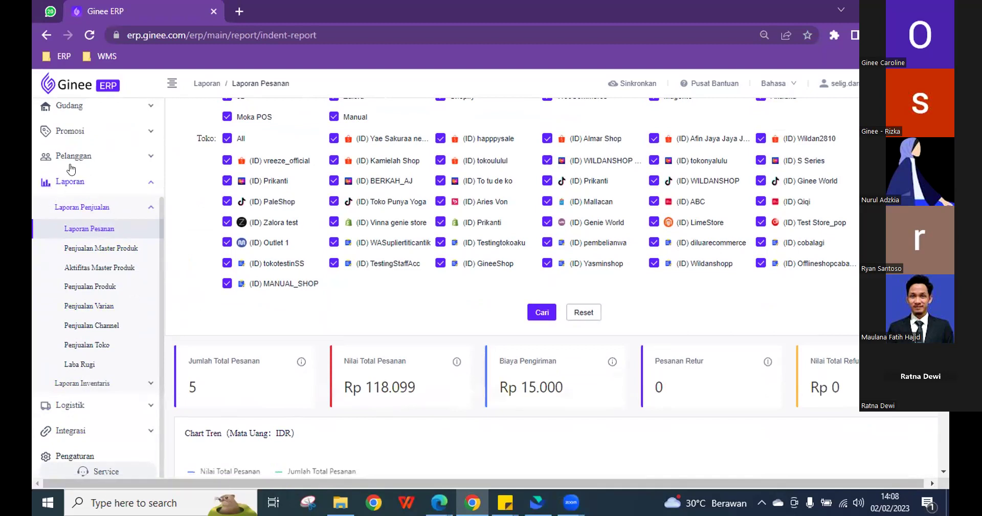
left_click(125, 208)
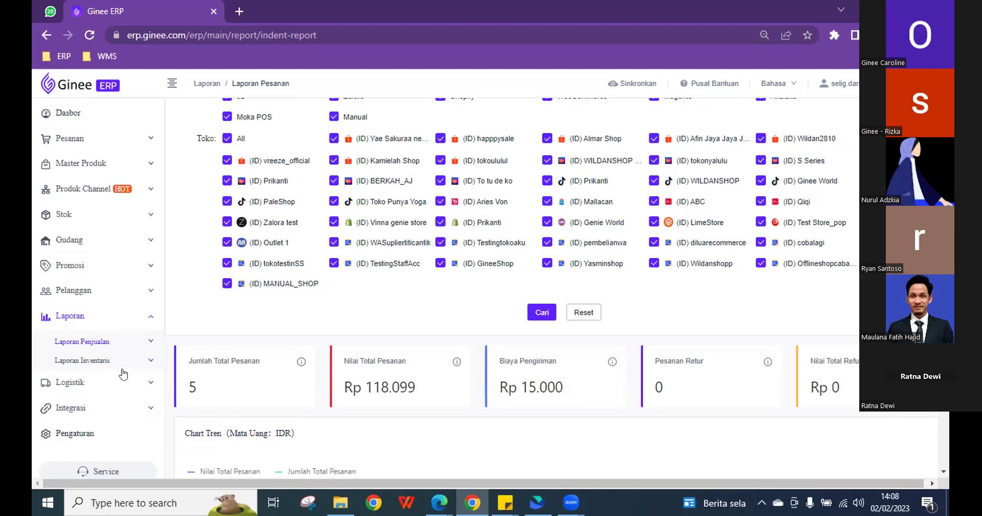
left_click(122, 342)
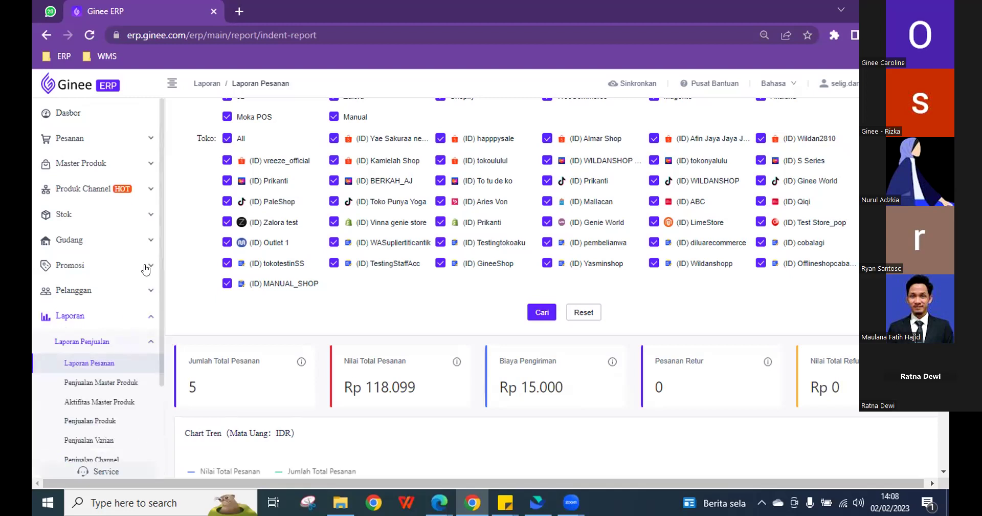
scroll(146, 269, "down", 2)
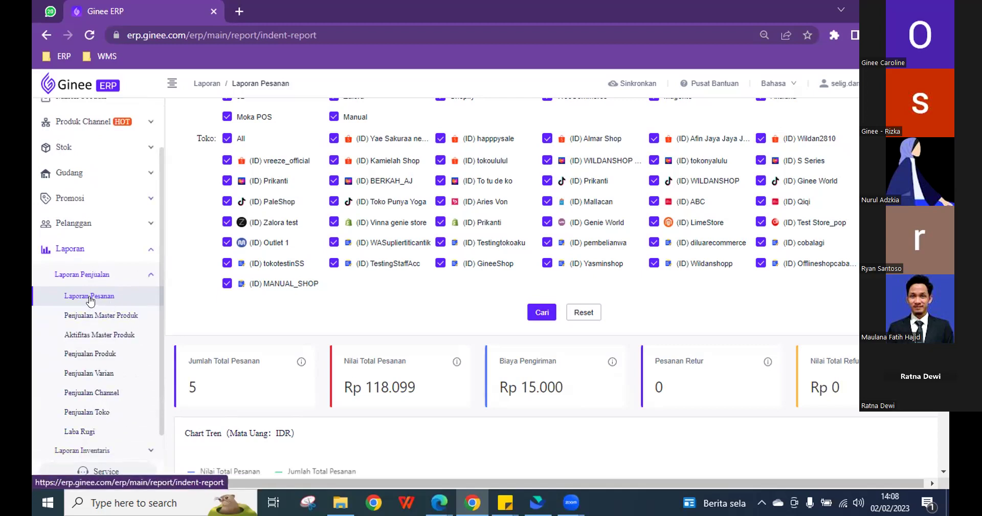
Filter the order report to the Bulanan period for all channels and stores, and run the search
scroll(285, 277, "up", 2)
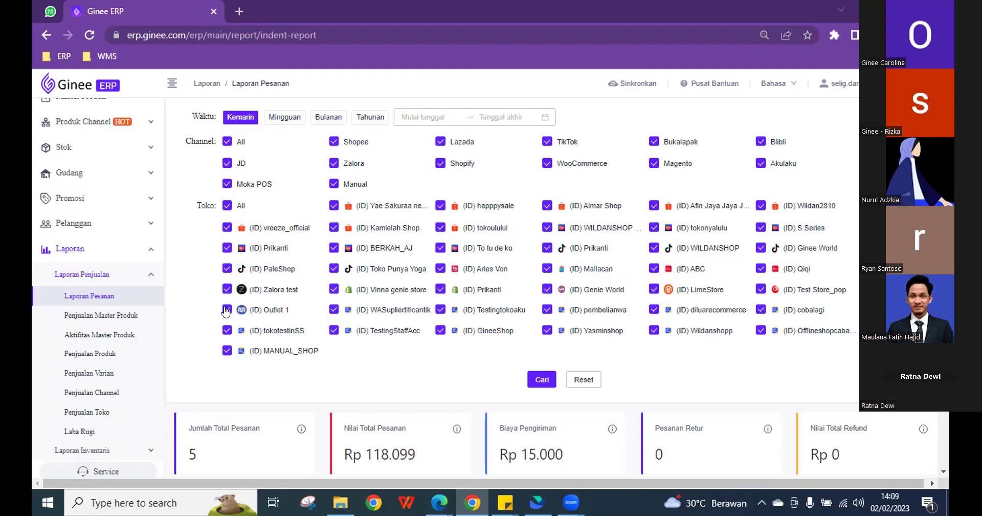
left_click(370, 116)
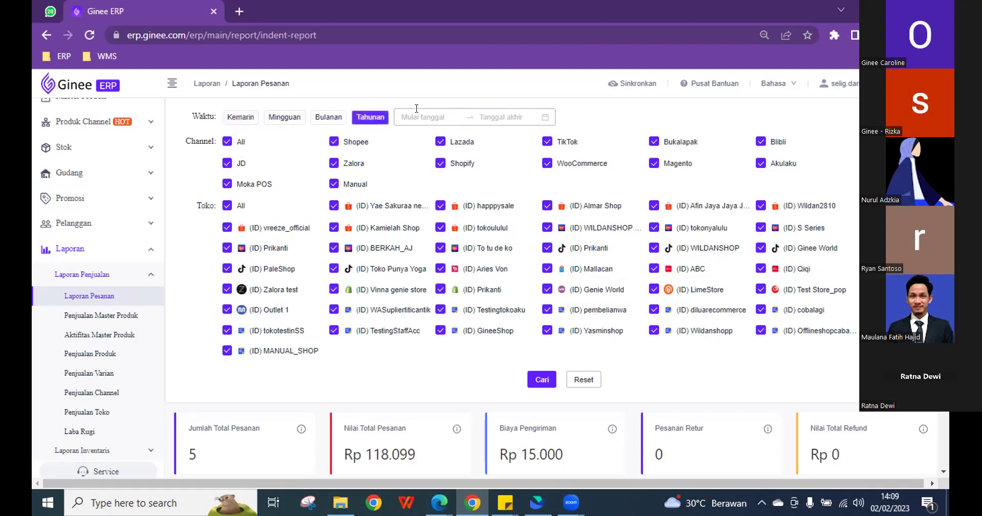
left_click(328, 116)
left_click(542, 379)
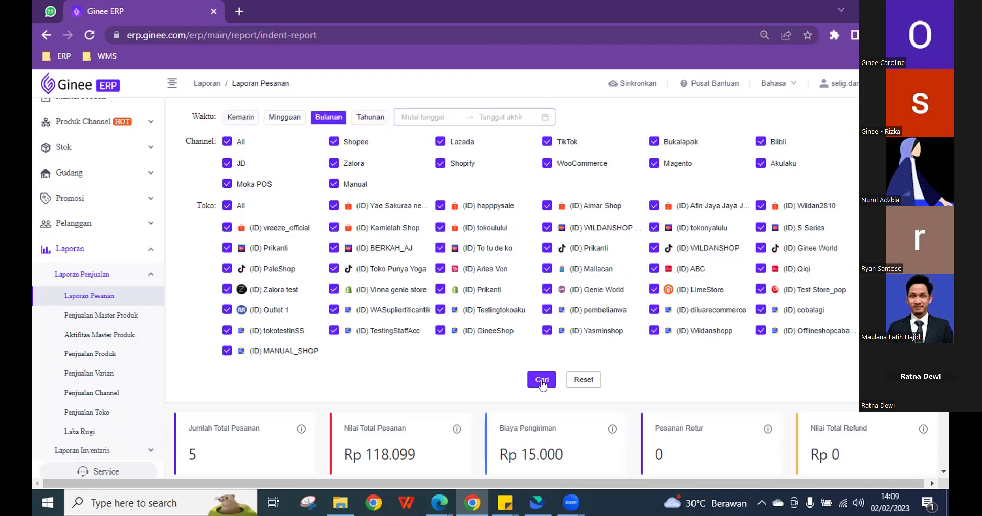
Examine the monthly summary cards and the explanation of Jumlah Total Pesanan
scroll(399, 335, "down", 1)
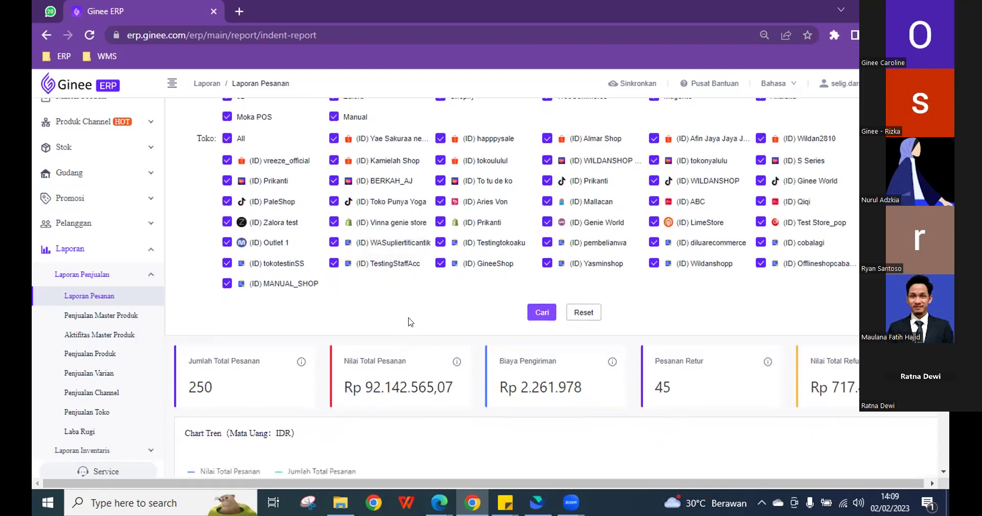
scroll(424, 317, "down", 2)
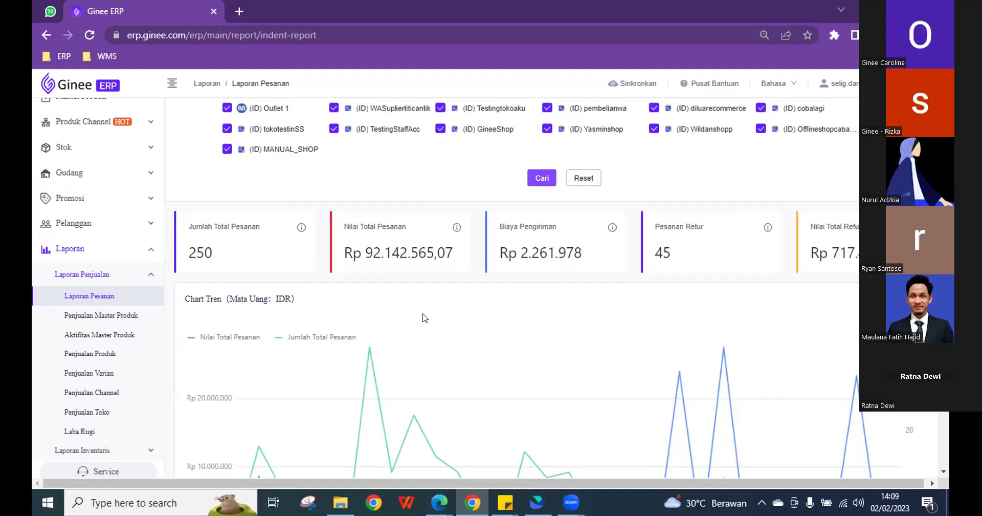
scroll(423, 310, "up", 3)
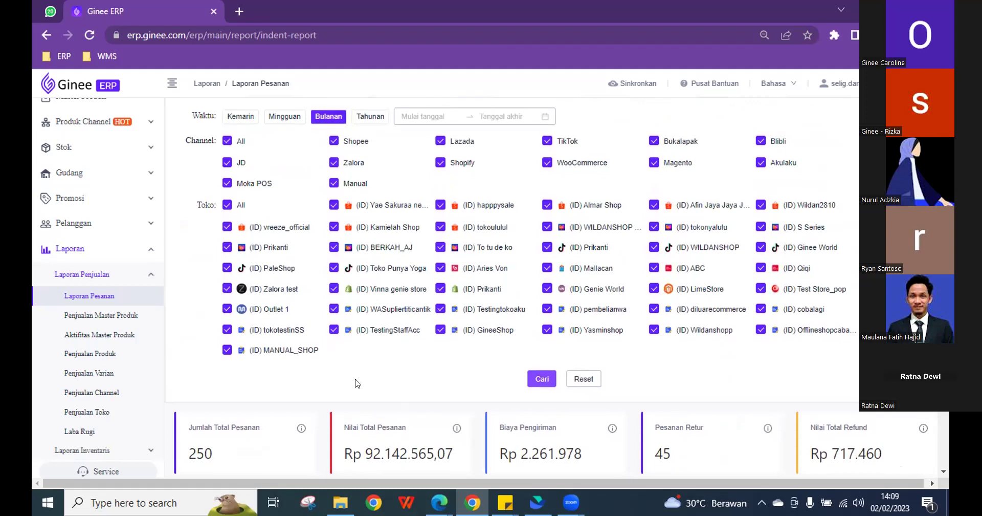
scroll(351, 380, "down", 1)
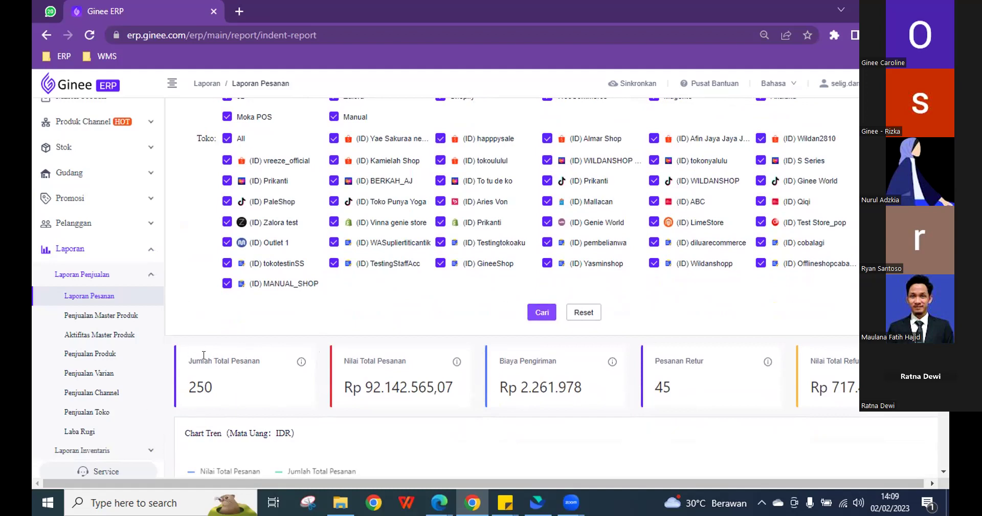
mouse_move(302, 363)
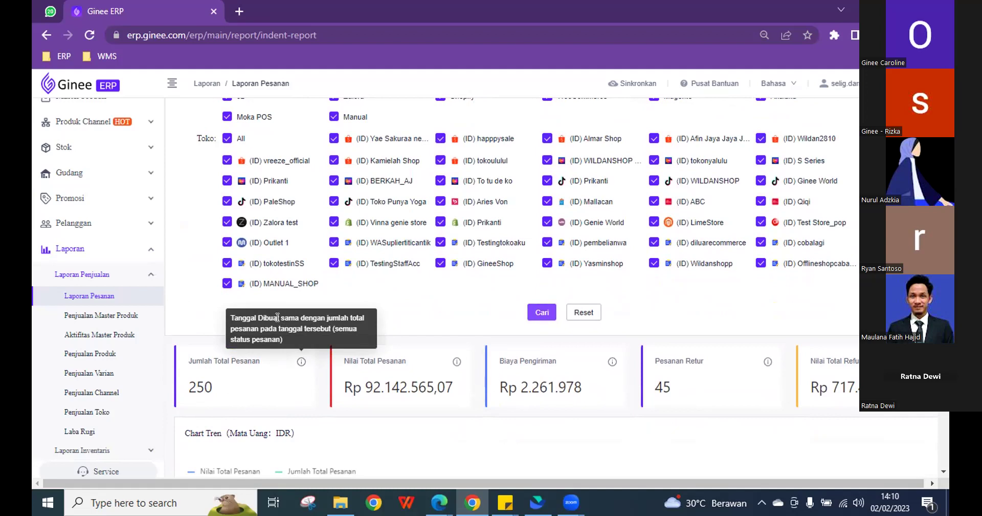
Show the custom date range calendar in the Waktu filter and close it without picking dates
scroll(276, 307, "up", 2)
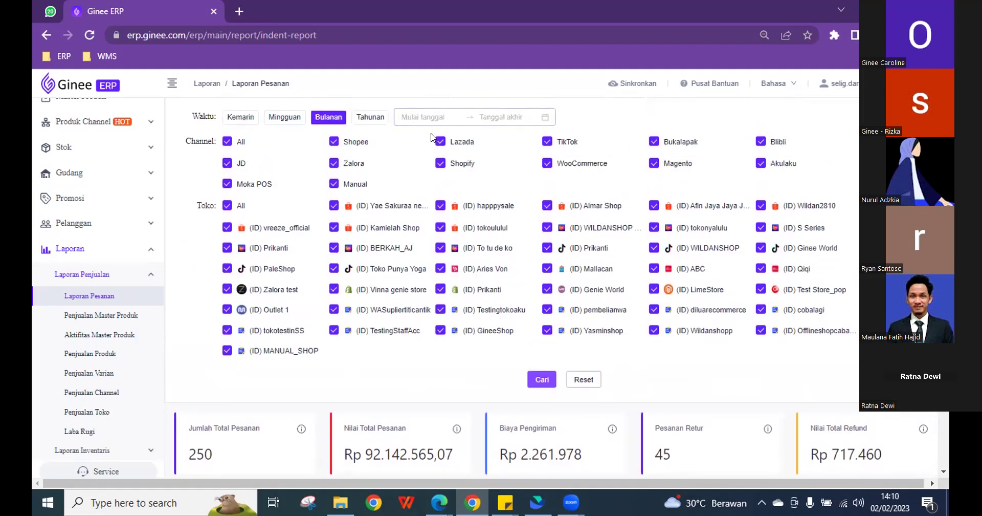
scroll(337, 392, "down", 2)
scroll(317, 403, "up", 2)
left_click(445, 123)
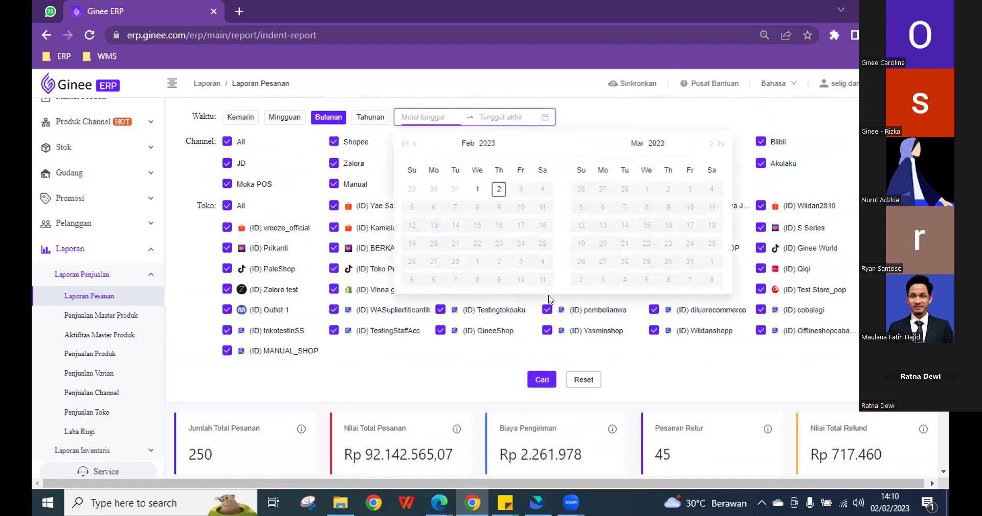
left_click(369, 373)
Examine the remaining summary cards and the daily order values and counts in the Chart Tren graph
scroll(410, 378, "down", 1)
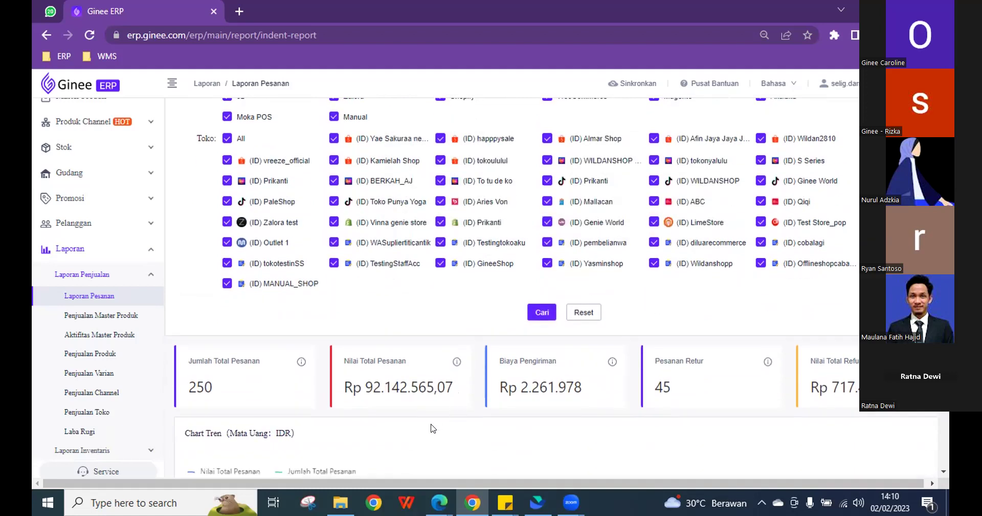
mouse_move(455, 368)
scroll(798, 361, "down", 1)
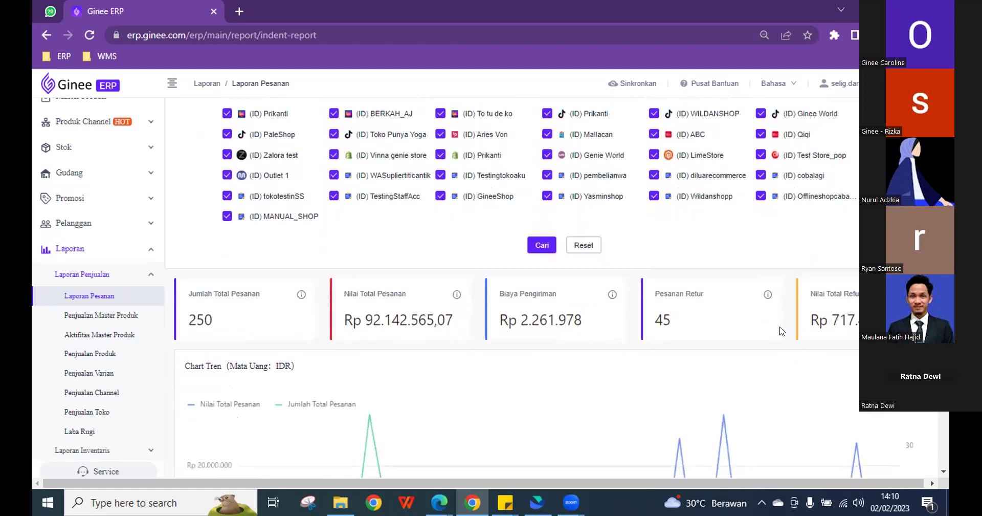
scroll(681, 358, "down", 2)
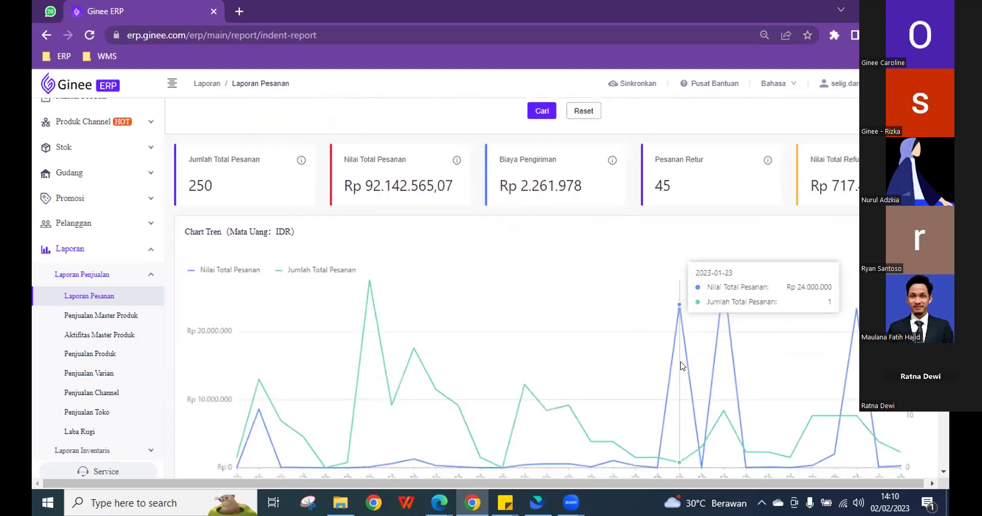
scroll(681, 365, "down", 1)
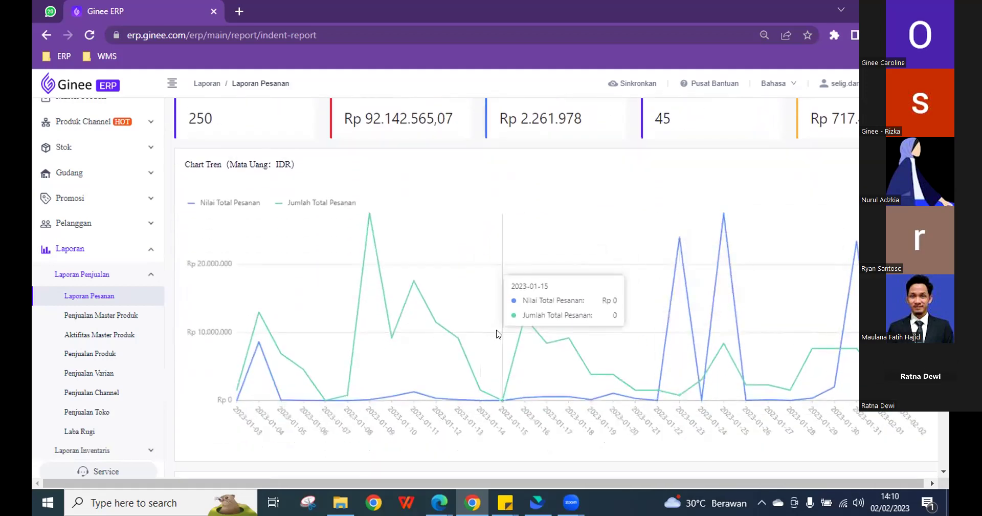
scroll(779, 287, "down", 1)
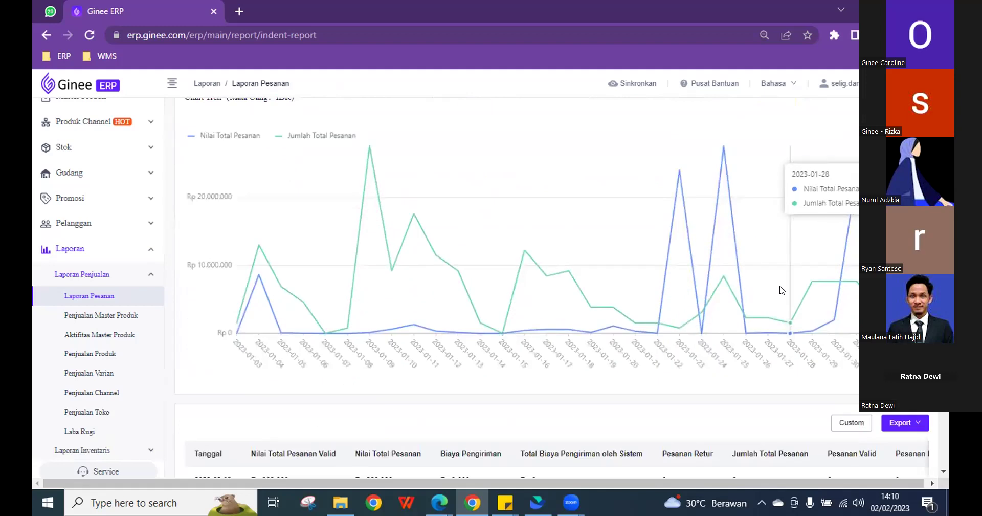
scroll(659, 384, "up", 2)
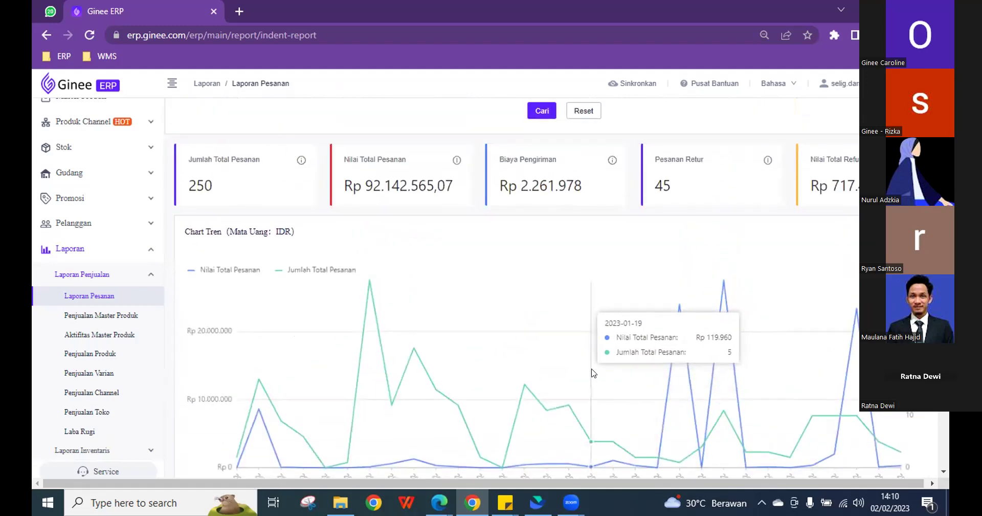
scroll(592, 373, "down", 1)
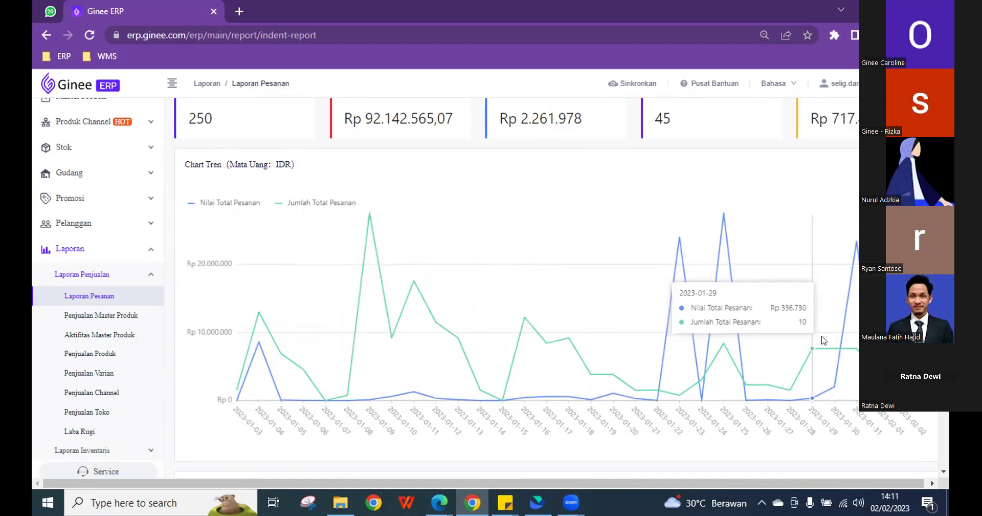
Examine the daily order table below the chart across all its columns, including the explanation of Nilai Total Pesanan Valid
scroll(809, 331, "down", 4)
scroll(487, 340, "down", 3)
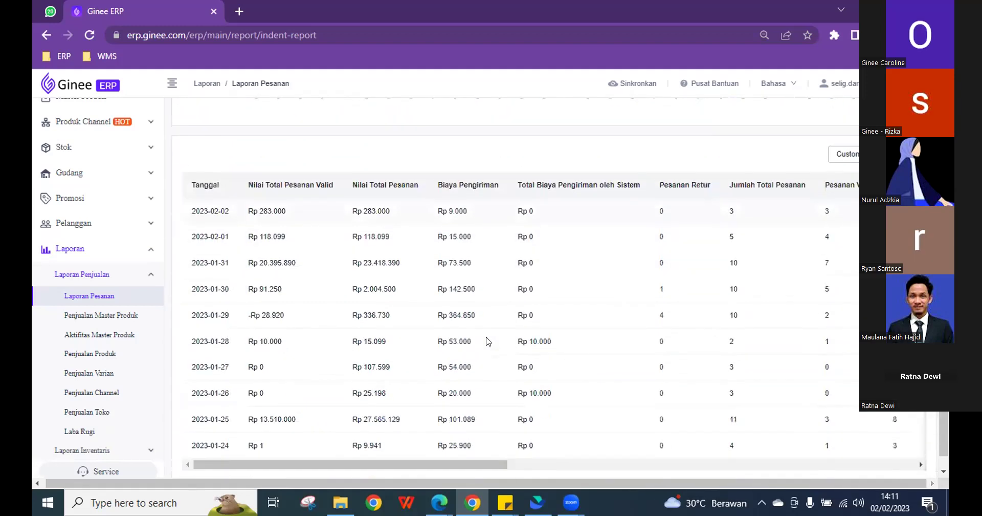
scroll(404, 314, "down", 1)
scroll(409, 318, "up", 7)
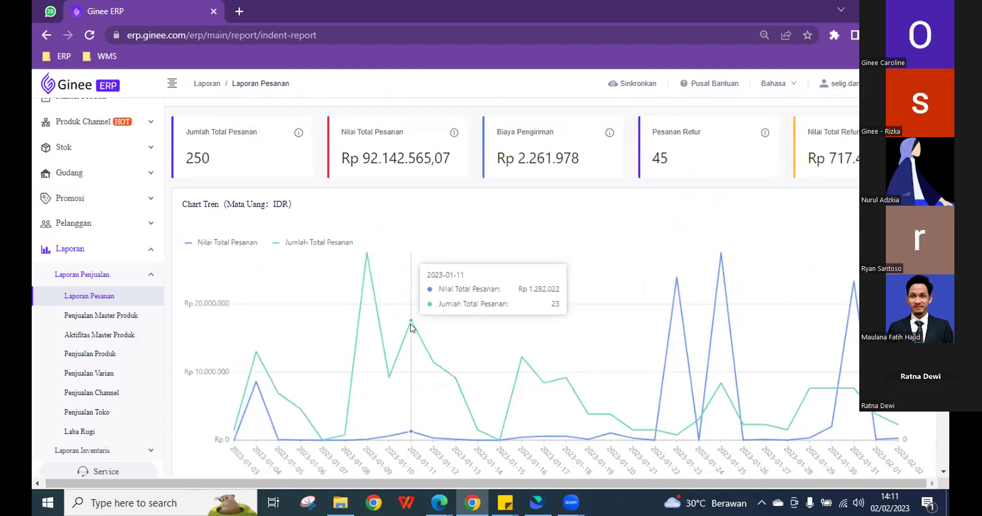
scroll(487, 307, "down", 5)
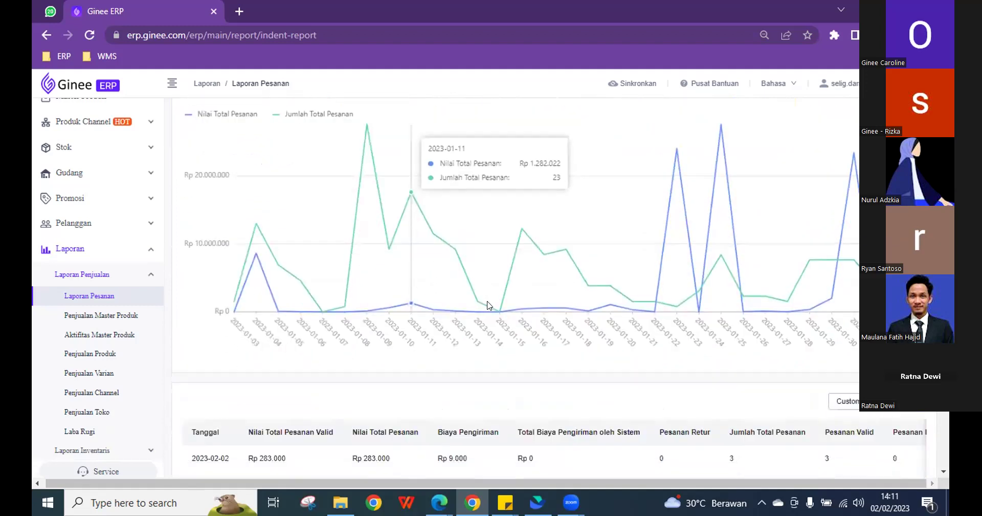
scroll(404, 324, "down", 3)
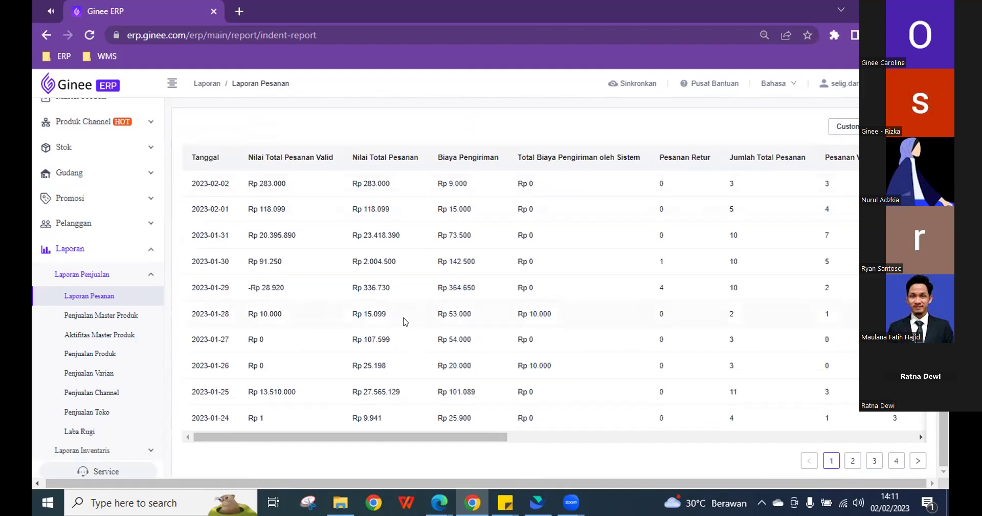
scroll(800, 271, "up", 4)
scroll(798, 271, "down", 2)
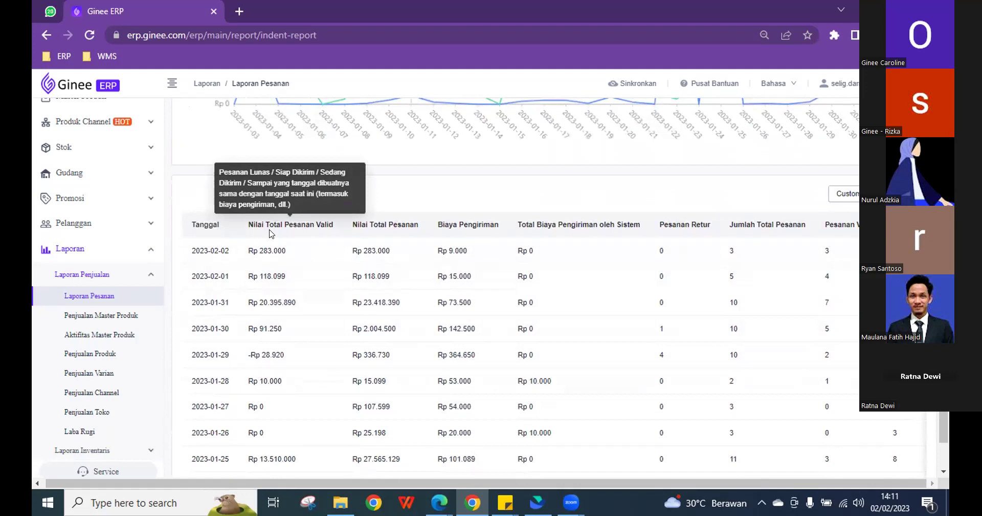
scroll(787, 294, "right", 10)
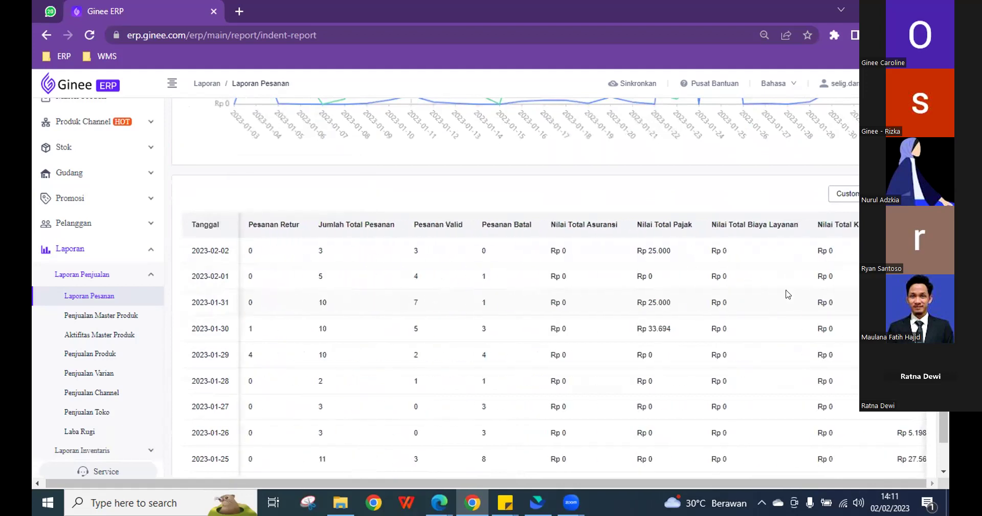
scroll(787, 294, "right", 3)
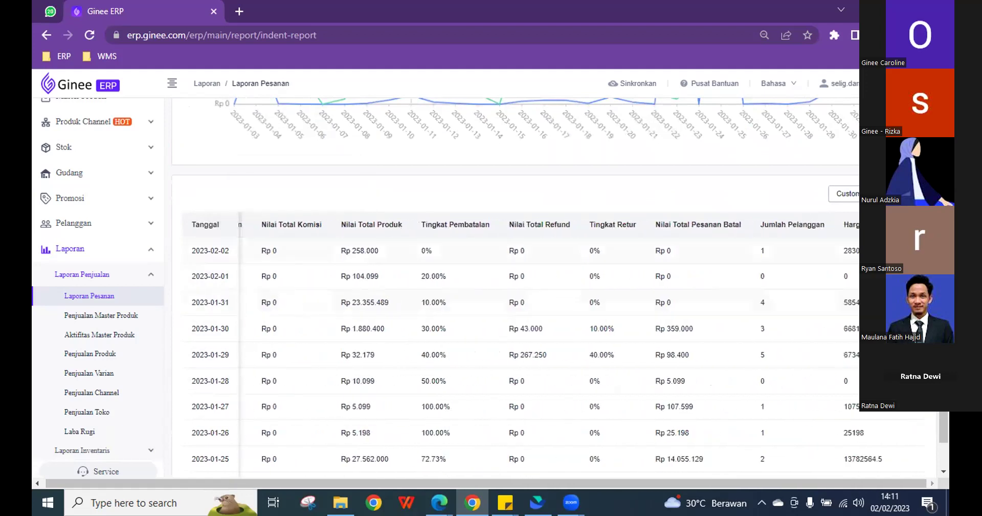
scroll(745, 243, "left", 13)
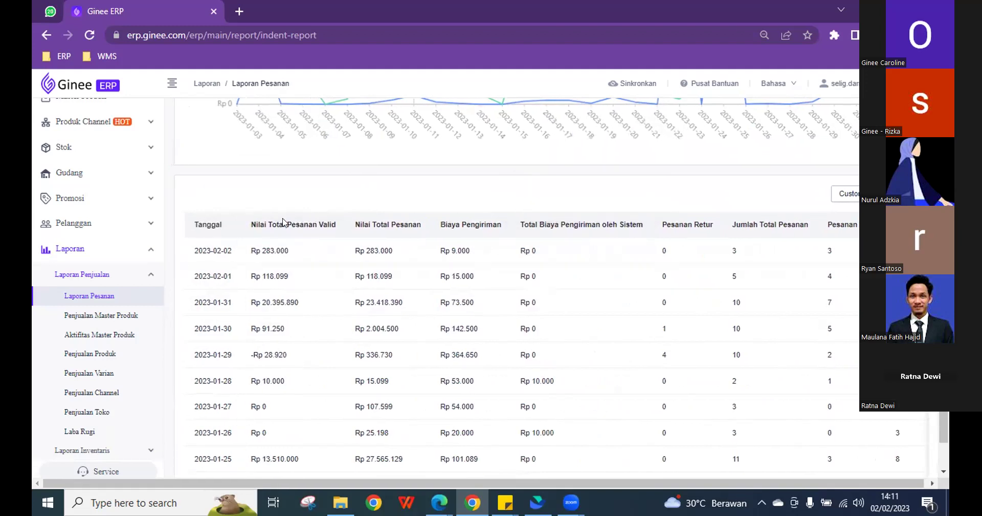
mouse_move(280, 222)
scroll(642, 333, "right", 6)
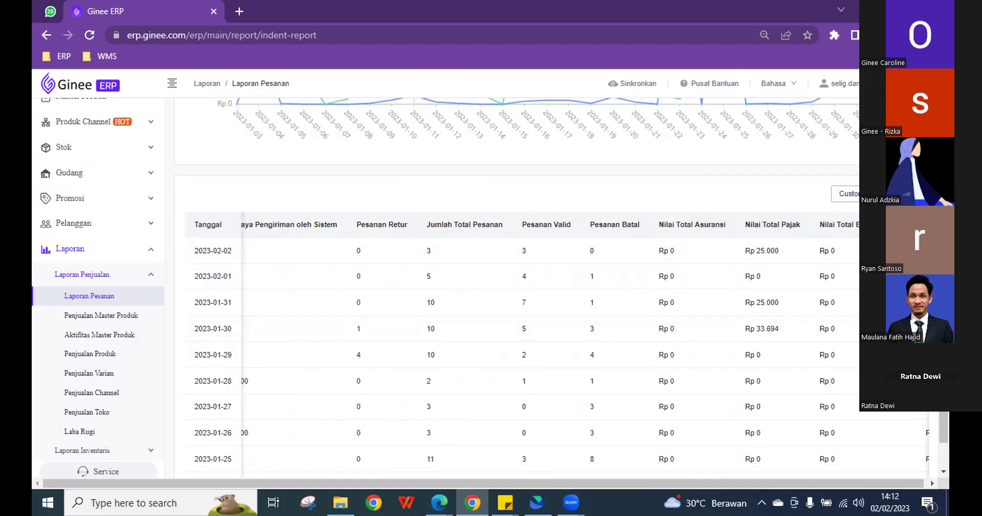
Hide the Nilai Total Pesanan Valid column through the table's Custom column settings and check the table's columns
left_click(853, 194)
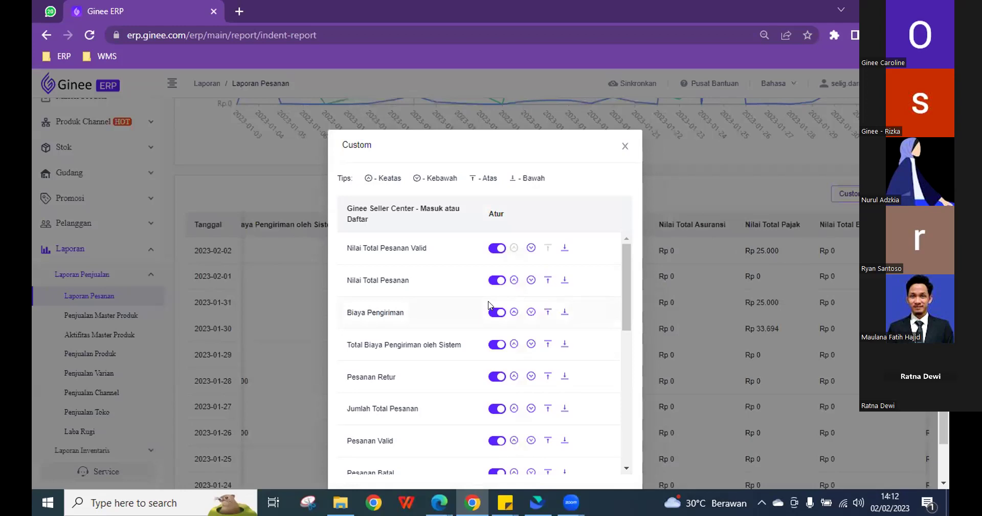
left_click(494, 249)
scroll(532, 317, "down", 10)
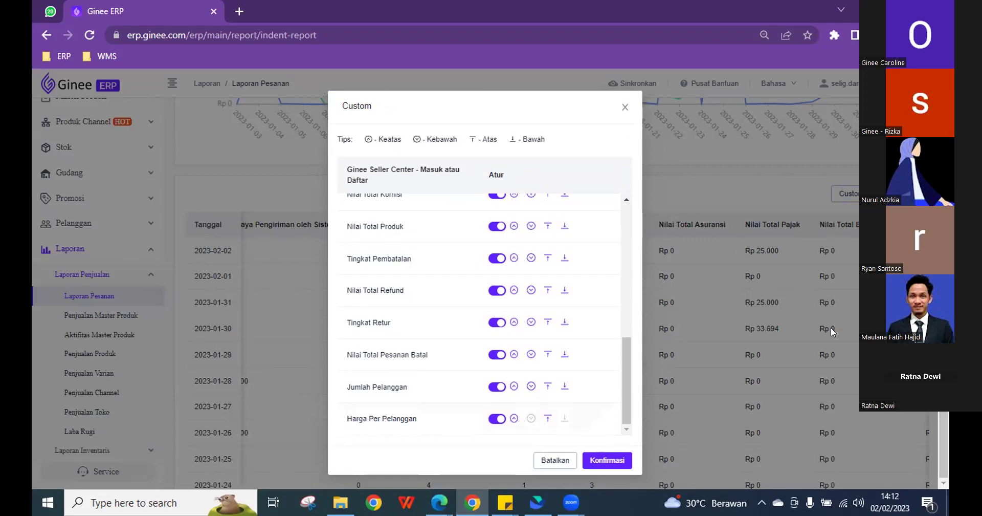
left_click(599, 460)
scroll(801, 306, "right", 10)
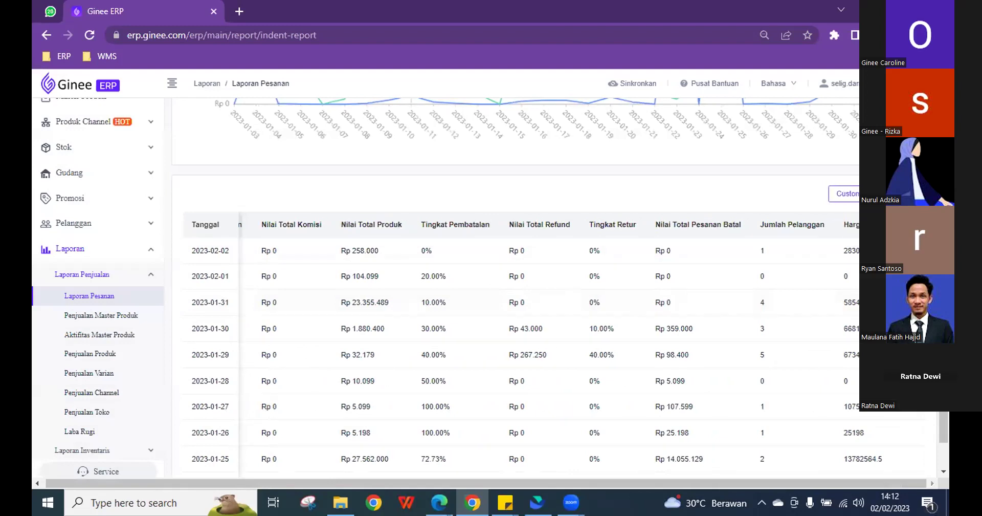
scroll(545, 295, "left", 10)
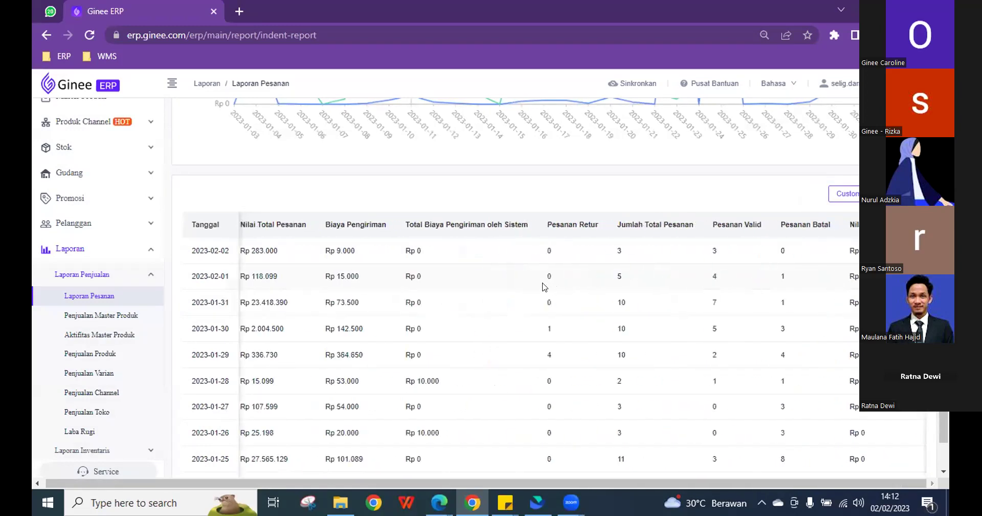
scroll(277, 321, "left", 2)
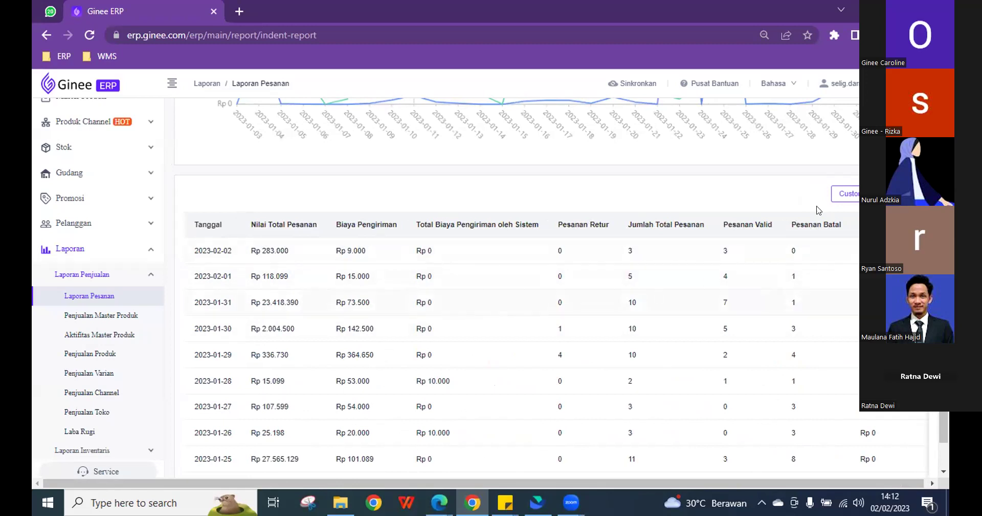
In the table's Custom column settings, move Biaya Pengiriman up one place above Nilai Total Pesanan and Pesanan Retur up one place
left_click(856, 197)
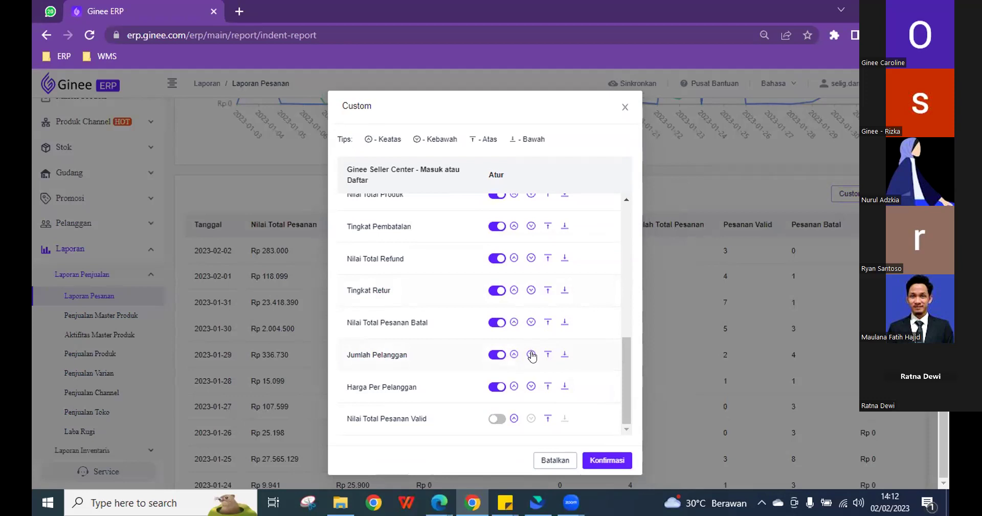
scroll(531, 358, "up", 10)
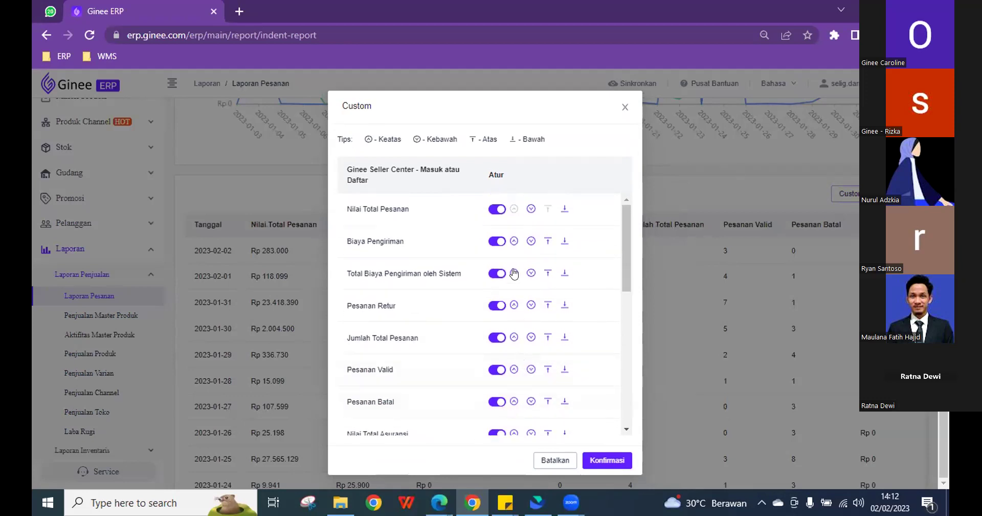
left_click(514, 242)
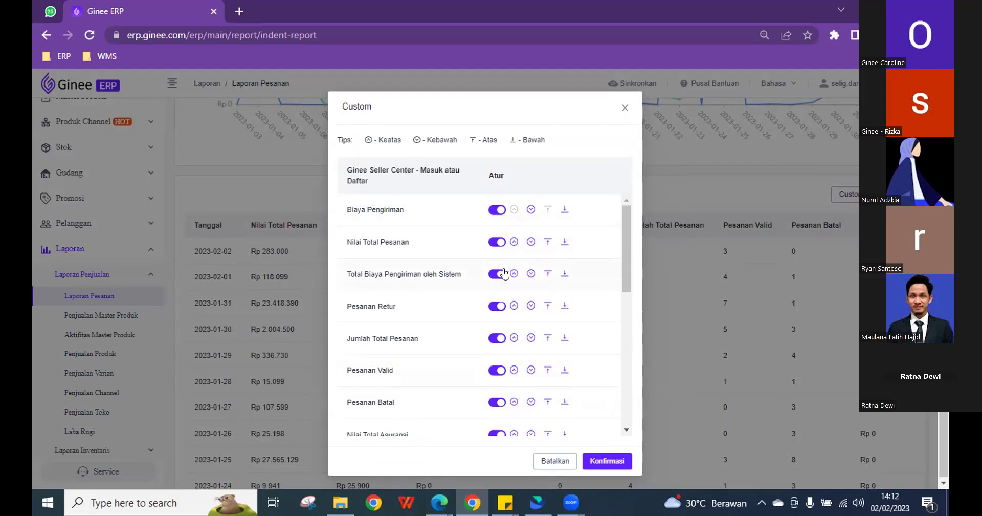
mouse_move(383, 307)
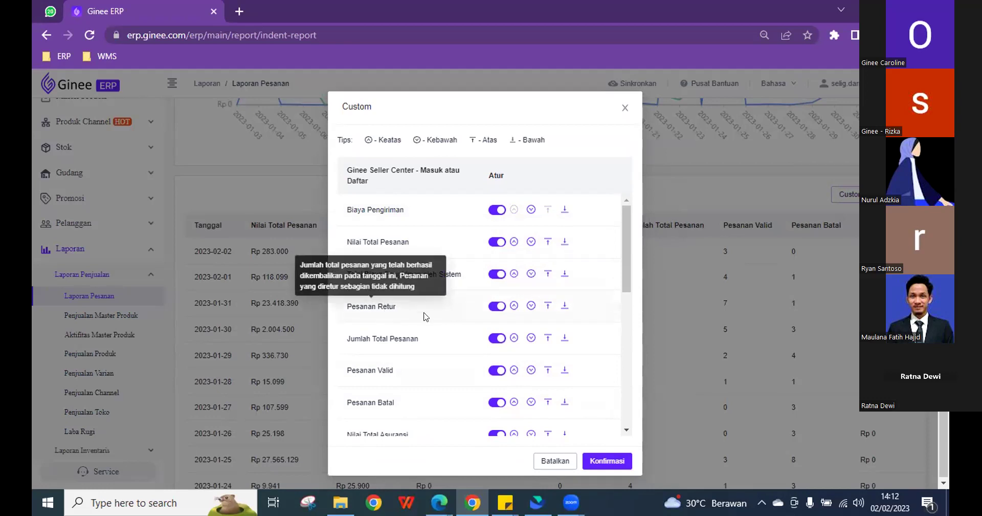
left_click(514, 307)
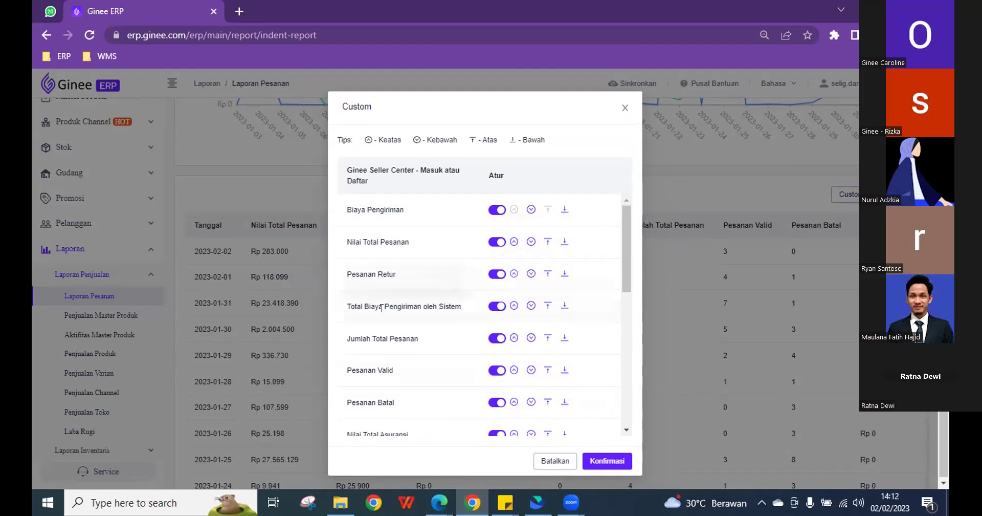
mouse_move(382, 308)
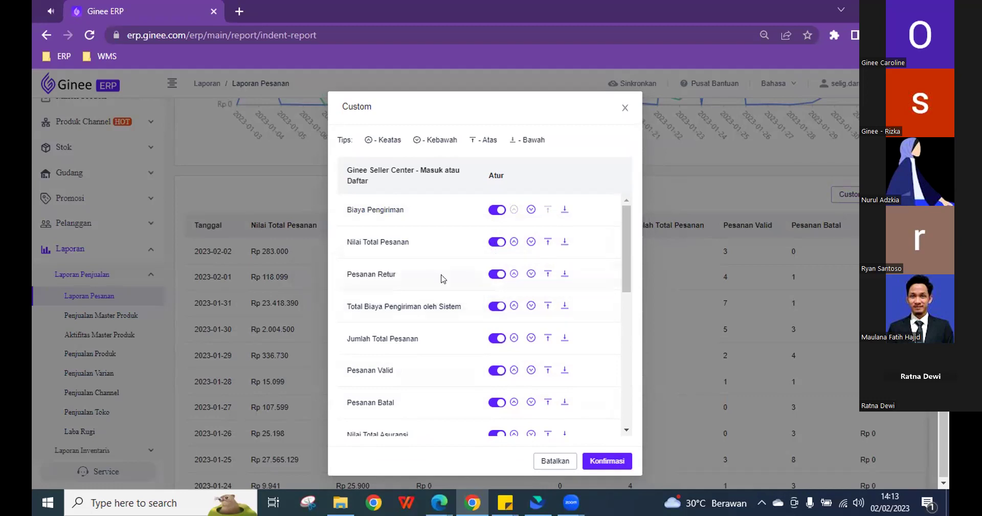
mouse_move(432, 307)
mouse_move(371, 274)
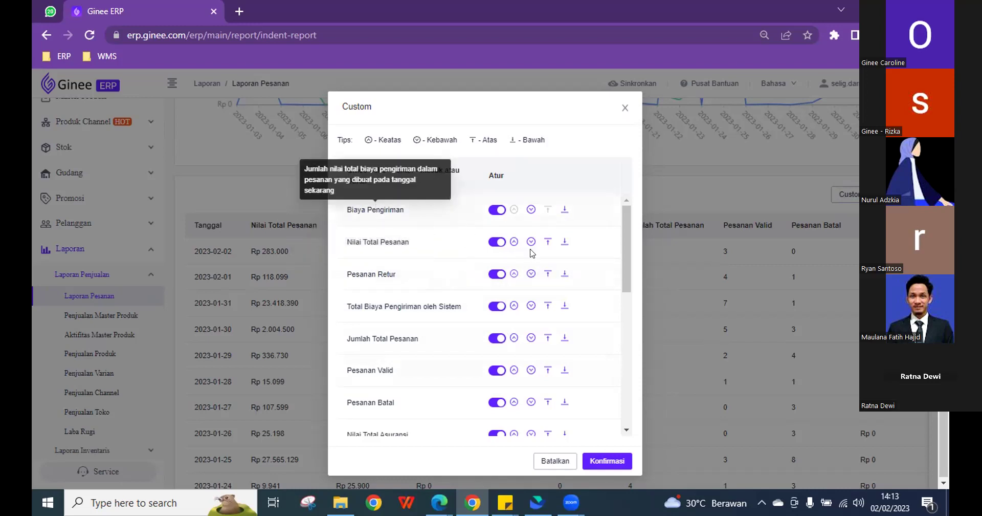
Move Pesanan Retur to the very top of the column list and close the Custom settings without confirming
left_click(548, 277)
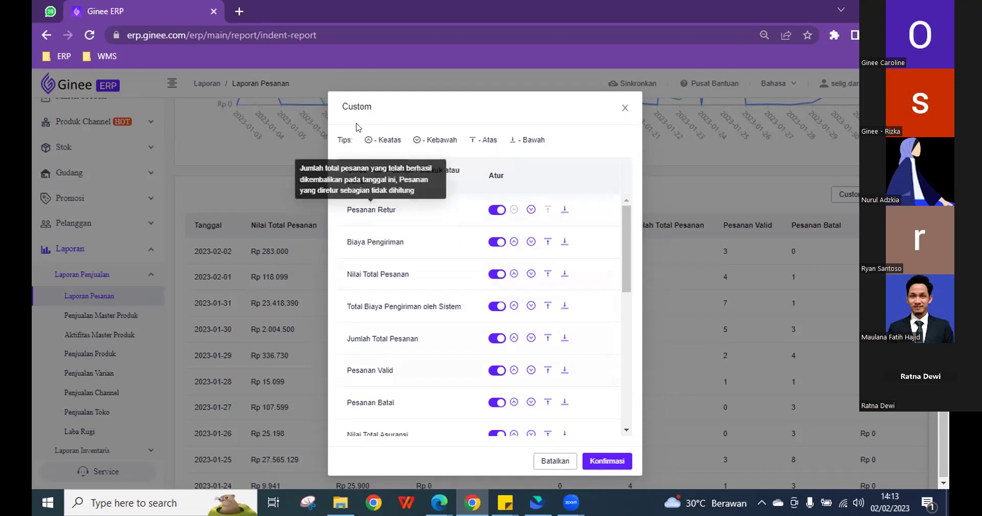
left_click_drag(352, 140, 338, 137)
left_click(337, 137)
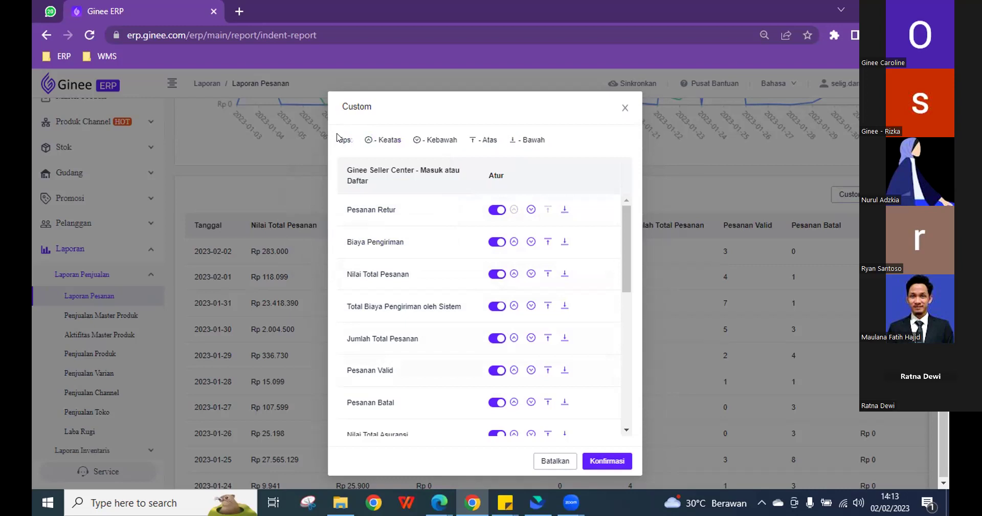
left_click(655, 409)
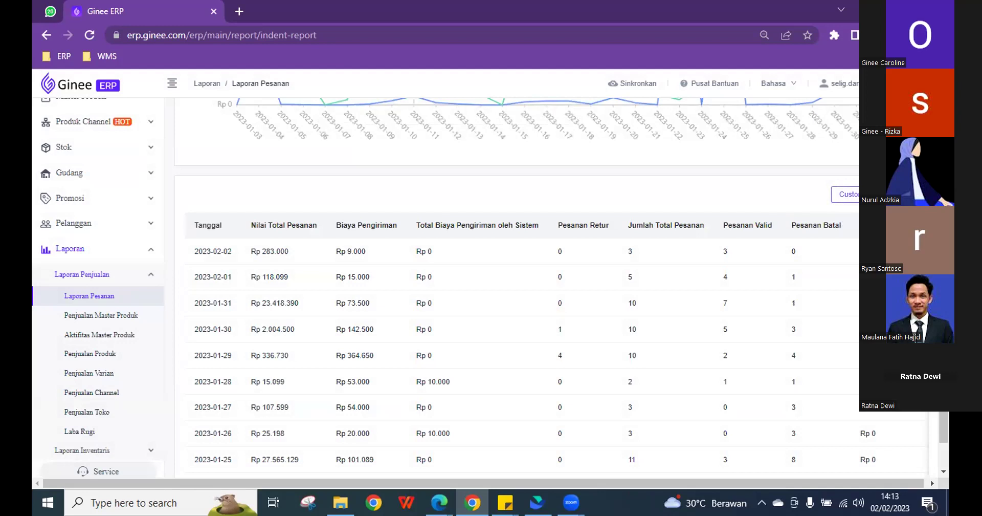
left_click(903, 195)
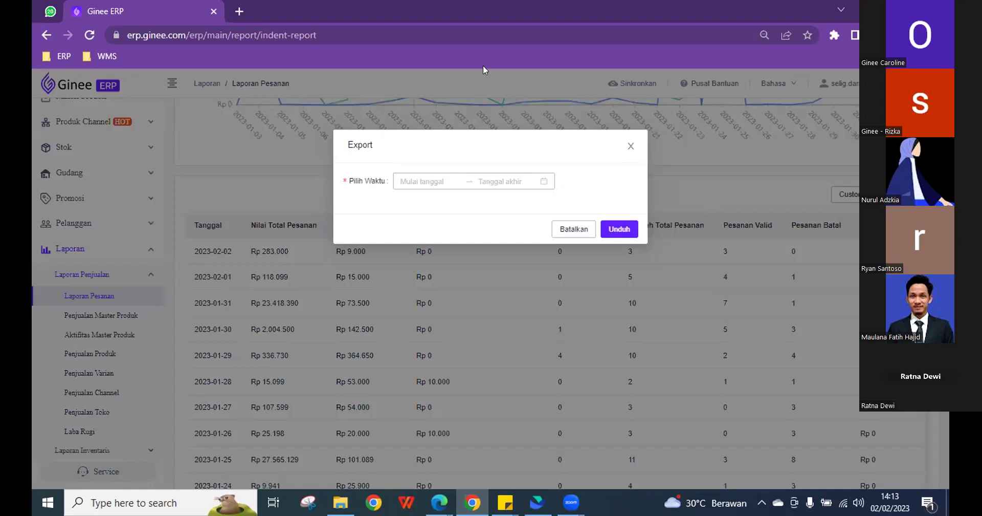
left_click(414, 180)
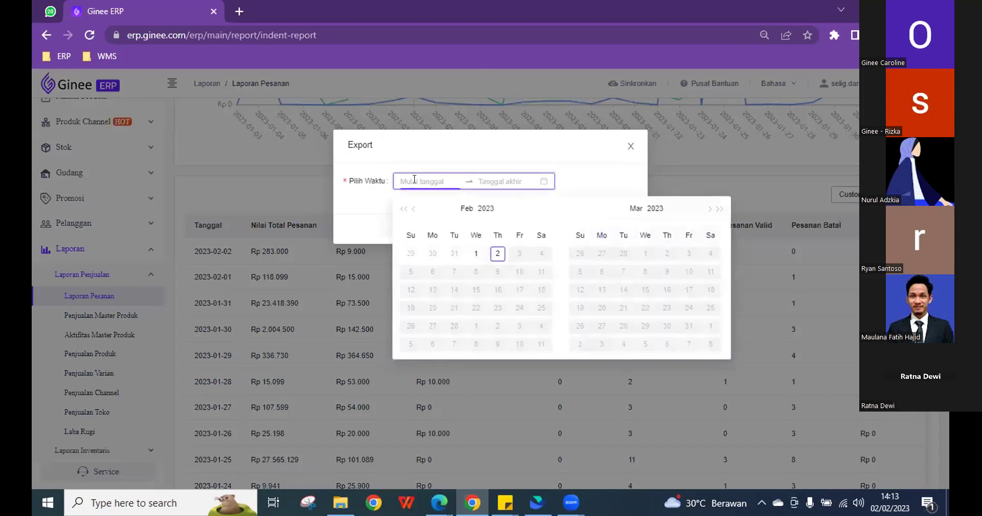
left_click(496, 253)
left_click(631, 146)
Export the order report for the period 2023-01-01 to 2023-01-15 and download the resulting file
scroll(446, 222, "up", 10)
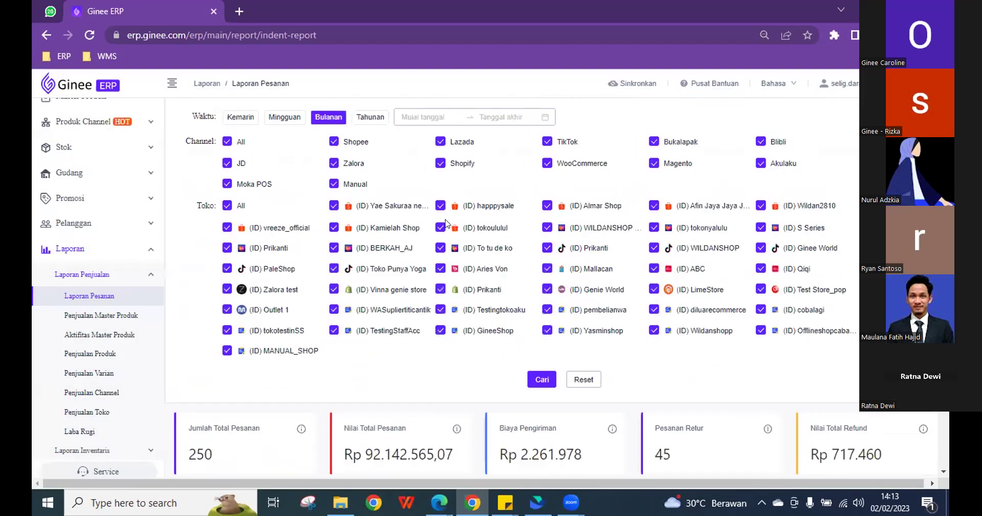
scroll(448, 172, "down", 5)
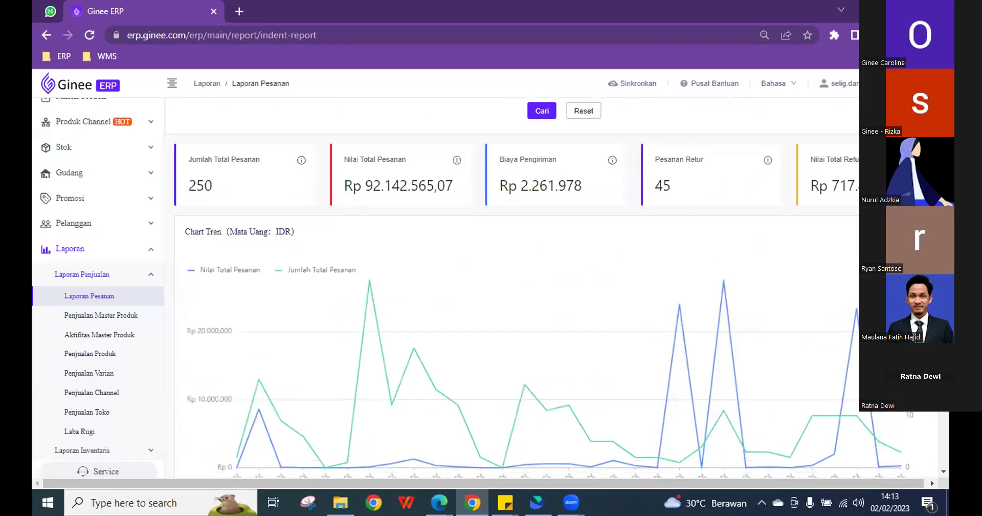
scroll(448, 171, "down", 5)
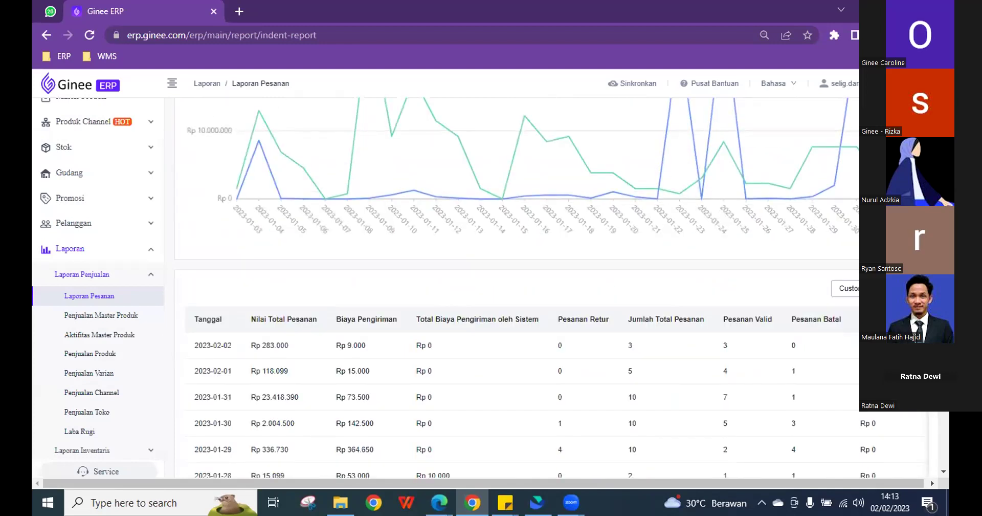
left_click(908, 289)
left_click(422, 179)
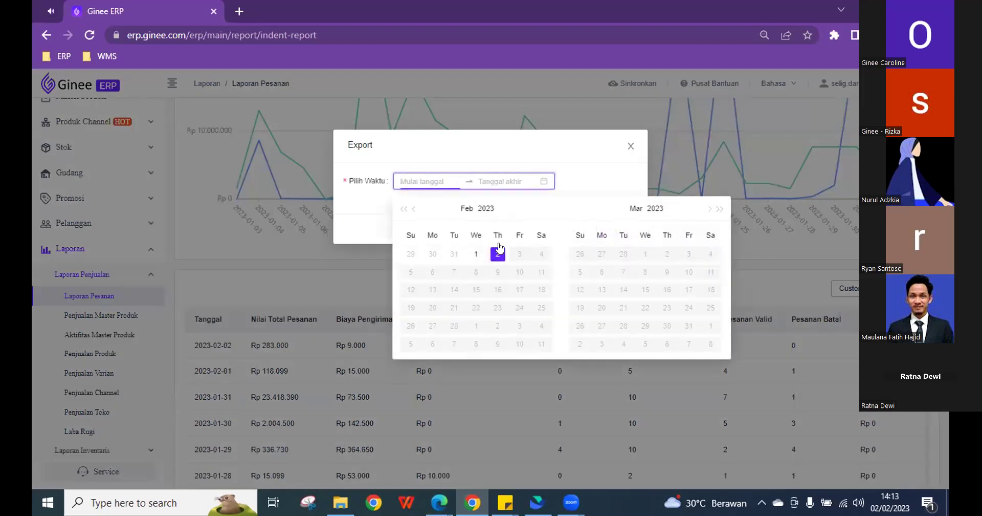
left_click(414, 209)
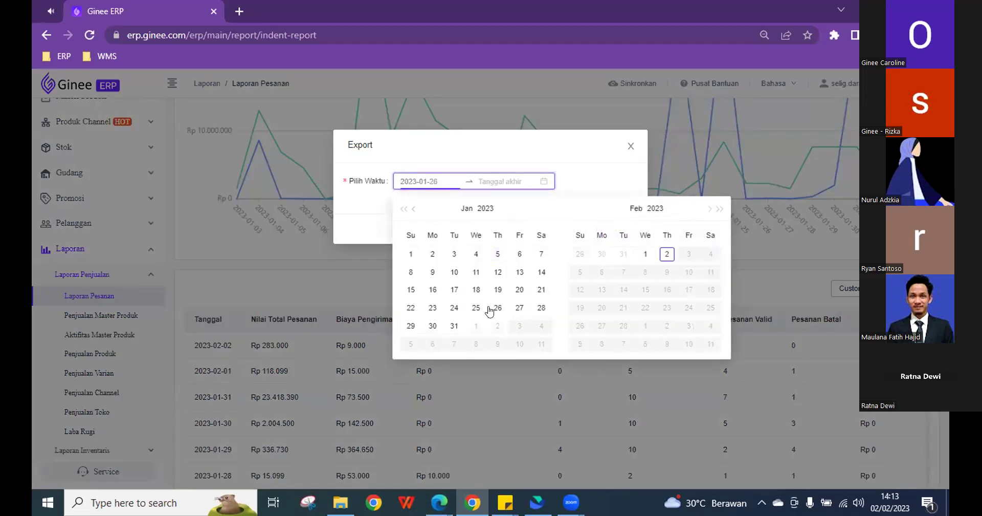
left_click(411, 254)
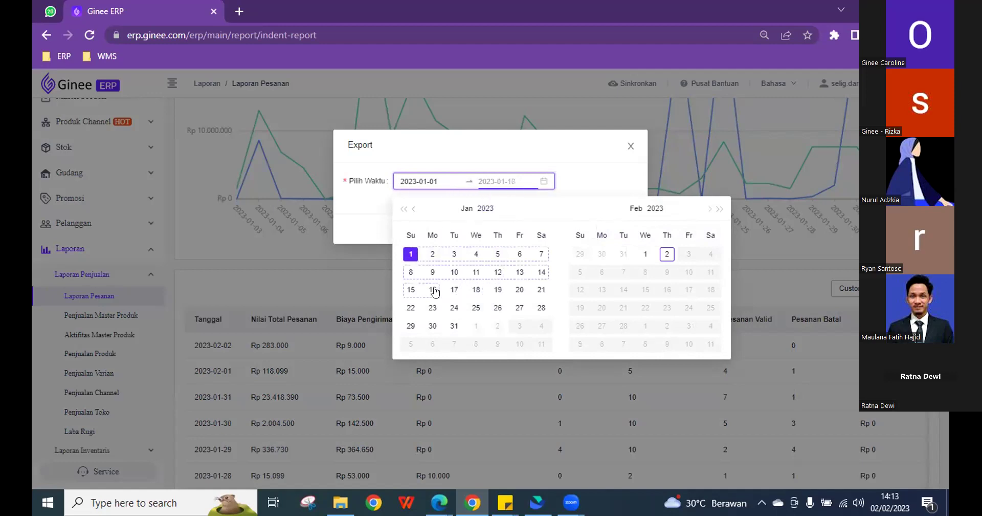
left_click(410, 289)
left_click(619, 229)
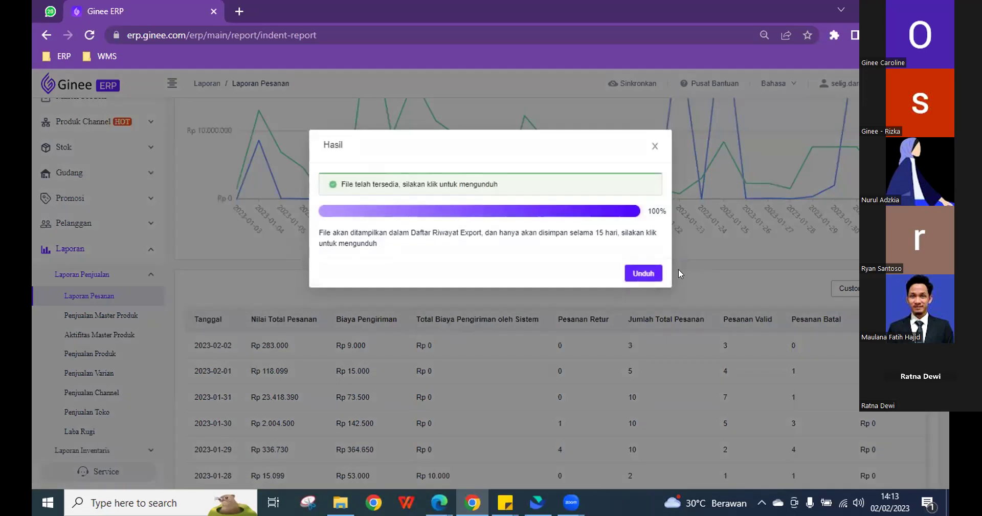
left_click(631, 274)
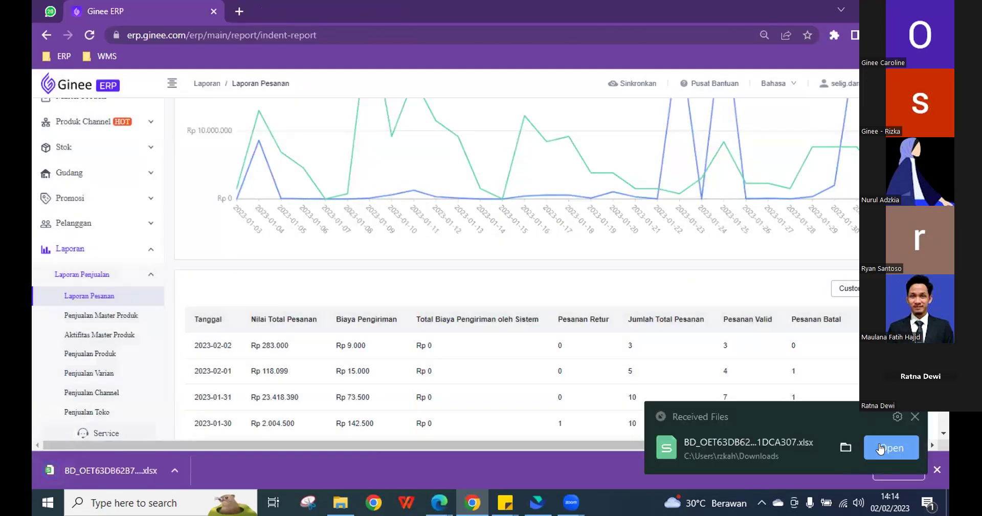
Open the downloaded report in WPS Office, examine its daily order columns, and return to Ginee ERP in the browser
left_click(880, 448)
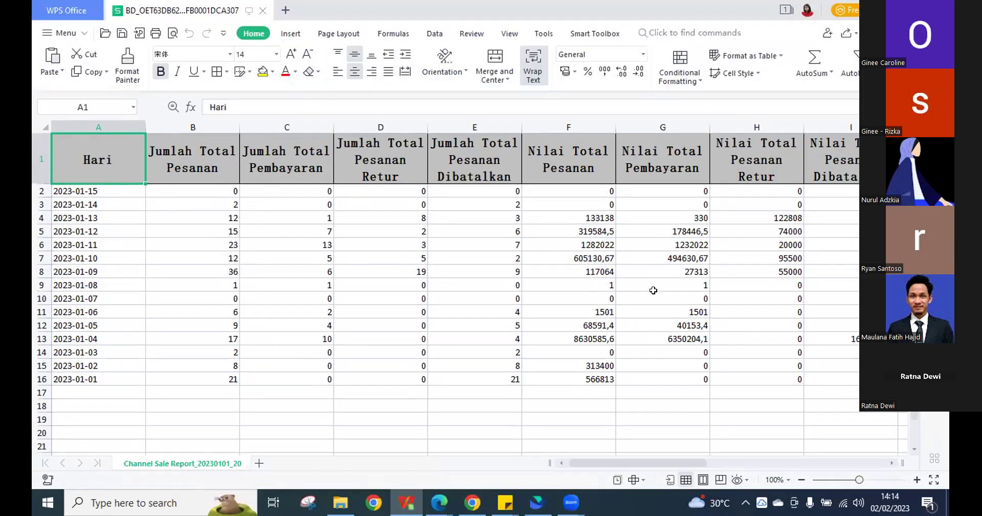
left_click_drag(632, 465, 470, 438)
key("alt+Tab")
Review the Laporan Pesanan page again from its filters down to the chart and daily table, briefly visiting Penjualan Master Produk
scroll(335, 298, "up", 4)
scroll(338, 307, "up", 5)
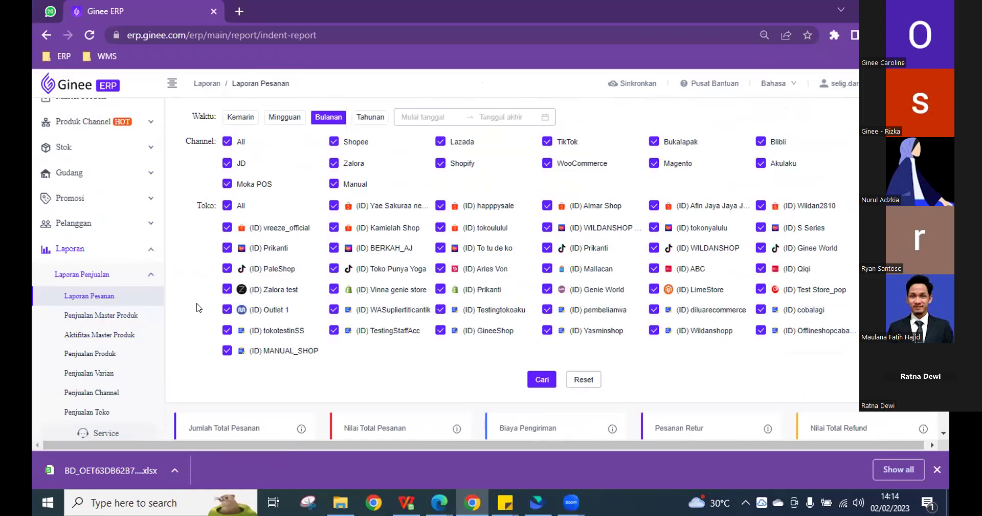
scroll(198, 307, "down", 1)
left_click(105, 316)
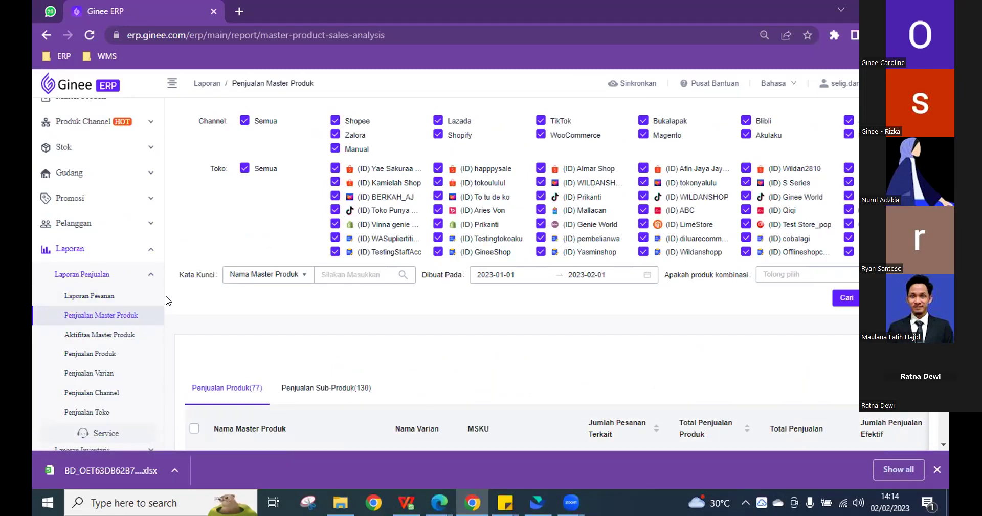
left_click(103, 297)
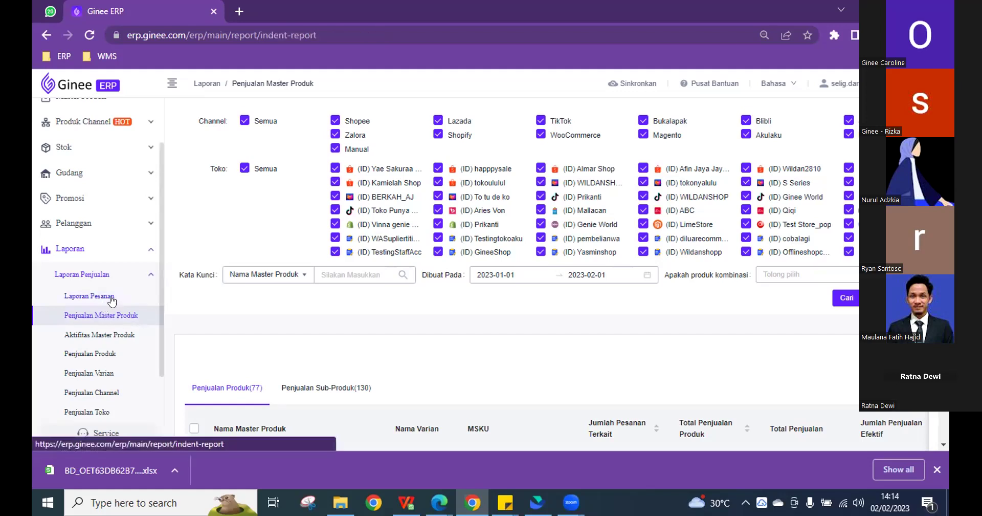
scroll(467, 297, "down", 10)
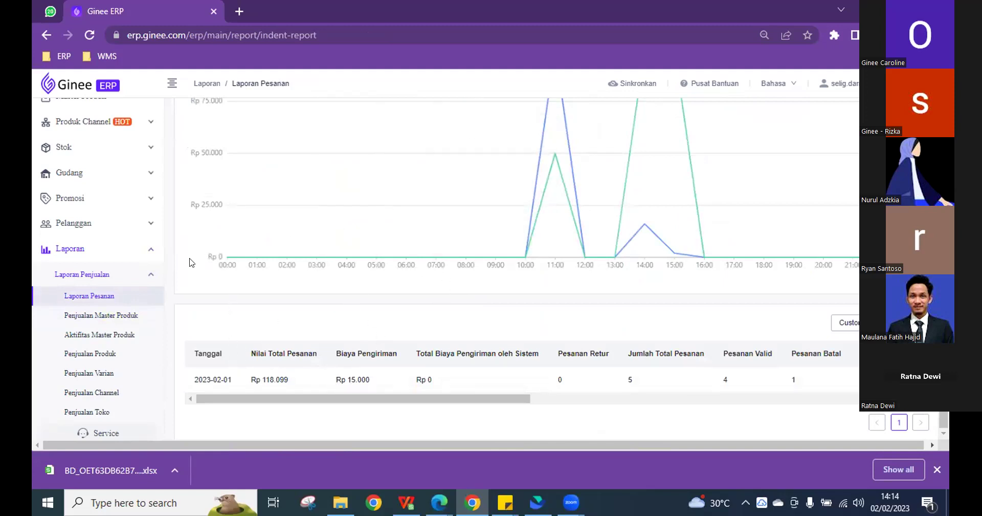
scroll(445, 263, "up", 10)
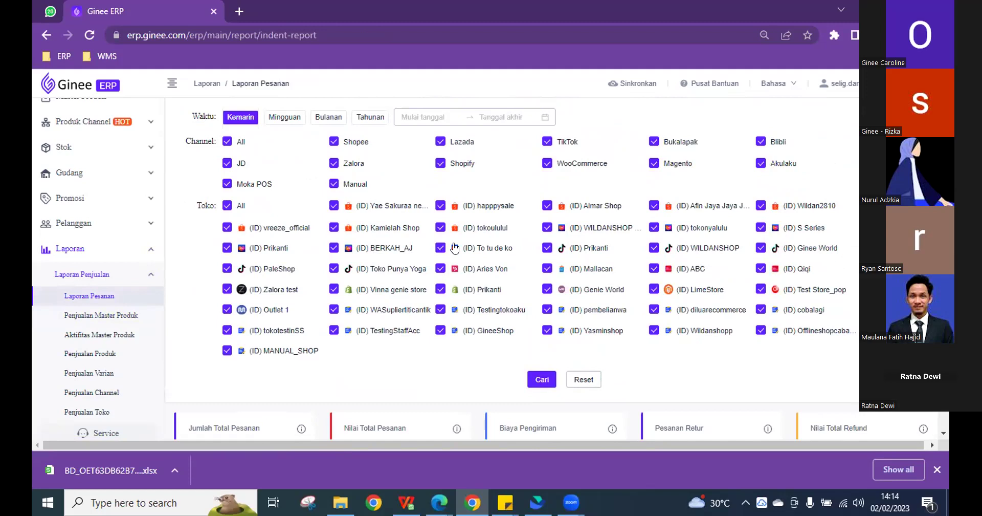
Open the Penjualan Master Produk report and review its channel and store filters and the product sales table
left_click(123, 319)
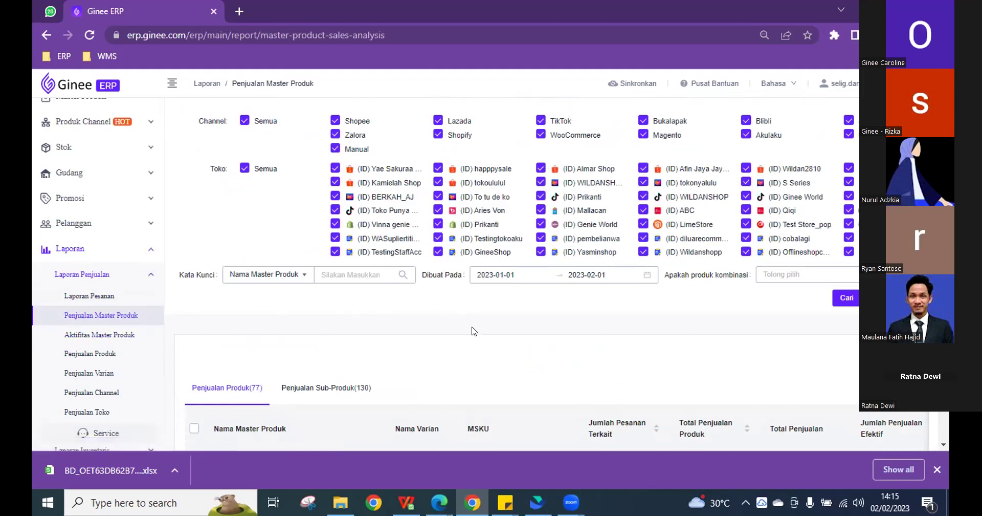
scroll(550, 330, "down", 1)
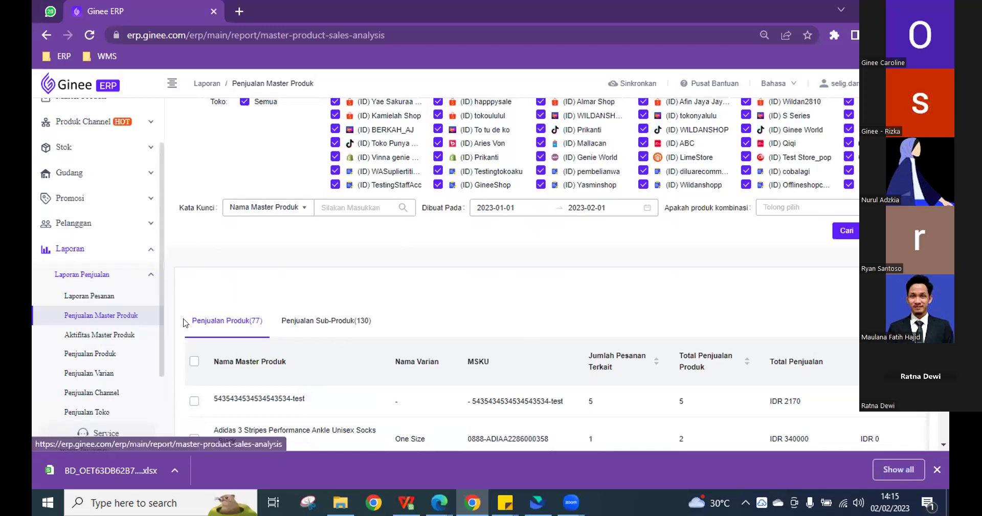
scroll(344, 318, "up", 1)
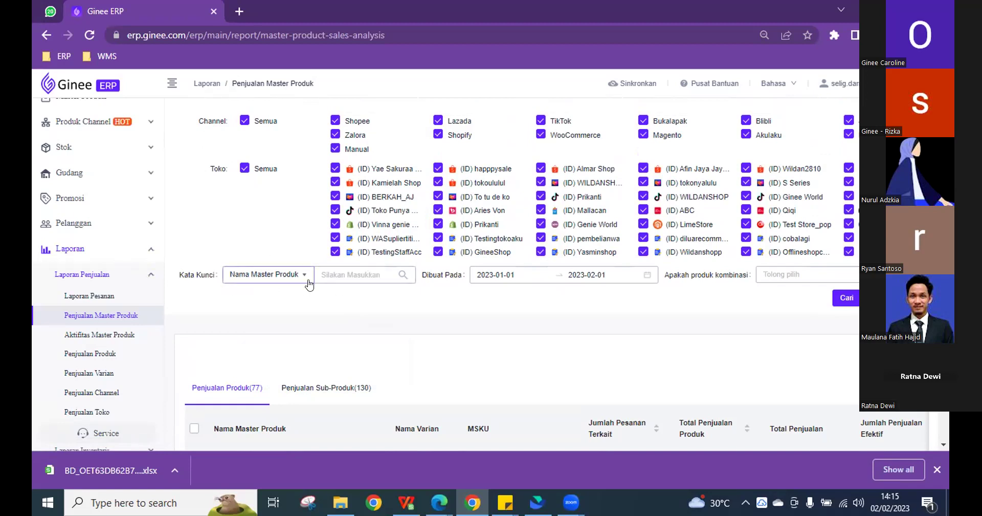
scroll(348, 297, "down", 6)
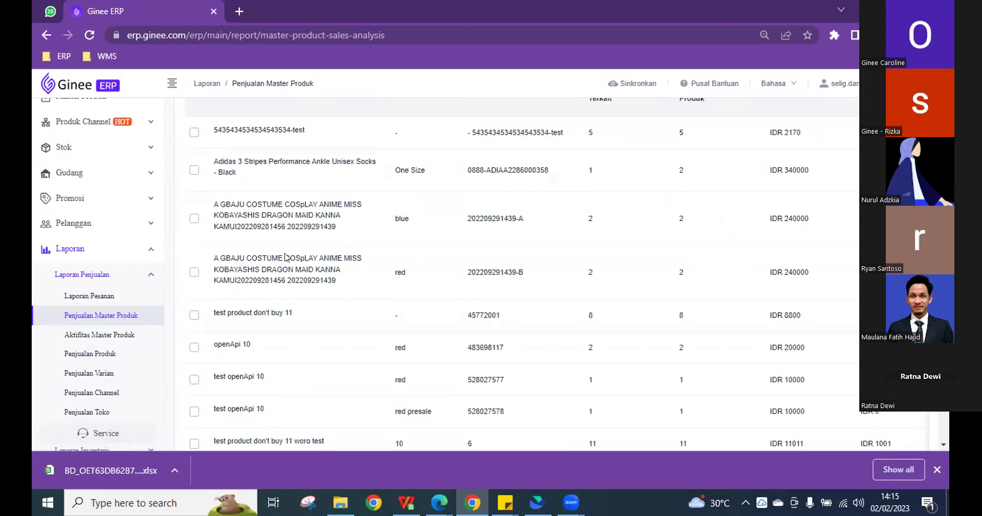
scroll(358, 397, "up", 6)
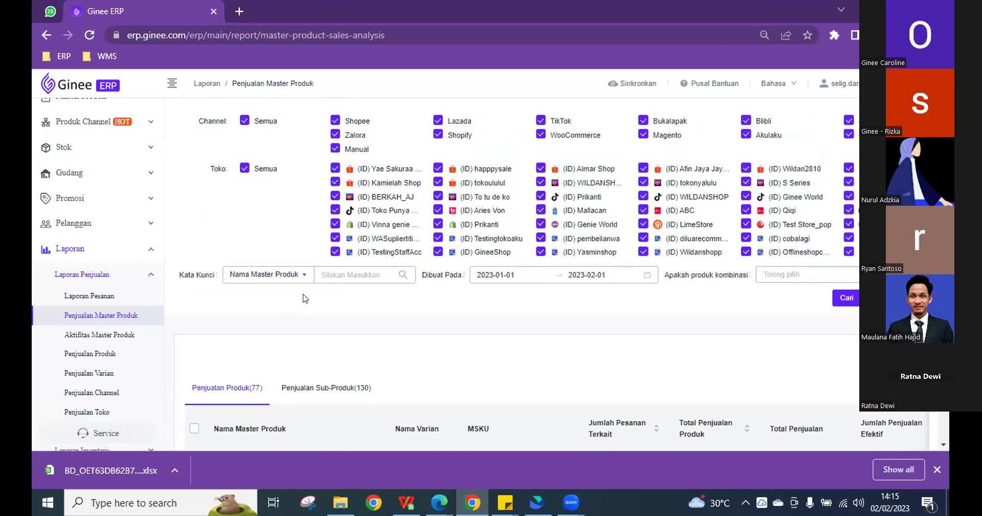
Show the Dibuat Pada date calendar and the Apakah produk kombinasi options without changing either filter
left_click(492, 272)
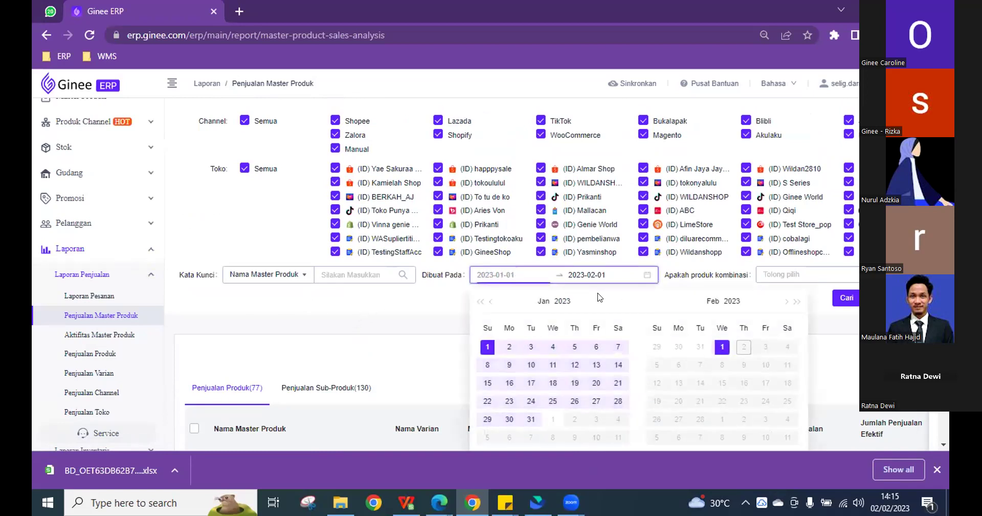
left_click(686, 268)
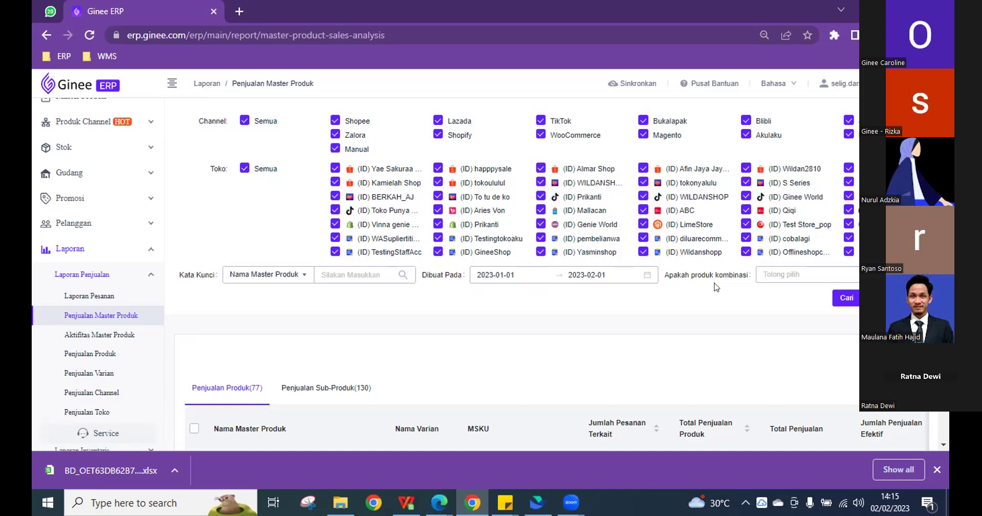
left_click(759, 277)
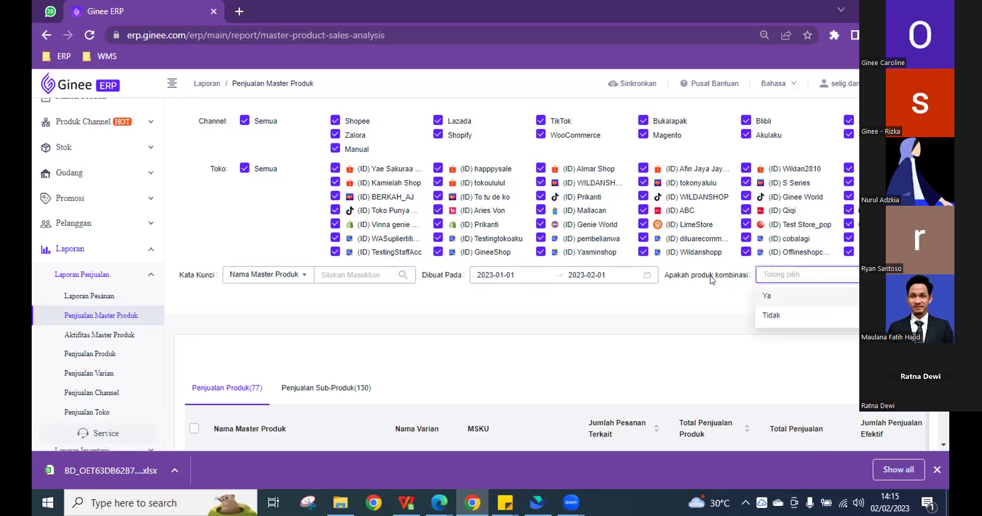
left_click_drag(670, 276, 747, 277)
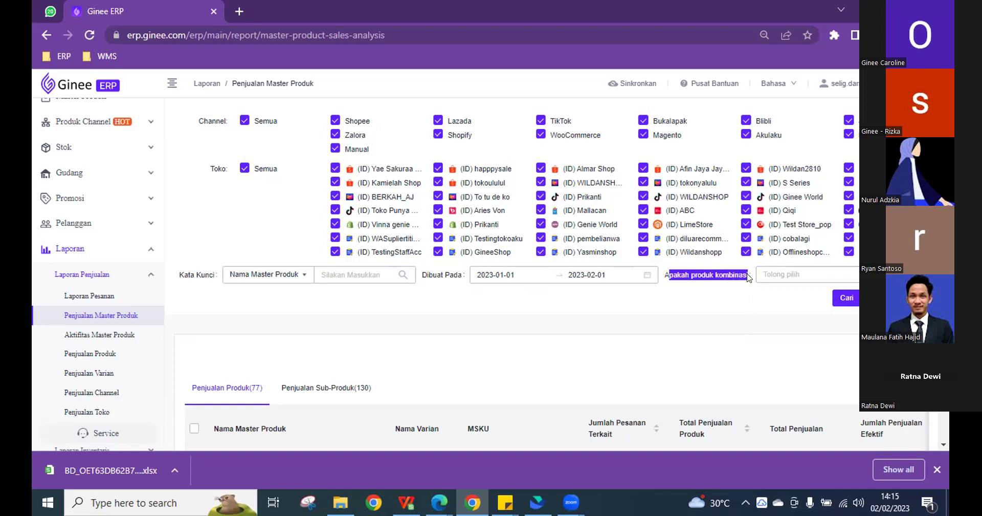
Show the Ya and Tidak options of the Apakah produk kombinasi filter without choosing either
left_click(770, 279)
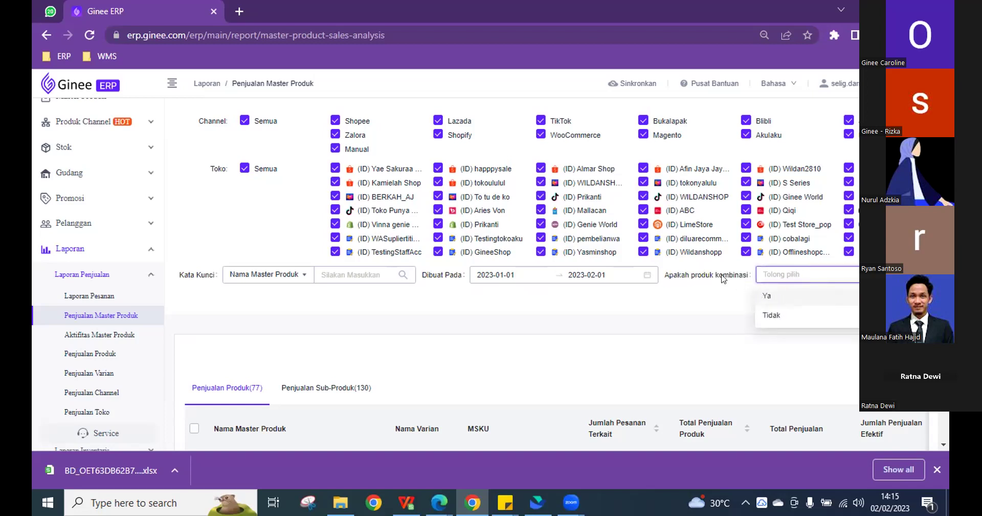
left_click(691, 301)
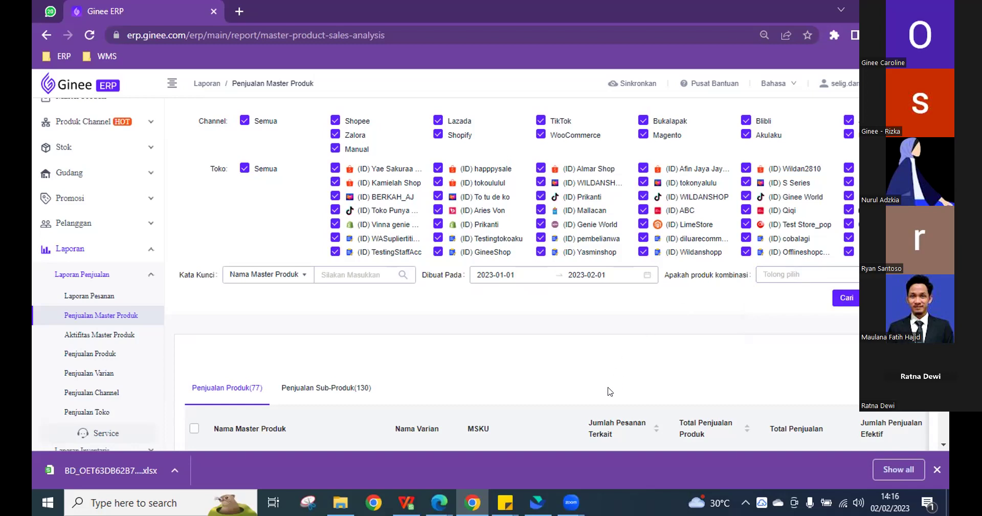
left_click(778, 279)
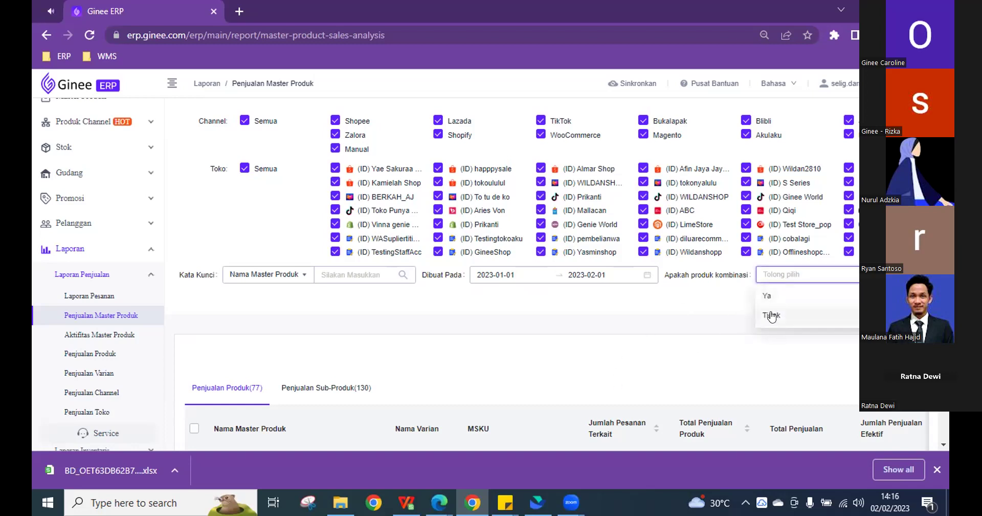
left_click(683, 318)
scroll(686, 317, "down", 1)
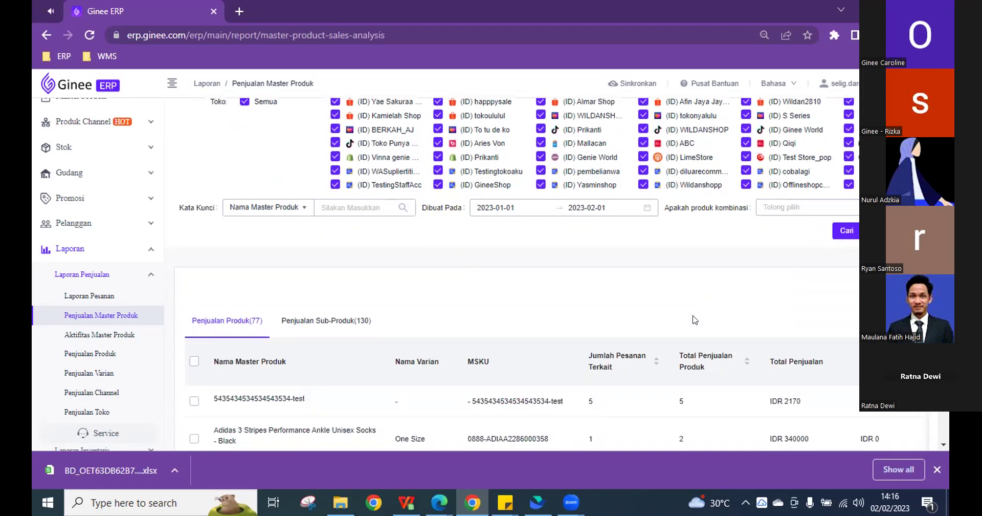
left_click(773, 213)
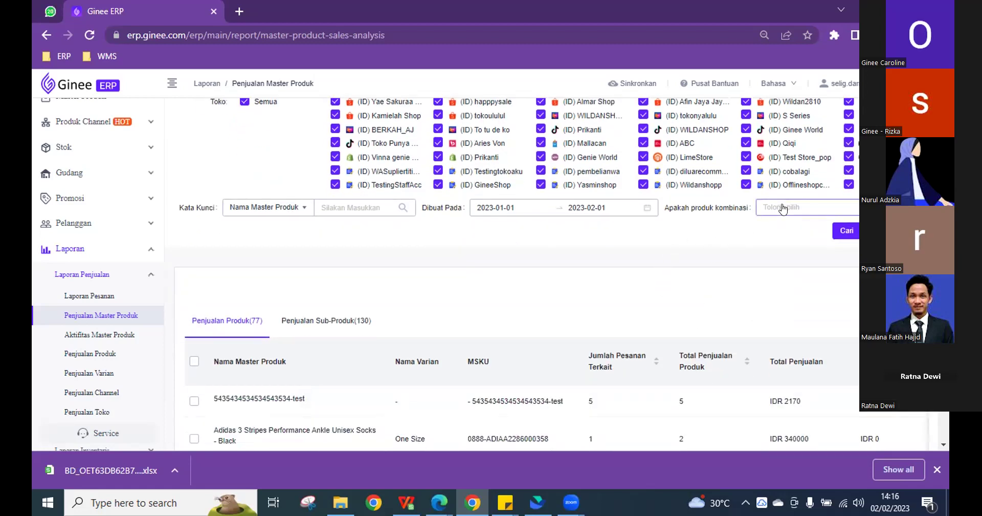
left_click(521, 282)
Review the product rows of the Penjualan Produk table and highlight the first product's MSKU
scroll(349, 239, "down", 1)
scroll(379, 309, "down", 1)
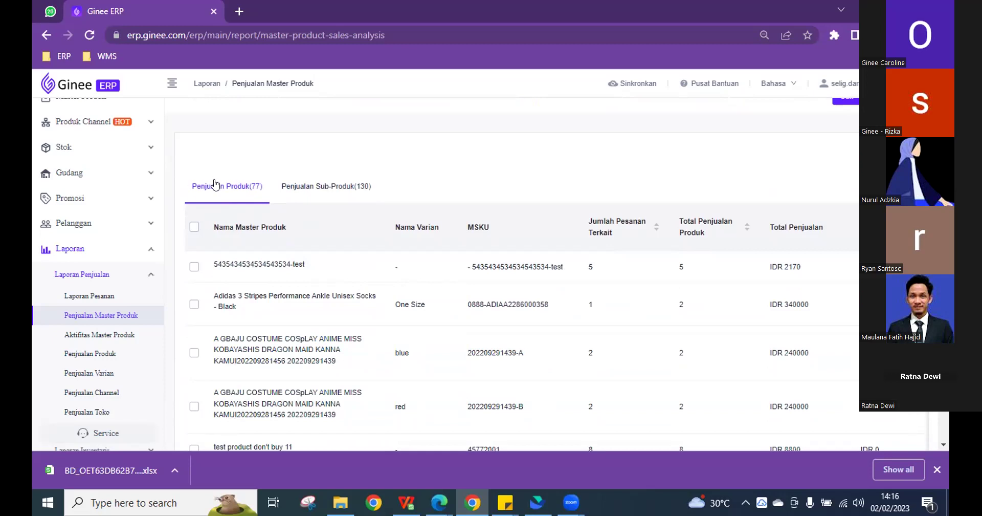
left_click_drag(469, 266, 564, 266)
scroll(530, 310, "down", 5)
scroll(532, 328, "up", 7)
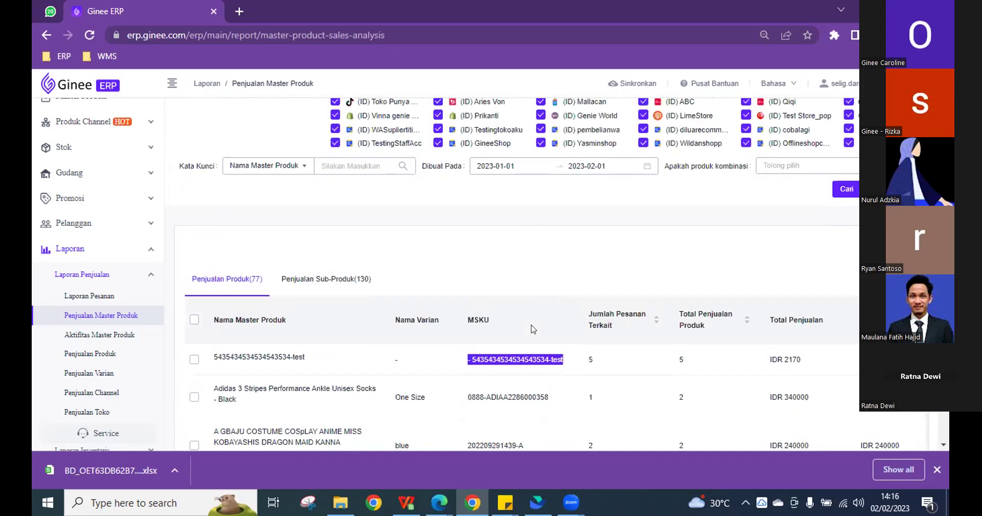
scroll(532, 328, "down", 1)
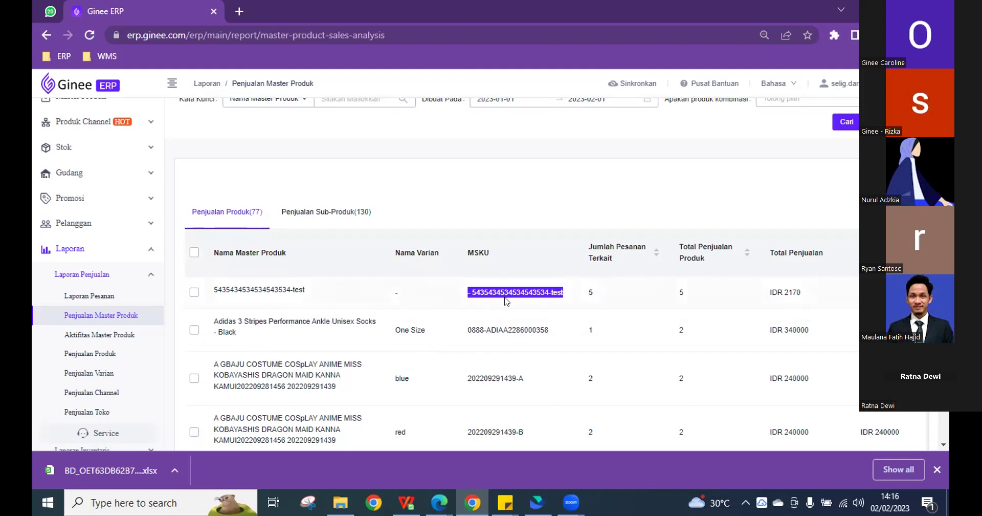
Examine the Penjualan Produk columns from Jumlah Pesanan Terkait through the order status counts to Tingkat pengembalian
scroll(567, 312, "right", 5)
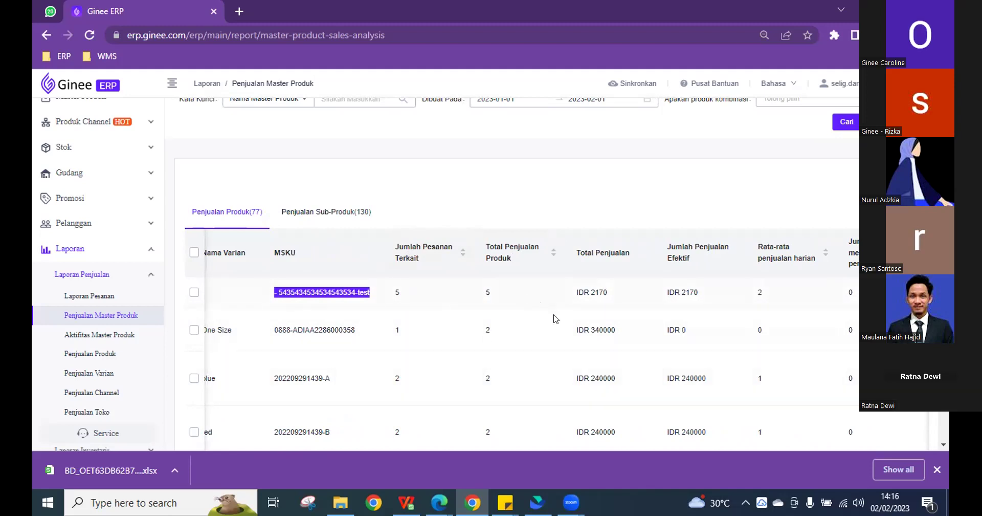
scroll(599, 322, "right", 5)
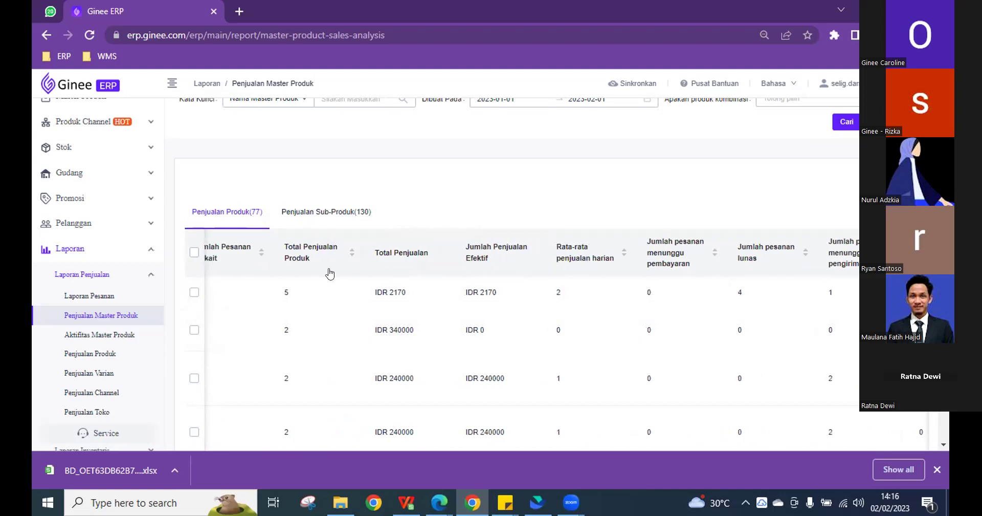
scroll(338, 266, "left", 5)
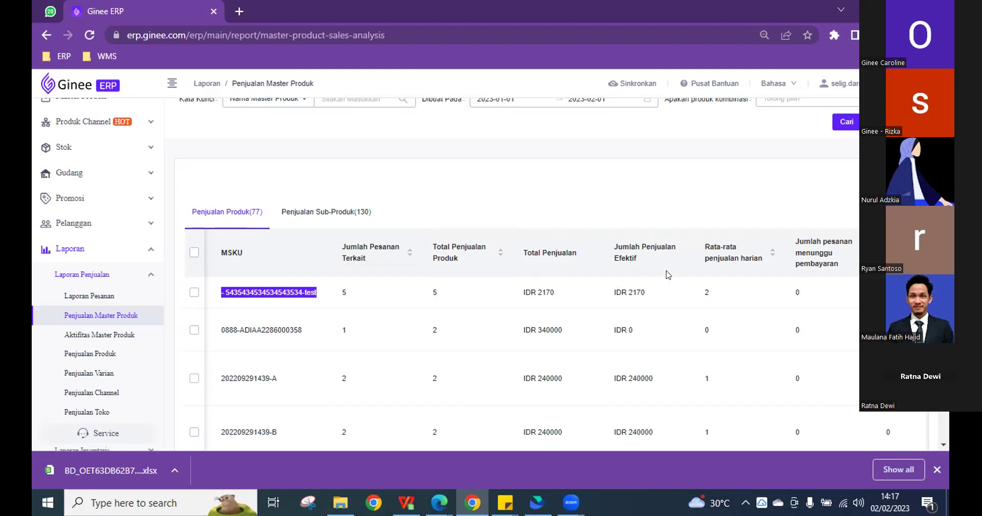
scroll(665, 277, "right", 3)
scroll(664, 276, "right", 3)
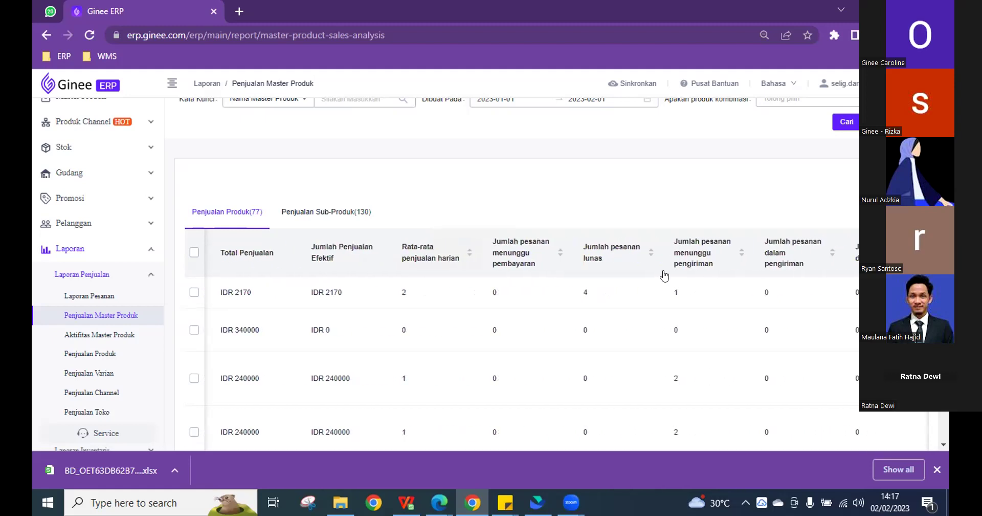
scroll(665, 276, "right", 3)
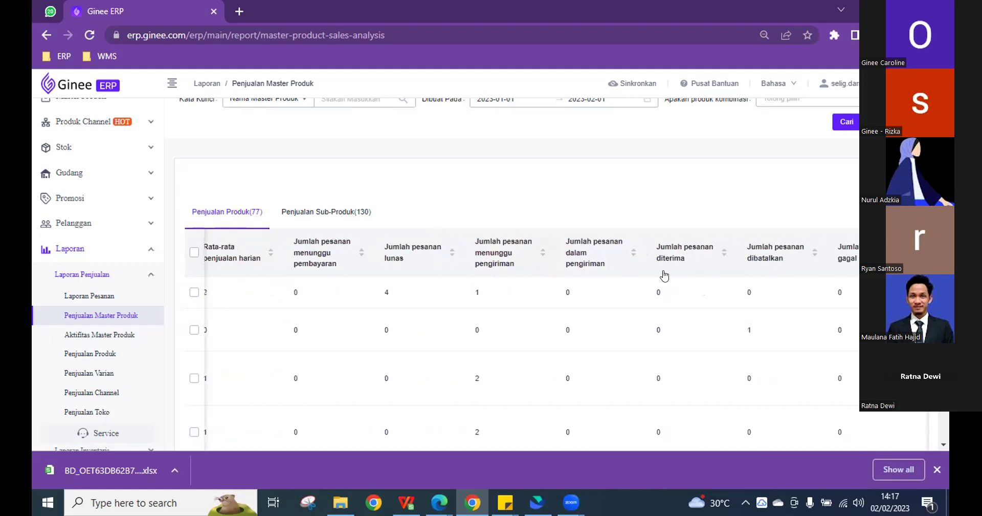
scroll(665, 276, "left", 3)
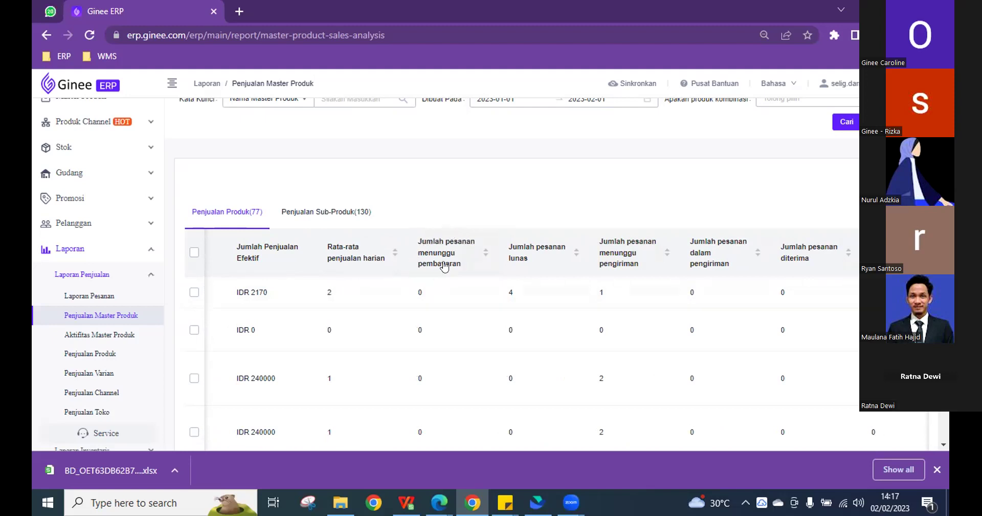
scroll(82, 164, "up", 2)
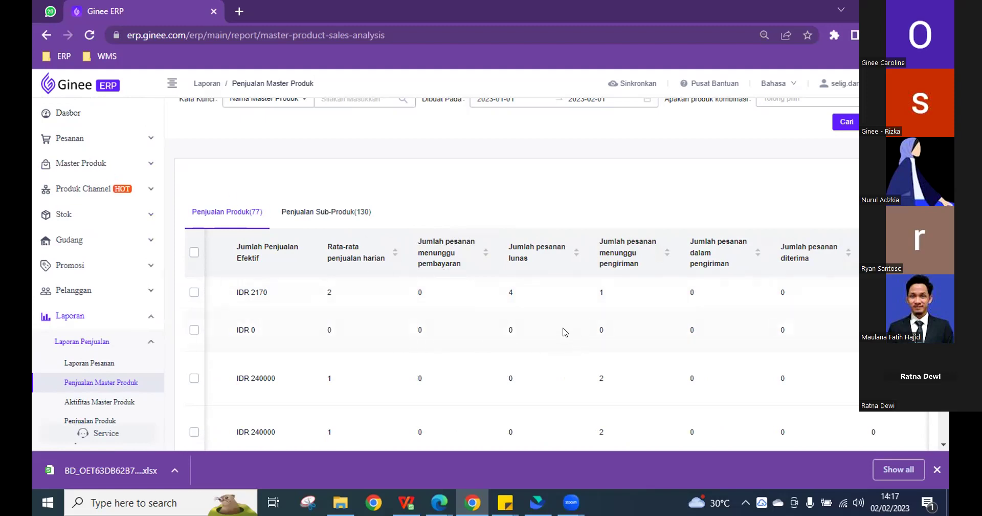
scroll(631, 321, "right", 3)
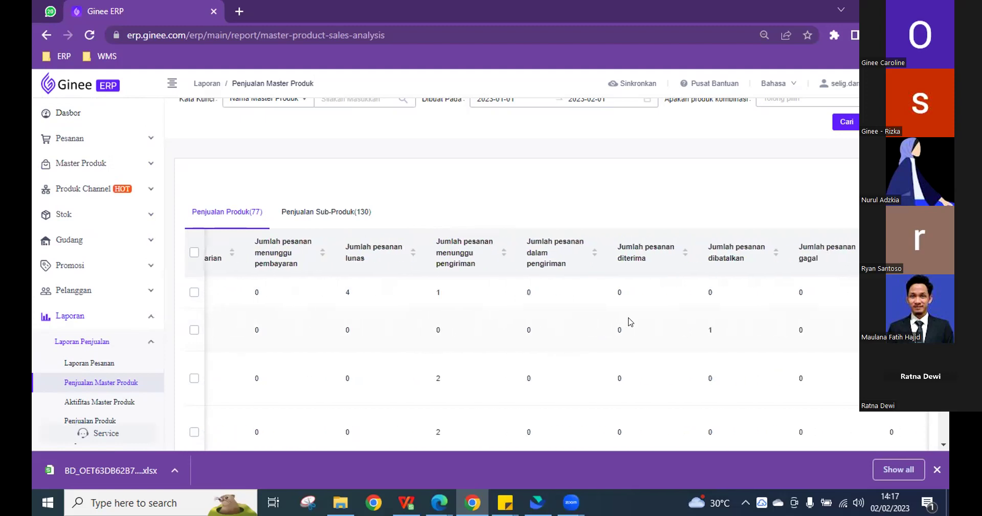
scroll(630, 321, "right", 4)
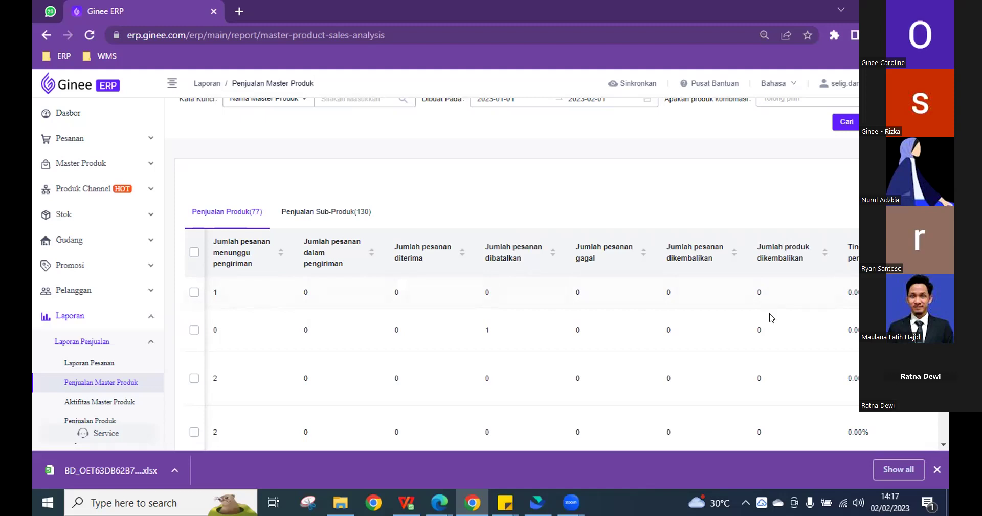
Switch the report table to Penjualan Sub-Produk and view it from its first columns
scroll(771, 317, "up", 4)
scroll(771, 316, "down", 3)
scroll(770, 316, "up", 3)
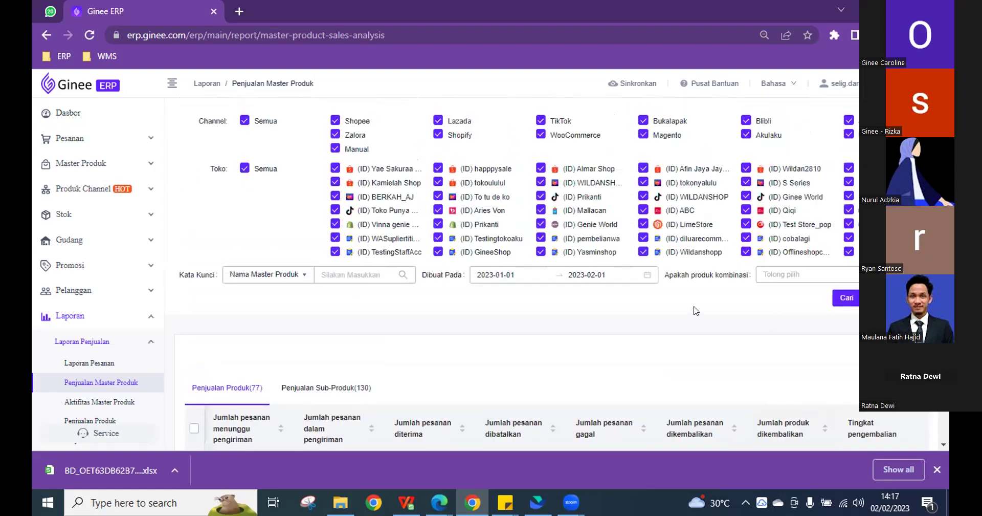
left_click(344, 385)
scroll(499, 341, "down", 2)
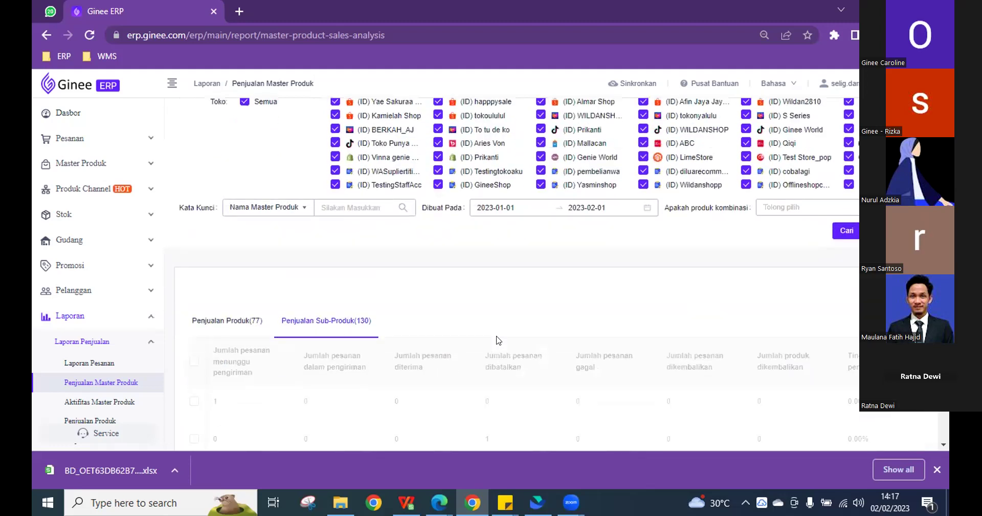
scroll(476, 348, "down", 2)
scroll(445, 352, "left", 5)
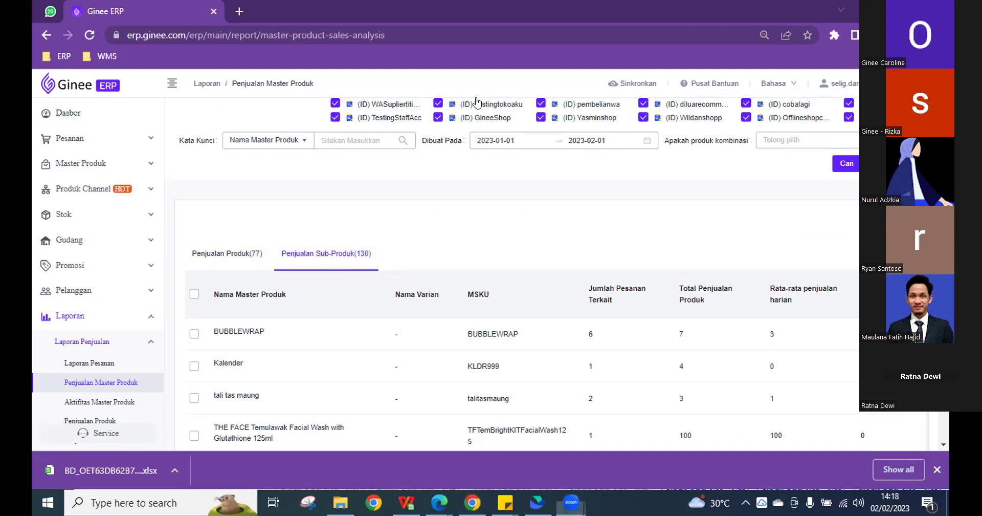
Annotate the shared screen with the text "shampoo+conditioner A" above the sub-product table
left_click(502, 192)
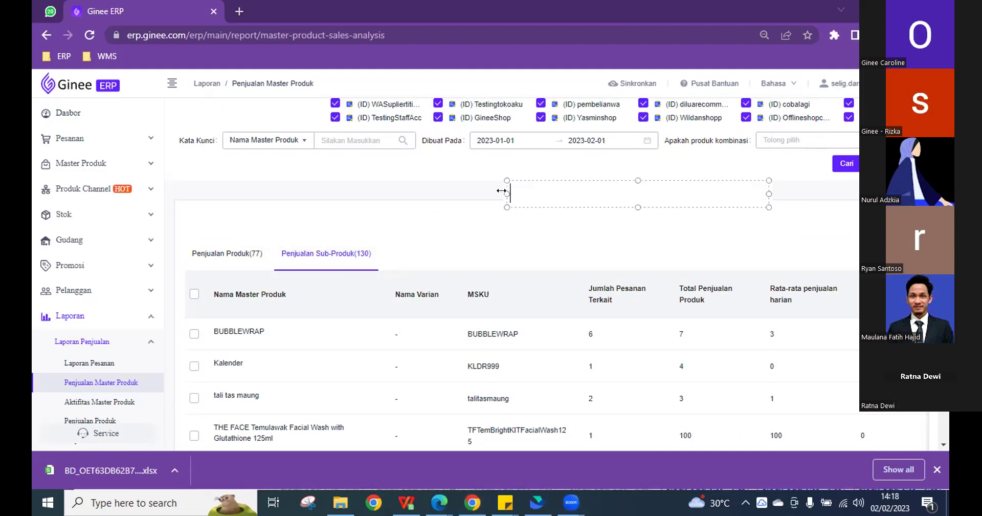
type("shampoo+conditio")
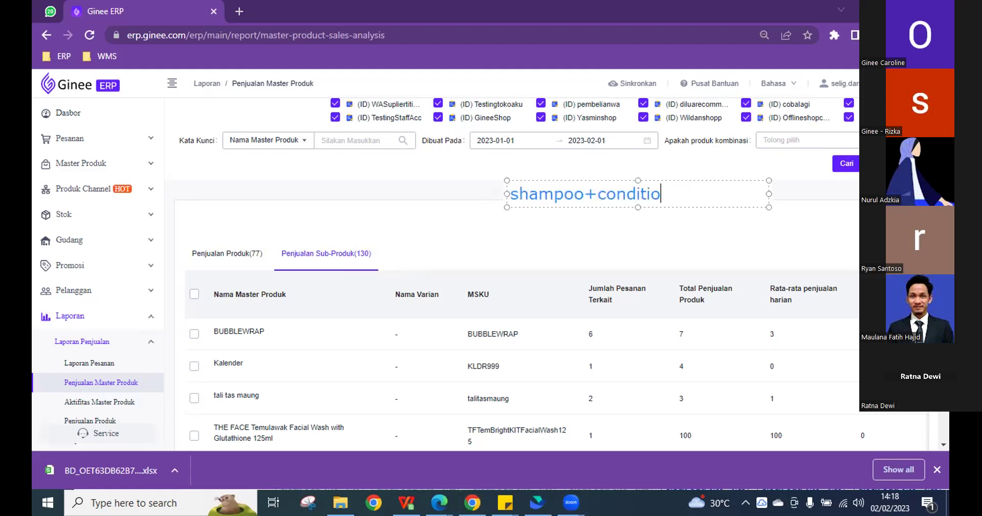
type("ner A")
left_click(601, 194)
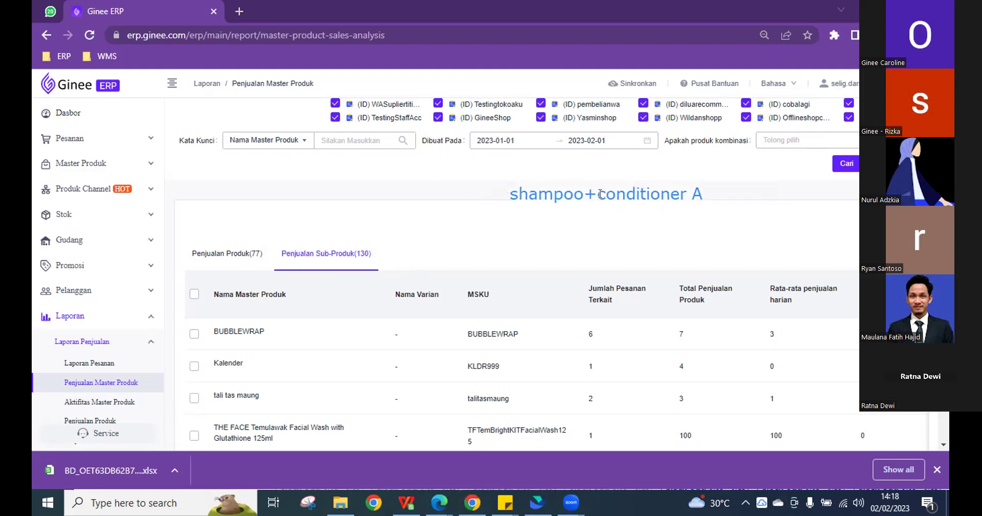
Add the annotation texts "shampoo" with "B" and "Conditioner" with "c" on separate lines below the combined product
left_click(534, 215)
type("shampoo")
left_click(497, 215)
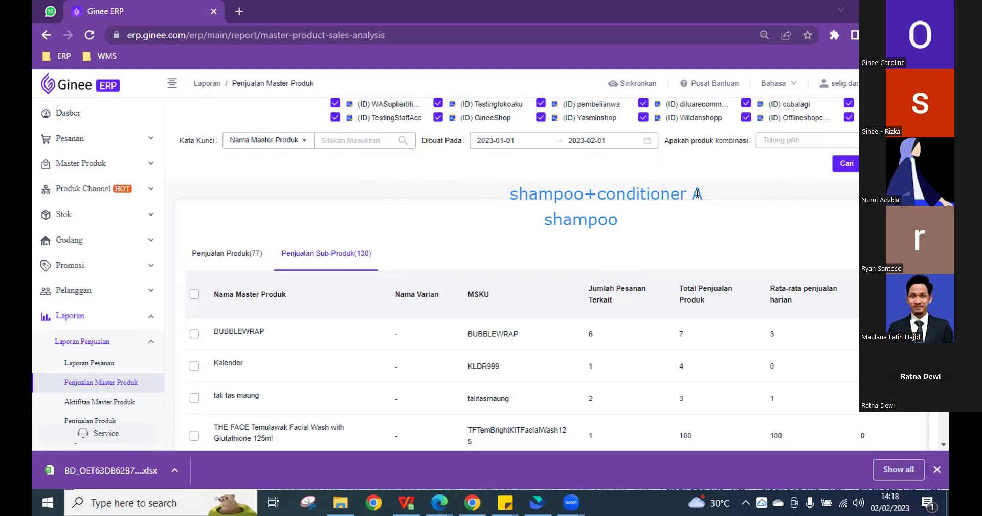
left_click(697, 223)
type("B")
left_click(555, 238)
left_click(555, 241)
type("Conditioner")
left_click(530, 245)
left_click(694, 244)
type("c")
left_click(386, 277)
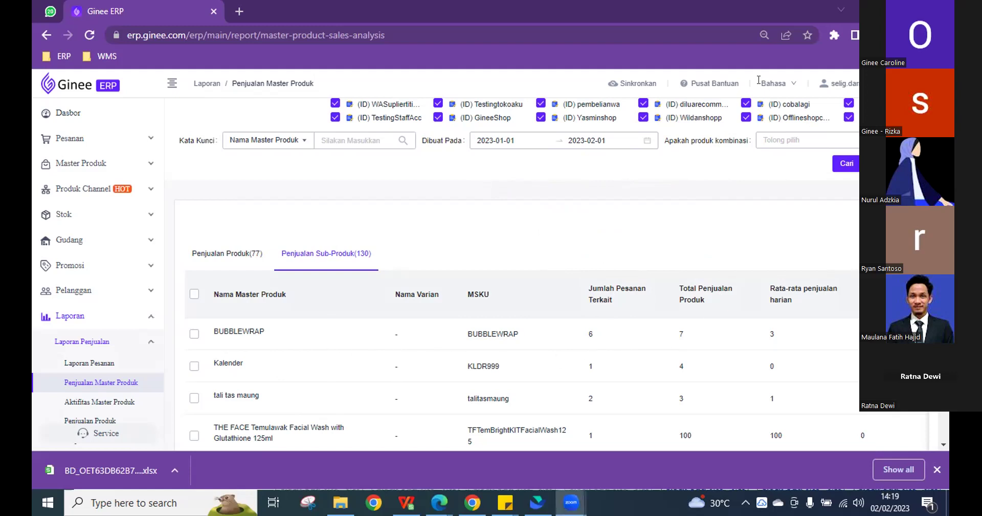
Select BUBBLEWRAP, Kalender, tali tas maung and THE FACE Temulawak Facial Wash with Glutathione 125ml in the sub-product table
scroll(574, 297, "down", 5)
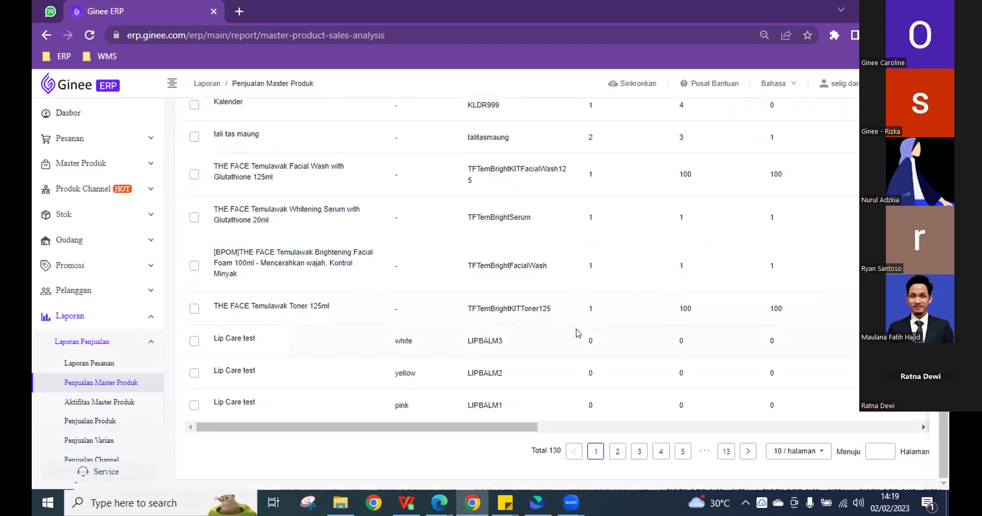
scroll(577, 333, "up", 5)
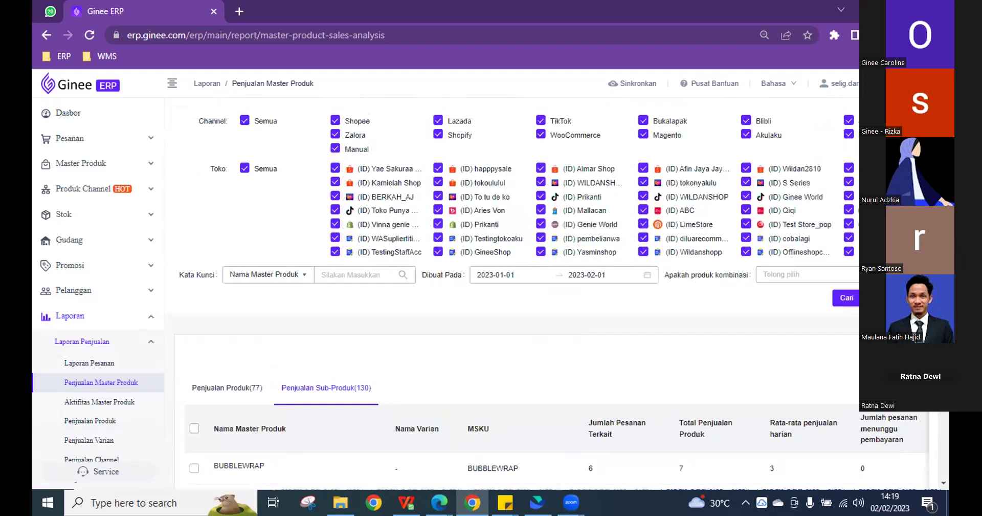
mouse_move(896, 353)
scroll(254, 331, "down", 3)
left_click(194, 334)
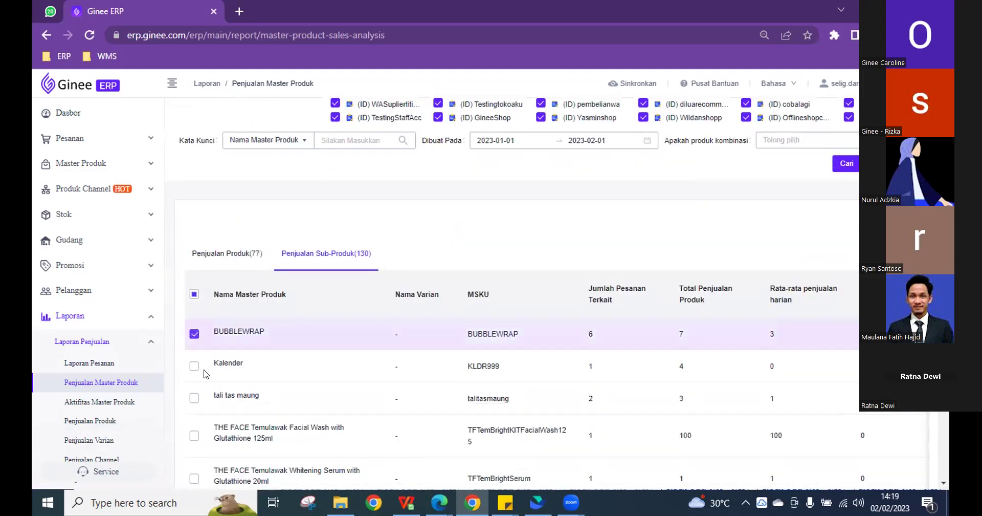
left_click(194, 367)
left_click(195, 399)
left_click(195, 436)
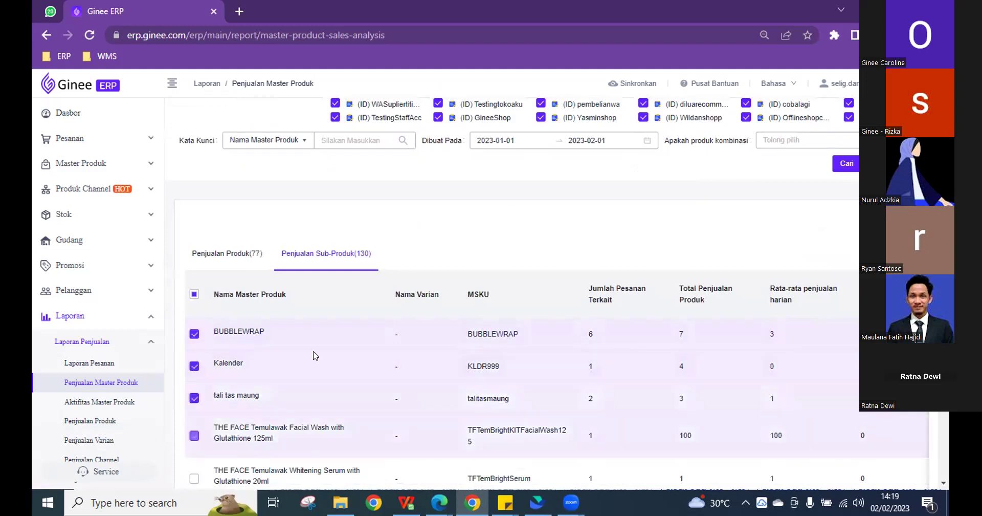
Export the Penjualan Sub-Produk data with the first export option and download the generated file
mouse_move(888, 221)
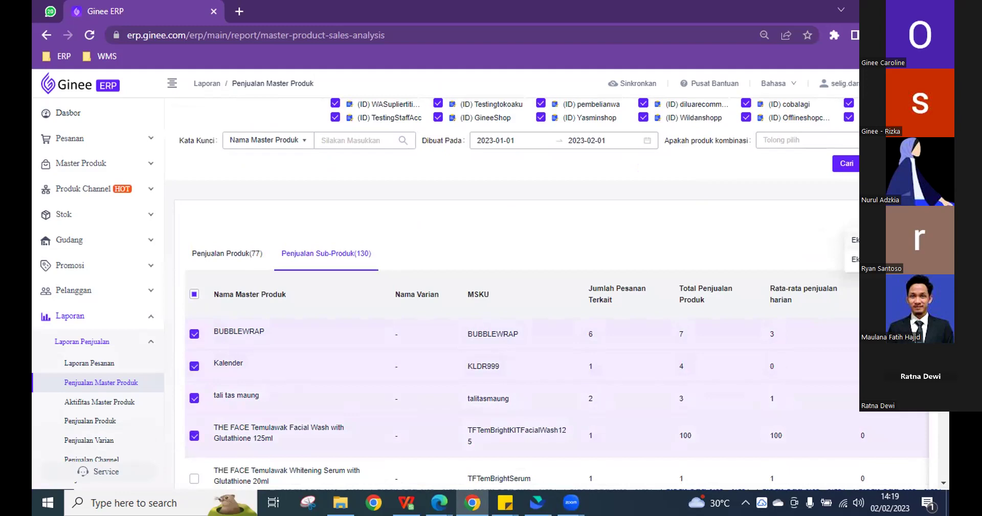
left_click(884, 240)
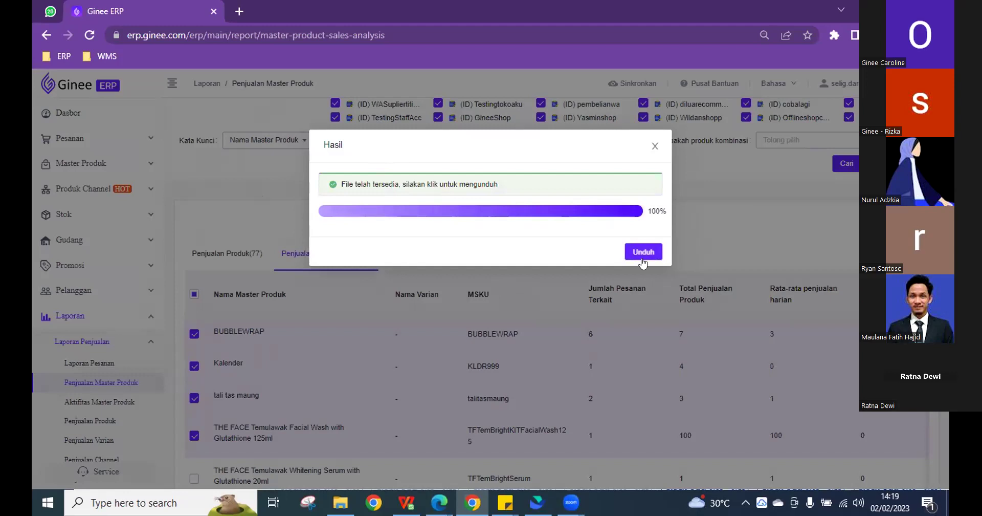
left_click(638, 244)
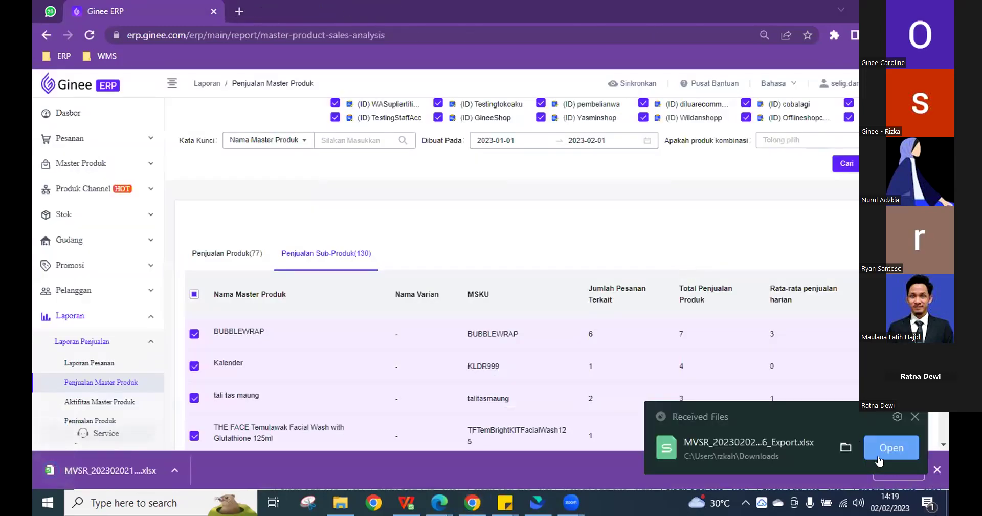
Open the exported sub-product file in WPS Office, view its columns, and return to the Penjualan Sub-Produk table in Ginee ERP
left_click(882, 452)
left_click_drag(639, 463, 468, 457)
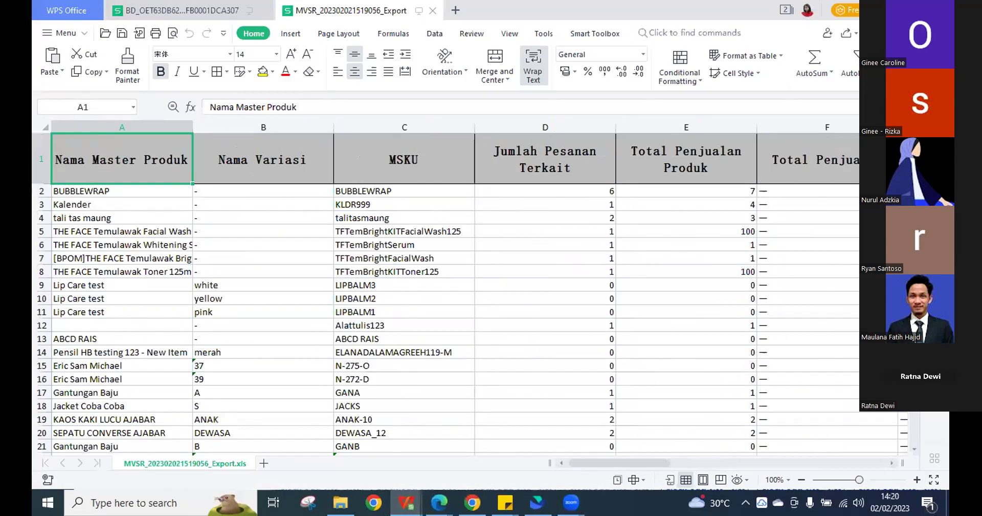
left_click(885, 10)
scroll(250, 269, "down", 1)
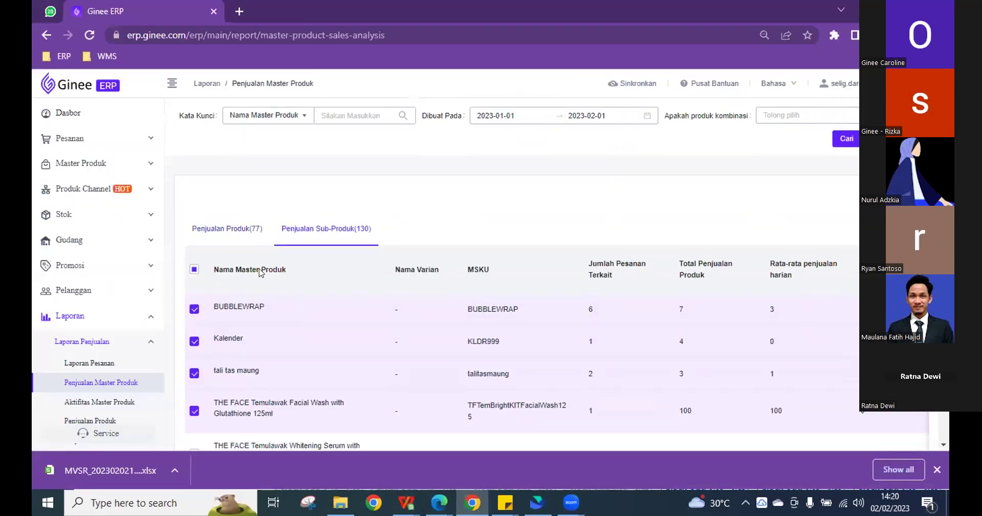
scroll(99, 226, "down", 3)
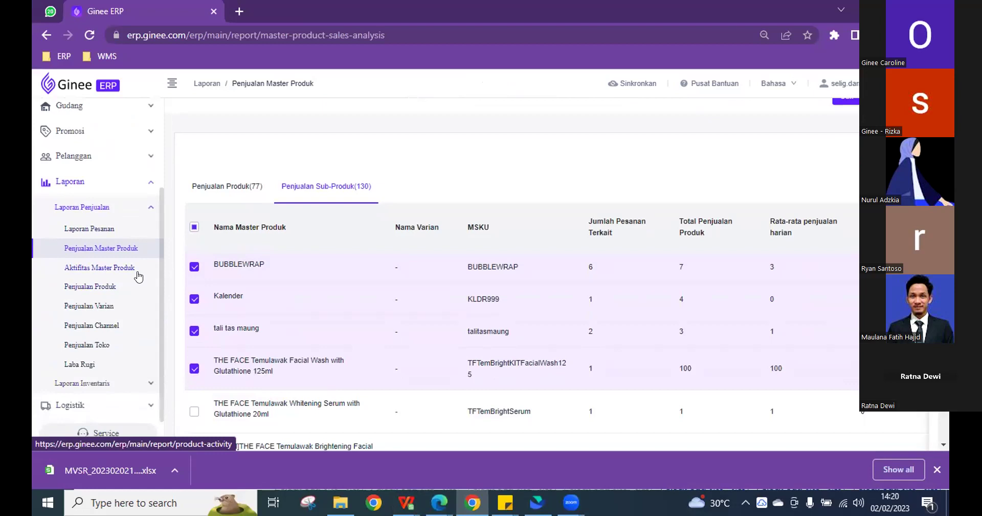
Open the Aktifitas Master Produk report, and go to Pengaturan Aktifitas Produk in the master product settings
left_click(92, 270)
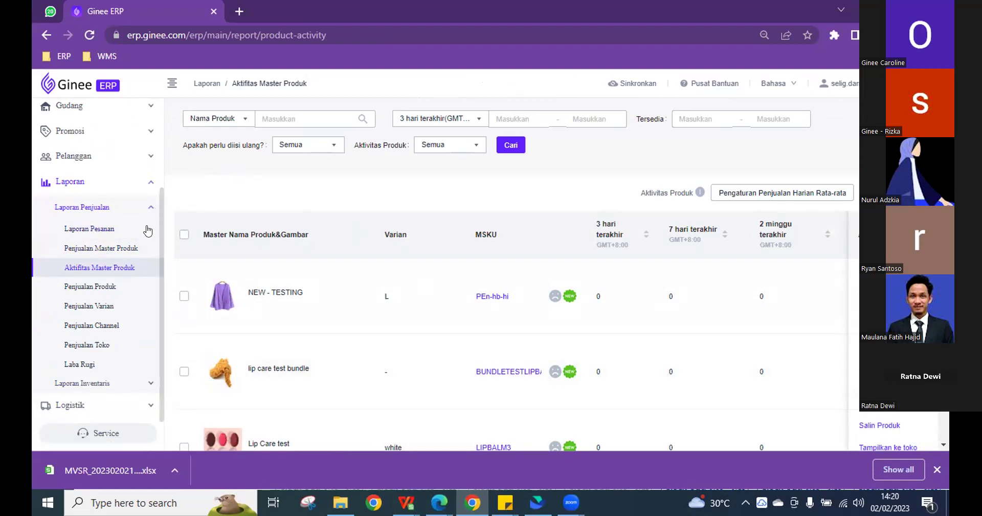
scroll(148, 231, "down", 1)
scroll(103, 176, "up", 3)
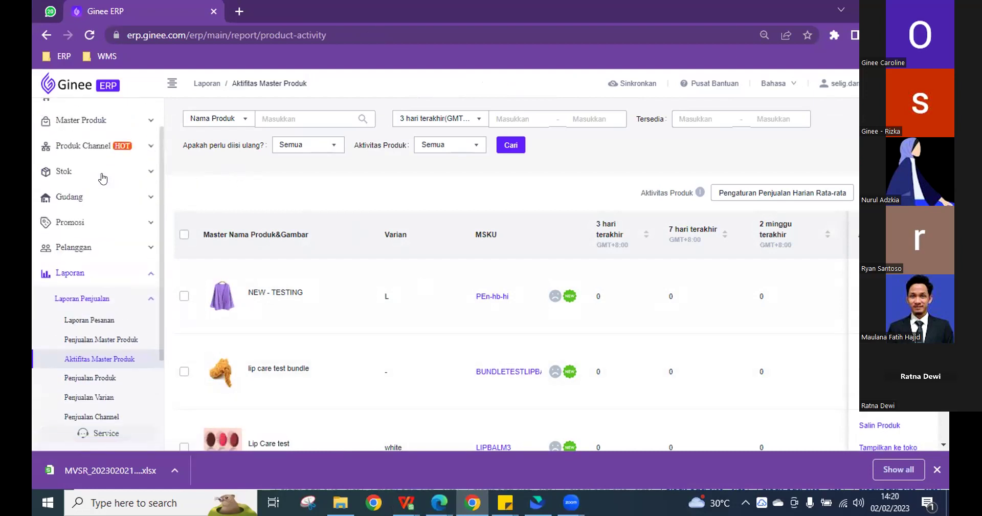
left_click(95, 122)
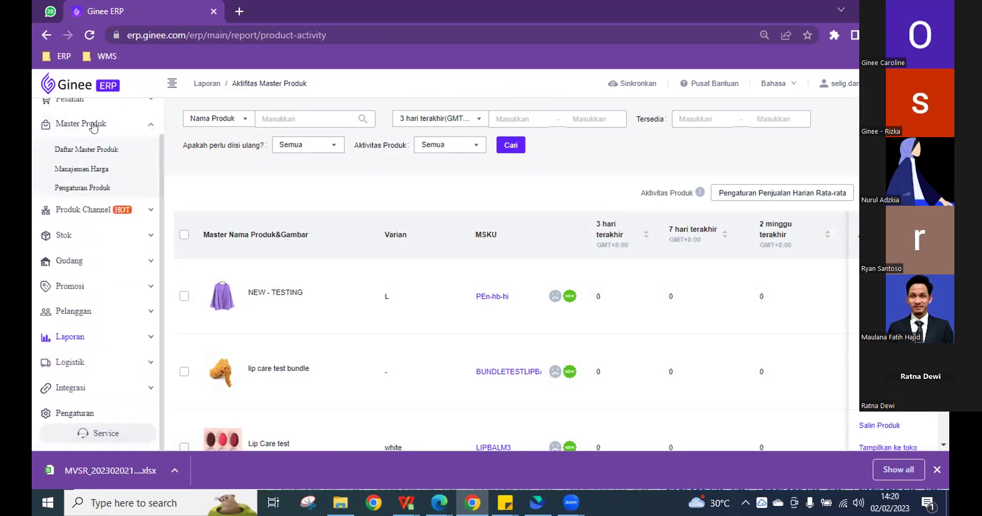
left_click(90, 190)
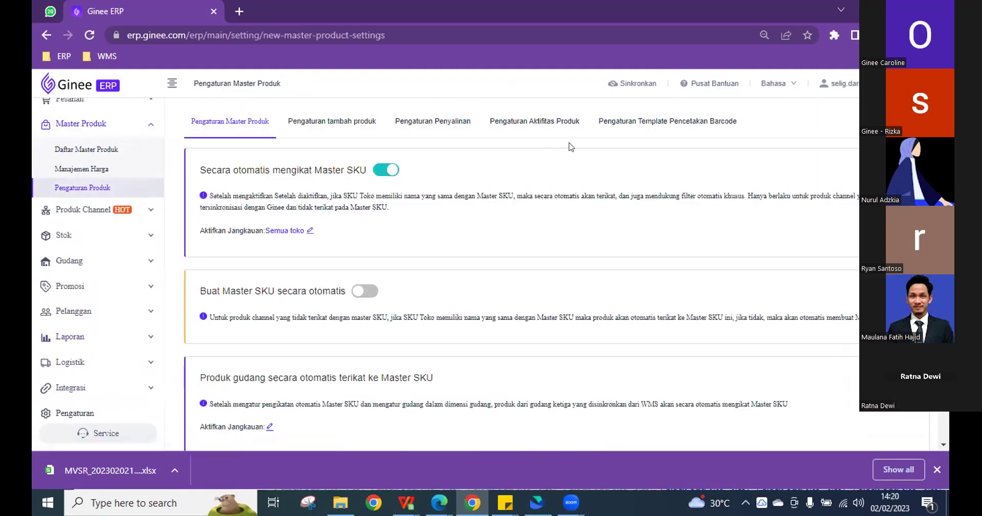
left_click(558, 122)
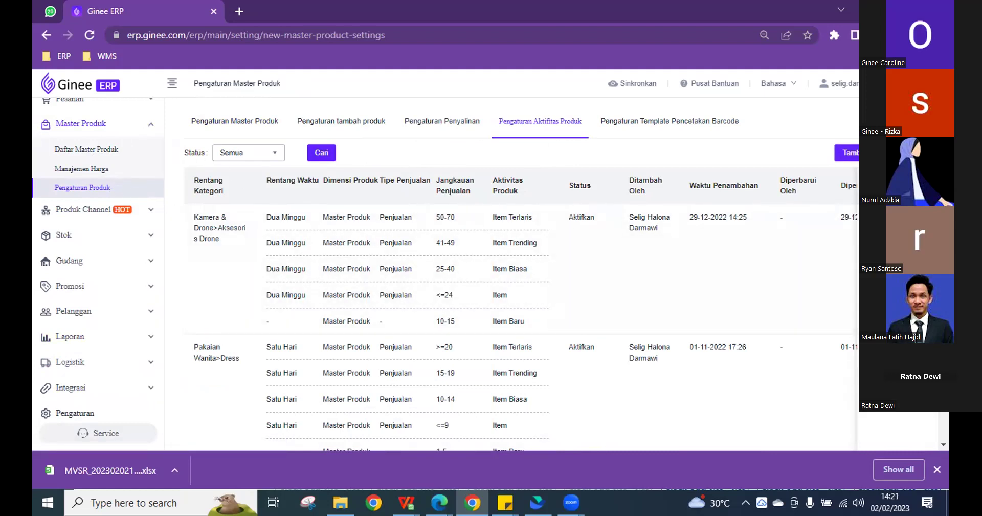
Start a new product activity setting, view its Produk Channel dimension options, and switch the dimension back to Master Produk
left_click(867, 153)
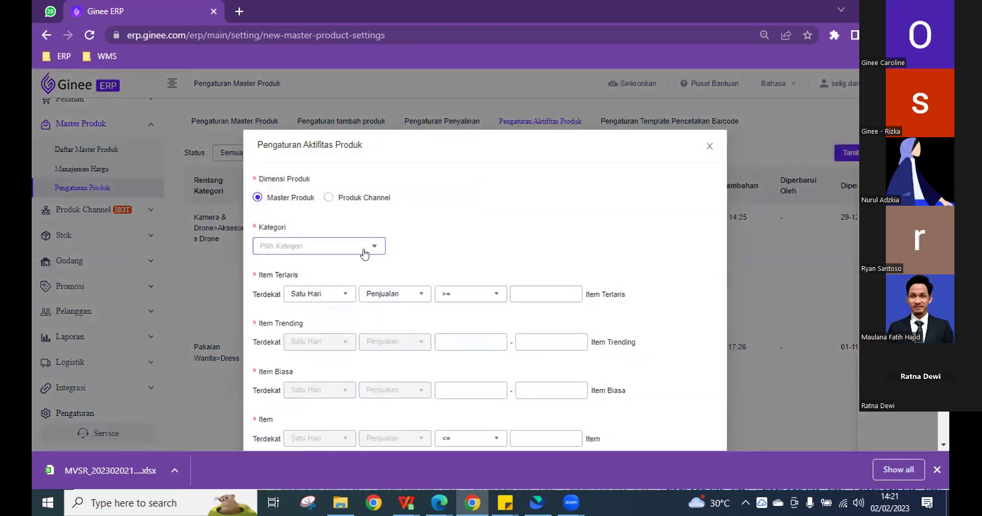
scroll(377, 241, "down", 2)
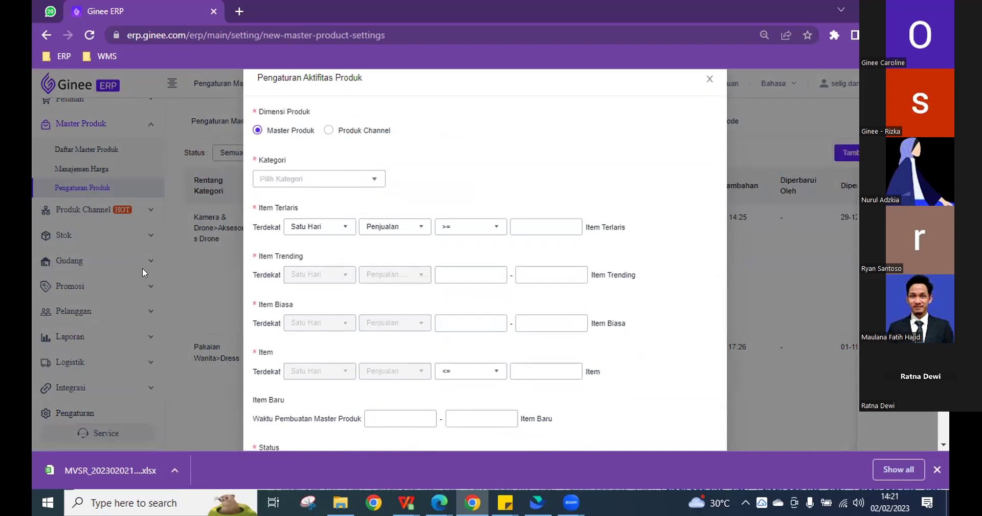
scroll(331, 200, "up", 2)
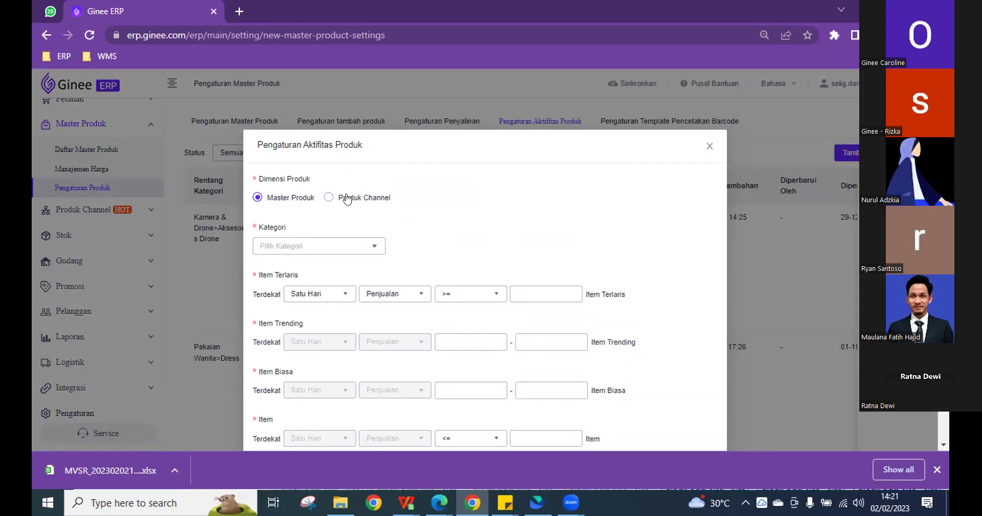
left_click(347, 199)
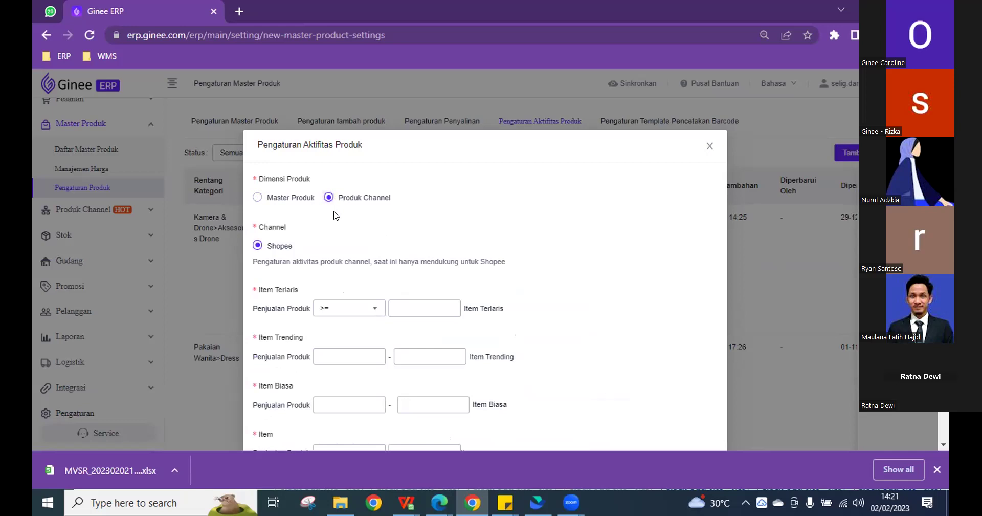
left_click(294, 201)
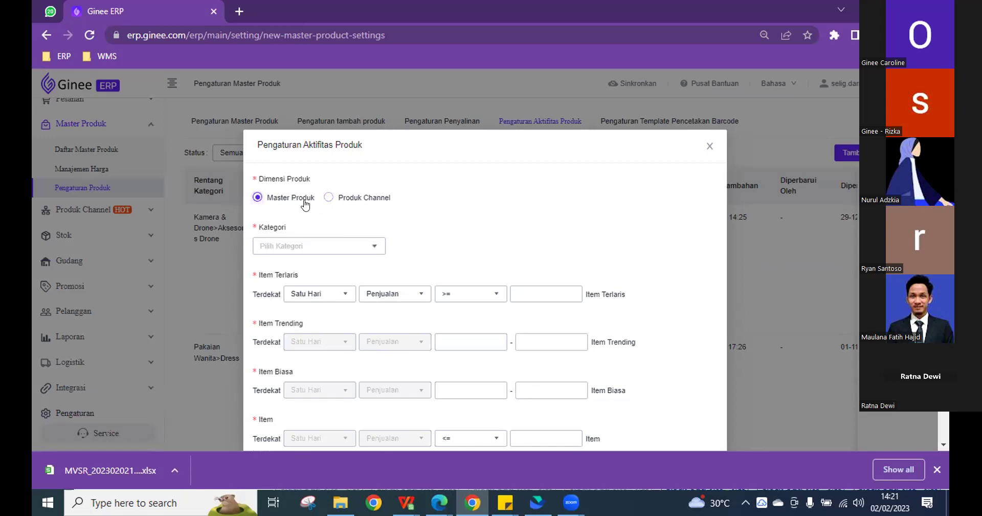
Set the activity setting's category to Semua Kategori and the Item Terlaris sales threshold to >= 1000
scroll(438, 224, "down", 1)
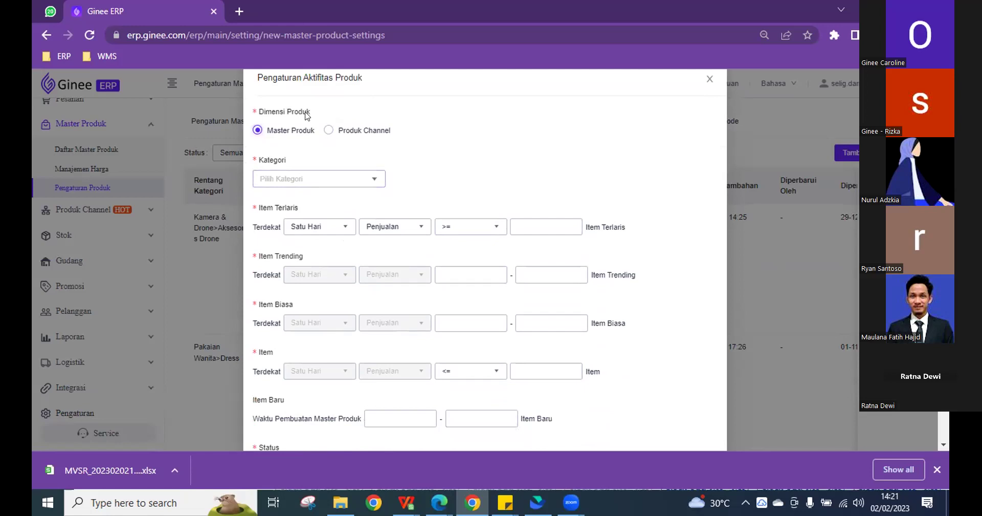
left_click(333, 179)
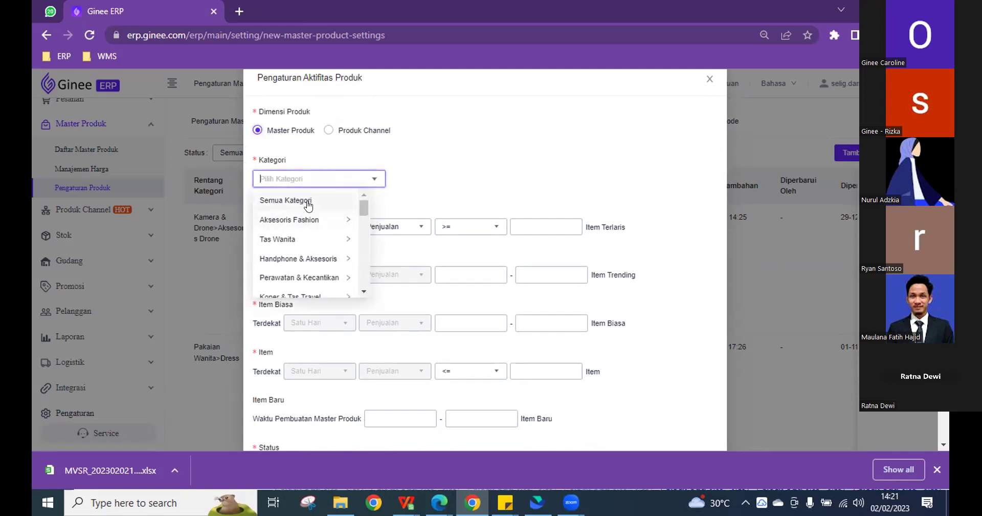
left_click(305, 201)
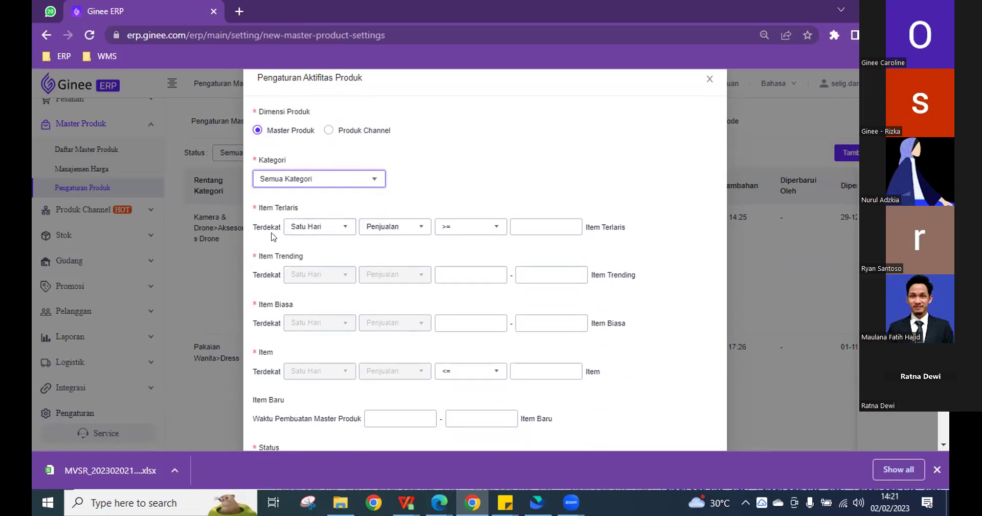
left_click_drag(259, 207, 305, 205)
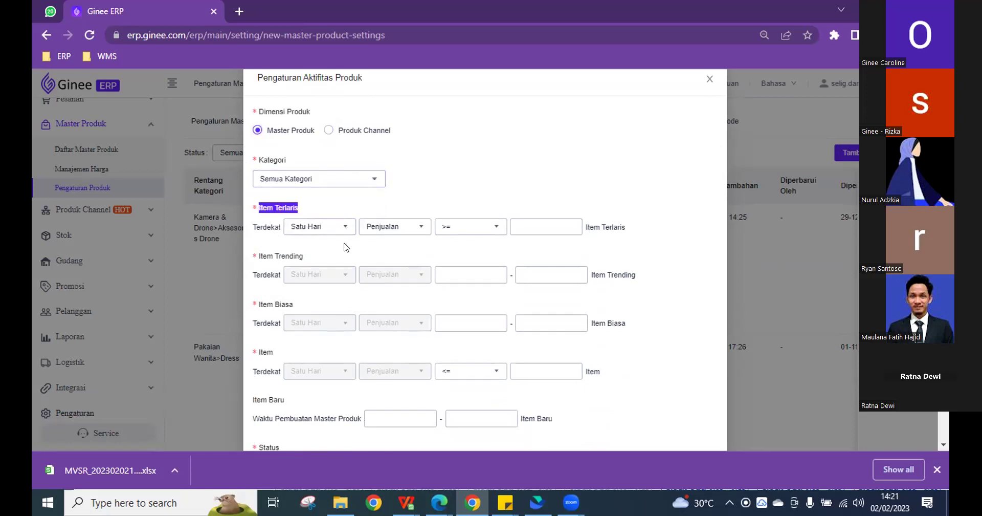
left_click(449, 230)
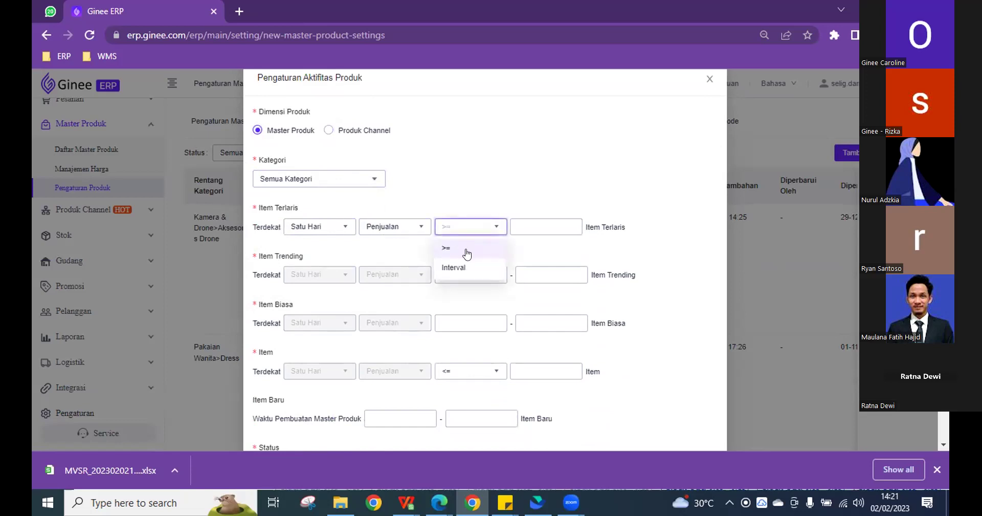
left_click(562, 227)
type("1000")
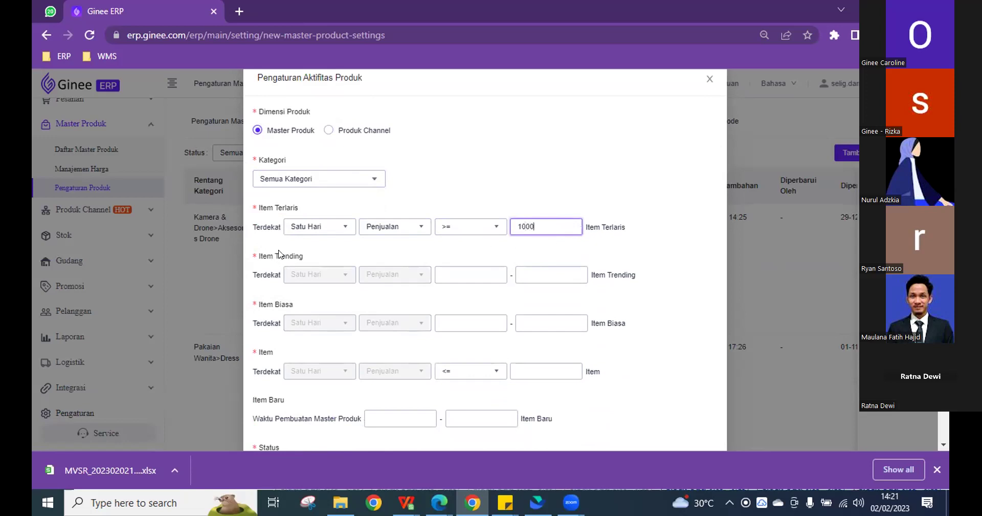
Examine the Item Trending, Item Biasa, Item and Item Baru criteria in the activity setting form
scroll(306, 291, "down", 2)
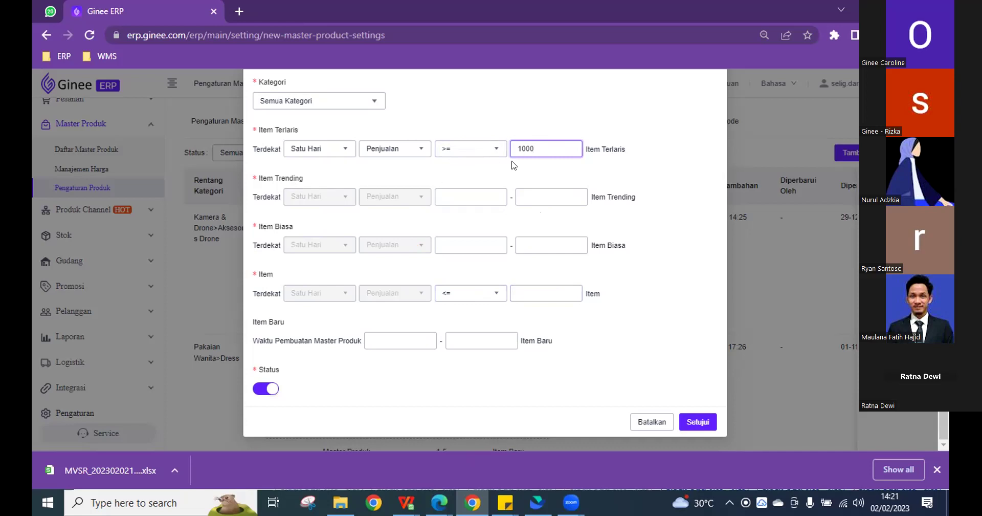
left_click(473, 200)
left_click(523, 194)
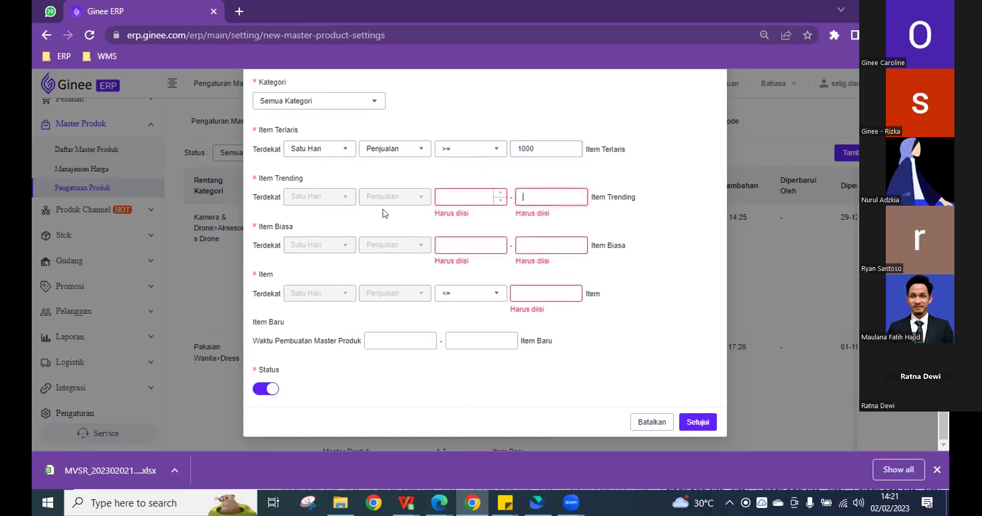
left_click_drag(258, 226, 302, 225)
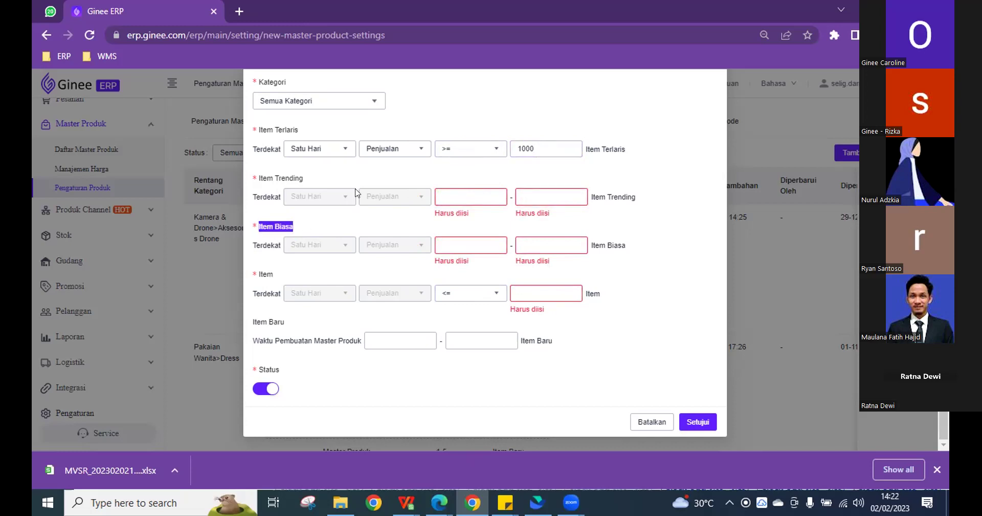
left_click(262, 274)
left_click_drag(257, 274, 275, 275)
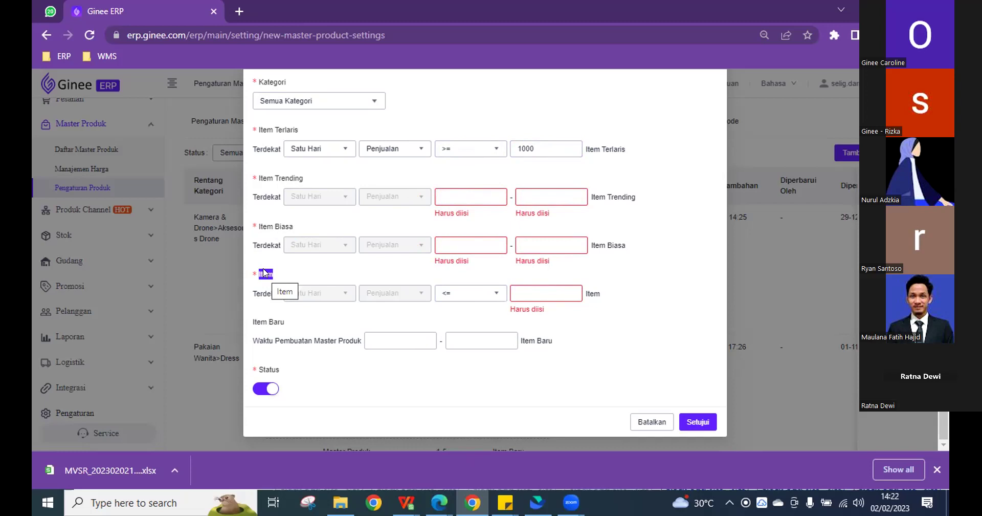
left_click_drag(254, 324, 285, 322)
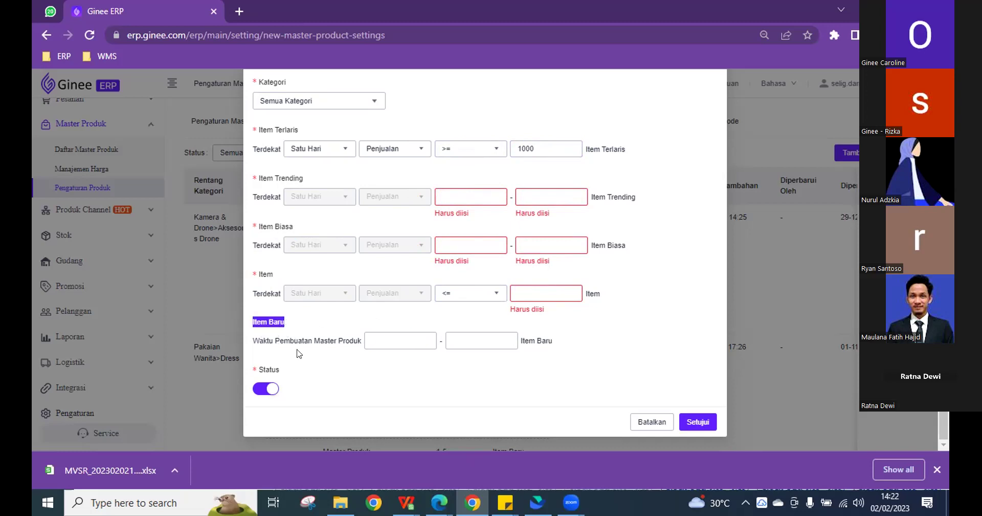
left_click_drag(260, 340, 355, 340)
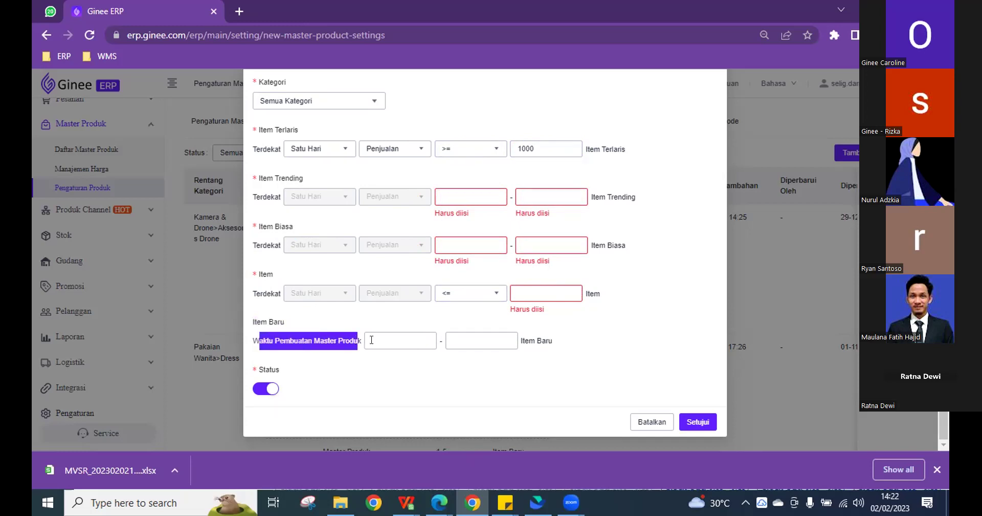
Enter 1 to 5 as the Waktu Pembuatan Master Produk range for Item Baru, and cancel the activity setting without saving
left_click(372, 340)
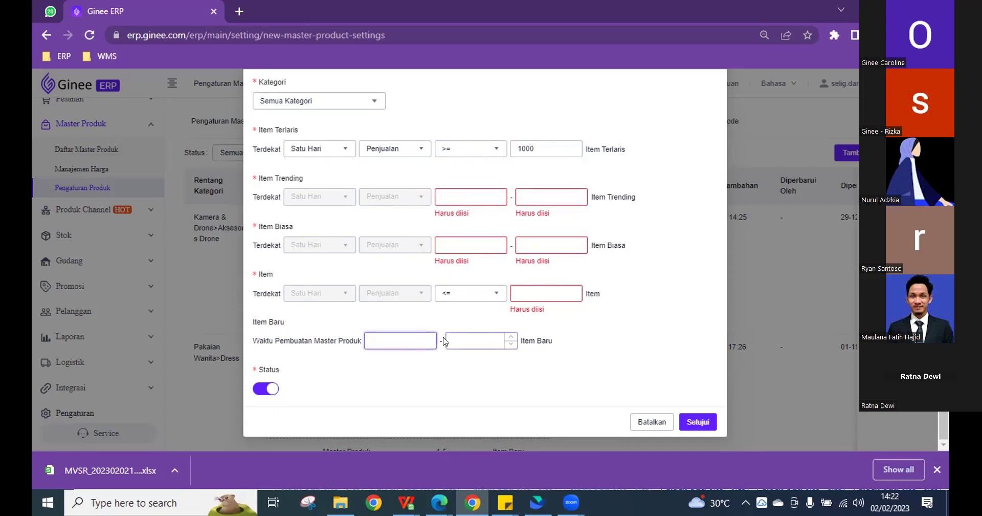
type("1")
left_click(481, 341)
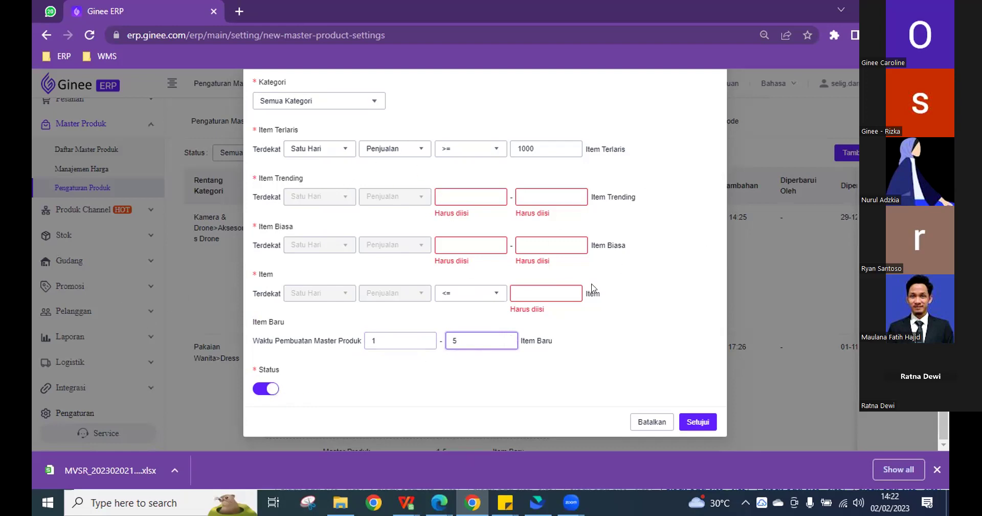
left_click(652, 421)
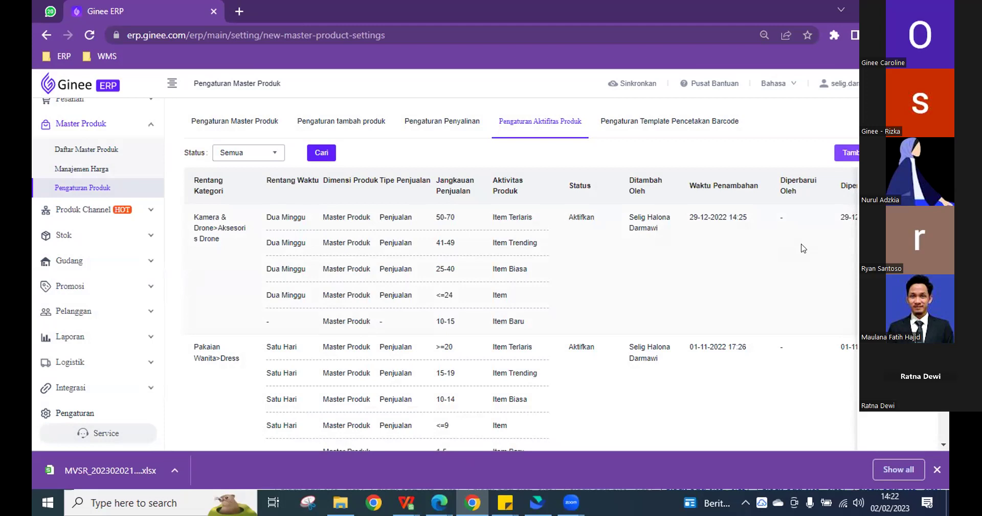
Open Daftar Master Produk, view the Aktivitas Produk icon legend, and examine the activity icons beside the listed MSKUs
scroll(102, 264, "up", 1)
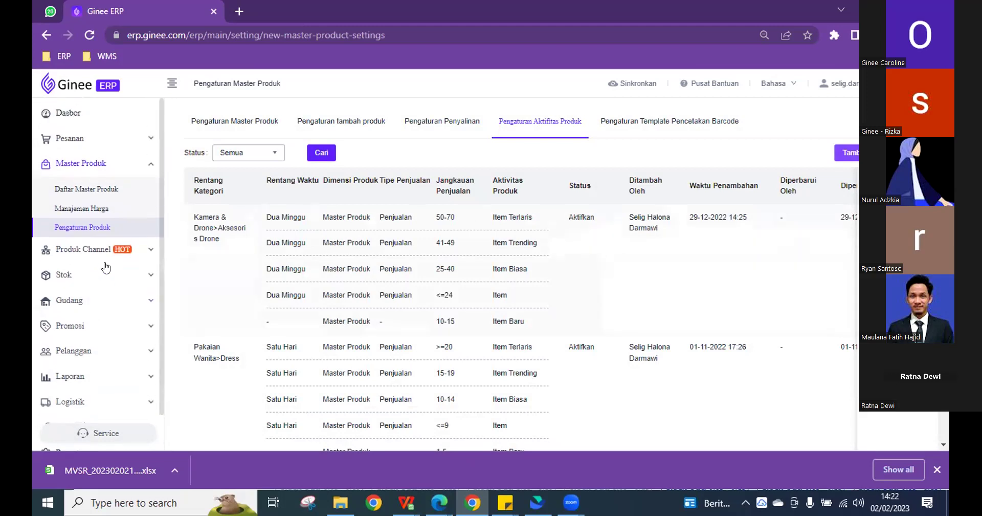
left_click(87, 190)
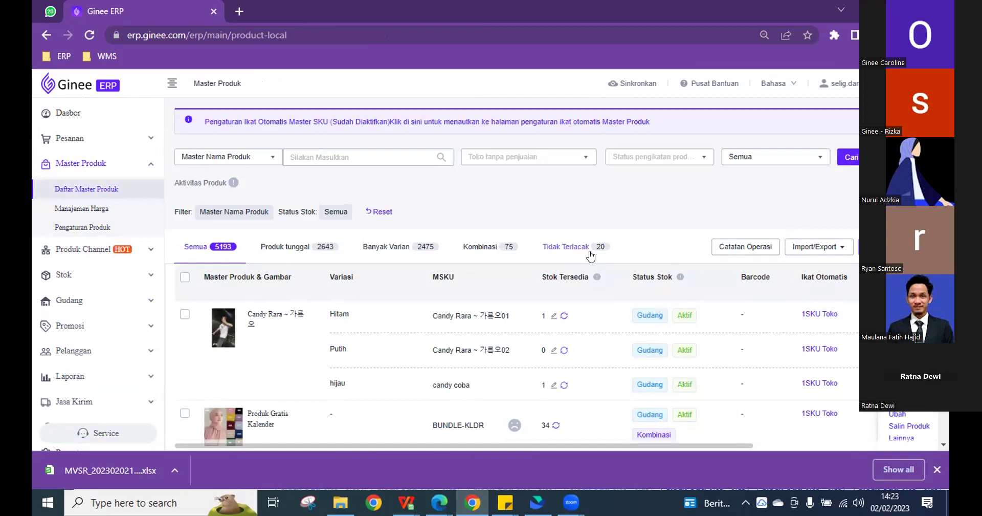
mouse_move(231, 183)
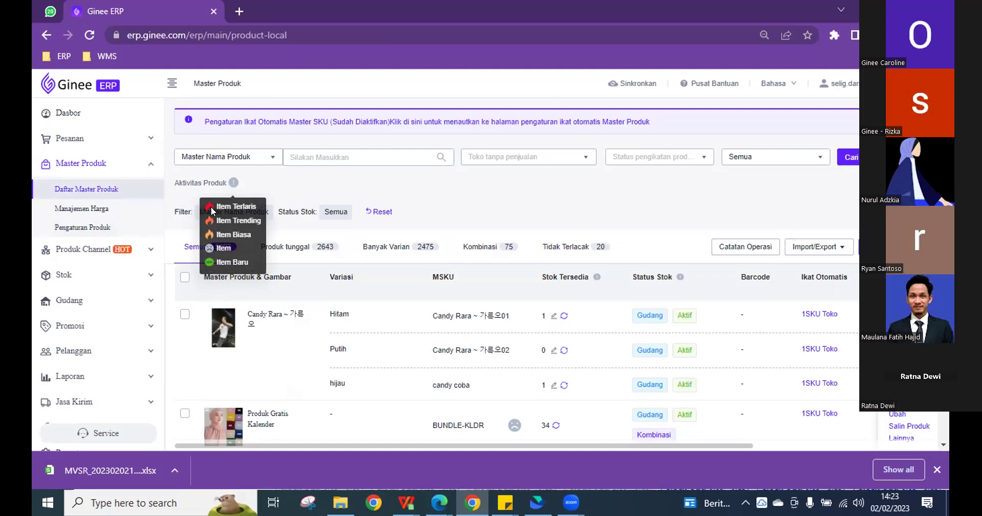
scroll(550, 340, "down", 6)
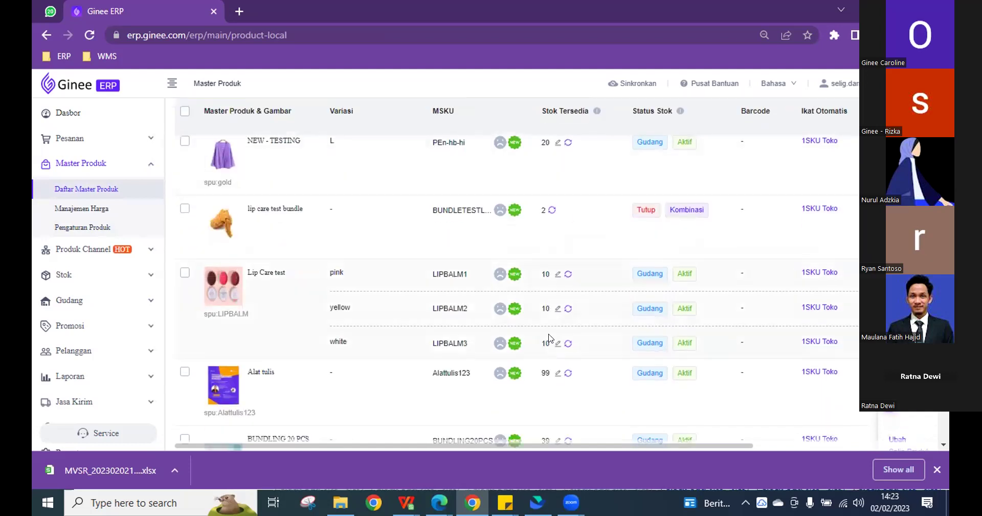
mouse_move(500, 275)
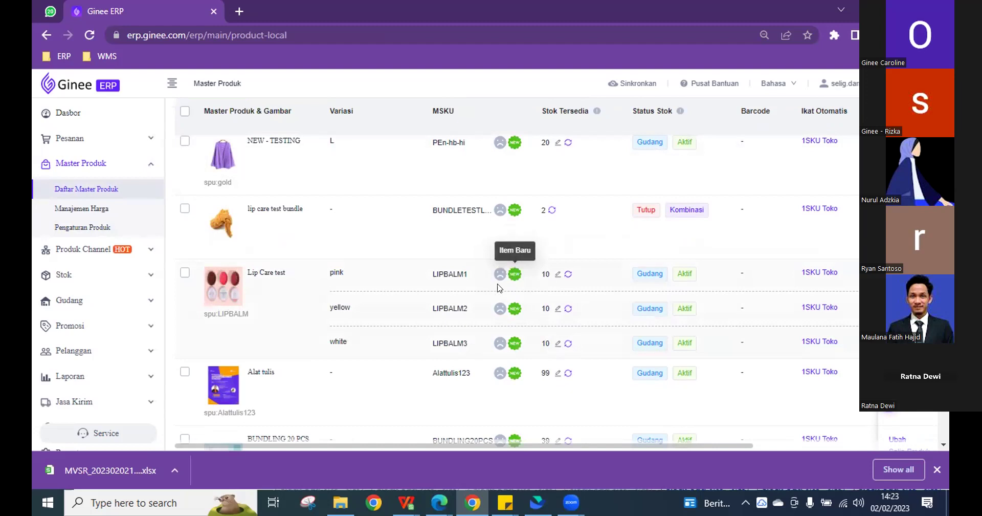
scroll(506, 297, "down", 10)
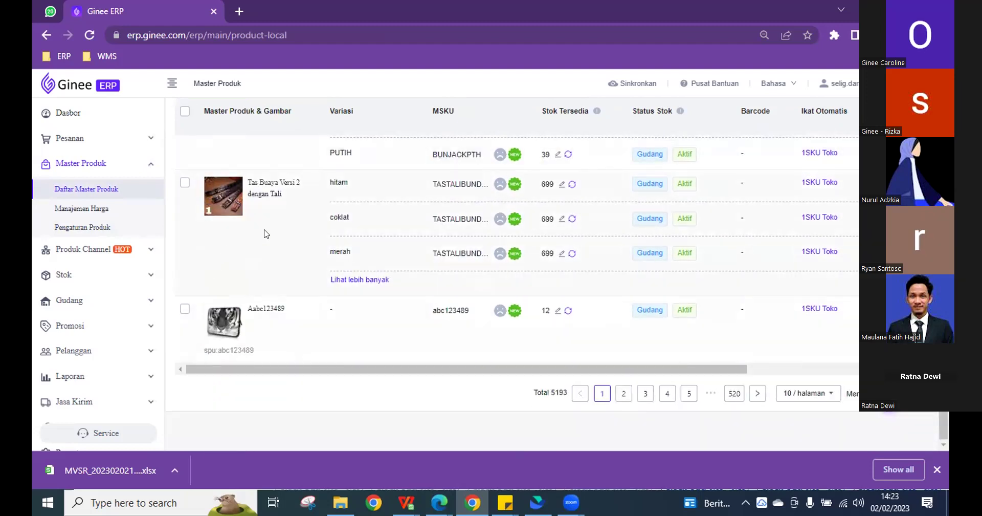
scroll(104, 234, "up", 3)
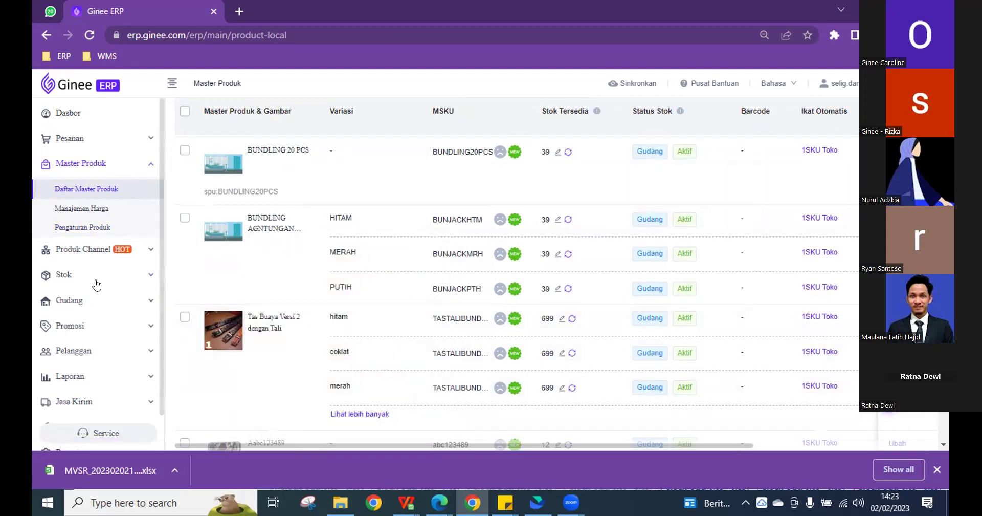
Return to the Aktifitas Master Produk report under Laporan Penjualan
left_click(93, 374)
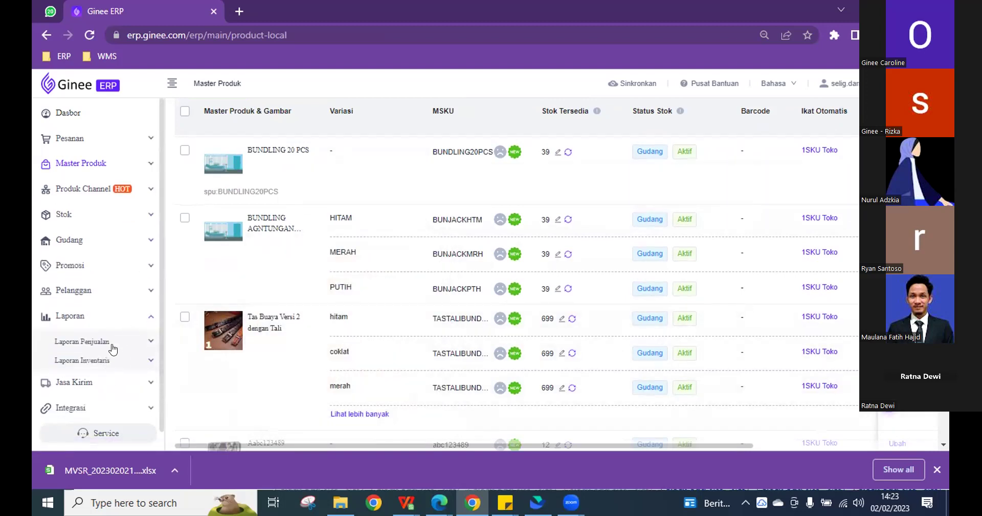
left_click(111, 346)
scroll(112, 348, "down", 1)
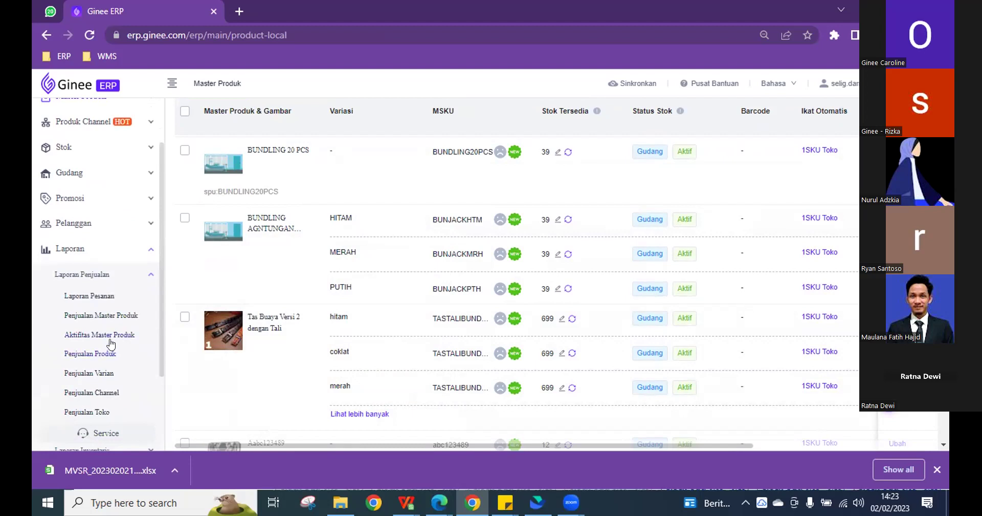
left_click(109, 339)
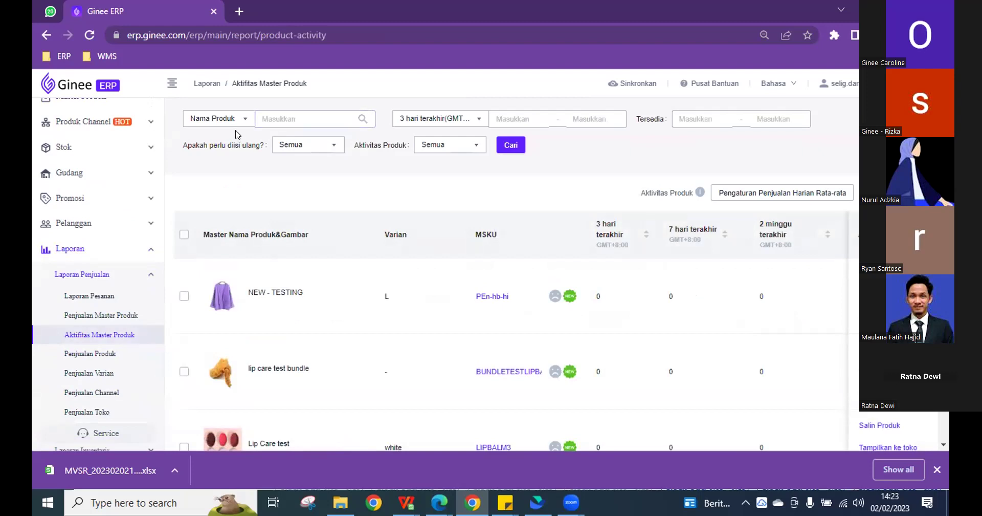
Check the search field and period options, and filter the report to products with 1 to 1000 sales in the last 3 days
left_click(248, 118)
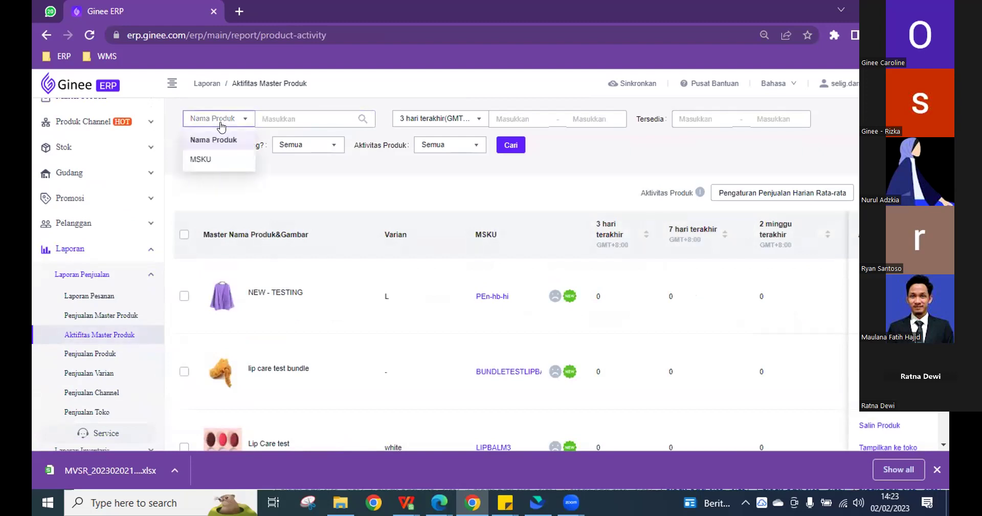
left_click(323, 187)
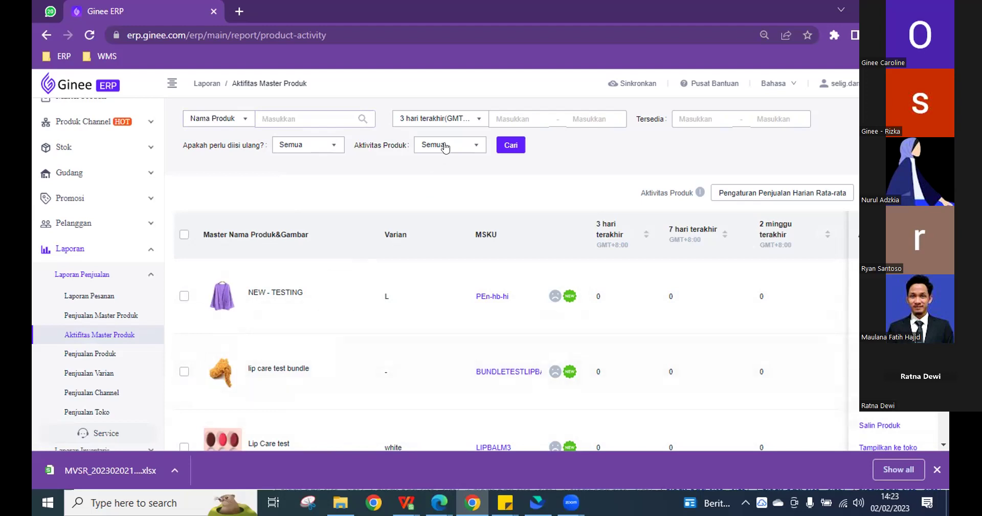
left_click(434, 119)
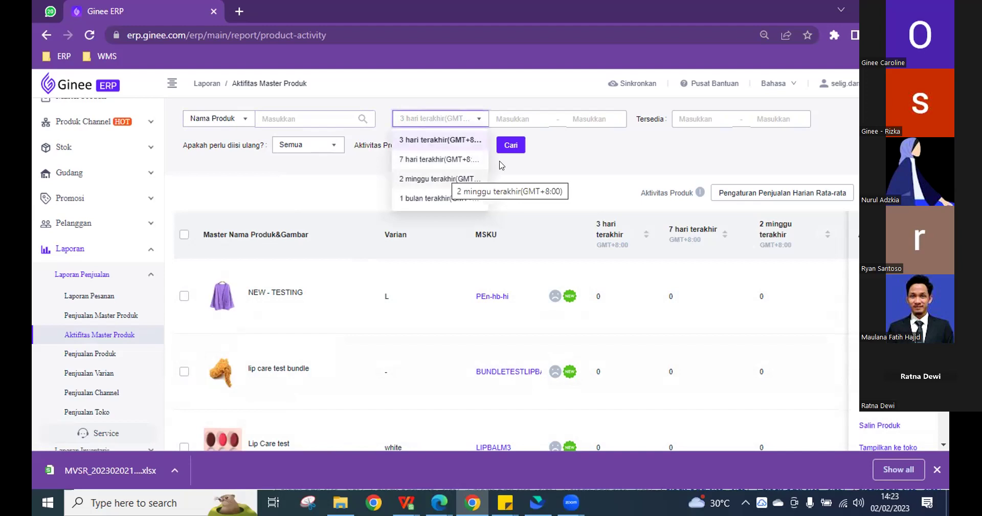
left_click(512, 118)
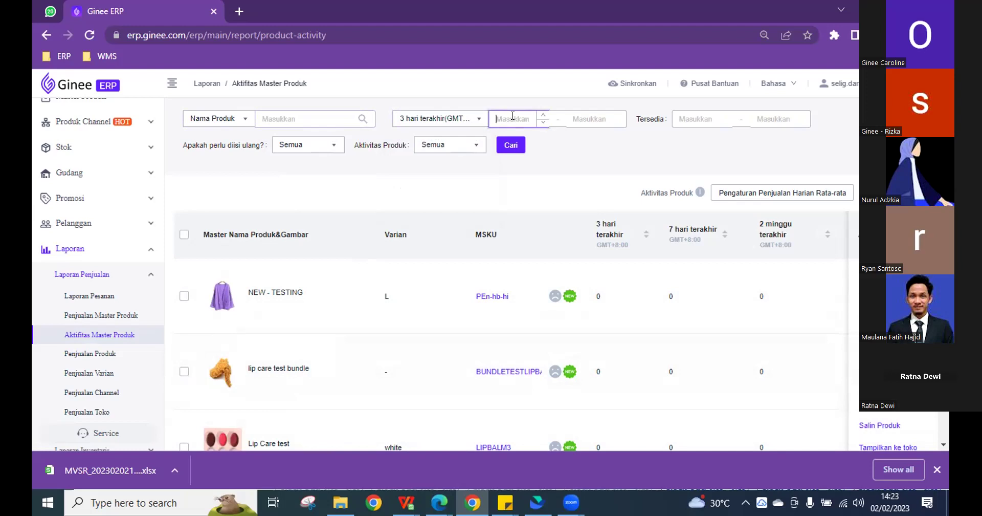
type("1")
left_click(584, 114)
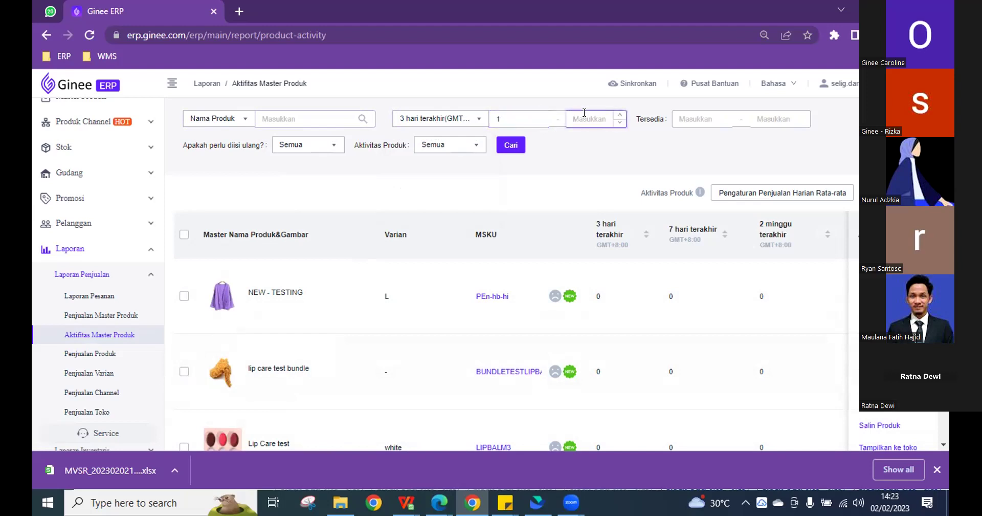
type("1000")
left_click(511, 144)
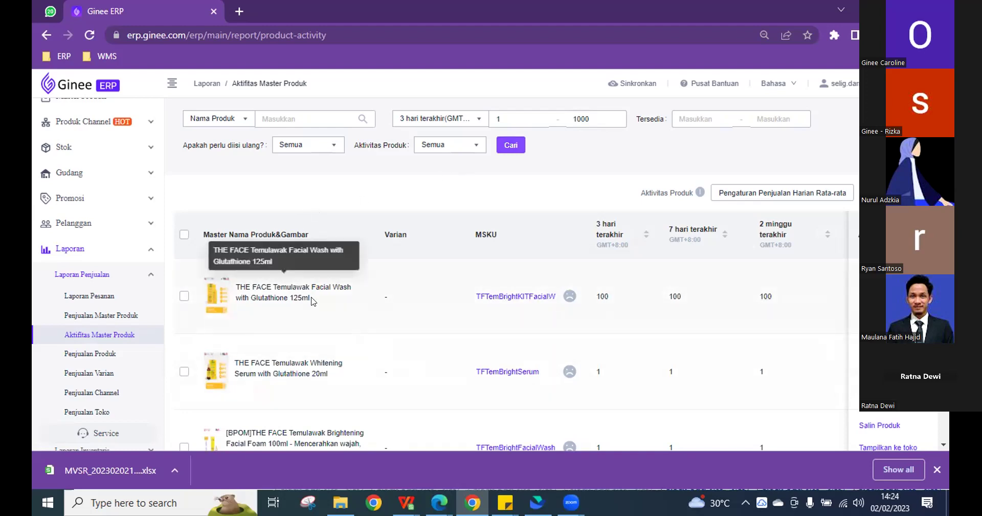
Examine the filtered products' sales periods, Rata-rata penjualan harian, Tersedia and Hari yang tersedia columns
scroll(510, 307, "down", 5)
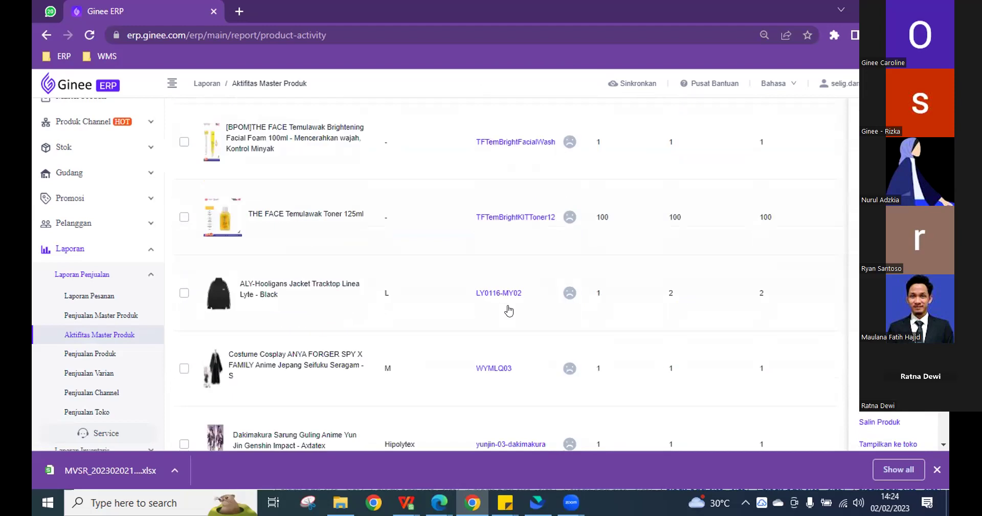
scroll(509, 311, "down", 3)
scroll(509, 315, "up", 2)
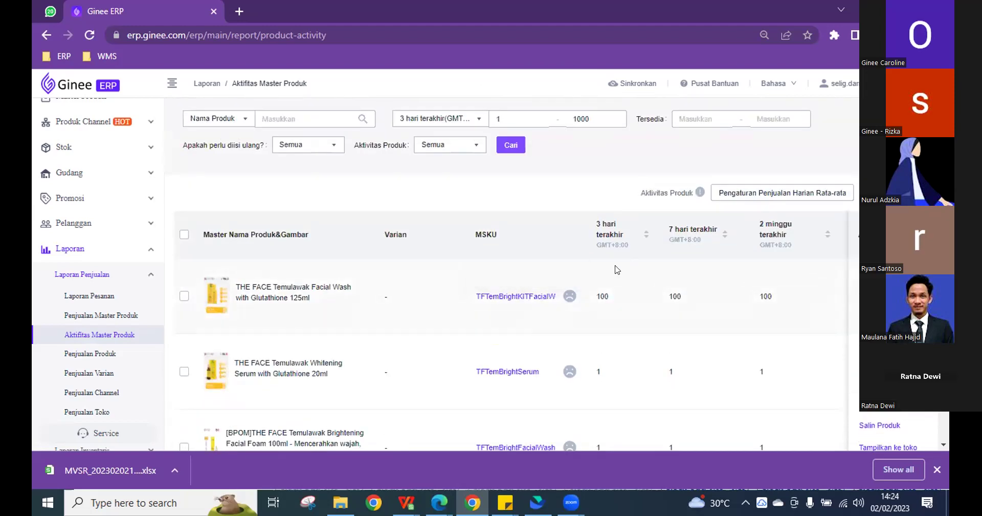
scroll(617, 270, "right", 4)
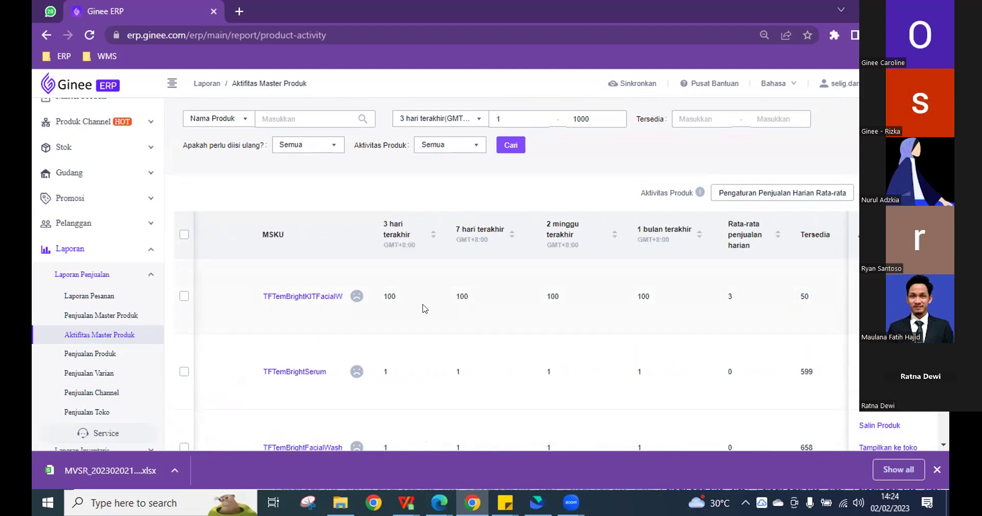
scroll(602, 268, "right", 3)
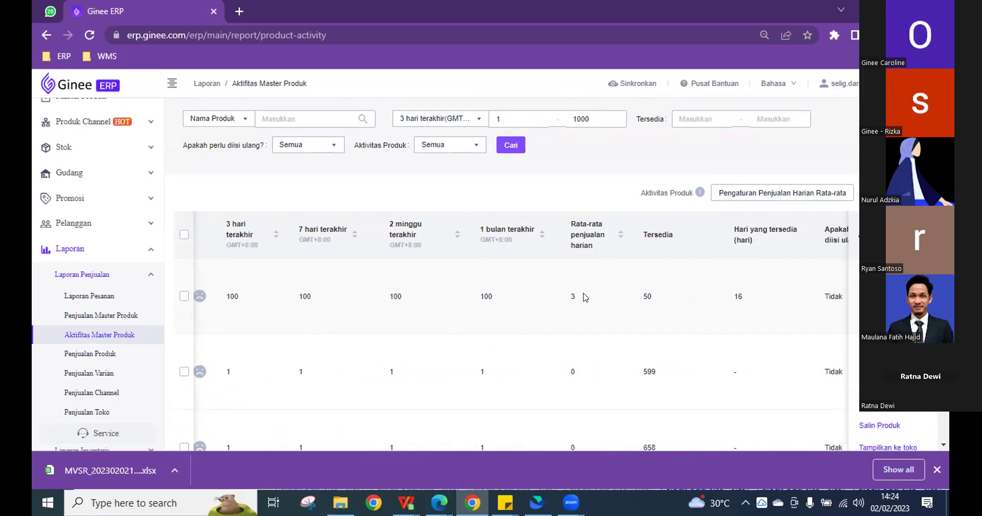
left_click_drag(585, 297, 563, 297)
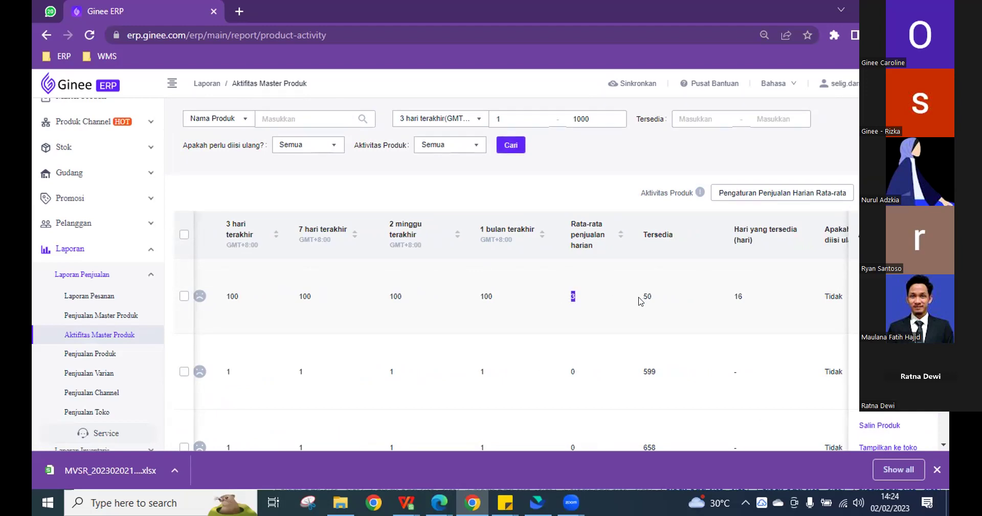
scroll(641, 300, "right", 3)
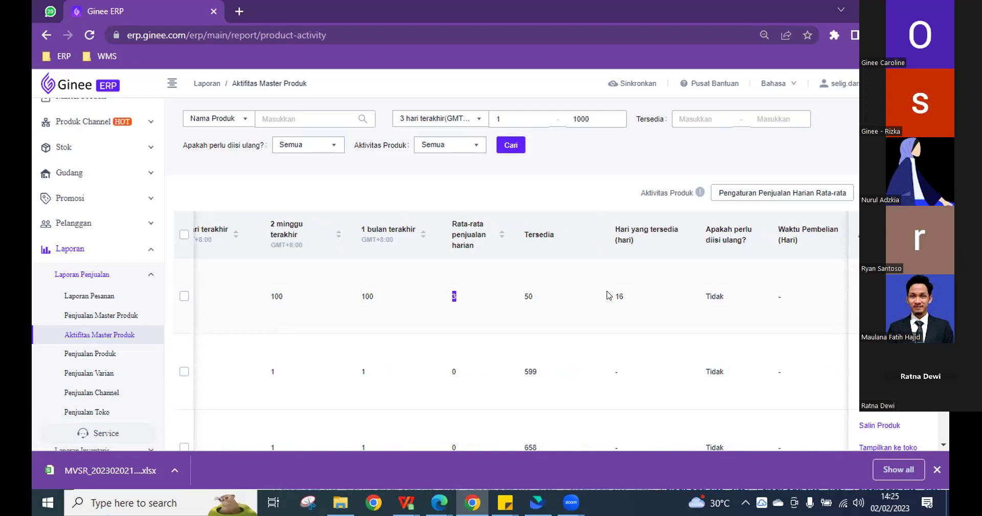
scroll(608, 295, "right", 1)
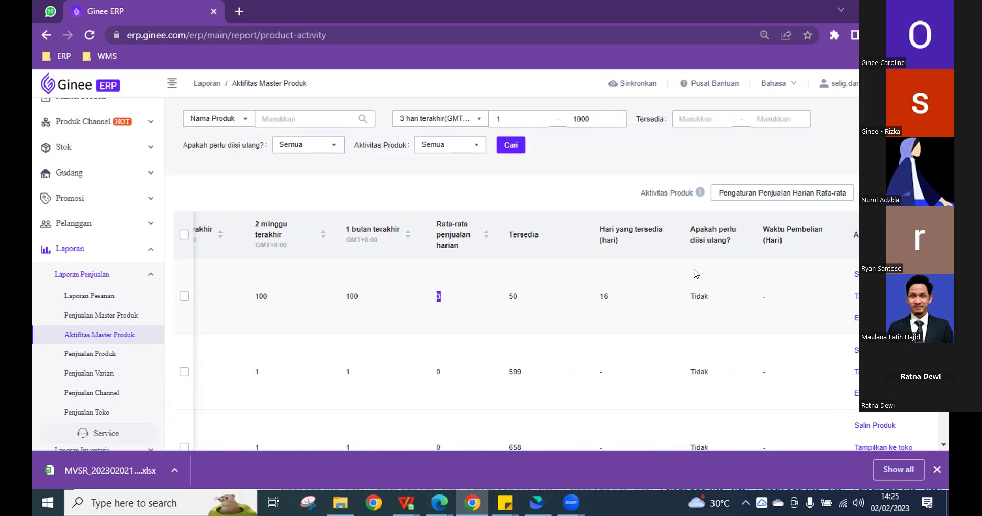
Examine the Apakah perlu diisi ulang and Waktu Pembelian columns across the filtered products
scroll(617, 285, "down", 4)
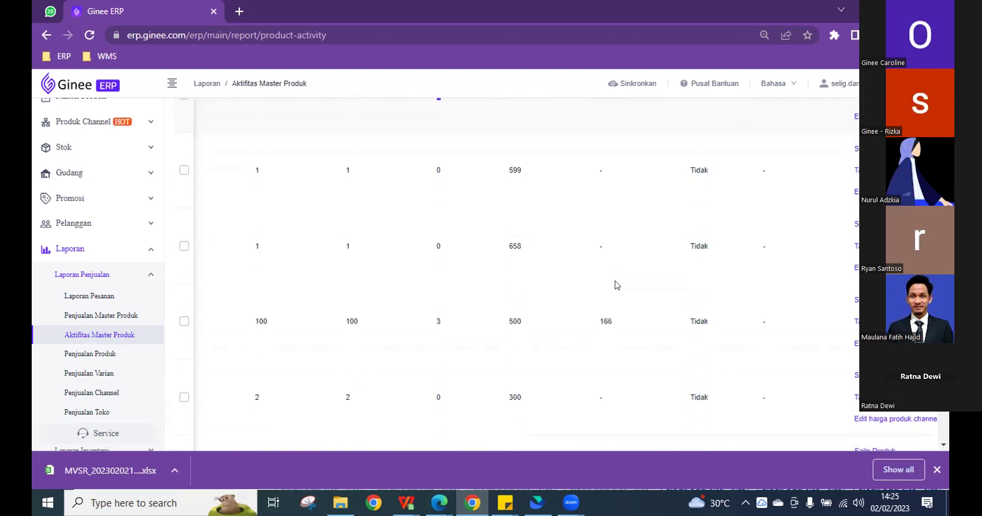
scroll(609, 287, "up", 3)
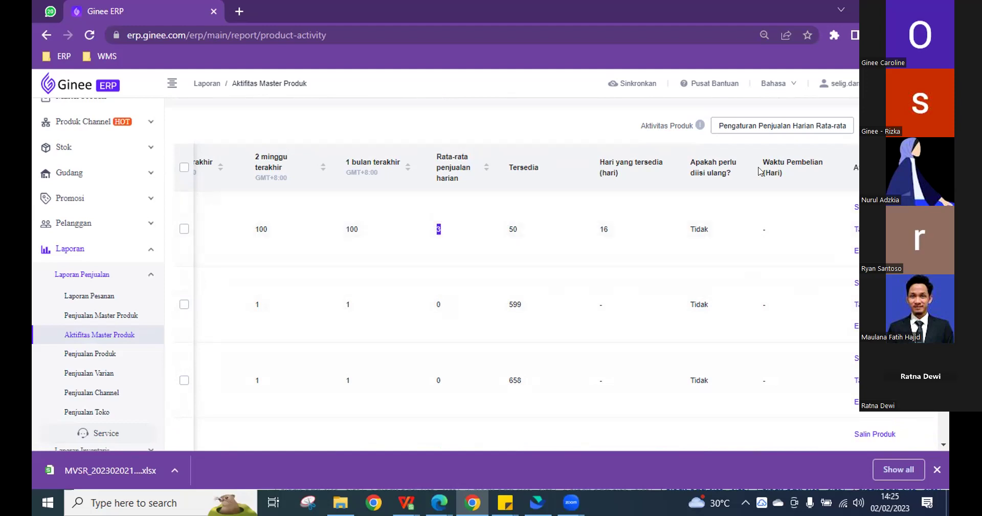
scroll(770, 266, "down", 3)
scroll(778, 276, "down", 2)
scroll(778, 286, "up", 6)
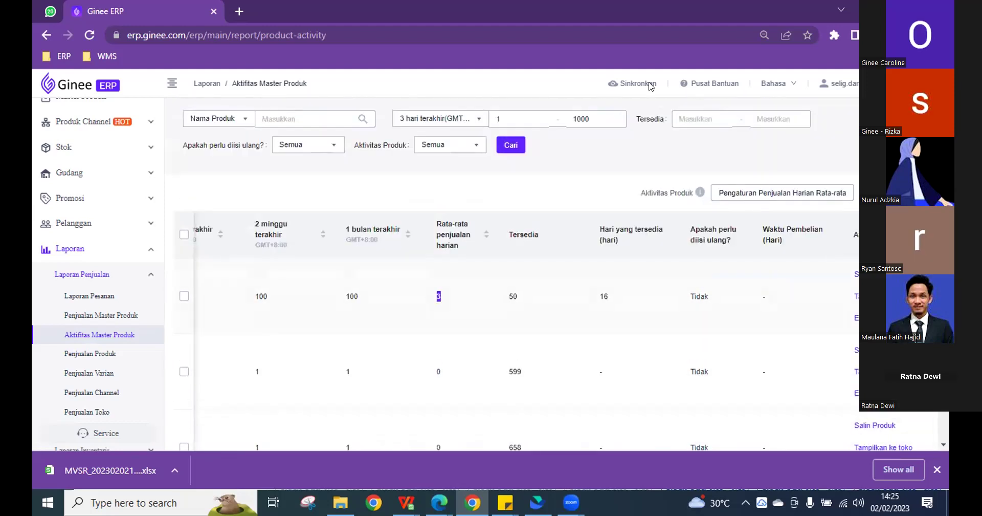
Clear both limits of the 3-day sales range and run the report search again
left_click(517, 119)
key("BackSpace")
left_click(594, 119)
key("BackSpace")
key("BackSpace")
key("BackSpace")
key("BackSpace")
left_click(511, 145)
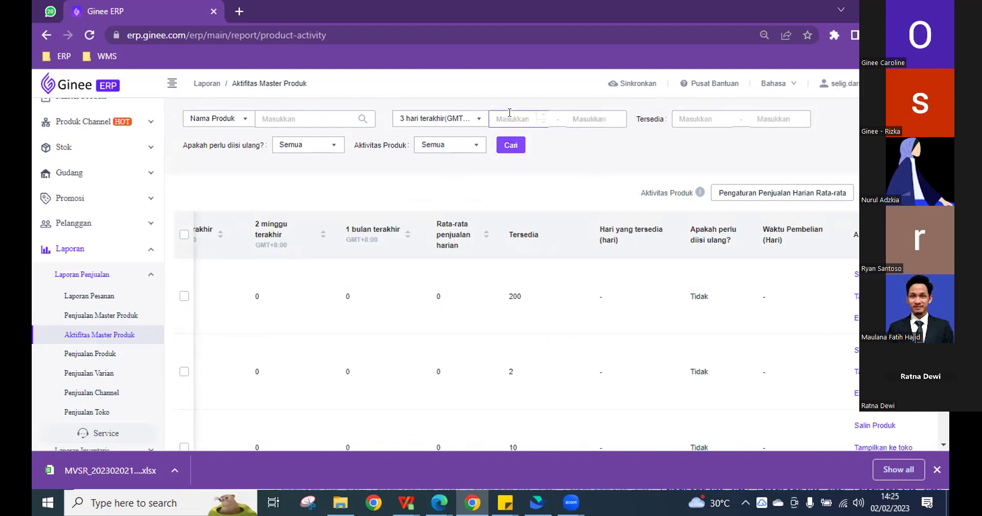
Filter the report to products with 4 to 100 sales in the last 3 days
left_click(511, 114)
type("4")
left_click(603, 116)
type("1")
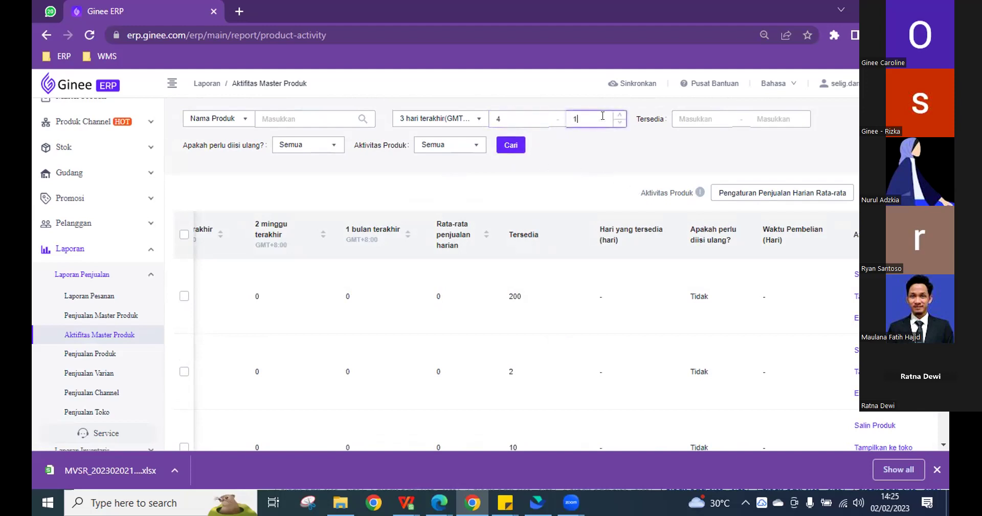
type("00")
left_click(518, 147)
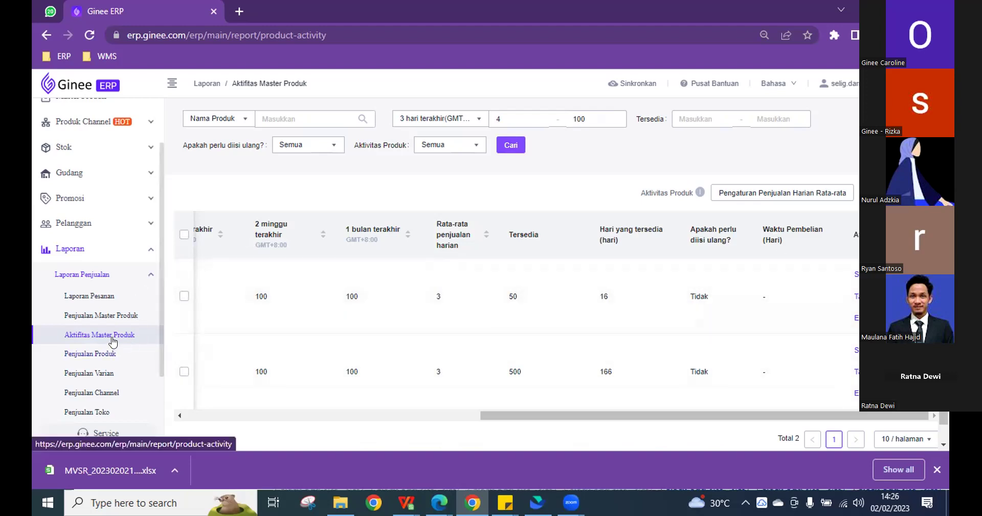
Highlight the Waktu Pembelian (Hari) column heading, and open the first product in Daftar Master Produk for editing
left_click_drag(762, 228, 764, 256)
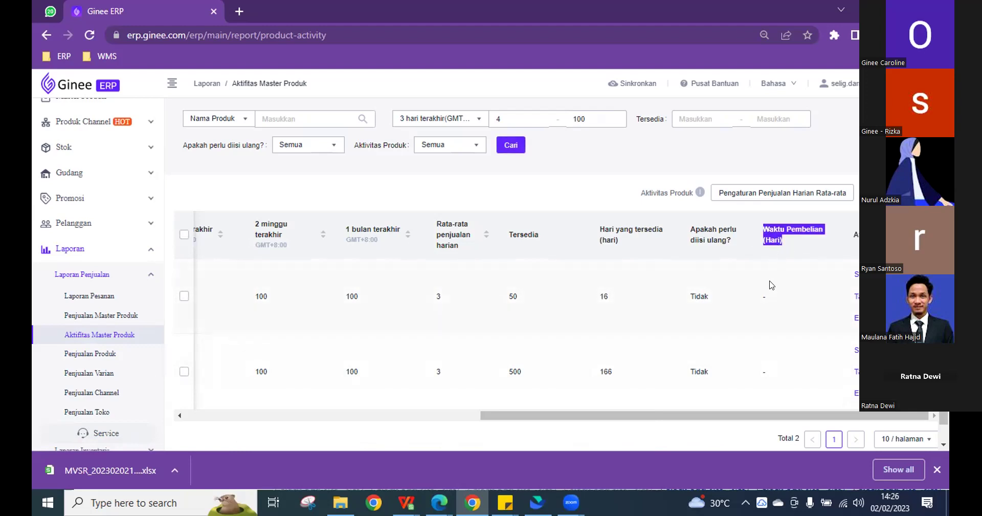
scroll(77, 200, "down", 4)
scroll(105, 285, "up", 2)
scroll(105, 285, "up", 5)
left_click(118, 163)
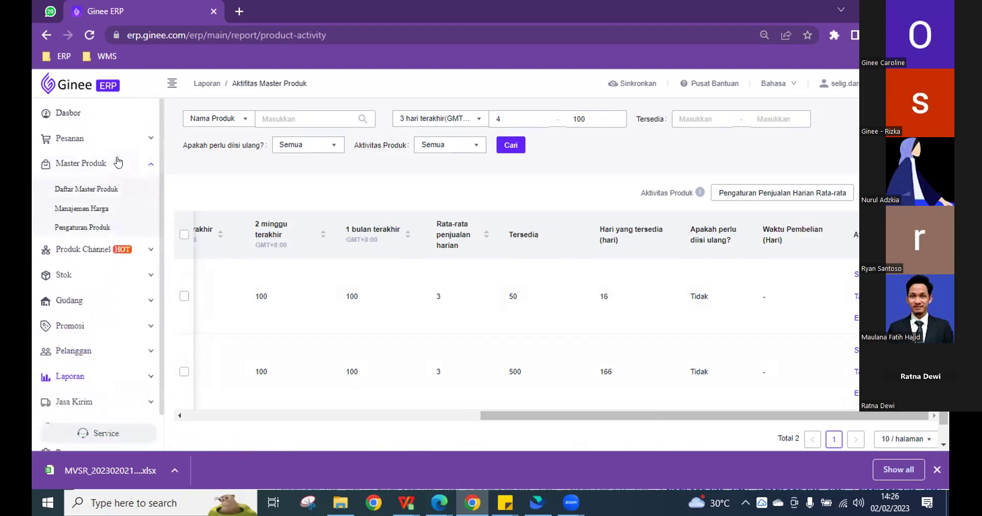
left_click(91, 190)
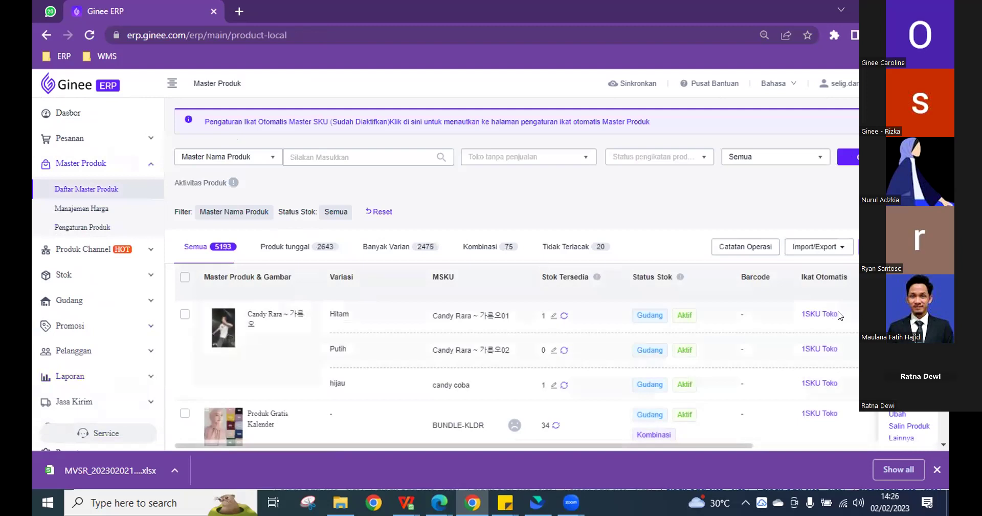
left_click(897, 314)
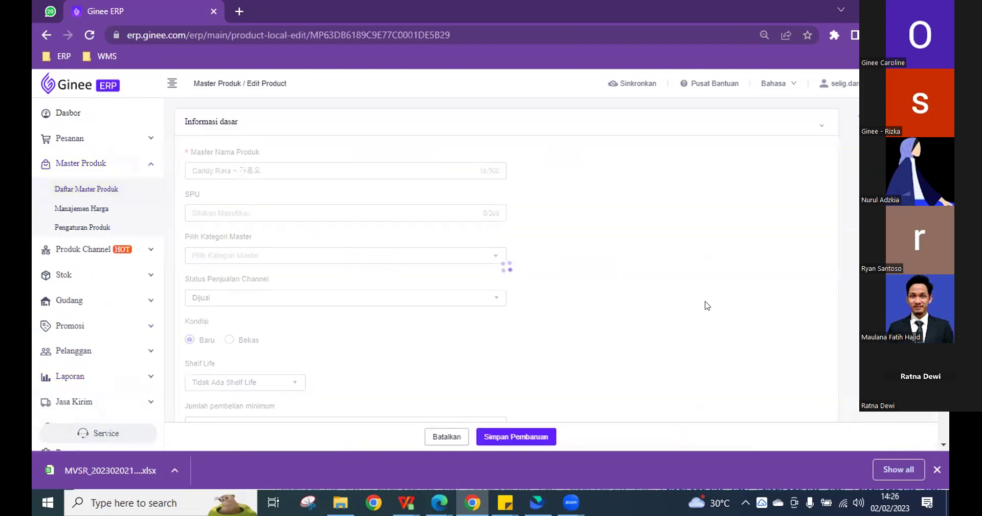
Examine the Waktu Pembelian field under Informasi Biaya, with its explanation and time unit options
scroll(429, 249, "down", 20)
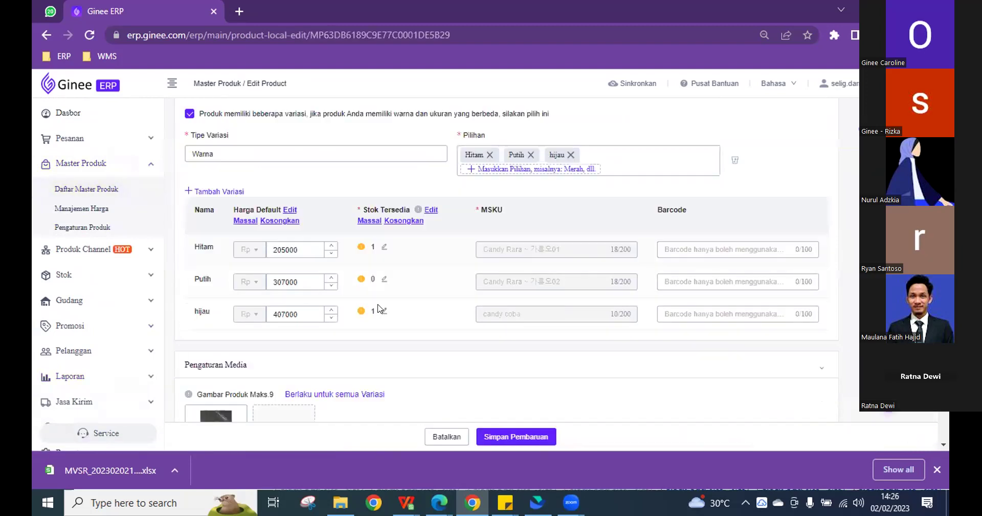
left_click_drag(185, 375, 249, 379)
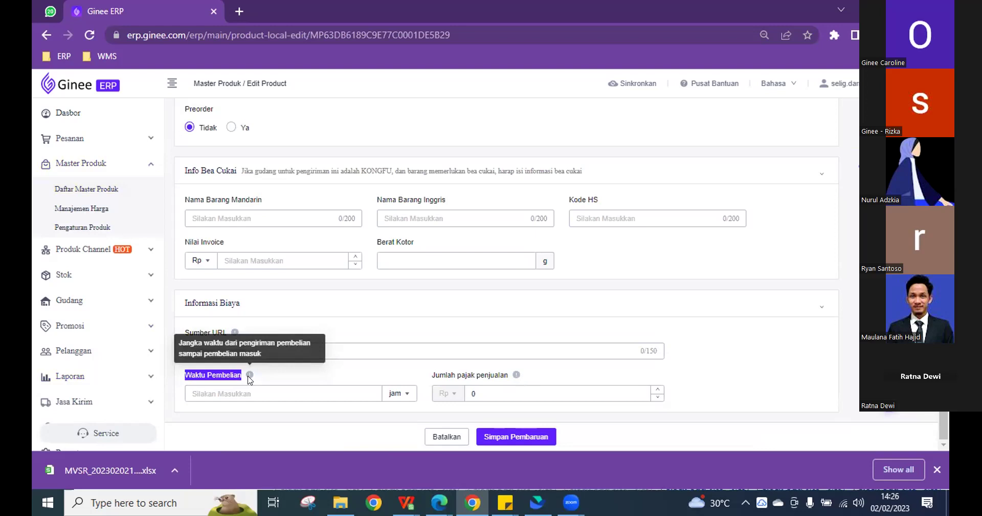
left_click(403, 399)
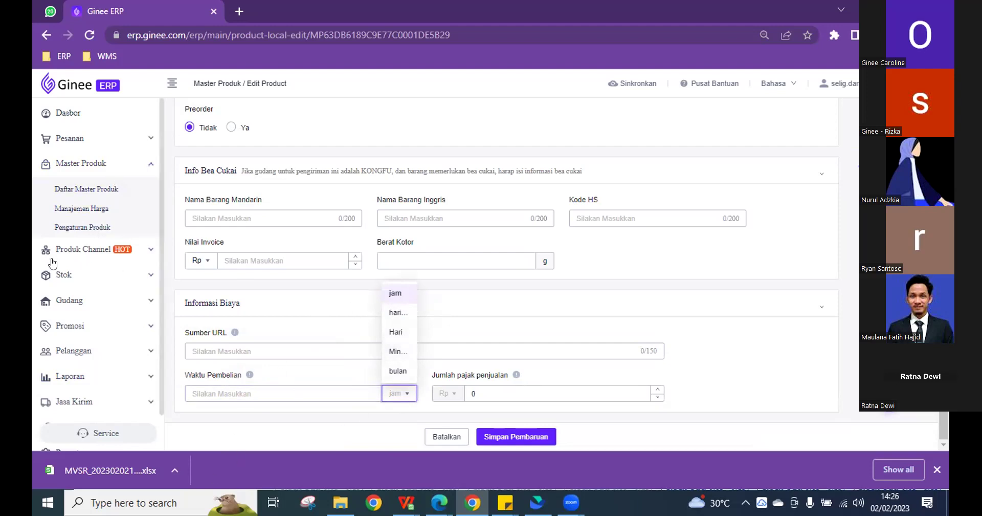
Leave the product form unsaved and reopen the Aktifitas Master Produk report under Laporan Penjualan
left_click(93, 376)
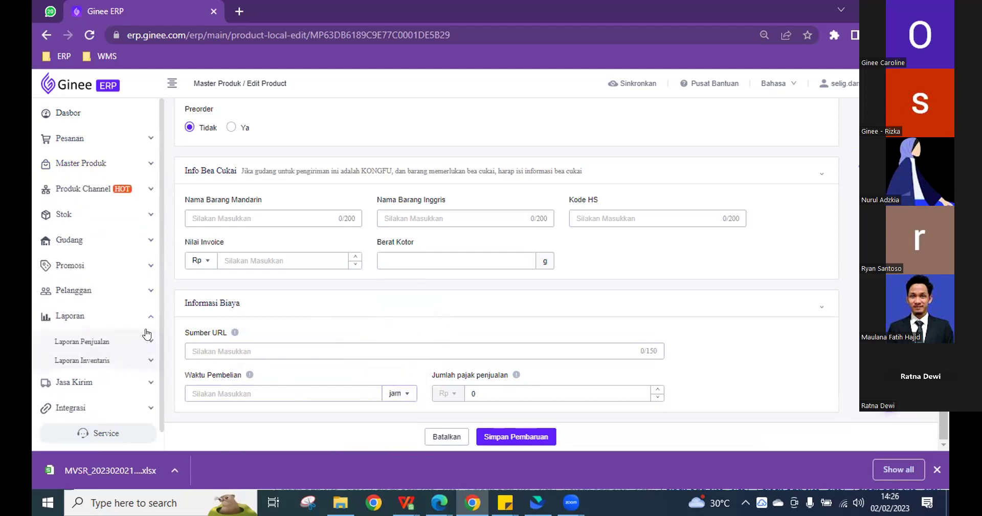
left_click(124, 342)
scroll(122, 358, "down", 1)
left_click(102, 335)
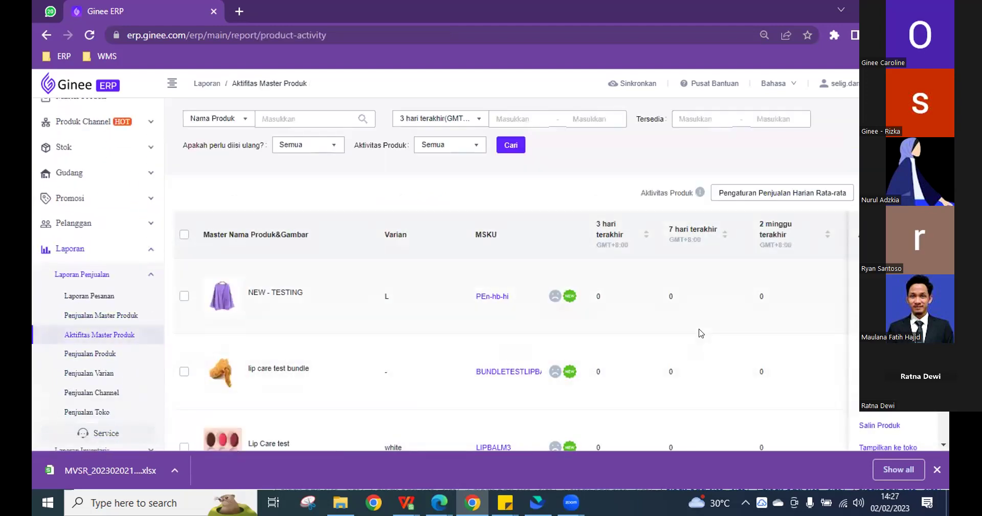
Highlight the Hari yang tersedia (hari) heading, and examine the availability and refill columns across the unfiltered products
scroll(696, 333, "right", 5)
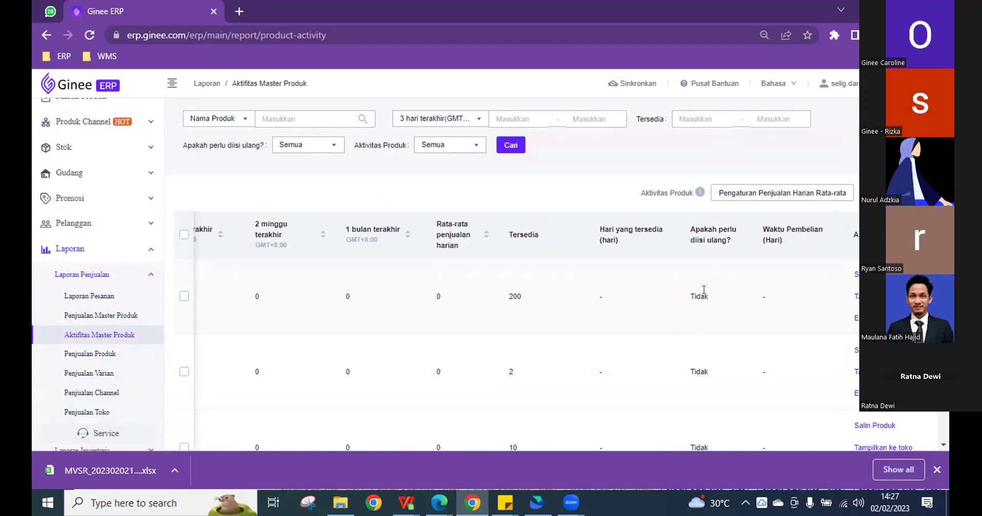
left_click_drag(598, 226, 623, 243)
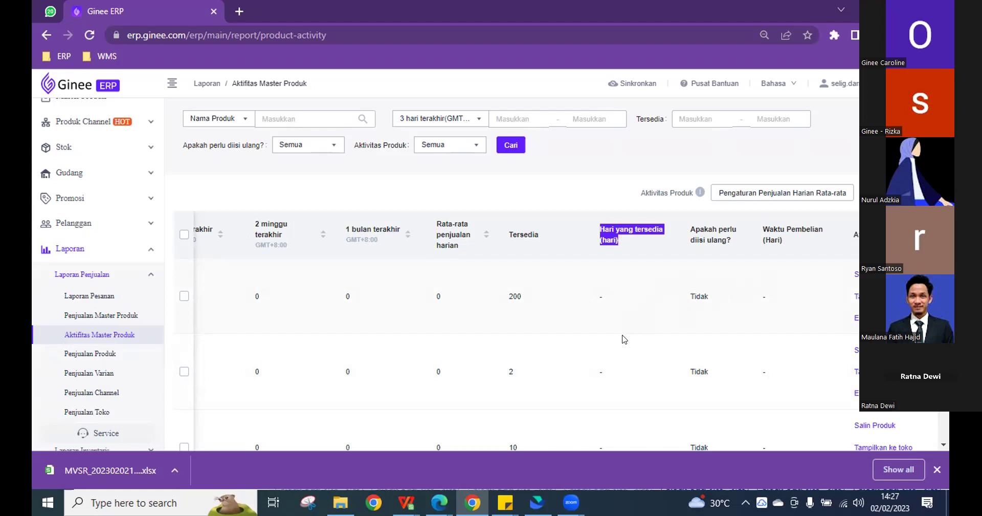
scroll(626, 337, "down", 1)
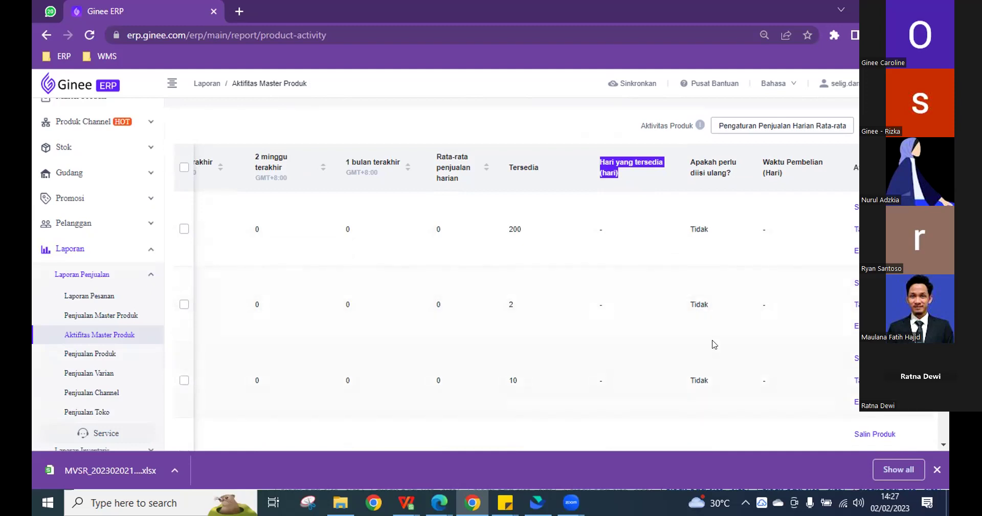
scroll(742, 310, "down", 3)
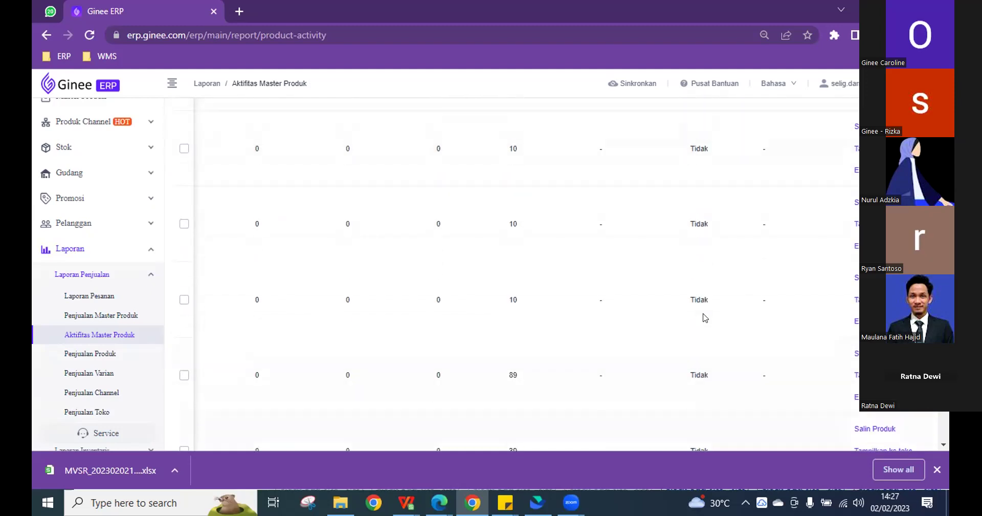
scroll(704, 315, "up", 5)
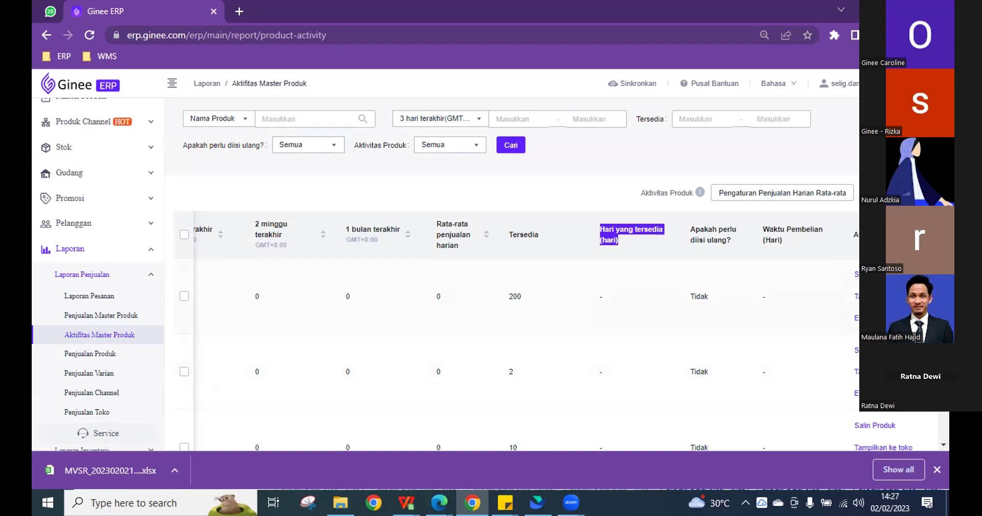
View the channel price page of MSKU PEn-hb-hi in Manajemen Harga, and close it to return to the product activity report
left_click(869, 318)
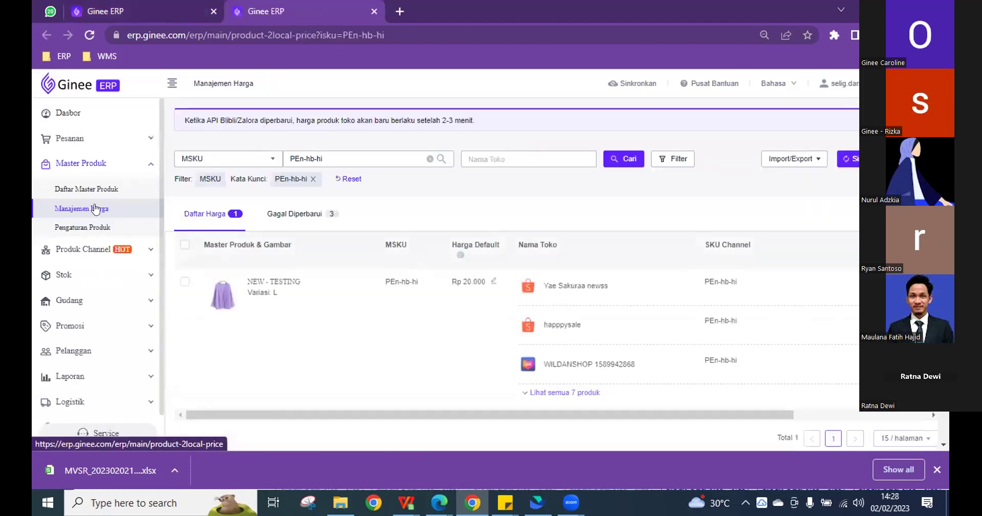
left_click(143, 11)
left_click(374, 12)
scroll(131, 276, "down", 3)
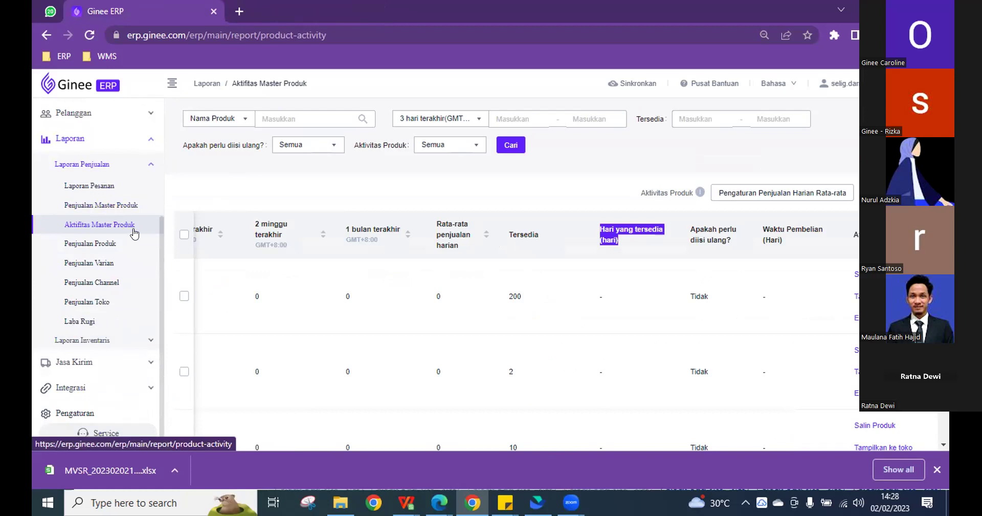
Open the Penjualan Produk report and examine its channel, store, keyword, category and Urutkan sorting options
left_click(115, 244)
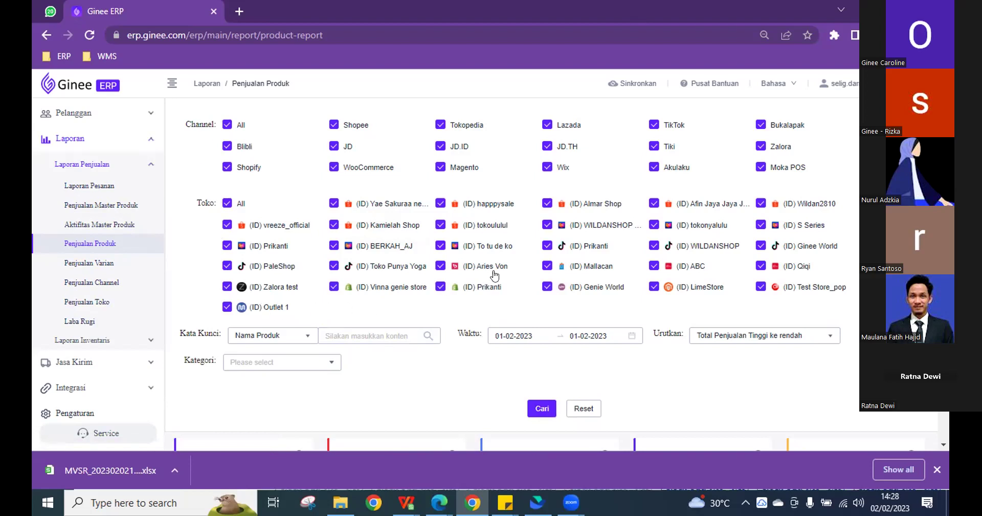
scroll(494, 275, "down", 2)
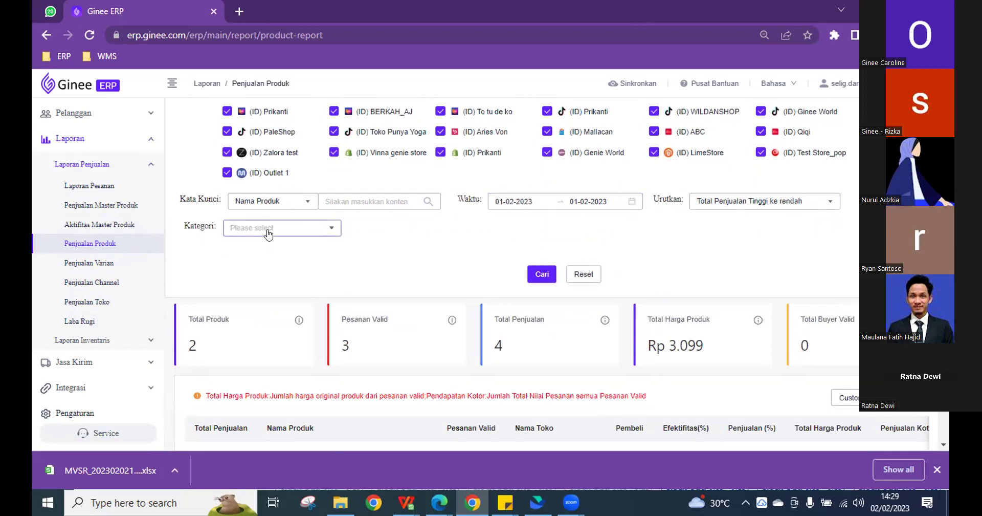
left_click(742, 203)
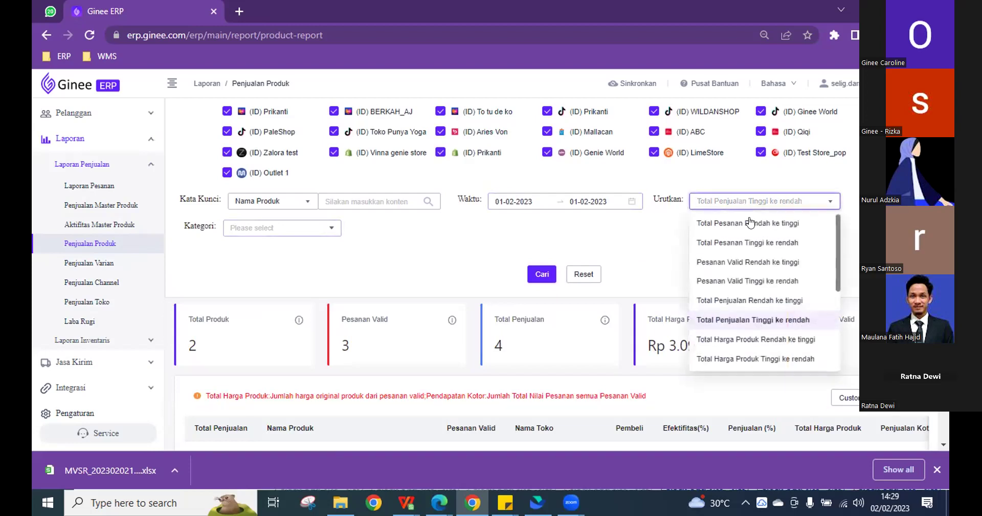
scroll(754, 283, "down", 1)
scroll(753, 323, "down", 1)
scroll(767, 282, "up", 3)
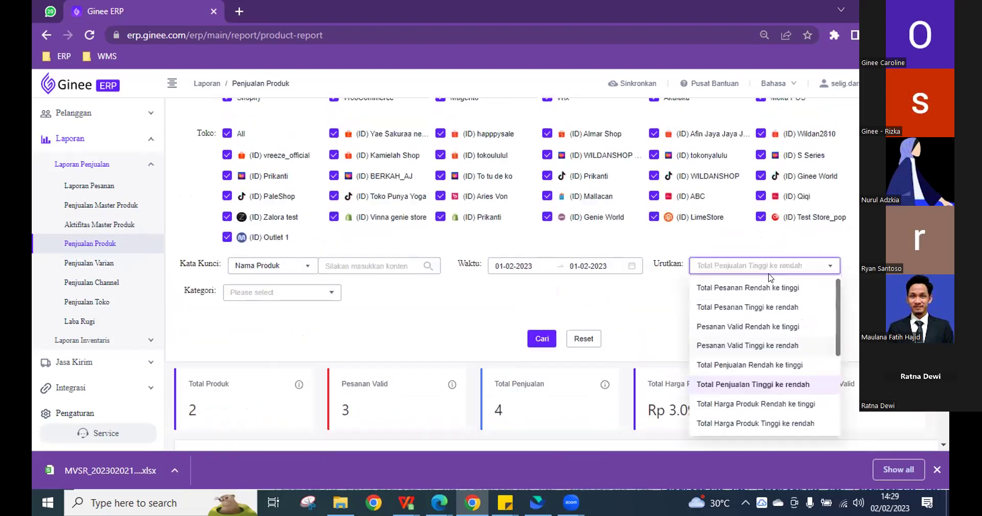
Set the Waktu range of the Penjualan Produk report to 01-01-2023 through 02-02-2023 and run the search
left_click(522, 268)
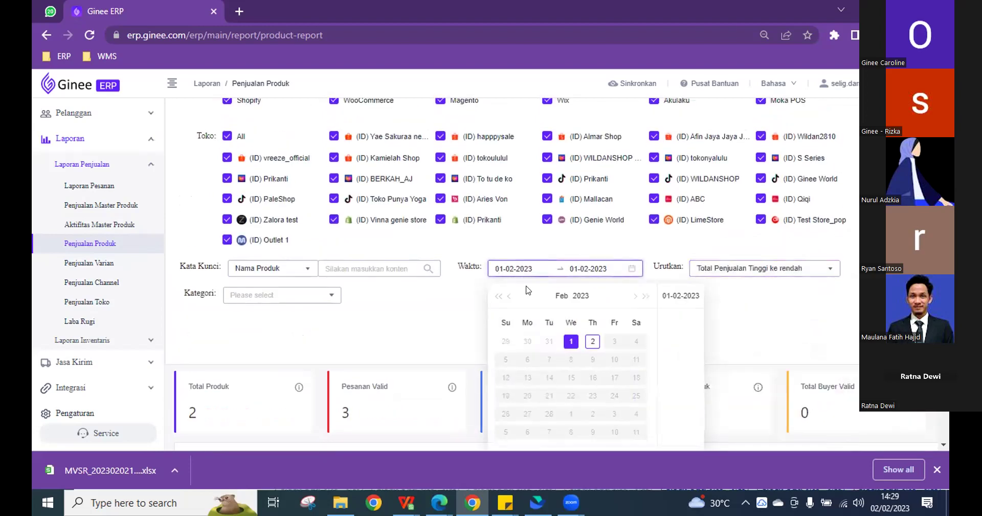
left_click(510, 302)
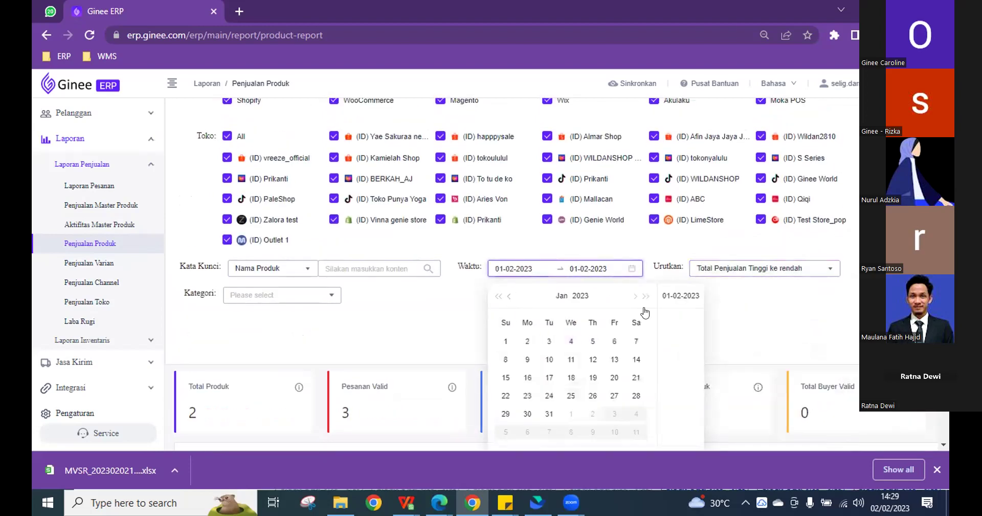
left_click(506, 340)
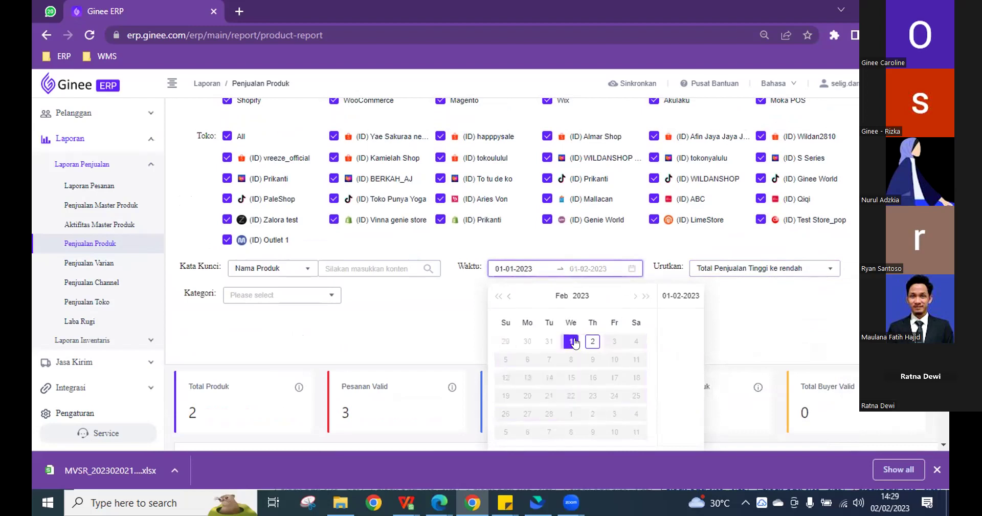
left_click(592, 341)
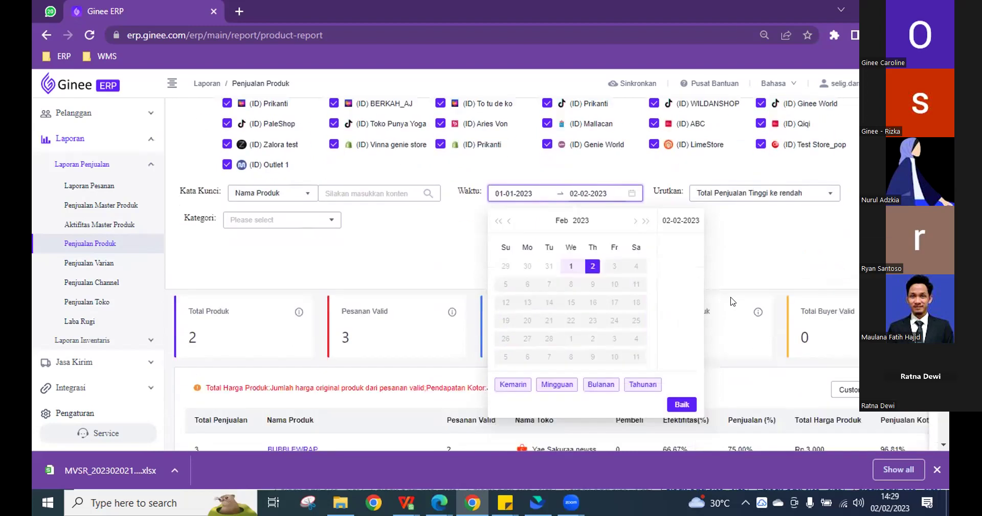
scroll(660, 317, "down", 3)
left_click(685, 343)
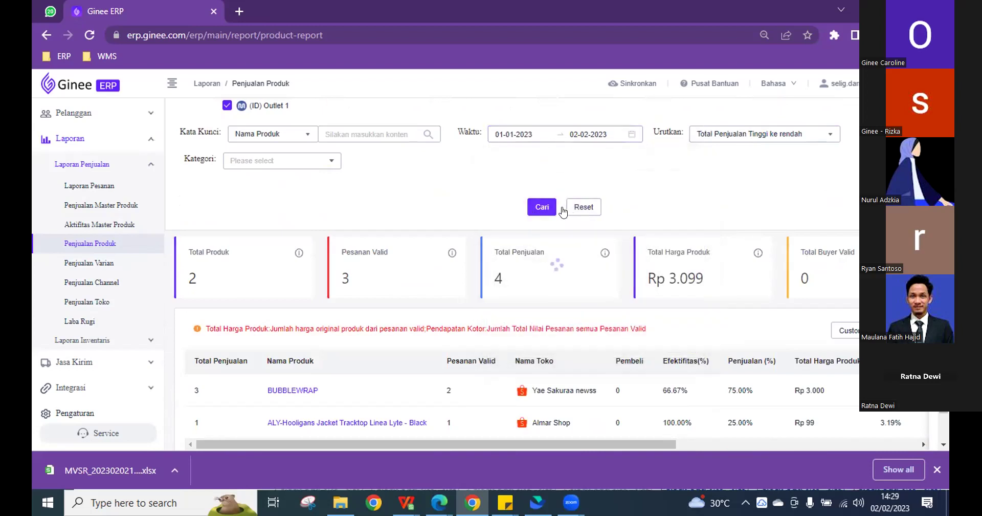
left_click(558, 208)
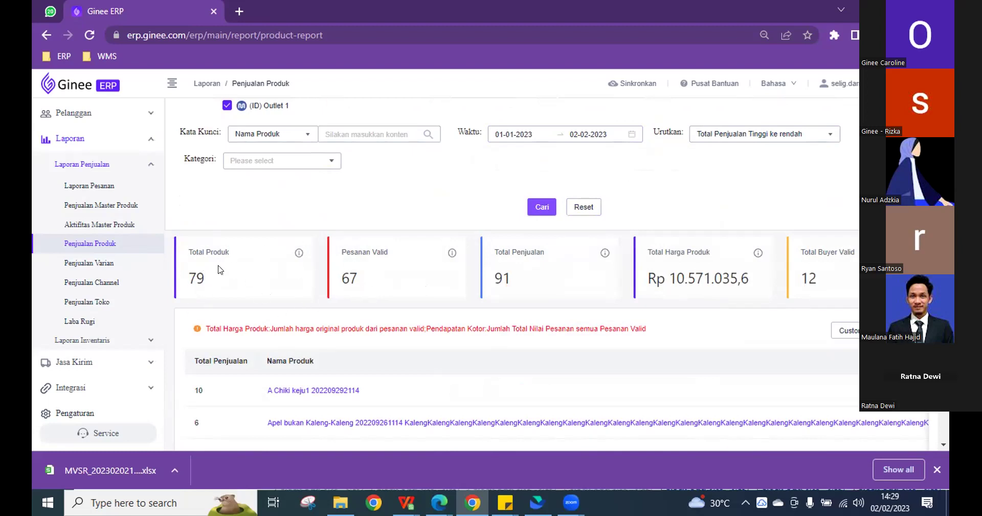
Read the explanations of Total Produk and Pesanan Valid, and look through the product sales list
mouse_move(300, 253)
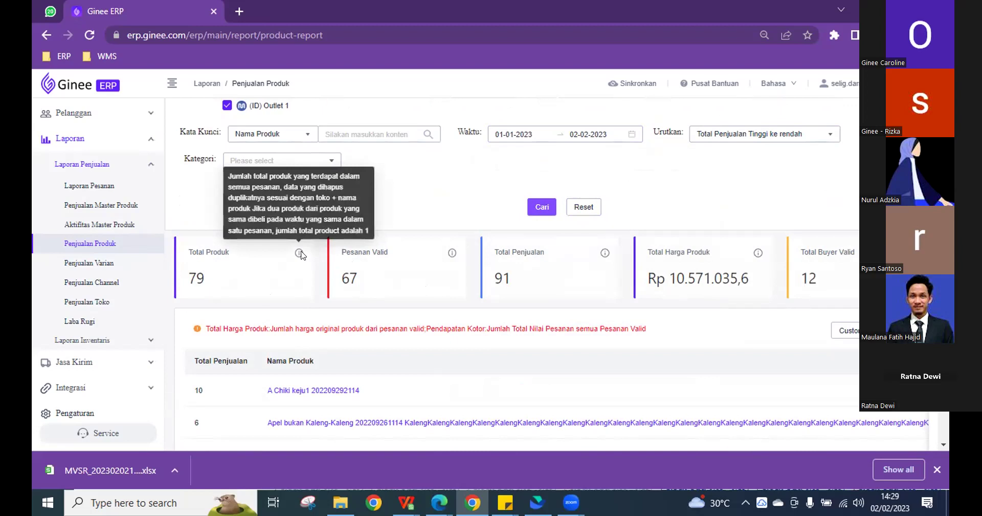
mouse_move(454, 255)
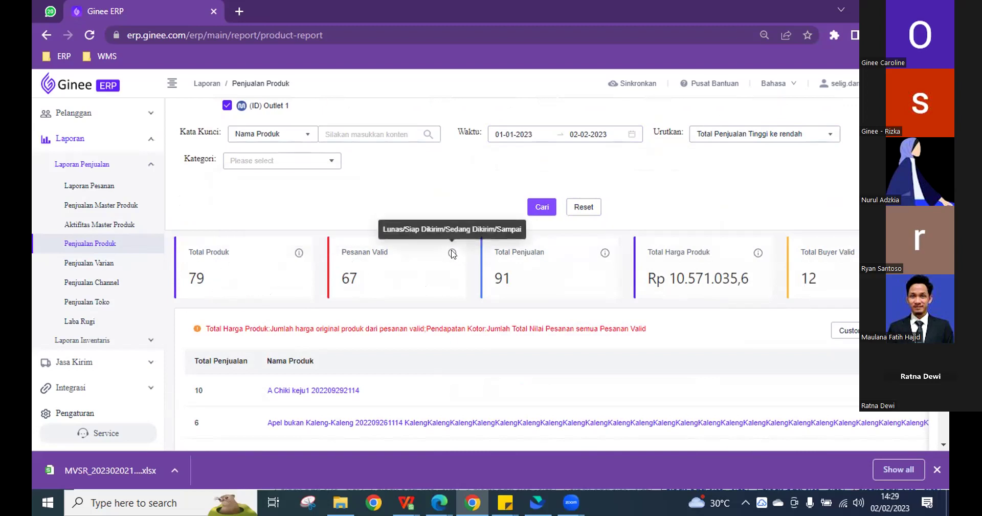
left_click_drag(385, 227, 470, 227)
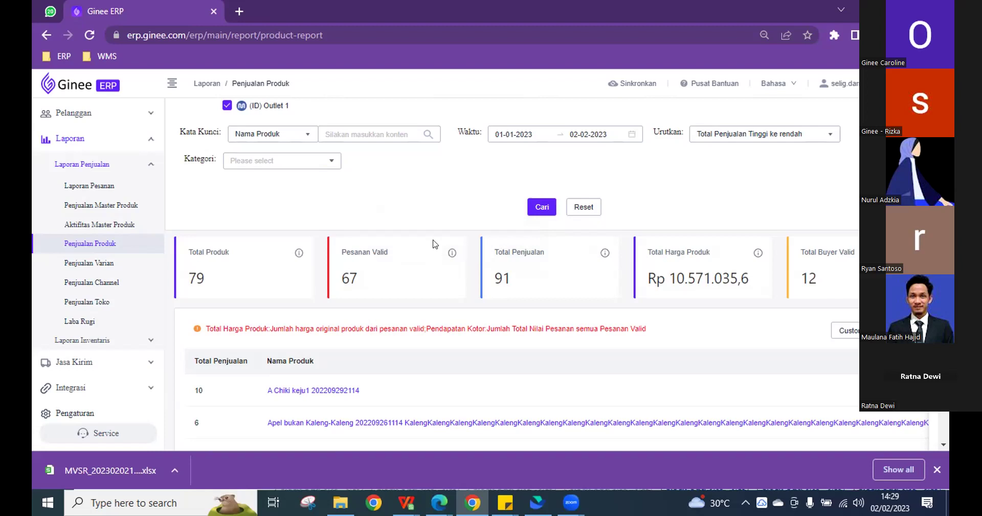
scroll(433, 244, "down", 1)
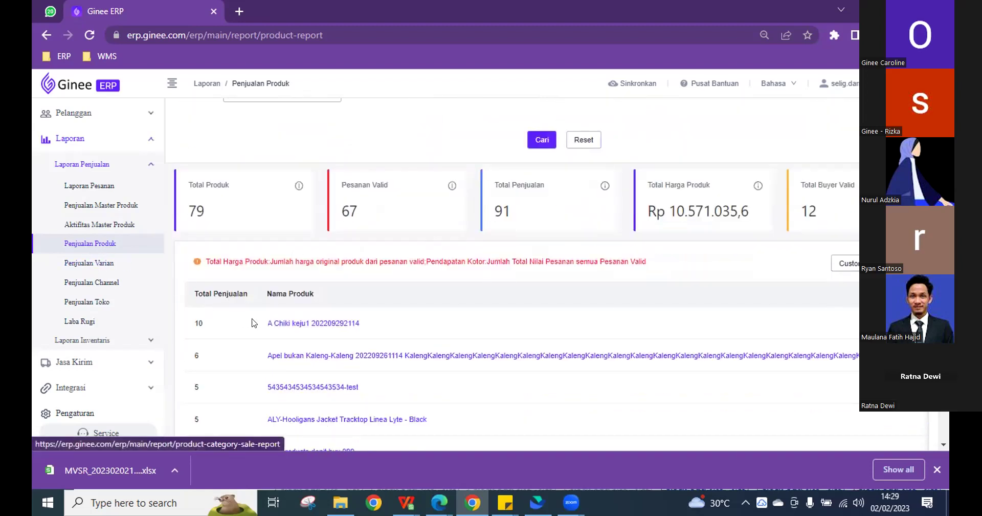
scroll(285, 318, "down", 3)
scroll(287, 309, "up", 3)
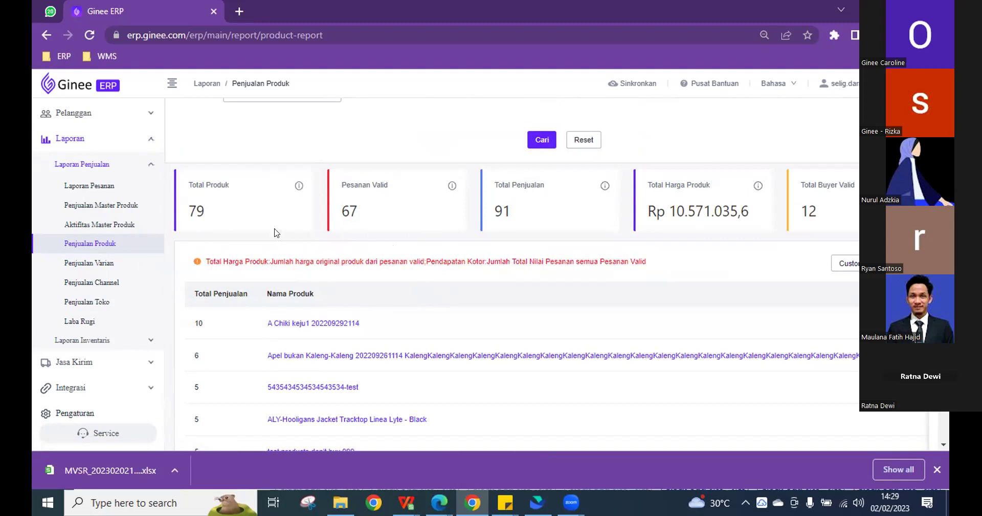
scroll(295, 234, "down", 1)
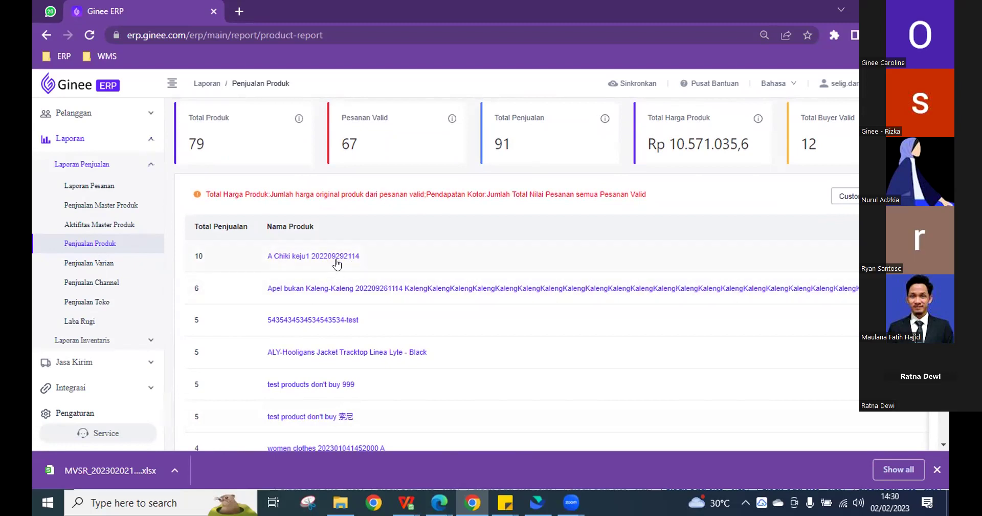
left_click_drag(191, 257, 210, 256)
scroll(560, 307, "down", 3)
scroll(573, 273, "up", 3)
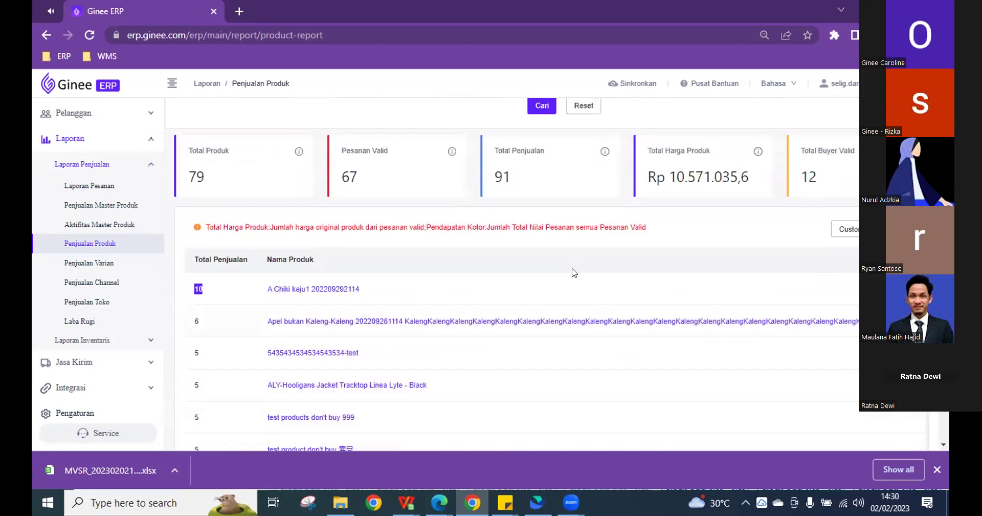
View the Custom column settings, close them unchanged, and examine the store, buyer, effectiveness and price columns of the product list
left_click(842, 235)
scroll(399, 281, "down", 4)
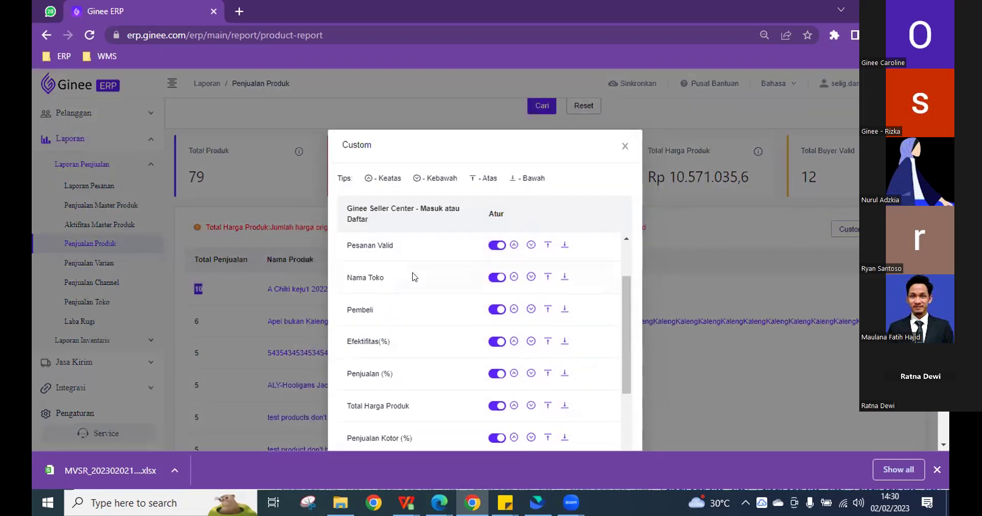
left_click(700, 268)
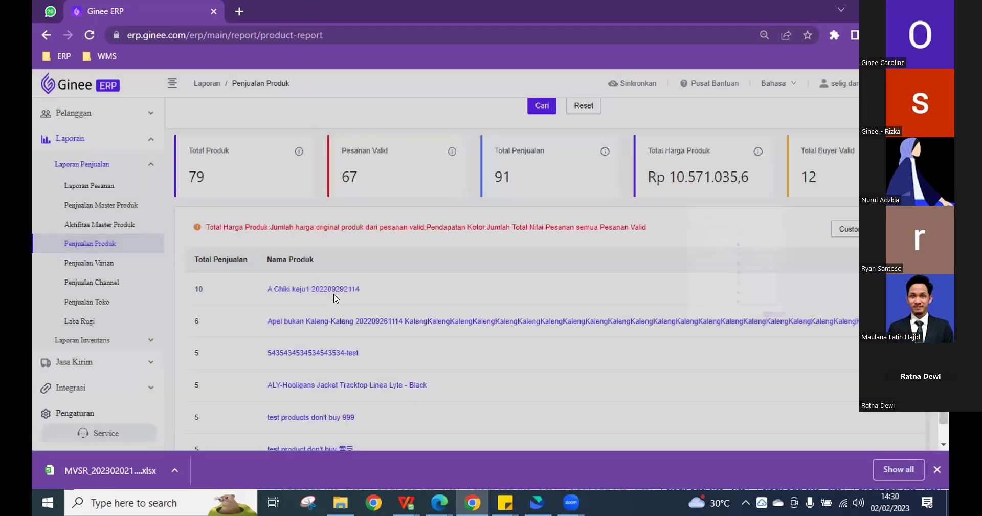
scroll(351, 267, "right", 10)
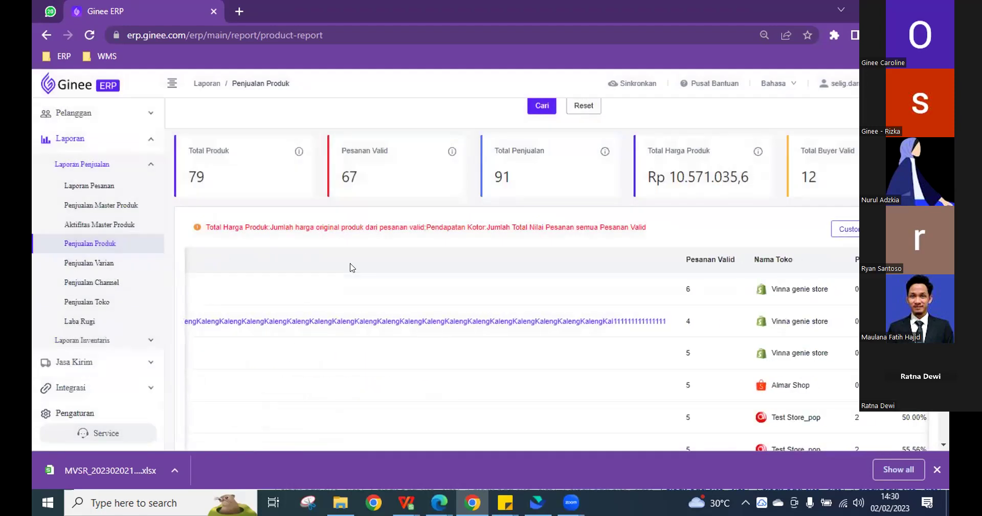
scroll(678, 272, "right", 10)
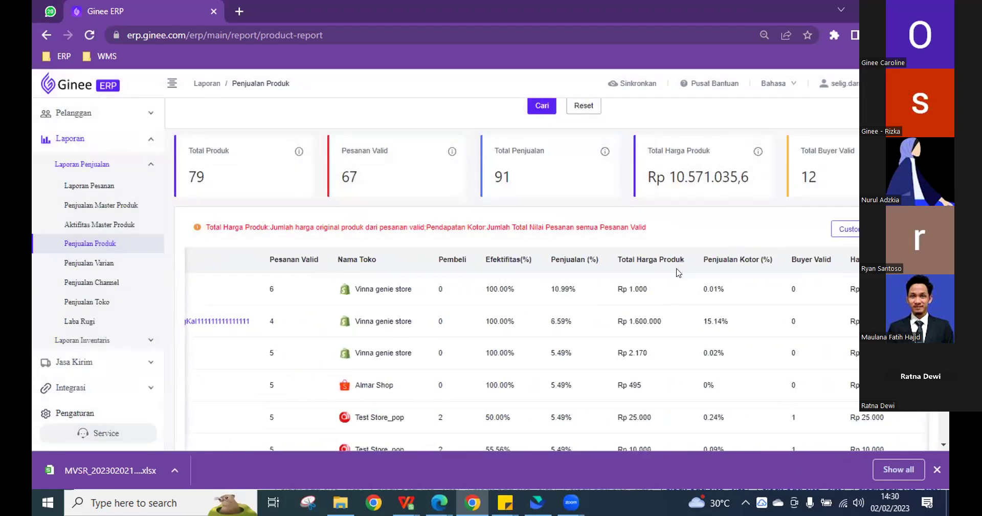
In the Custom settings, place Total Harga Produk above Penjualan (%), move Penjualan Kotor (%) to the top, hide the first two columns, and confirm
left_click(850, 229)
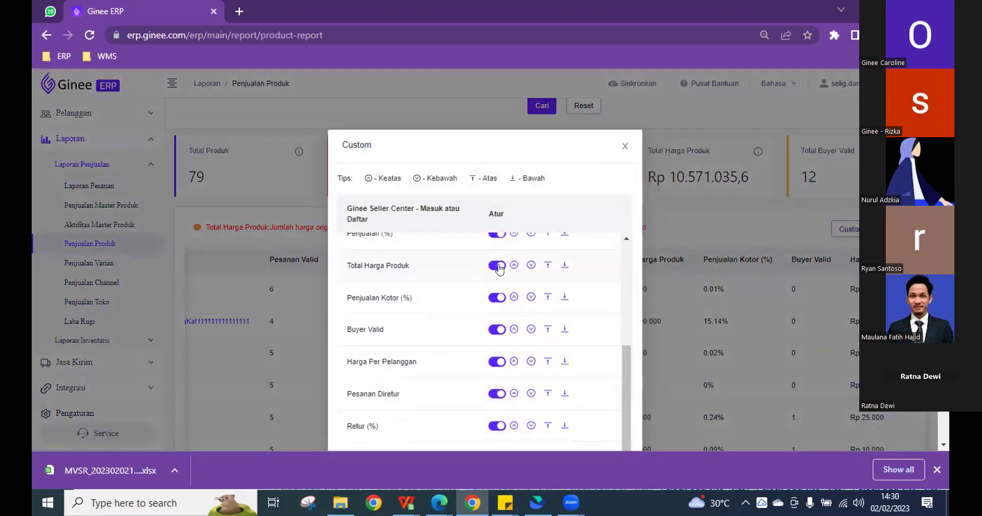
left_click(514, 265)
left_click(531, 264)
left_click(548, 265)
left_click(496, 298)
left_click(495, 265)
scroll(605, 395, "down", 3)
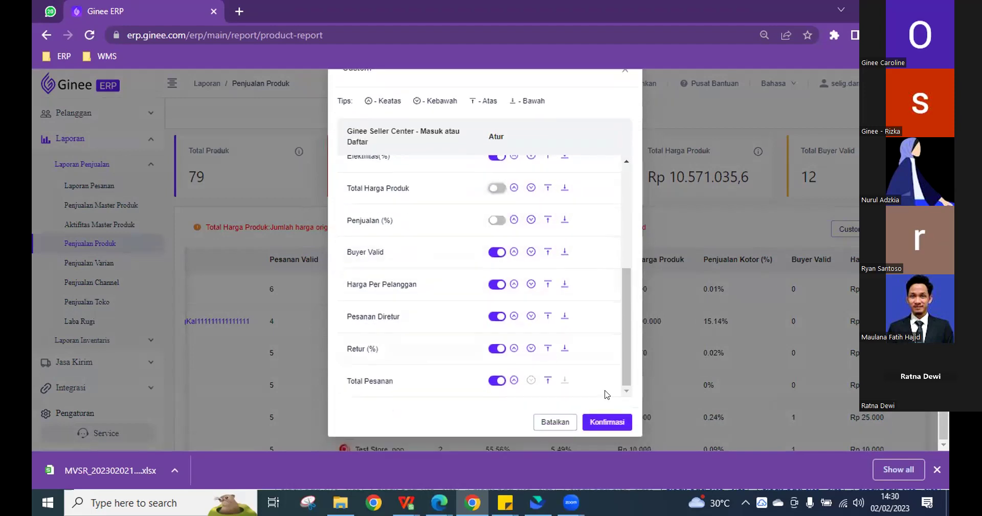
left_click(609, 422)
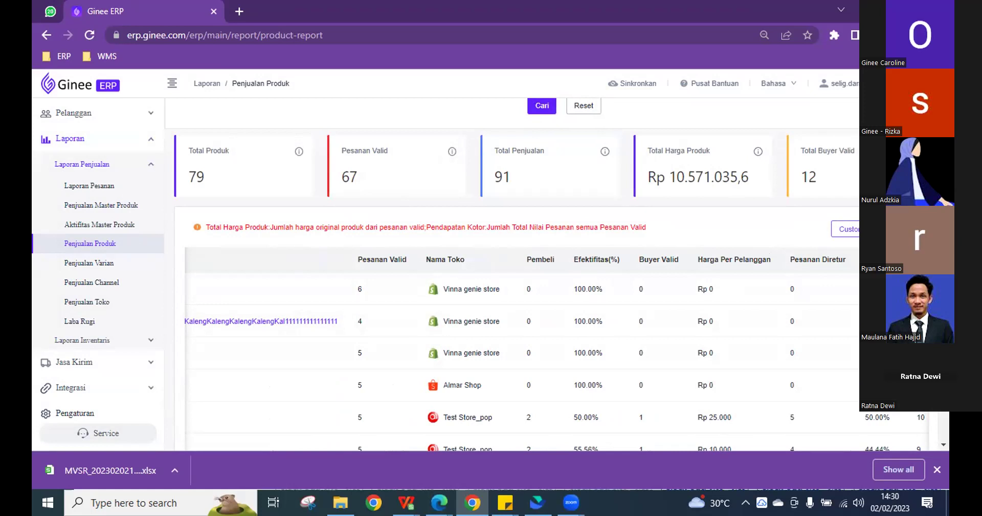
View the Riwayat Export list of product sales reports, highlight the 15-day storage notice, and close the list
left_click(910, 229)
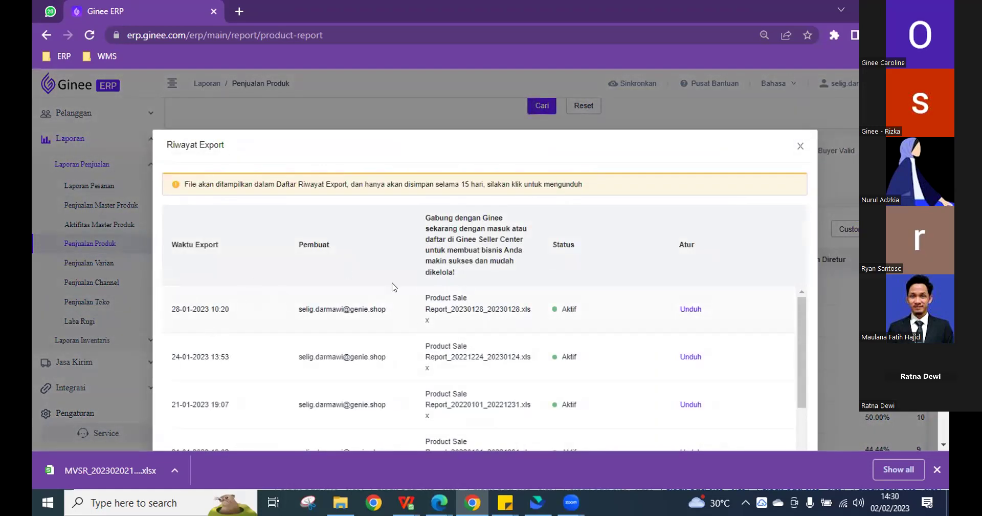
scroll(583, 336, "down", 1)
left_click_drag(424, 181, 603, 187)
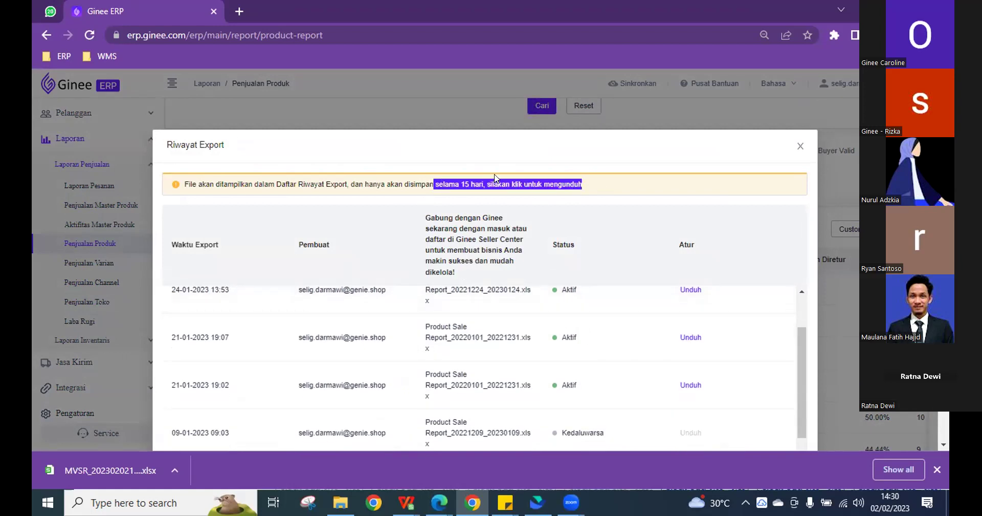
scroll(704, 336, "down", 4)
scroll(727, 358, "up", 5)
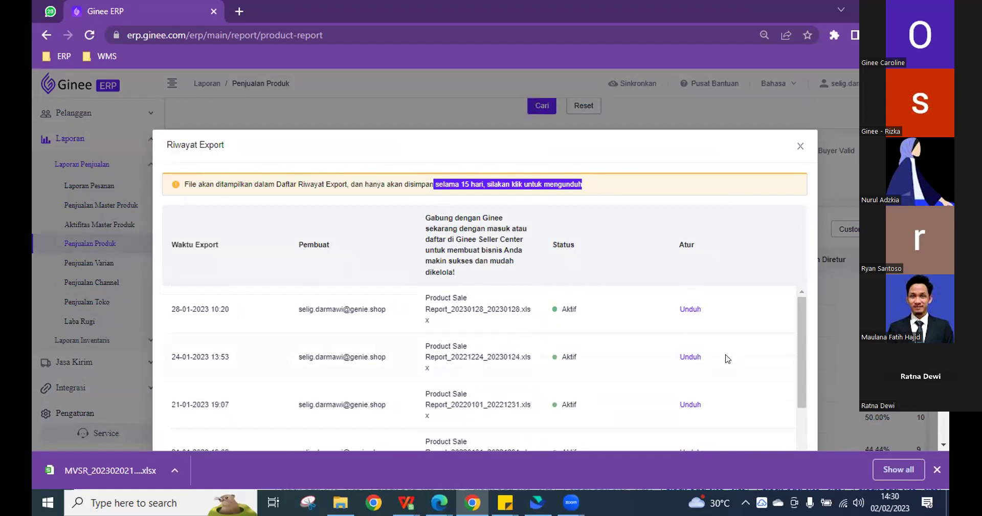
scroll(802, 244, "down", 1)
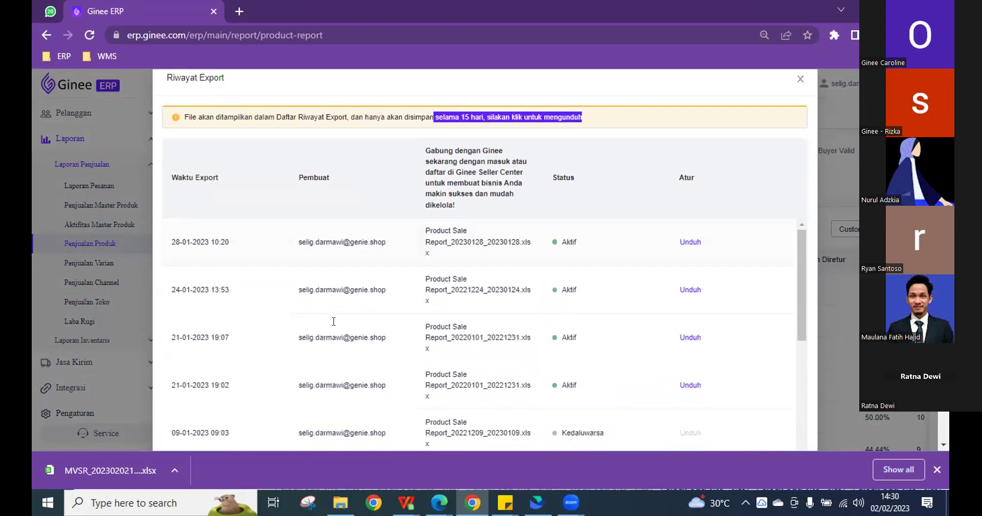
scroll(776, 148, "up", 1)
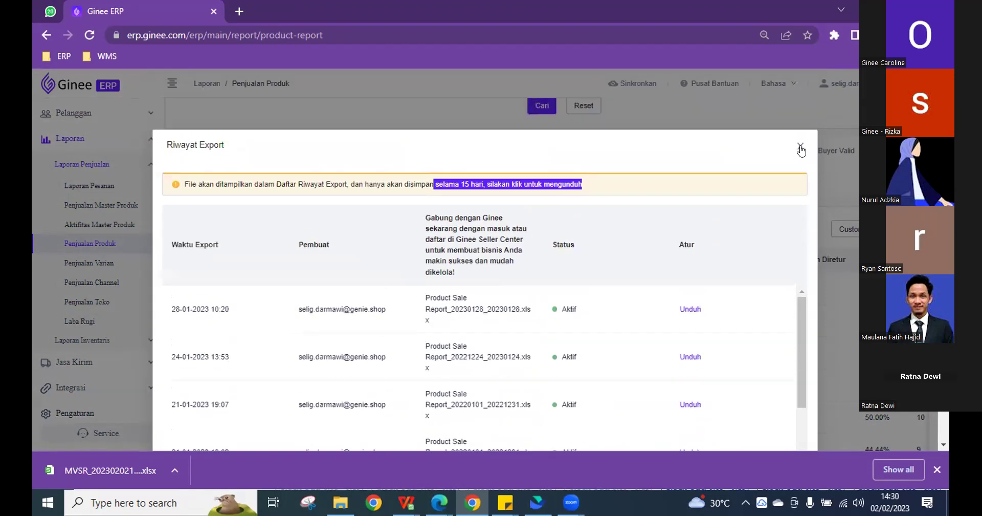
left_click(801, 148)
Open the Penjualan Varian report and examine its filters, summary figures and variant table
scroll(528, 225, "down", 5)
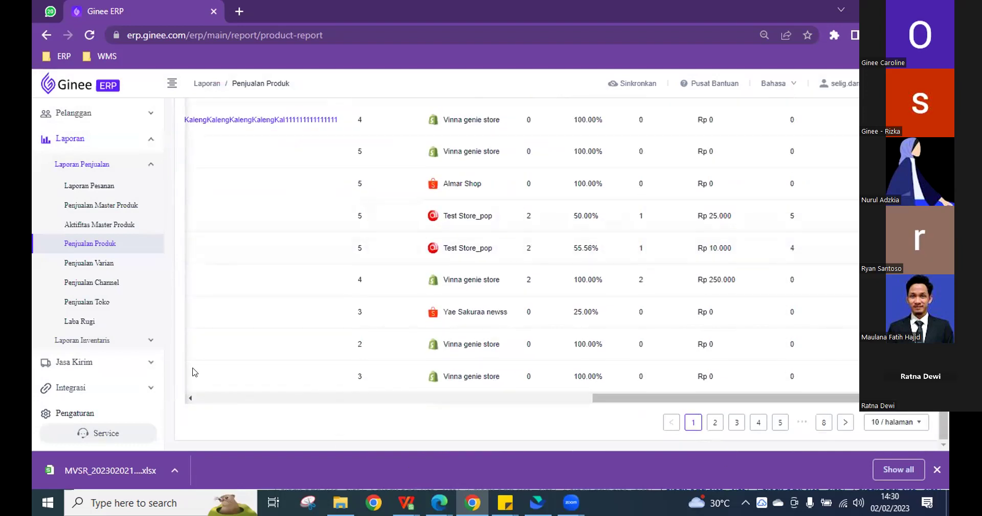
left_click(94, 262)
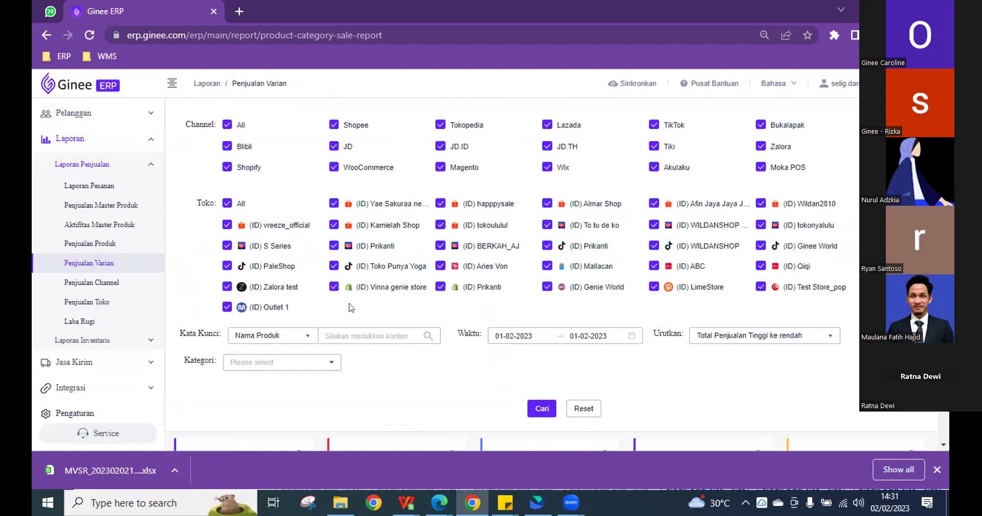
scroll(352, 307, "down", 3)
scroll(350, 276, "down", 2)
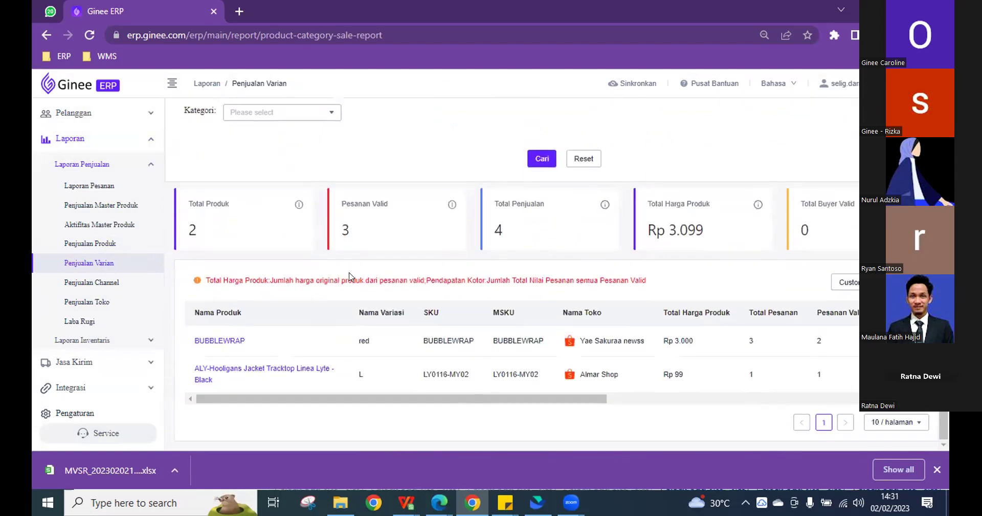
scroll(574, 167, "up", 4)
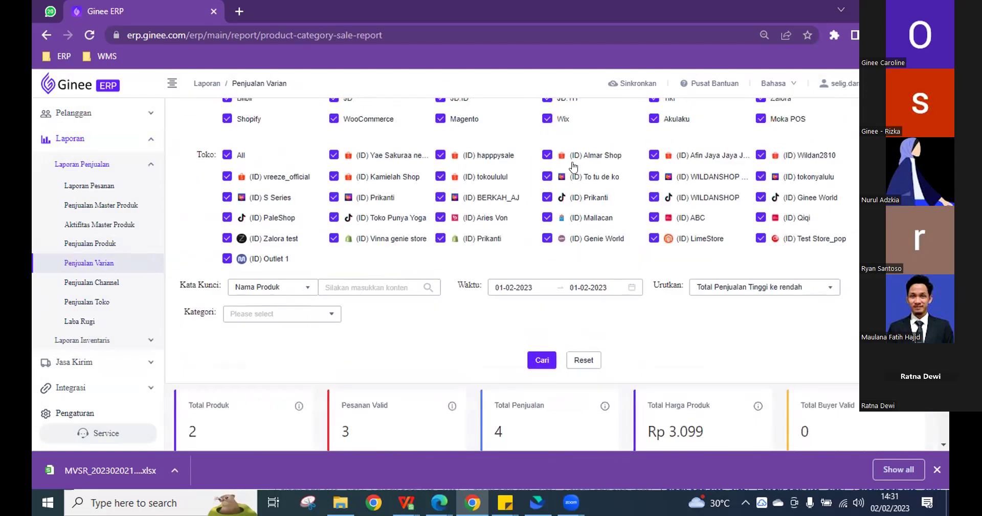
Set the Penjualan Varian report's Waktu range from 01-01-2023 to 02-02-2023 and run the search
left_click(507, 287)
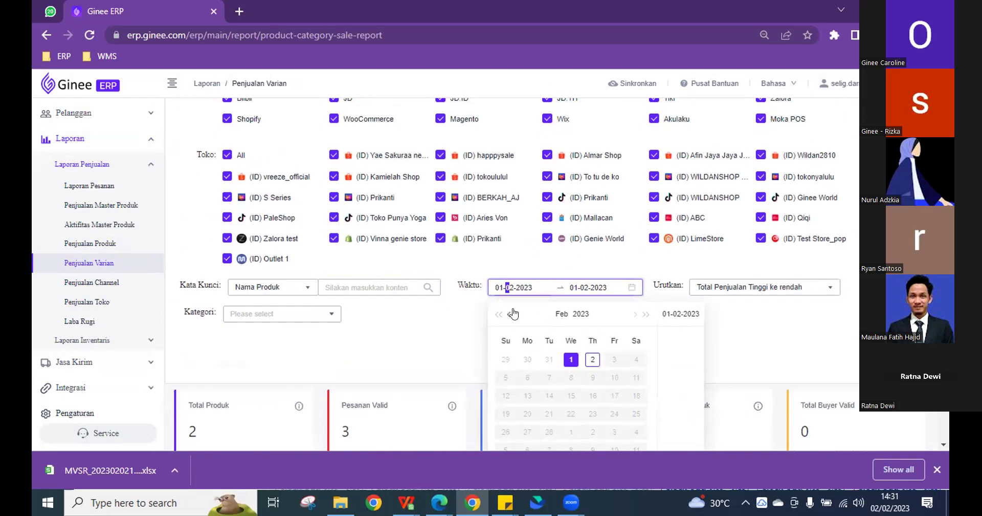
left_click(509, 314)
left_click(505, 359)
left_click(598, 287)
left_click(593, 359)
scroll(682, 311, "down", 4)
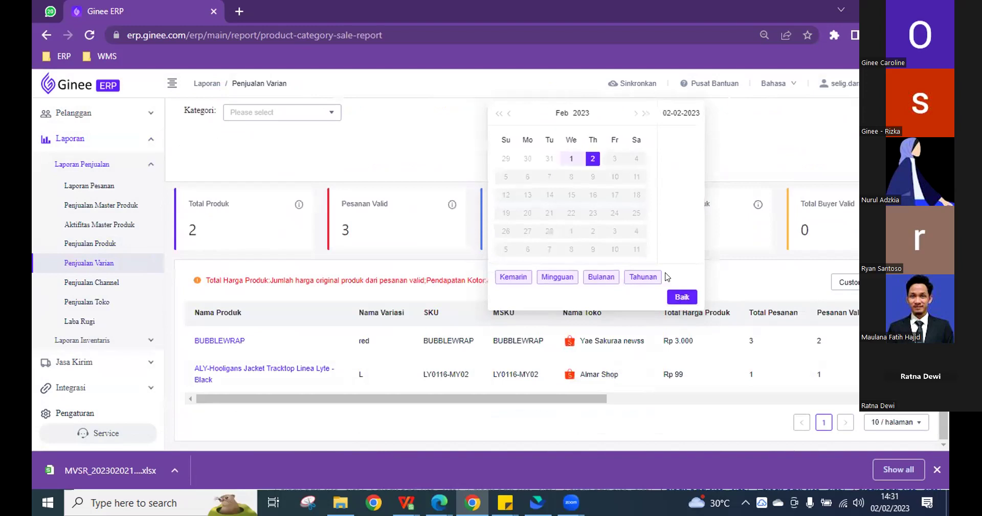
left_click(682, 296)
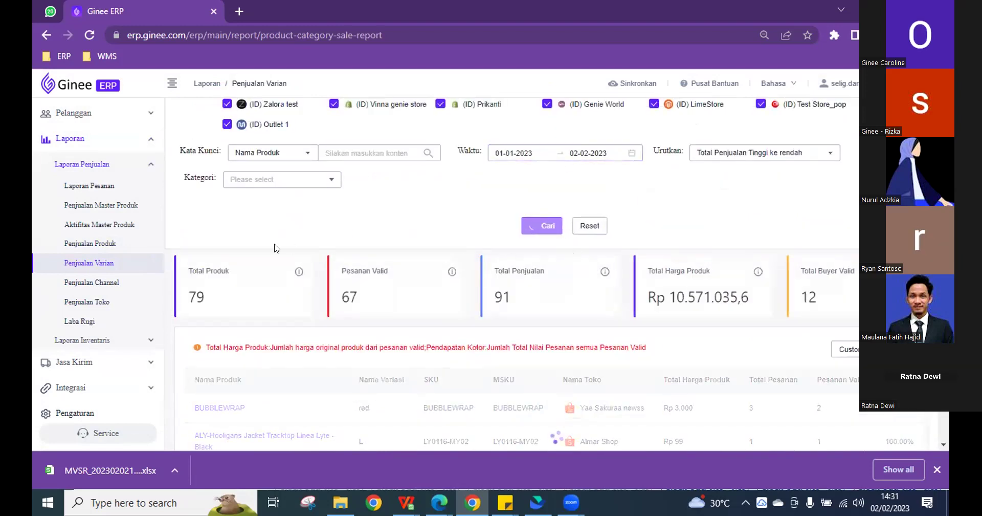
scroll(333, 212, "down", 4)
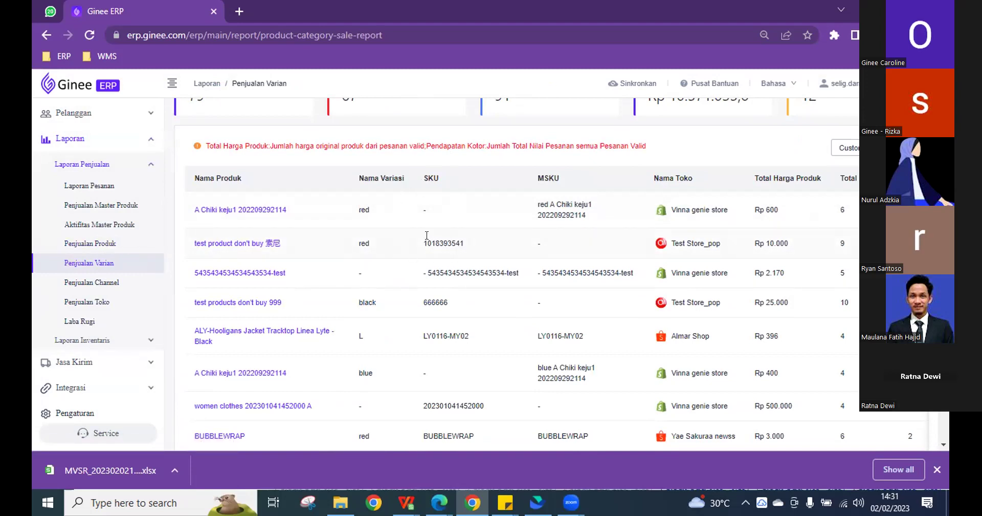
Highlight several SKU values in the variant table and the empty MSKU of the red test product variant
left_click_drag(422, 244, 462, 246)
left_click_drag(429, 272, 465, 279)
left_click_drag(424, 302, 452, 307)
scroll(245, 279, "down", 1)
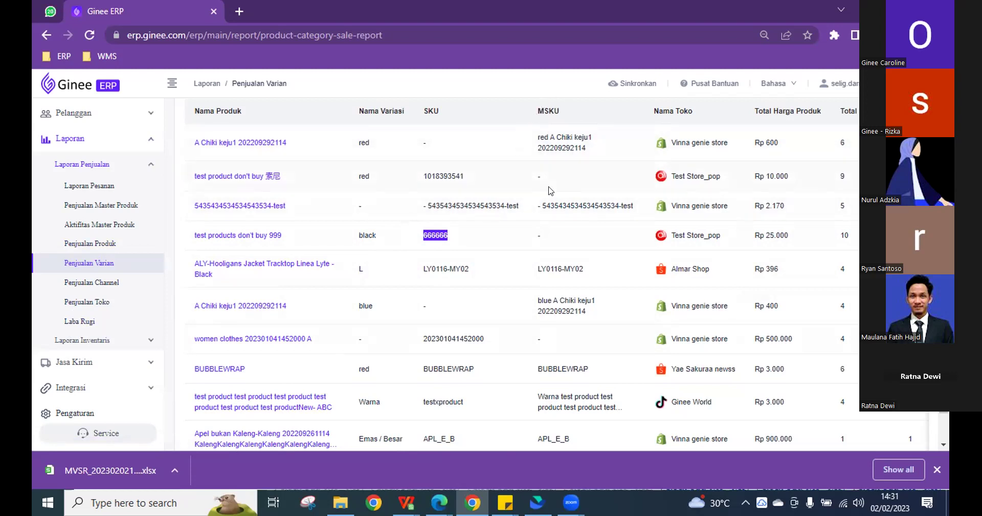
left_click(530, 178)
double_click(531, 178)
scroll(589, 193, "up", 1)
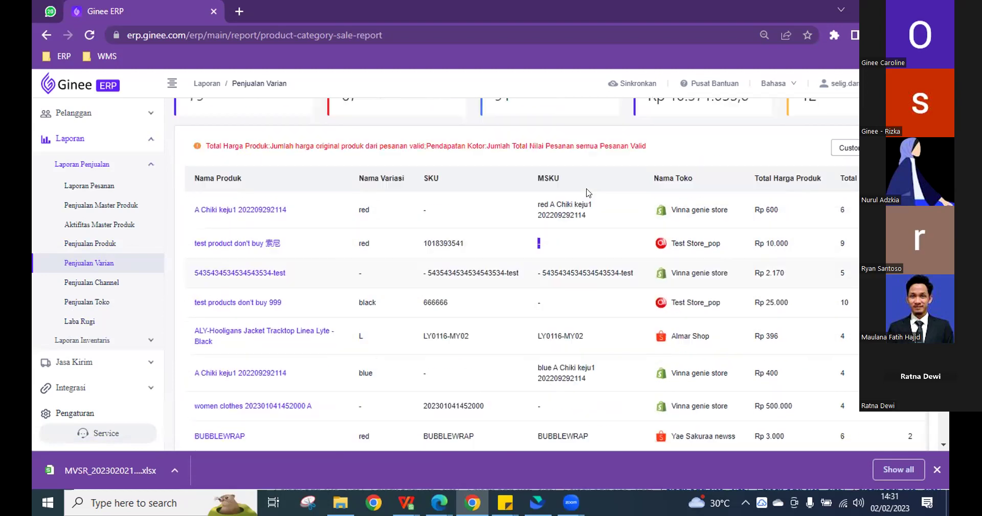
Examine the variant table's order, sales and buyer columns, then view the Custom column settings and close them unchanged
scroll(499, 234, "right", 10)
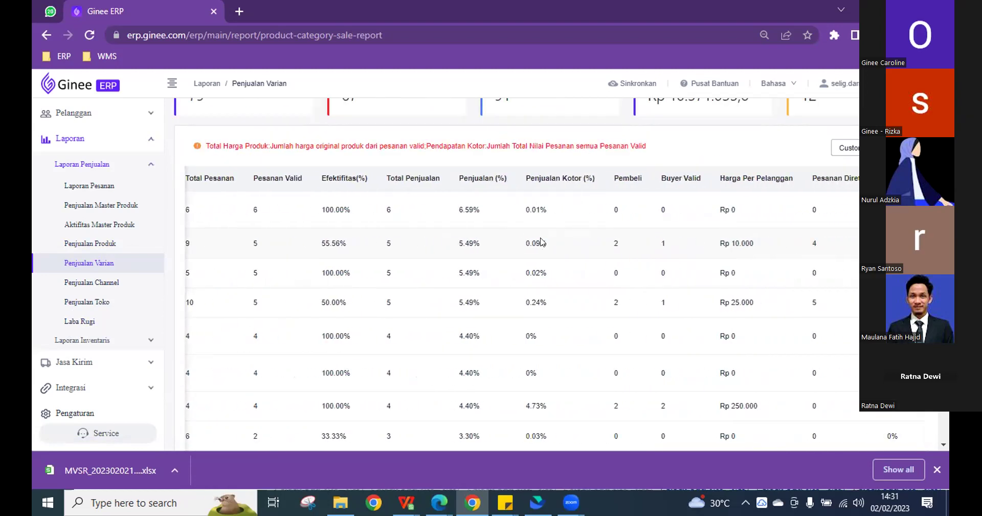
scroll(568, 261, "down", 3)
left_click_drag(581, 405, 109, 404)
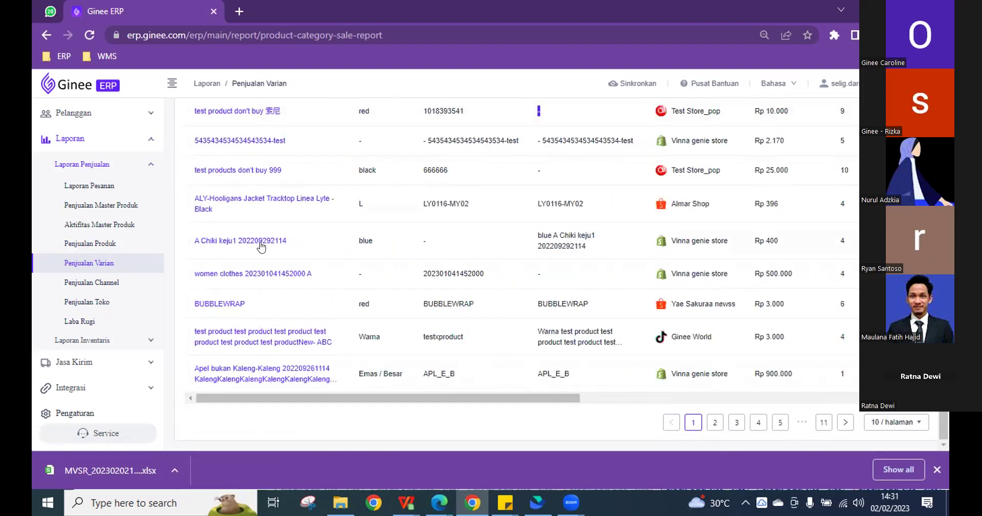
scroll(389, 215, "up", 2)
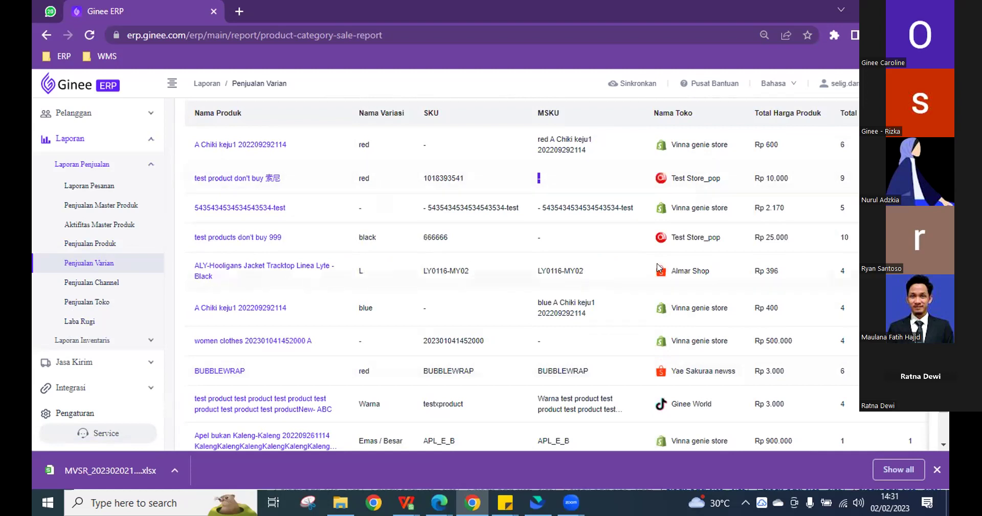
scroll(659, 267, "up", 3)
left_click(853, 219)
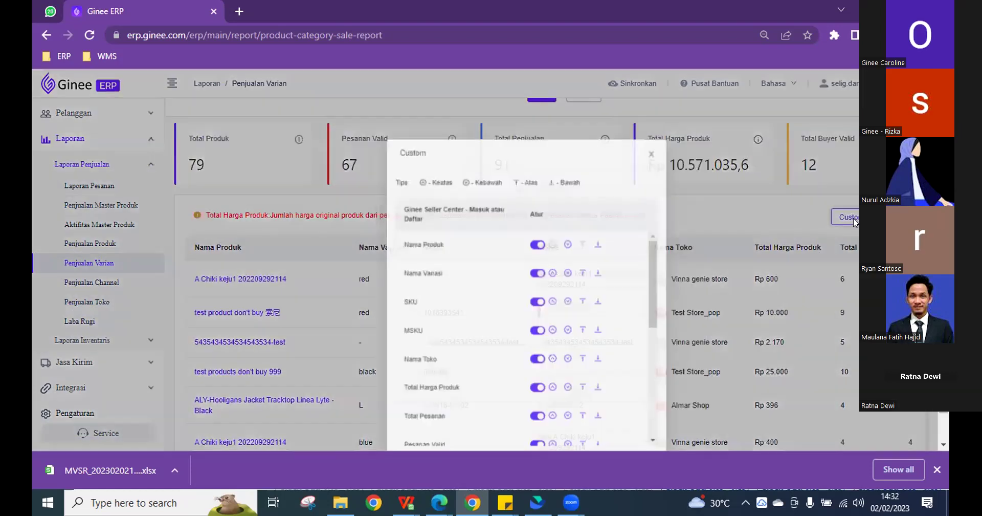
left_click(623, 148)
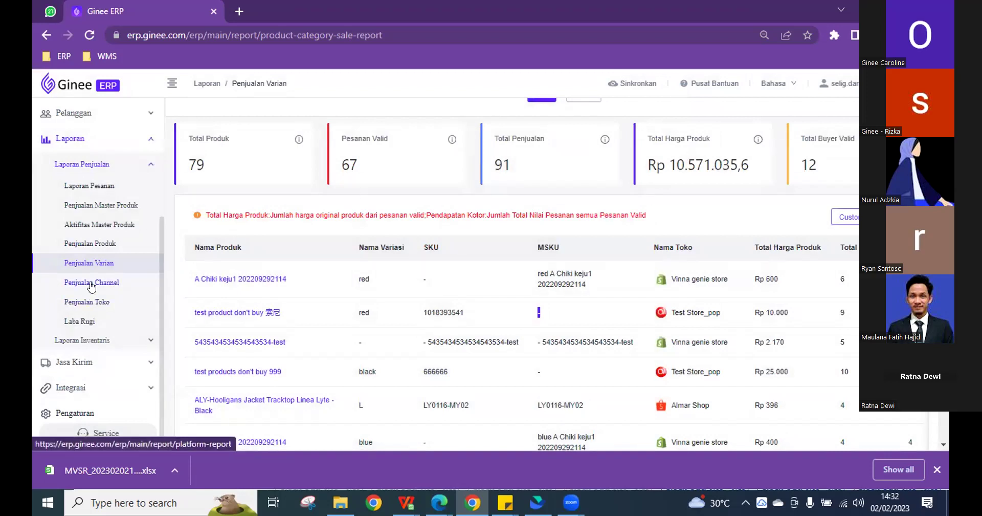
Open the Penjualan Channel report, set its Waktu range from 01-01-2023 to 02-02-2023, and run the search
left_click(92, 285)
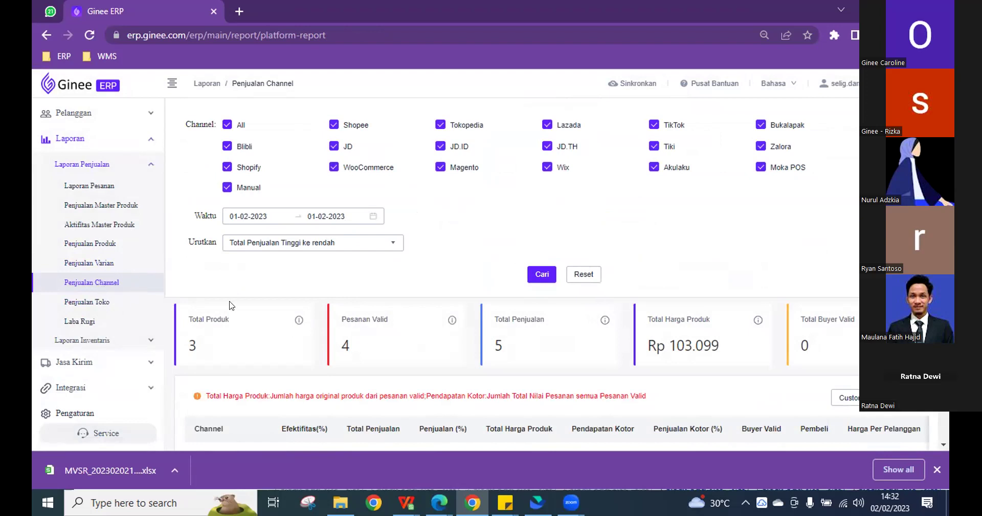
scroll(305, 278, "down", 1)
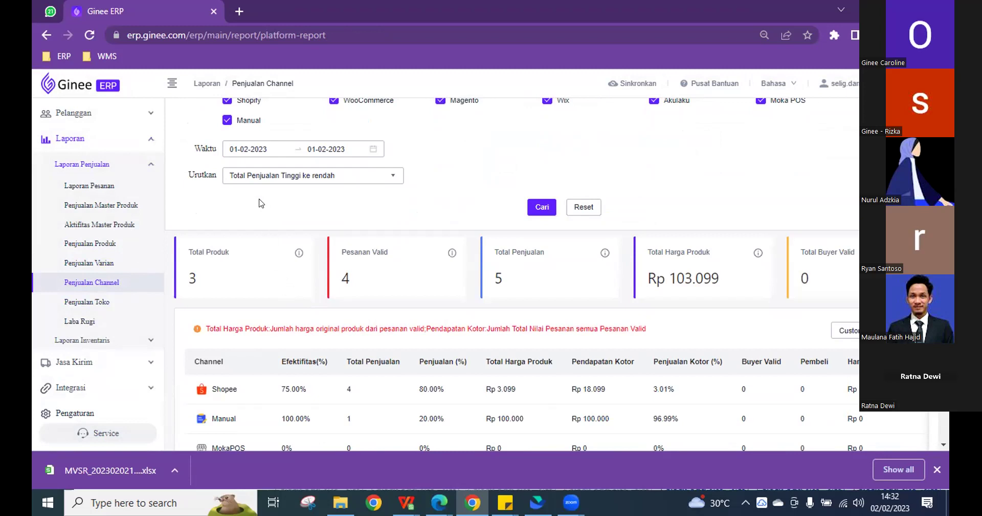
left_click(228, 148)
left_click(235, 176)
left_click(380, 176)
left_click(243, 176)
left_click(241, 221)
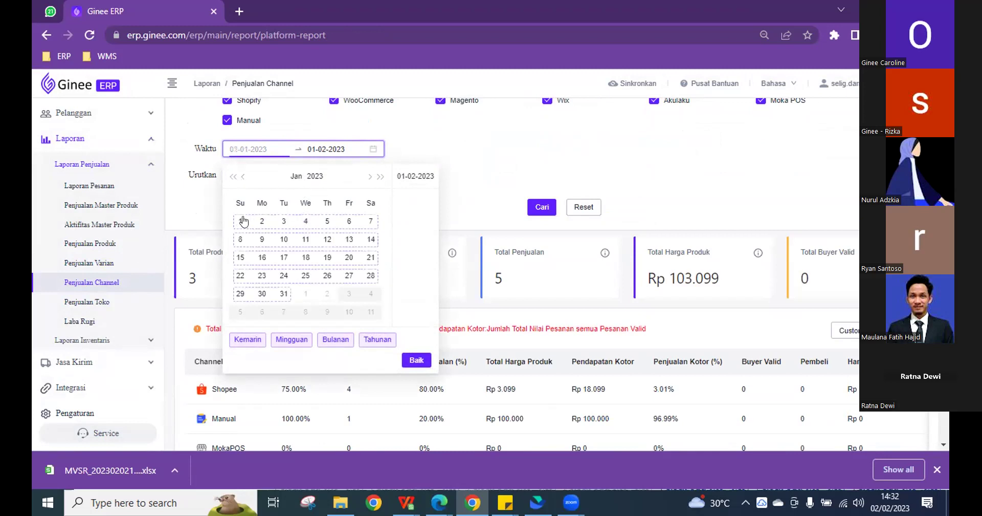
left_click(370, 176)
left_click(327, 221)
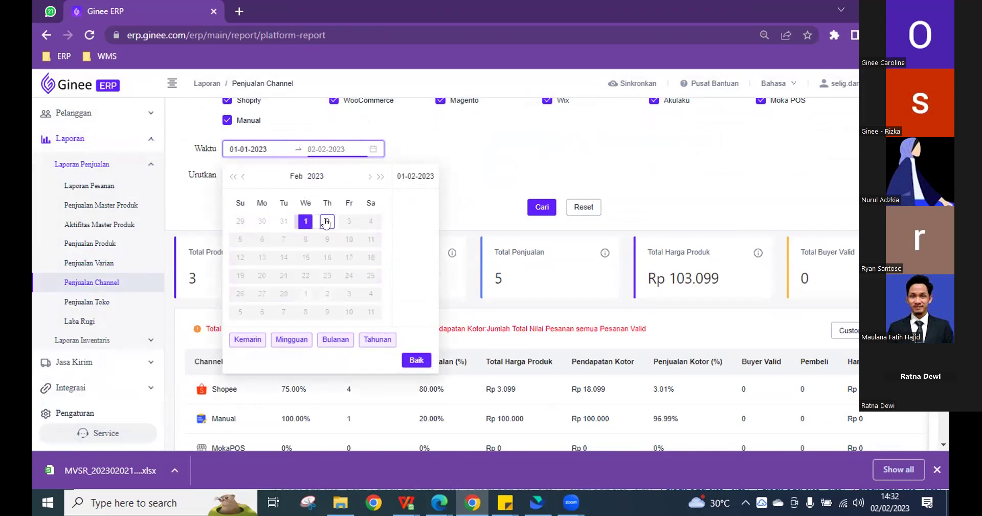
left_click(416, 360)
left_click(541, 207)
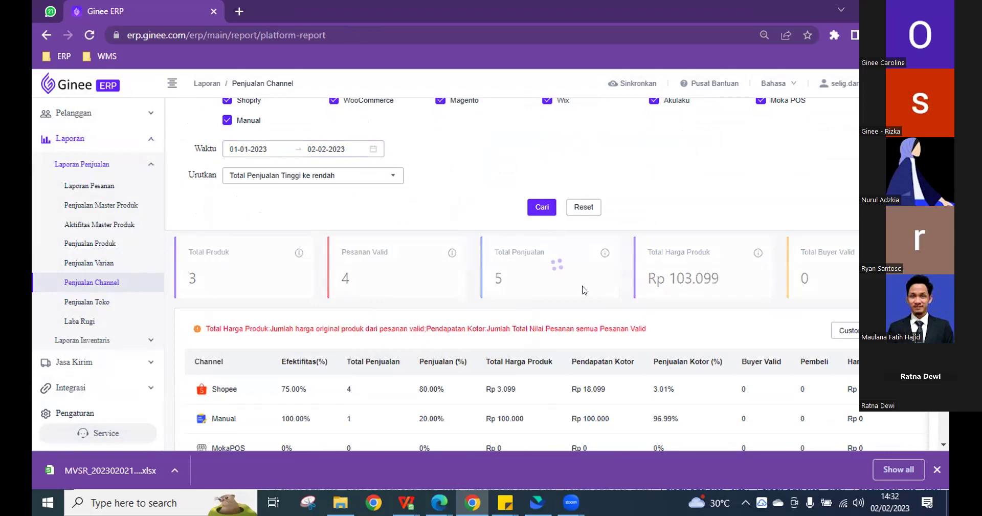
Examine the Penjualan Channel filters, summary figures and the sales rows of every channel
scroll(430, 316, "down", 5)
scroll(425, 246, "up", 6)
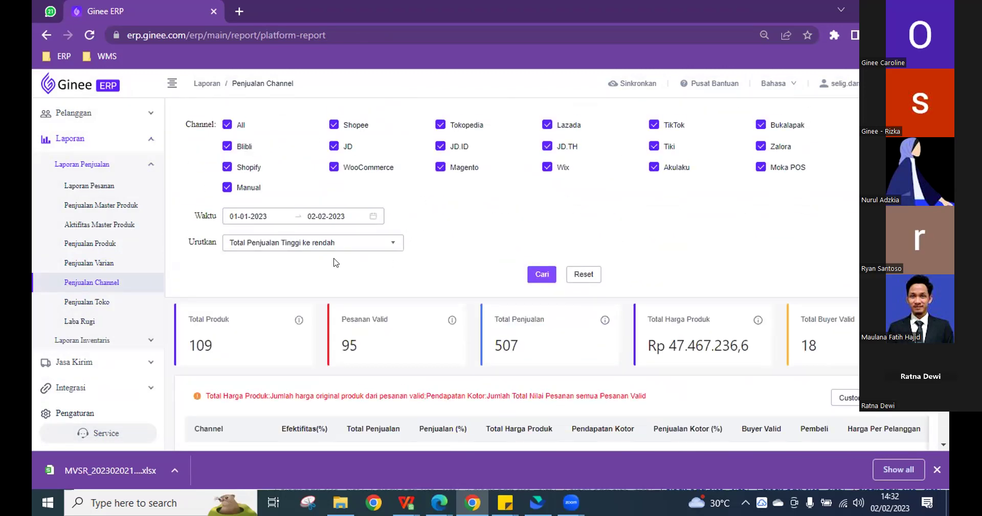
scroll(307, 272, "down", 10)
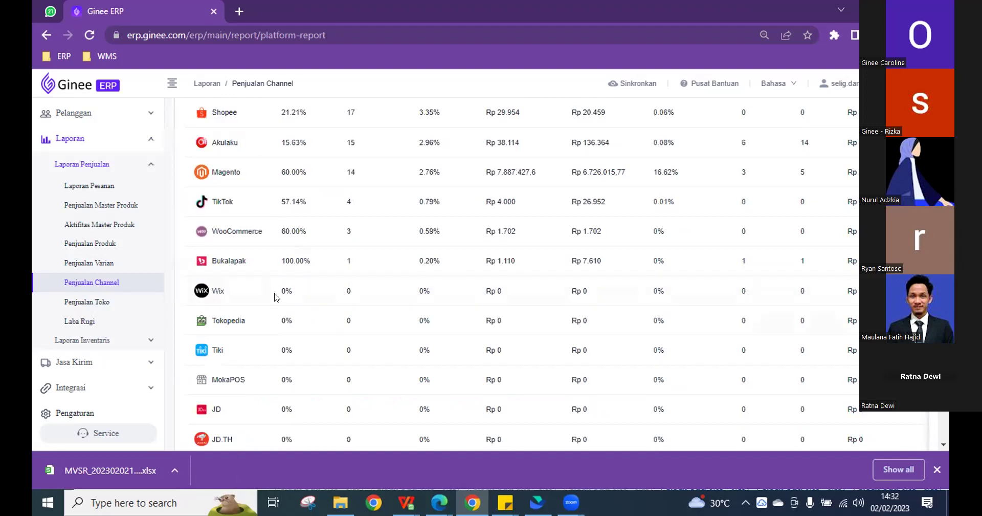
scroll(279, 292, "down", 3)
scroll(330, 392, "up", 5)
scroll(330, 391, "up", 4)
scroll(284, 247, "down", 1)
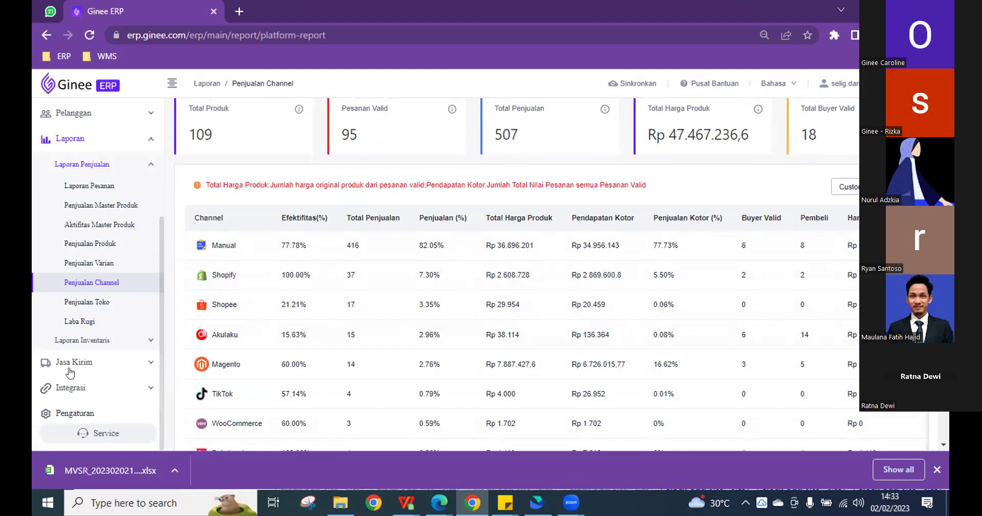
Open the Penjualan Toko report and examine its channel and store filters, summary figures and store table
left_click(78, 305)
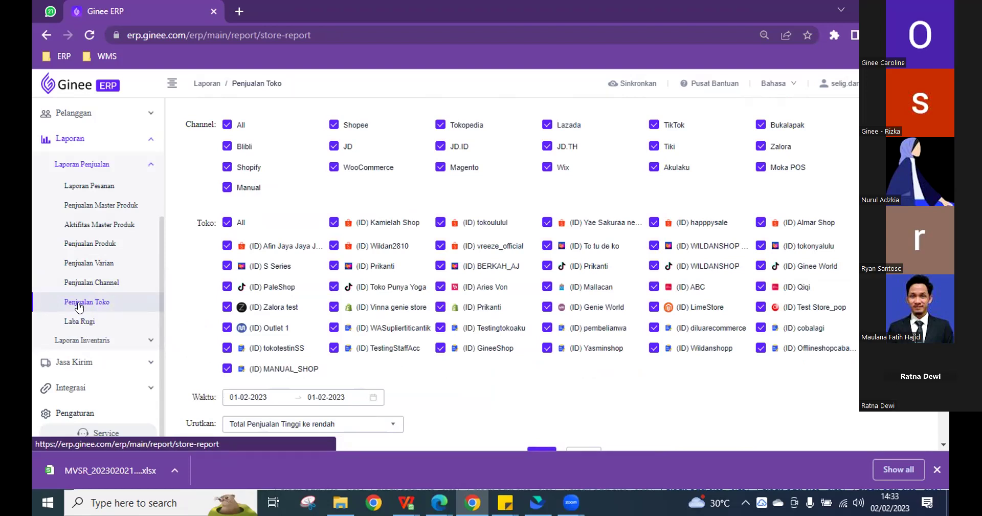
scroll(343, 236, "down", 6)
scroll(342, 225, "down", 3)
scroll(341, 228, "up", 5)
scroll(337, 229, "down", 4)
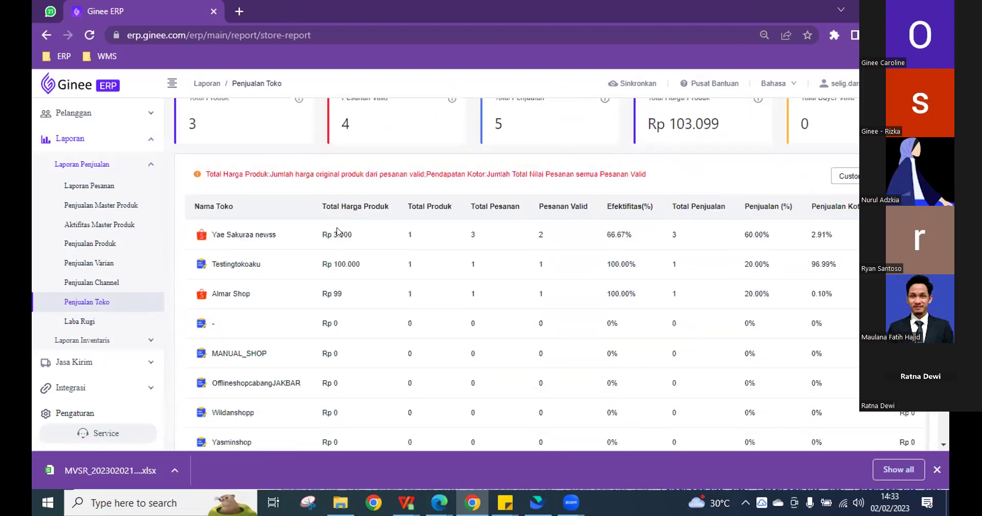
Try to start the Penjualan Toko report's Waktu range at 01-01-2023 and run the search
scroll(337, 232, "up", 5)
left_click(251, 262)
left_click(243, 290)
left_click(240, 336)
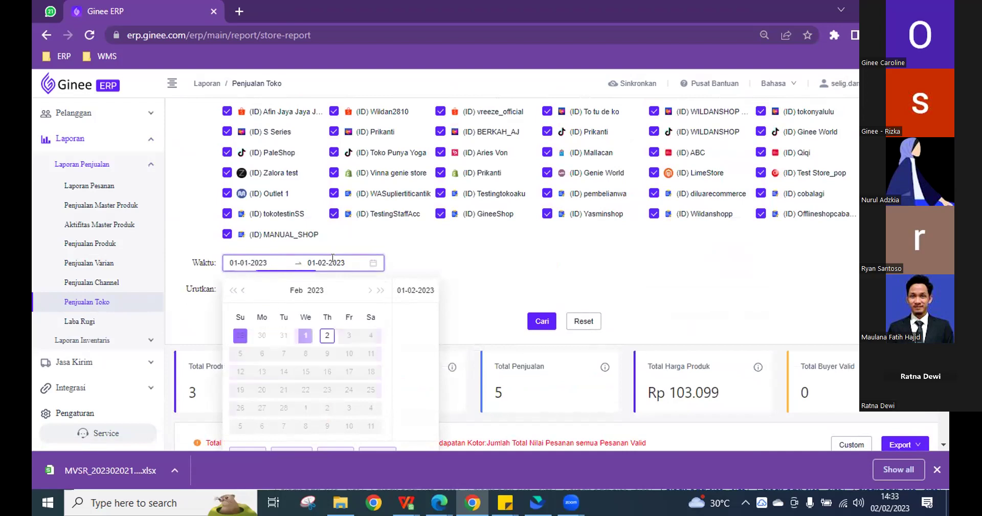
left_click(305, 335)
left_click(306, 335)
left_click(536, 322)
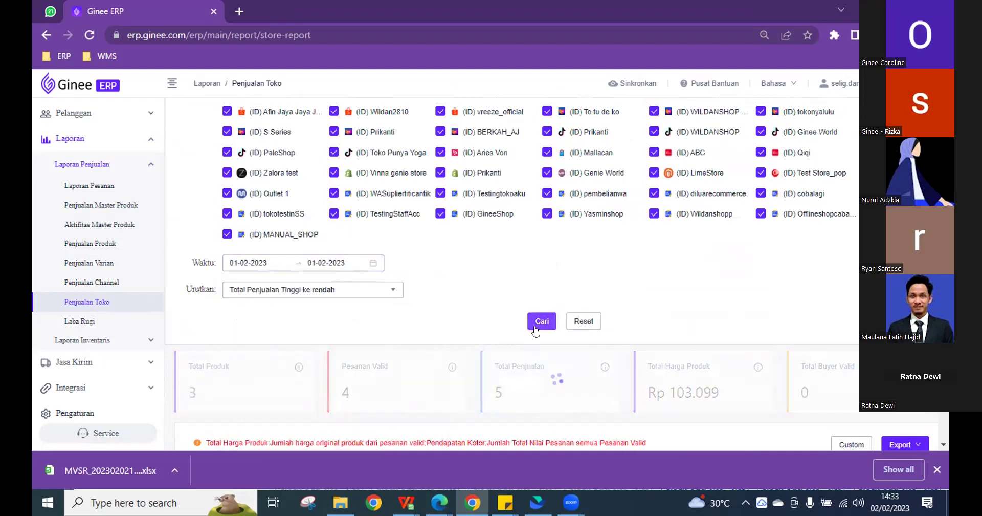
Examine the full store list of the Penjualan Toko report, including its gross sales, income and buyer columns
scroll(507, 277, "down", 10)
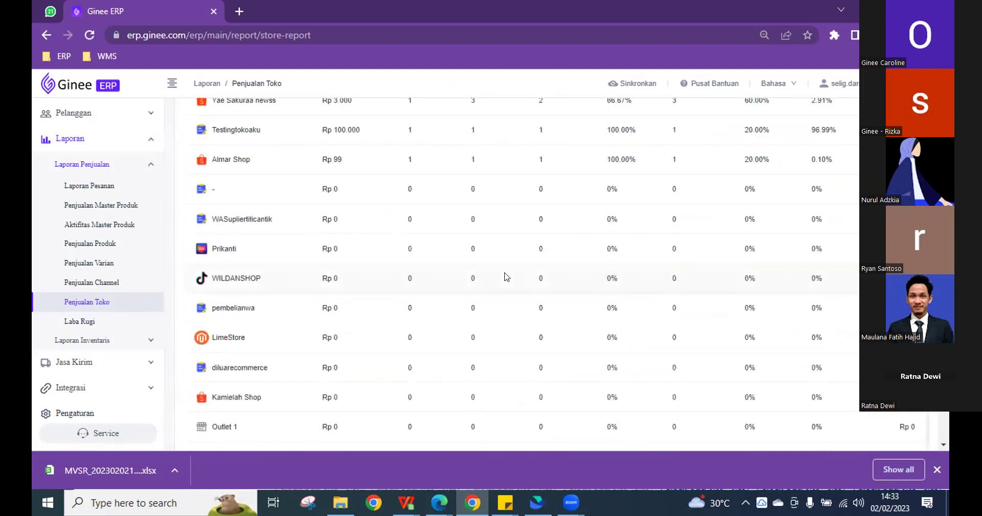
scroll(505, 277, "up", 1)
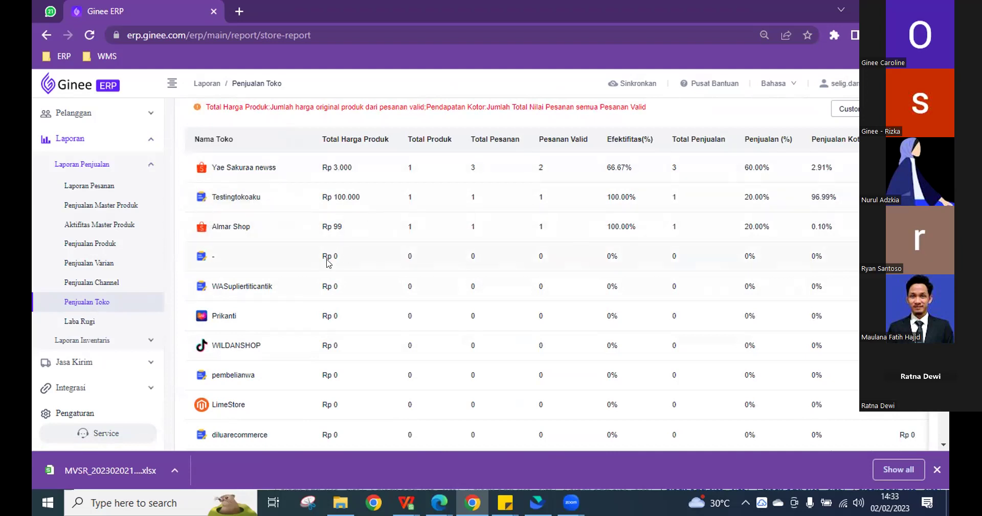
scroll(265, 269, "down", 1)
scroll(265, 268, "down", 8)
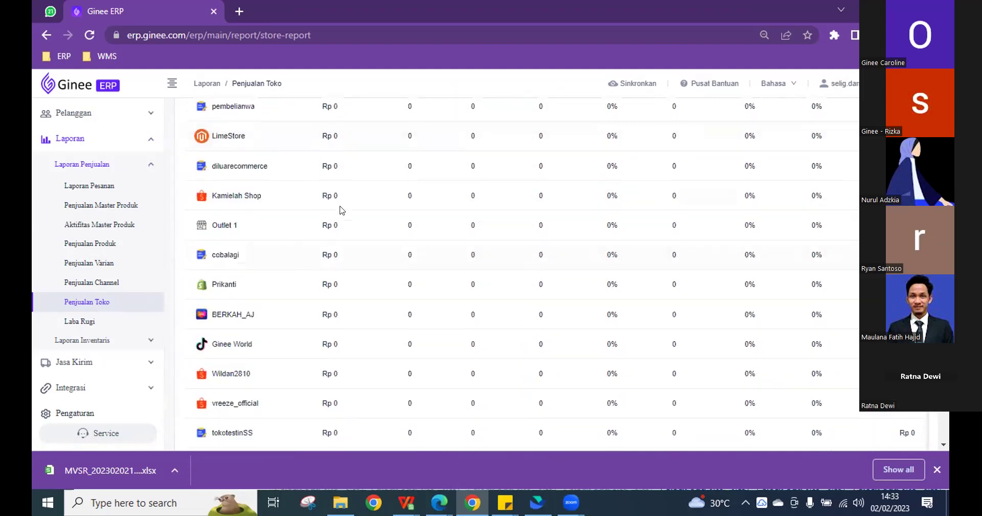
scroll(306, 308, "down", 10)
scroll(324, 307, "up", 11)
scroll(377, 225, "up", 10)
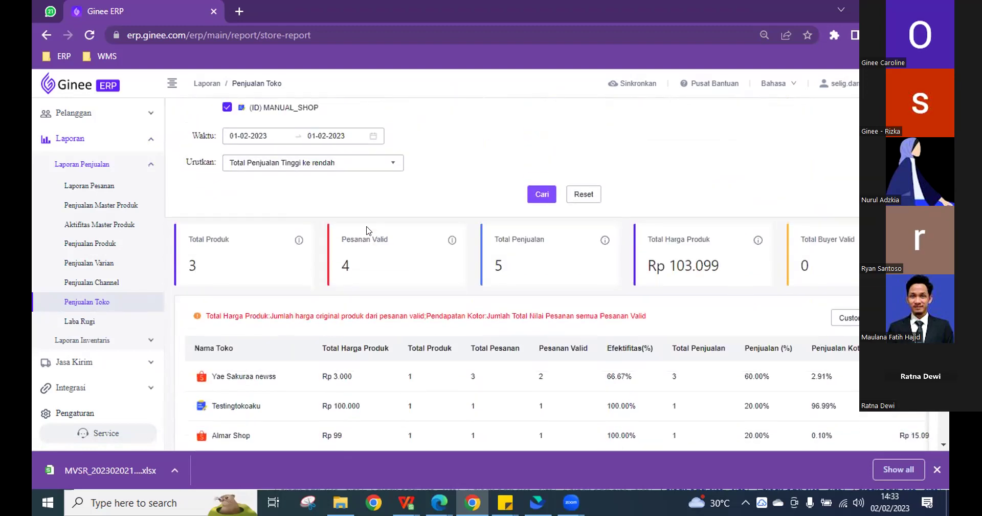
scroll(510, 353, "right", 10)
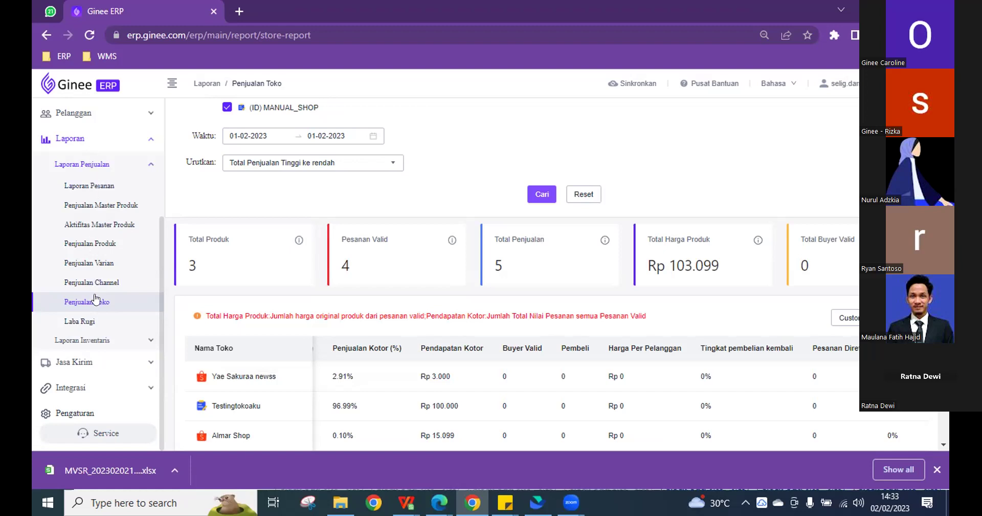
Open the Laba Rugi report and highlight the note's one-year filter limit and the Sampai order status
left_click(80, 321)
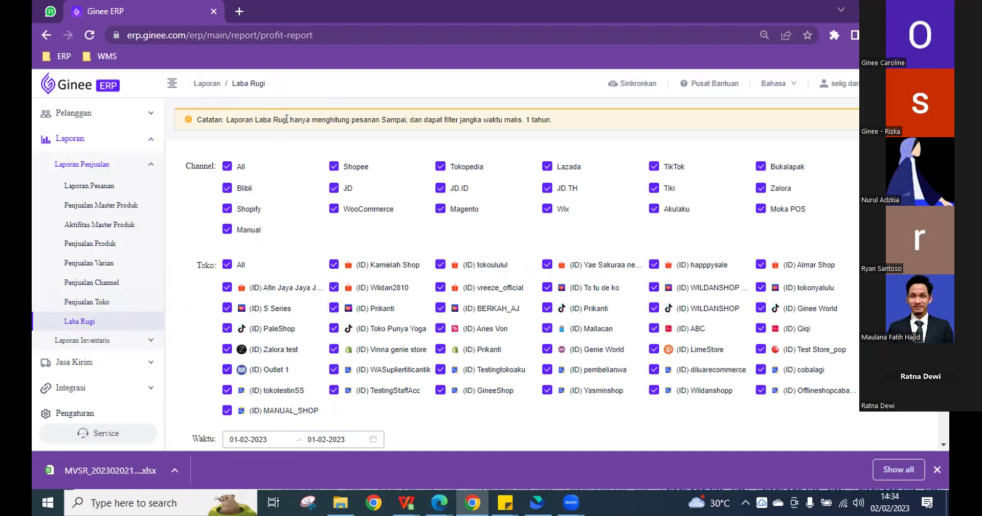
left_click_drag(351, 119, 561, 123)
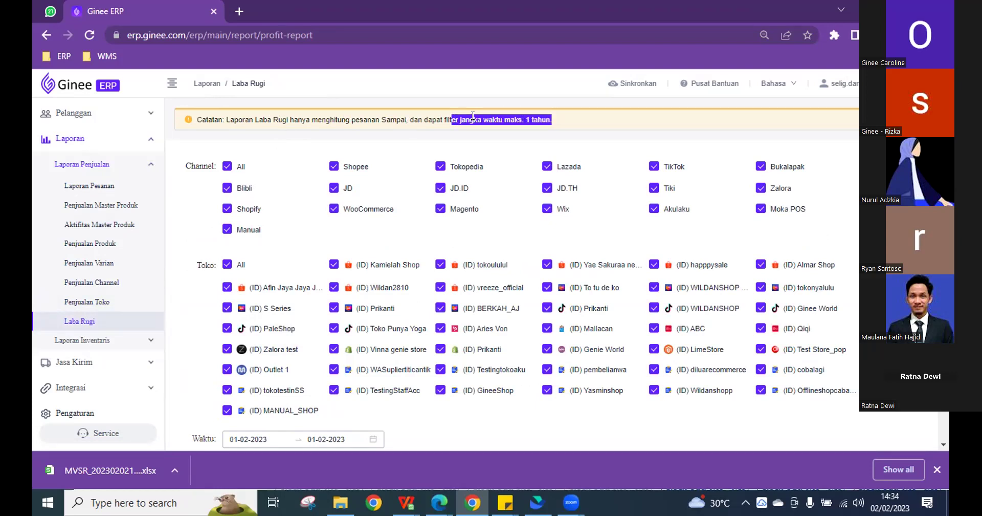
double_click(393, 120)
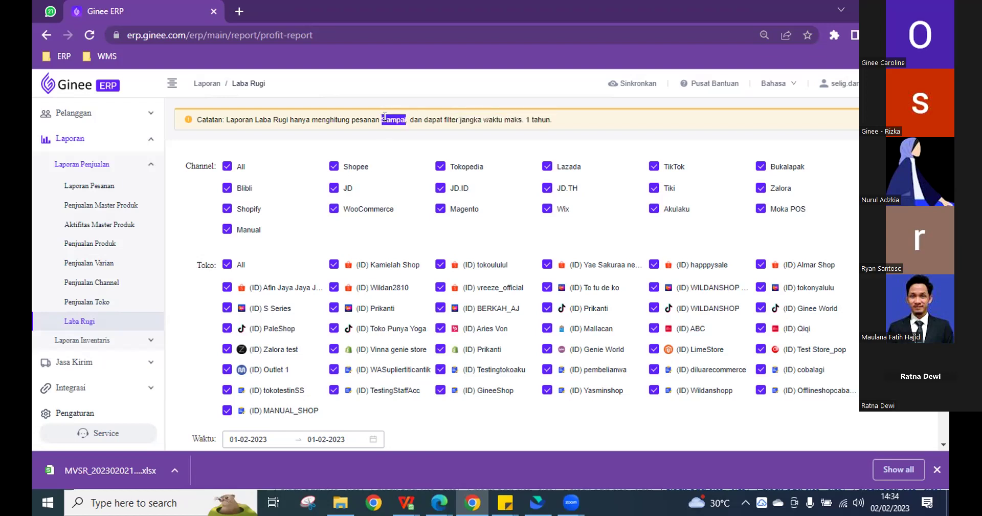
left_click(272, 183)
Filter the Laba Rugi report to the Waktu range 01-01-2023 through 01-02-2023 and run the search
scroll(217, 261, "down", 3)
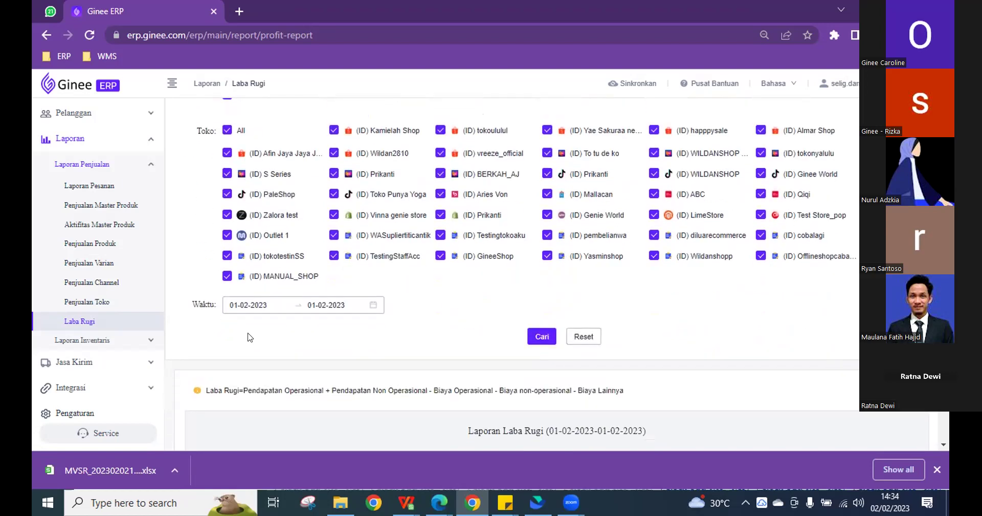
left_click(255, 305)
left_click(246, 333)
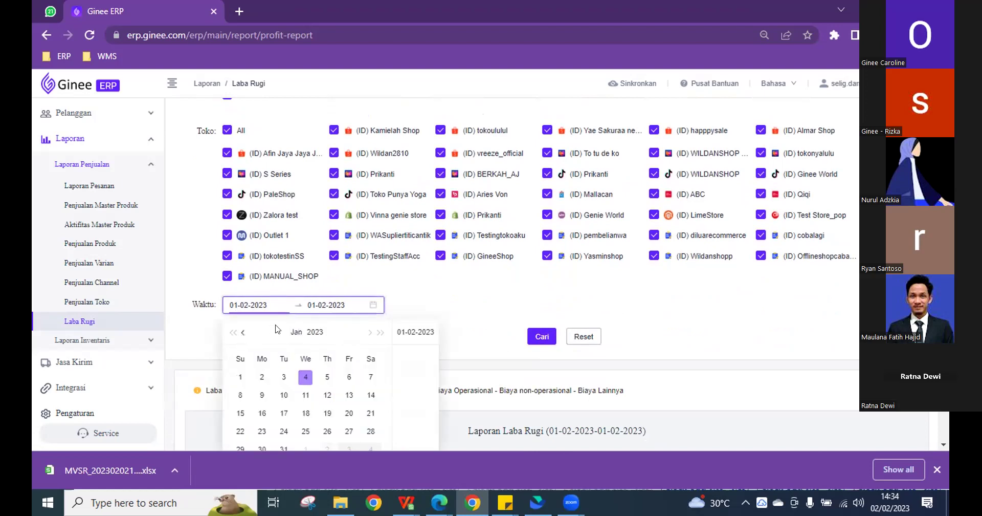
left_click(240, 377)
scroll(429, 321, "down", 4)
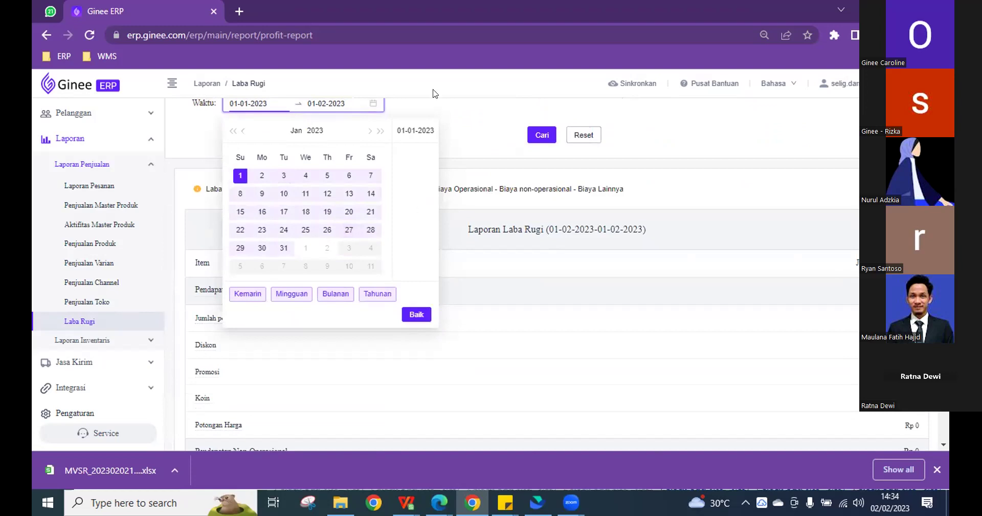
left_click(350, 103)
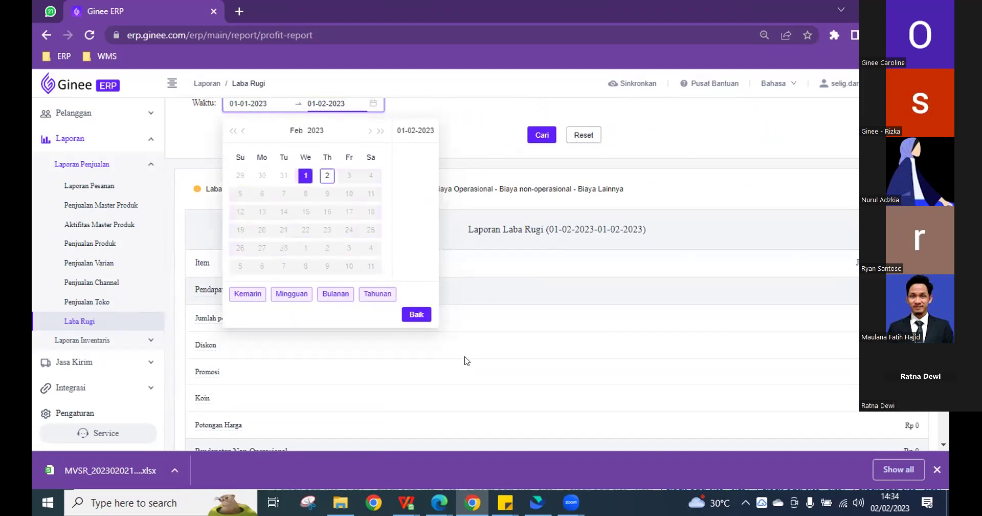
left_click(416, 314)
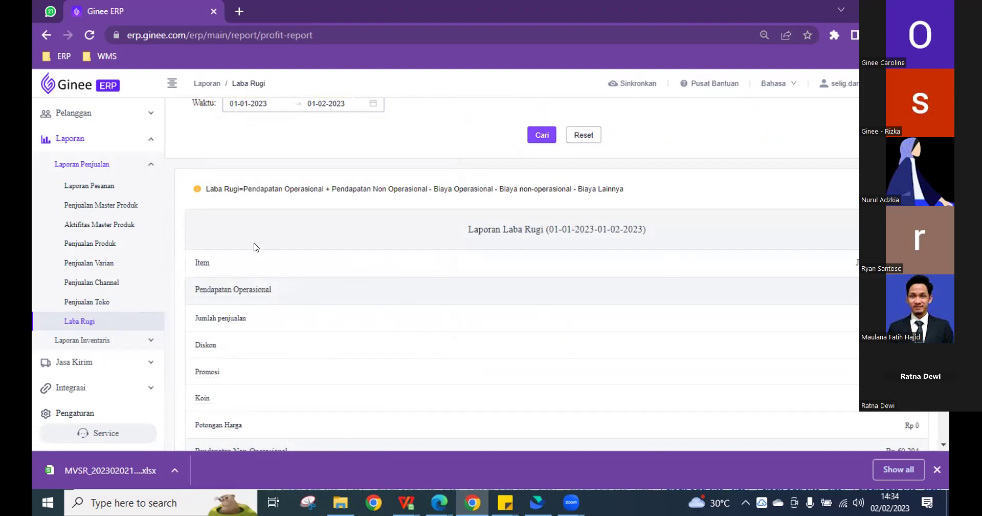
Highlight the full Laba Rugi formula above the report table, followed by its Pendapatan Operasional term
left_click_drag(206, 192, 595, 199)
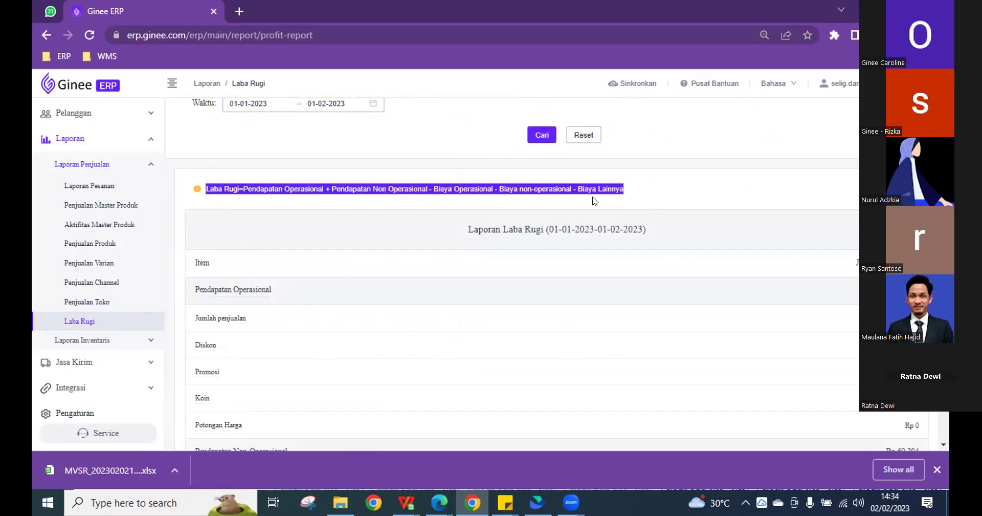
left_click(297, 189)
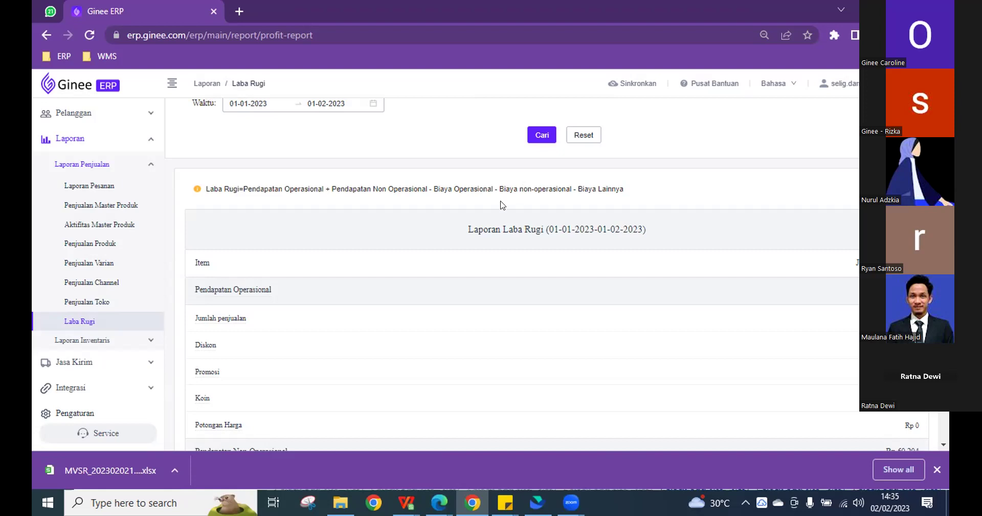
left_click_drag(245, 183, 318, 182)
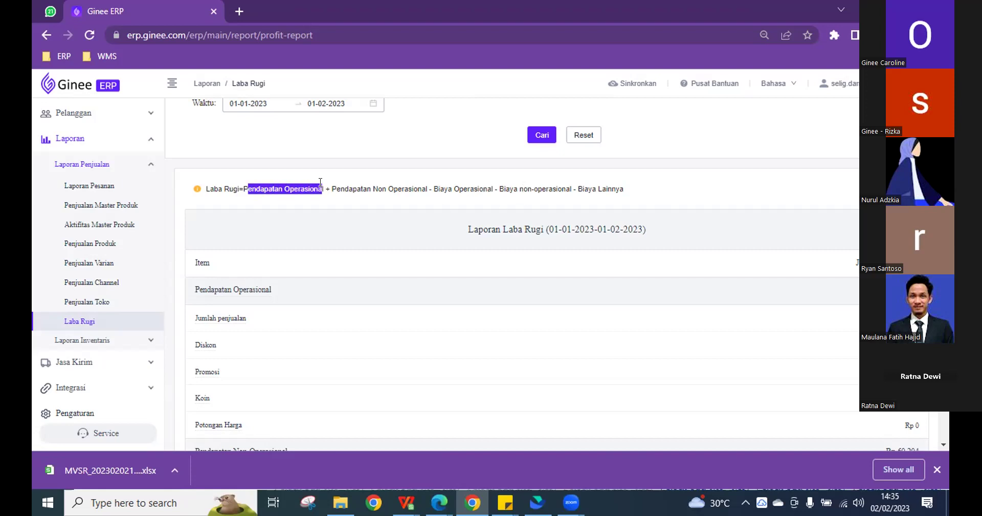
Examine the Laba Rugi breakdown from Pendapatan Operasional through Biaya Lainnya to the final Laba Rugi row, along with the report's filters
scroll(284, 271, "down", 2)
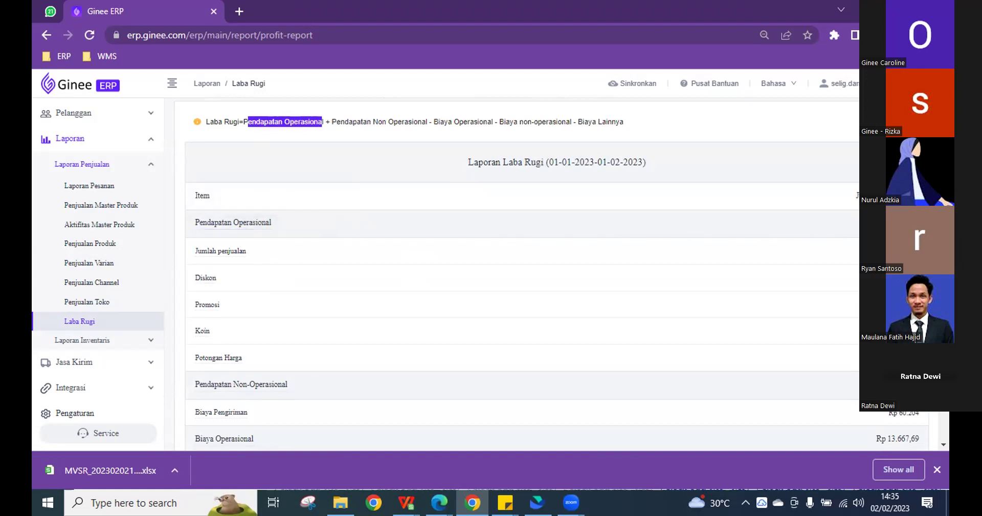
scroll(294, 242, "down", 1)
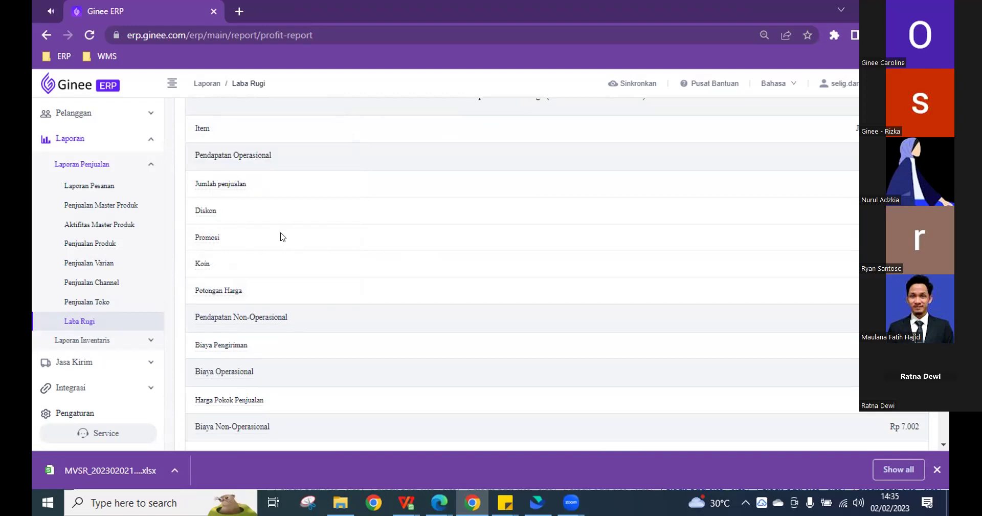
scroll(312, 268, "up", 2)
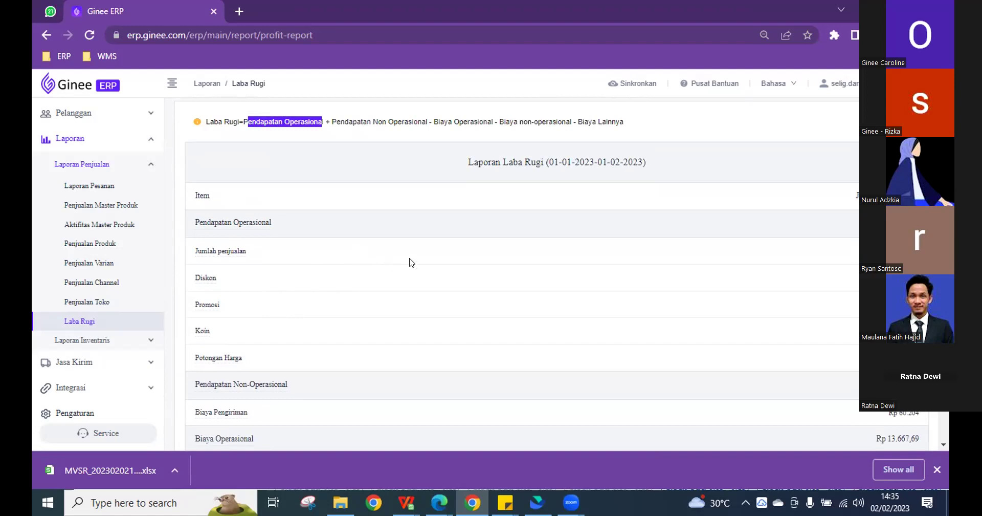
scroll(410, 258, "down", 6)
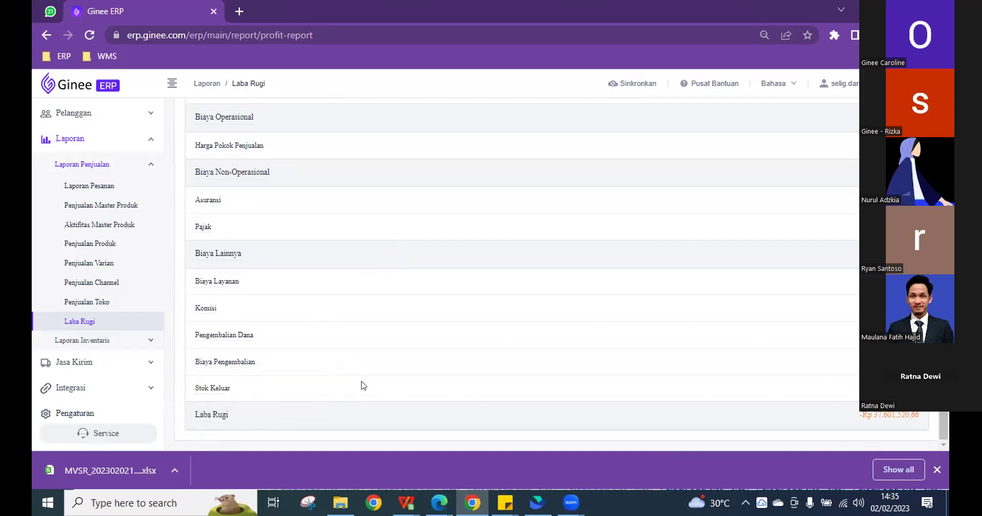
scroll(333, 383, "up", 8)
scroll(231, 300, "up", 2)
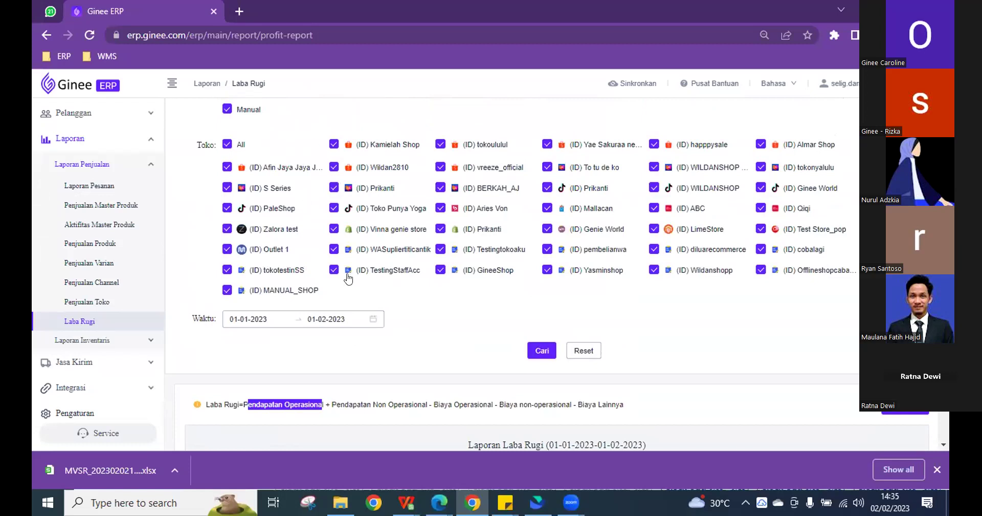
scroll(428, 254, "down", 10)
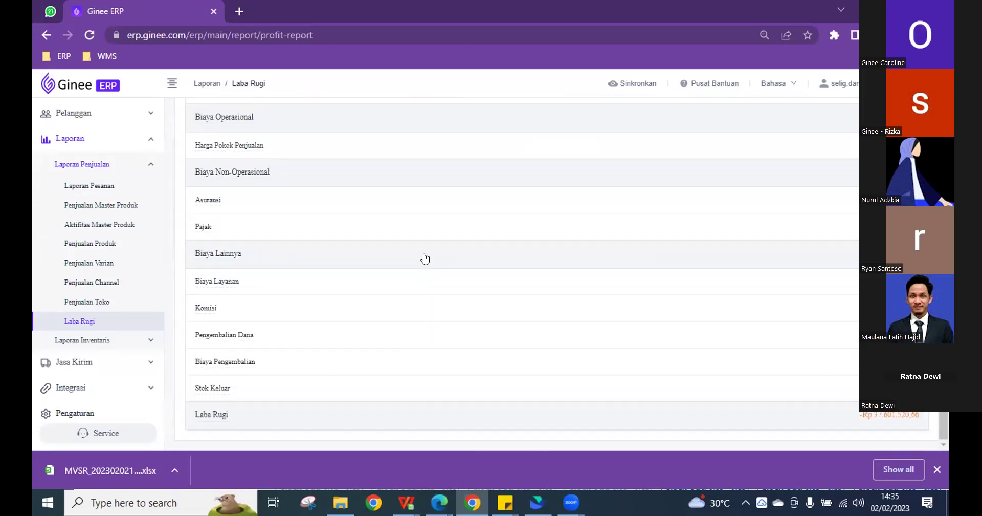
scroll(424, 260, "up", 10)
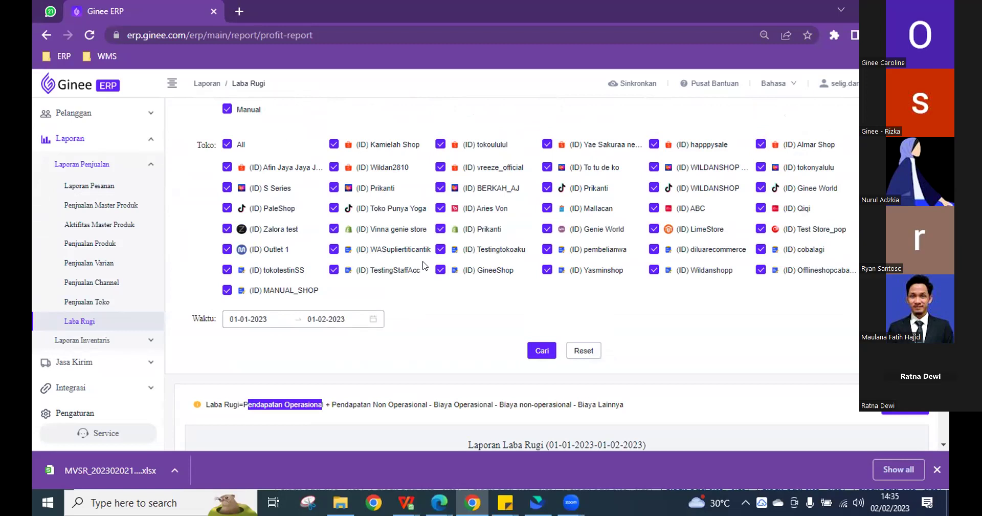
scroll(92, 266, "down", 4)
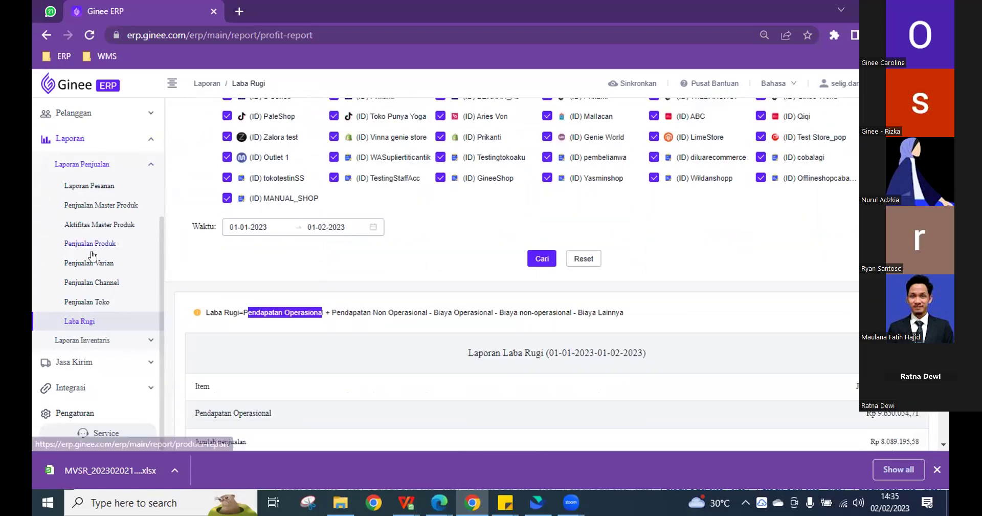
Open Daftar Stok and examine the average purchase price column of the Master SKU list
scroll(110, 301, "up", 4)
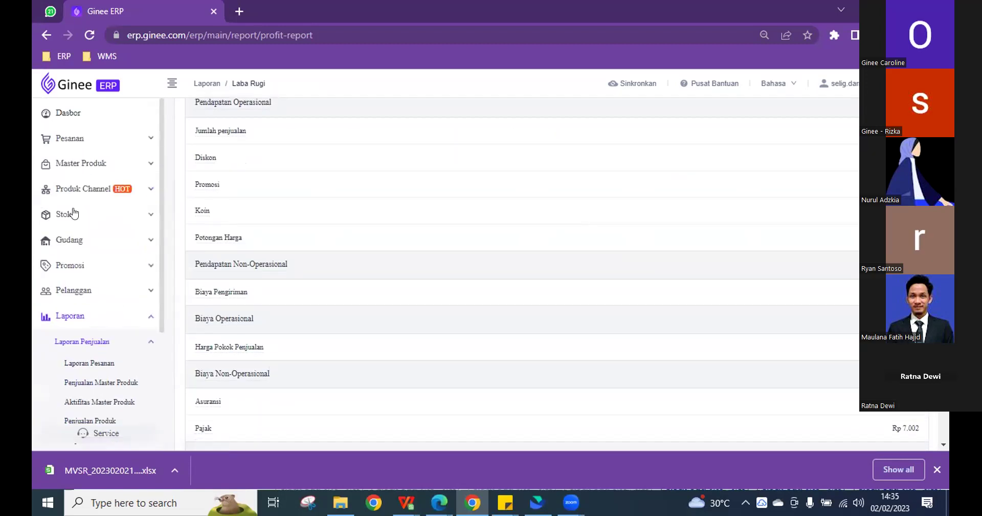
left_click(80, 215)
left_click(88, 240)
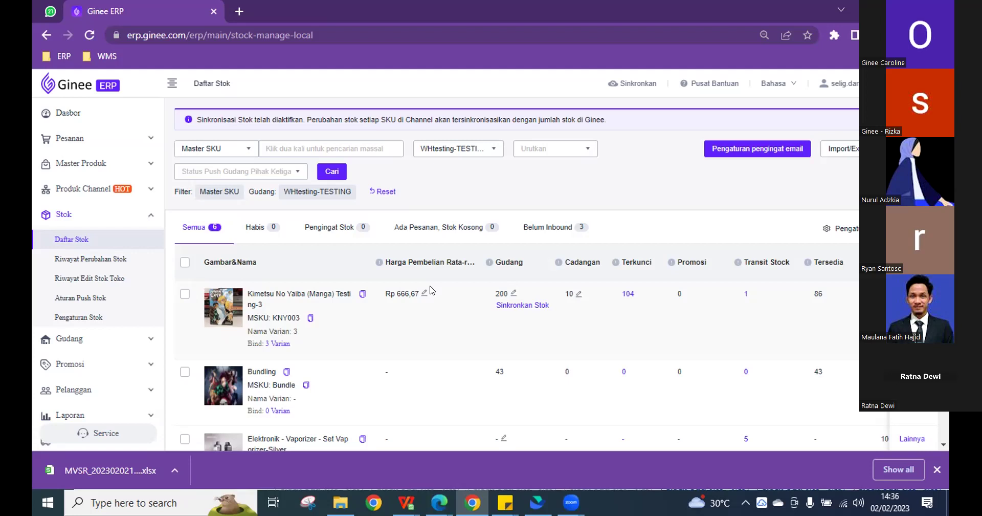
scroll(85, 333, "down", 1)
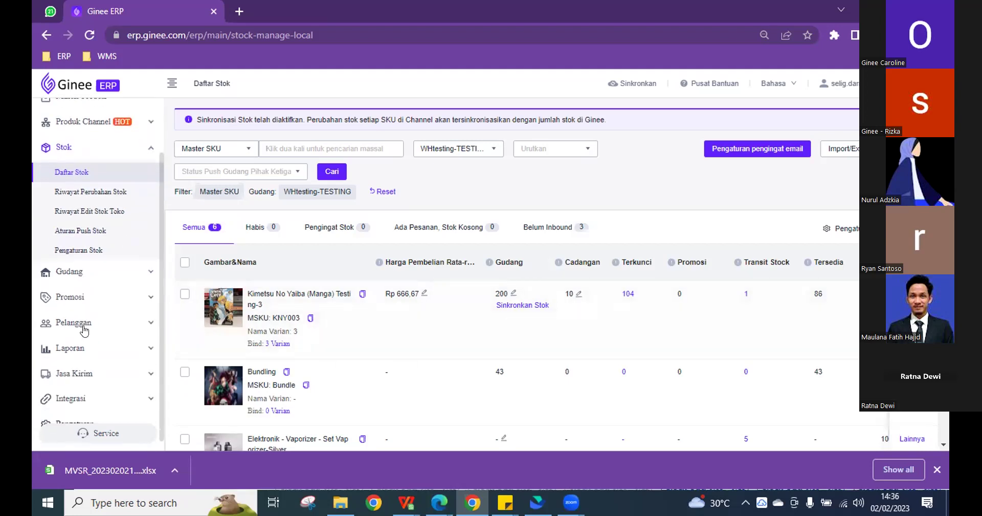
Open the Laba Rugi report under Laporan Penjualan and look through its items, including the explanation of Komisi
left_click(95, 352)
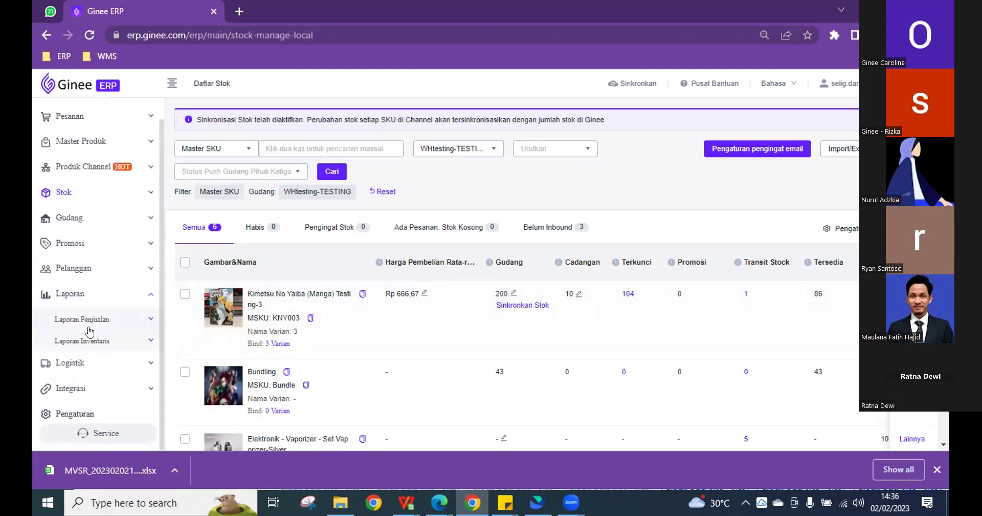
left_click(61, 323)
left_click(87, 412)
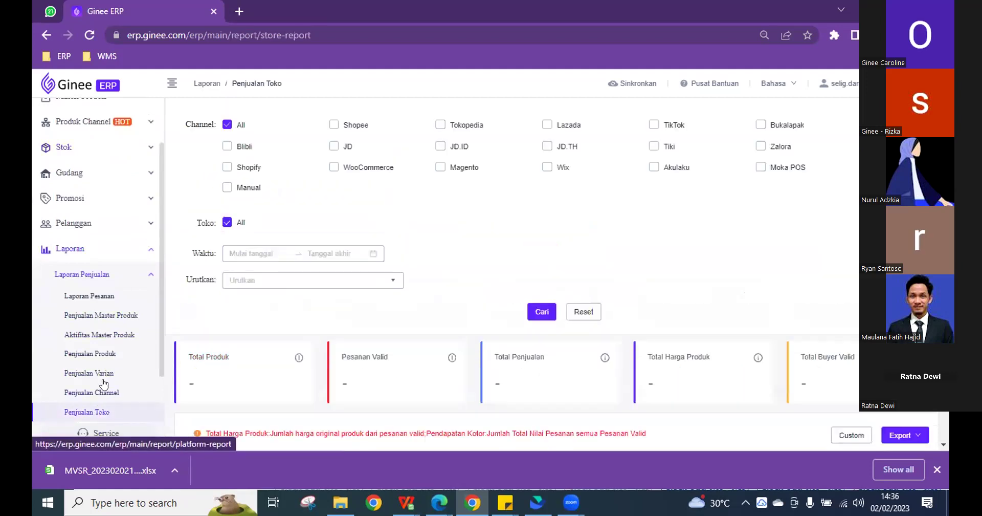
scroll(106, 371, "down", 1)
left_click(81, 363)
scroll(447, 343, "down", 1)
scroll(447, 343, "down", 12)
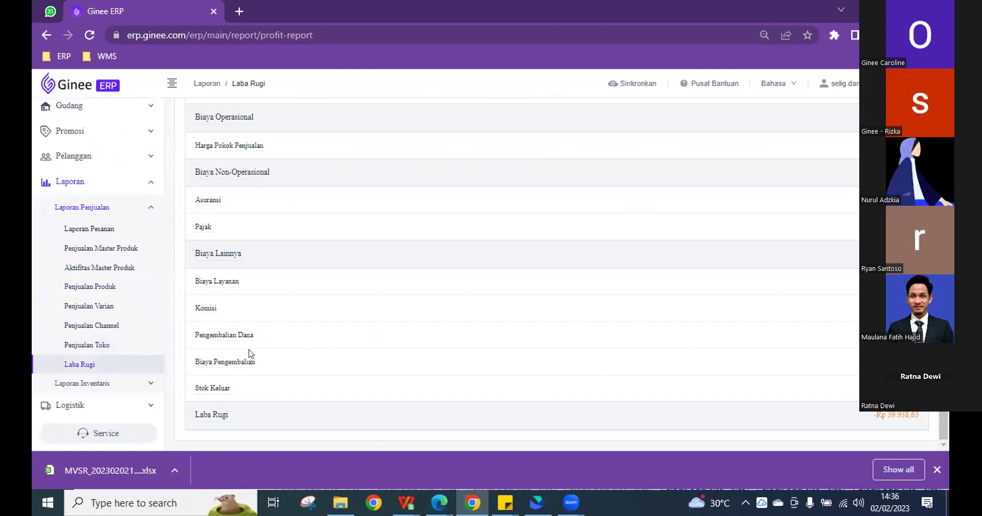
mouse_move(200, 307)
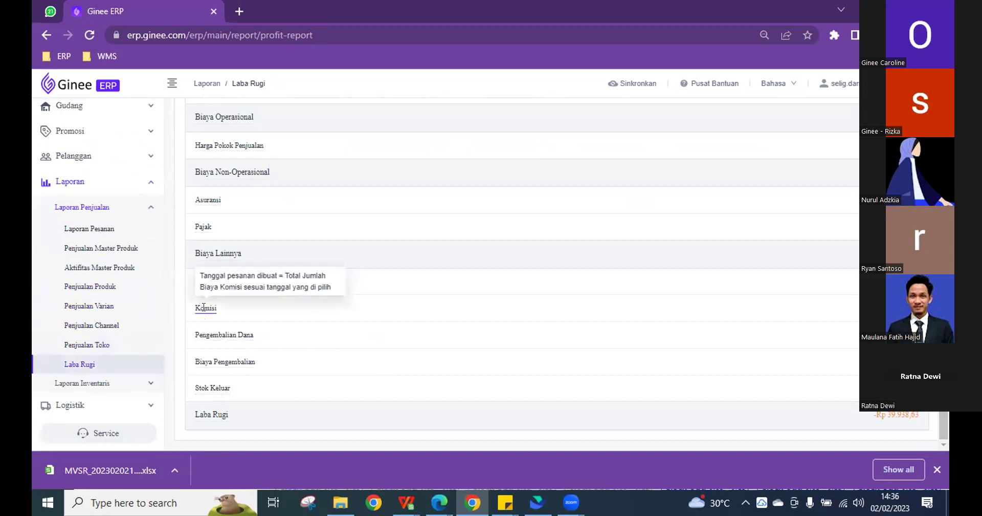
scroll(82, 228, "up", 15)
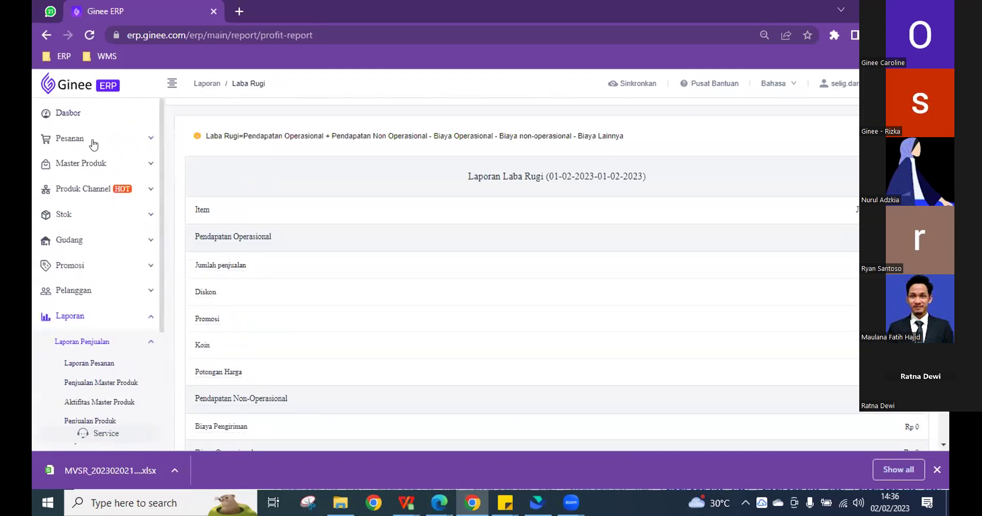
Open Pengaturan Komisi in the order settings to view the commission percentage of each store
left_click(94, 145)
left_click(94, 359)
scroll(93, 358, "down", 3)
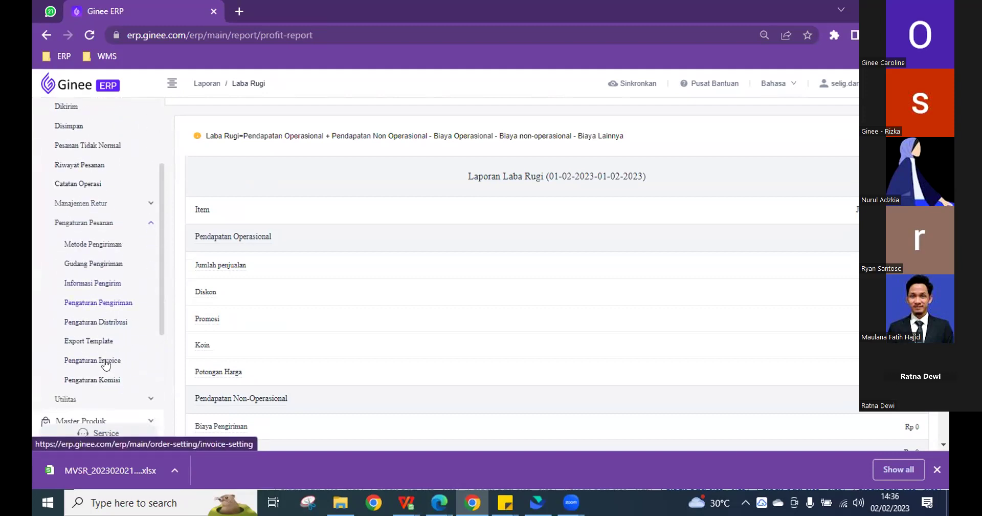
left_click(82, 380)
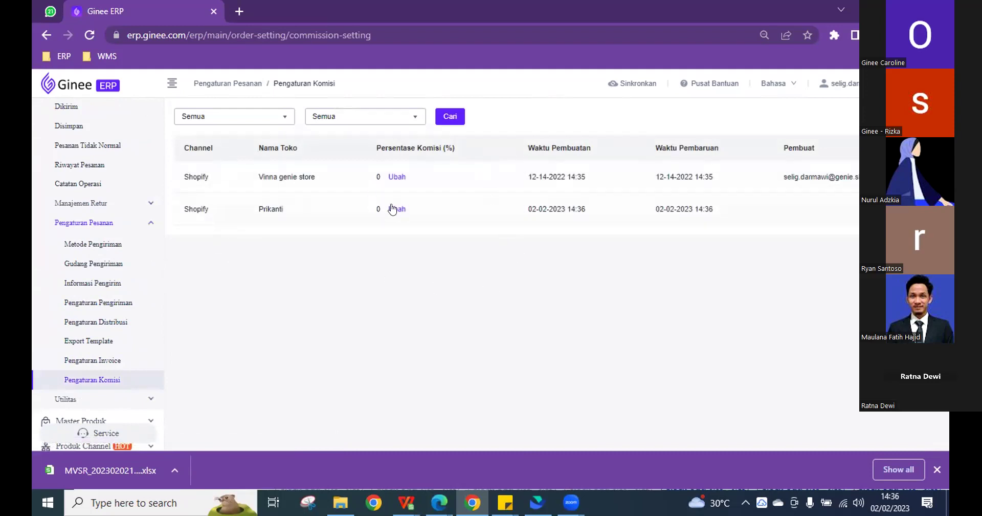
Return to the Laba Rugi report and examine its channel, store and date filters and its income and cost items
scroll(59, 332, "down", 3)
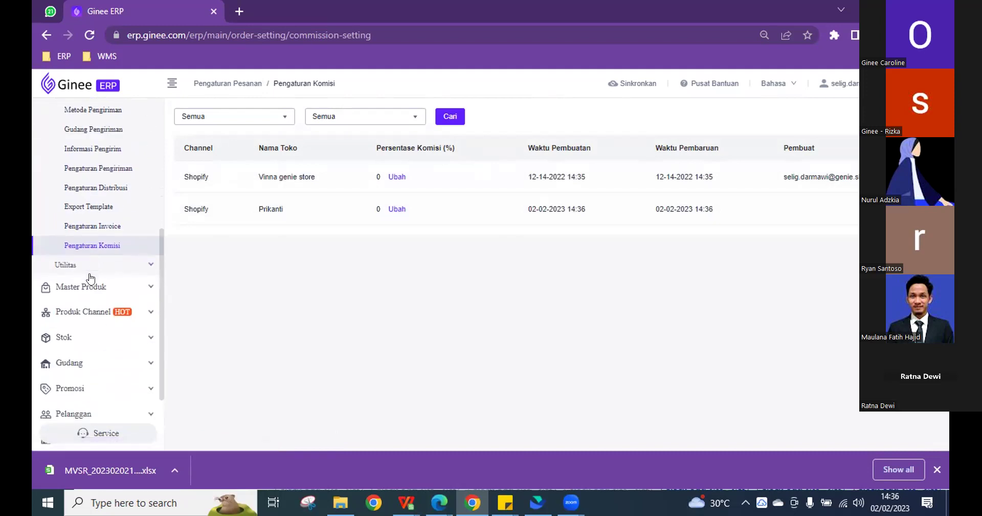
left_click(88, 391)
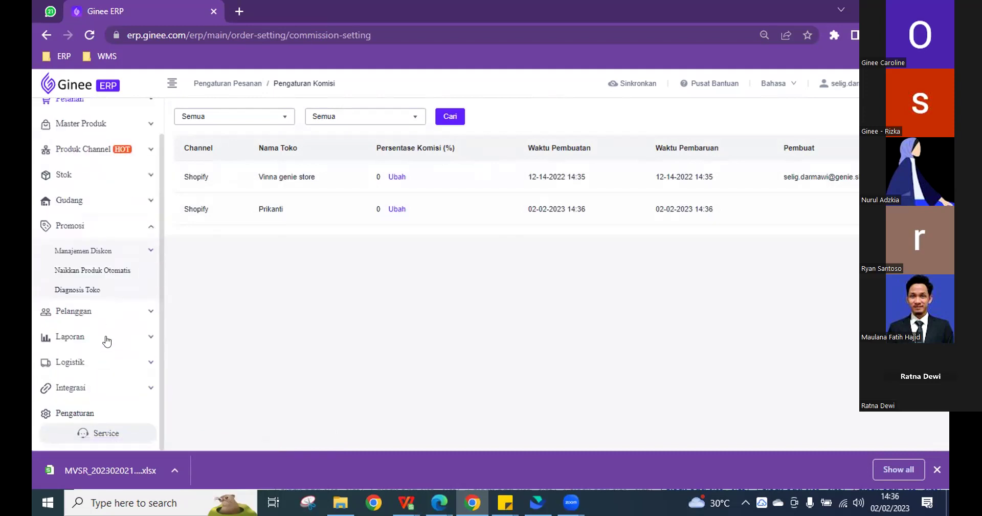
left_click(71, 319)
left_click(122, 335)
left_click(106, 327)
scroll(125, 367, "down", 3)
left_click(85, 321)
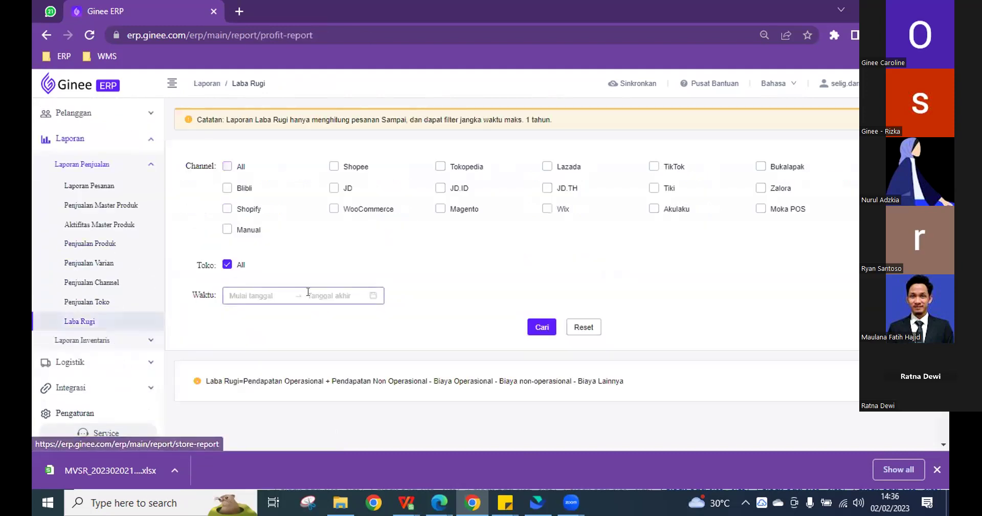
scroll(567, 333, "down", 10)
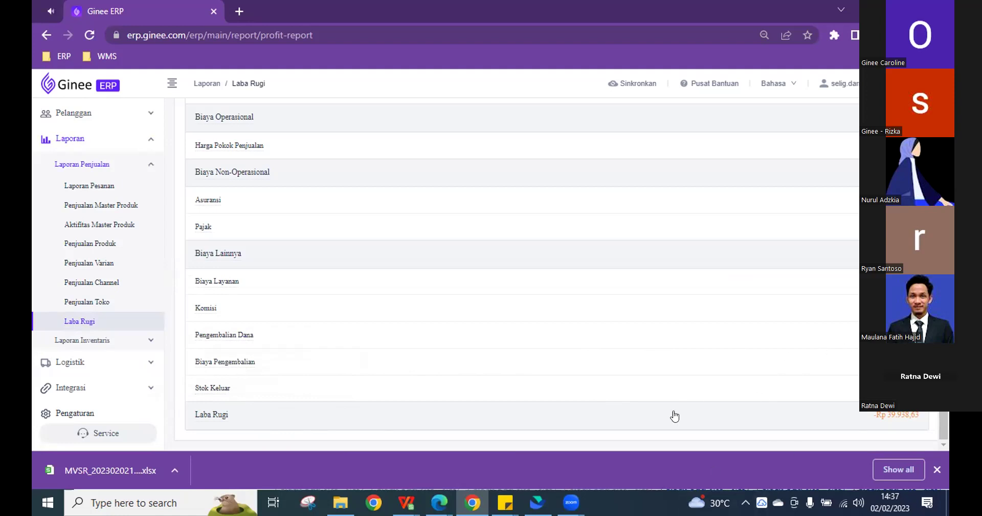
scroll(327, 394, "up", 3)
scroll(327, 394, "up", 10)
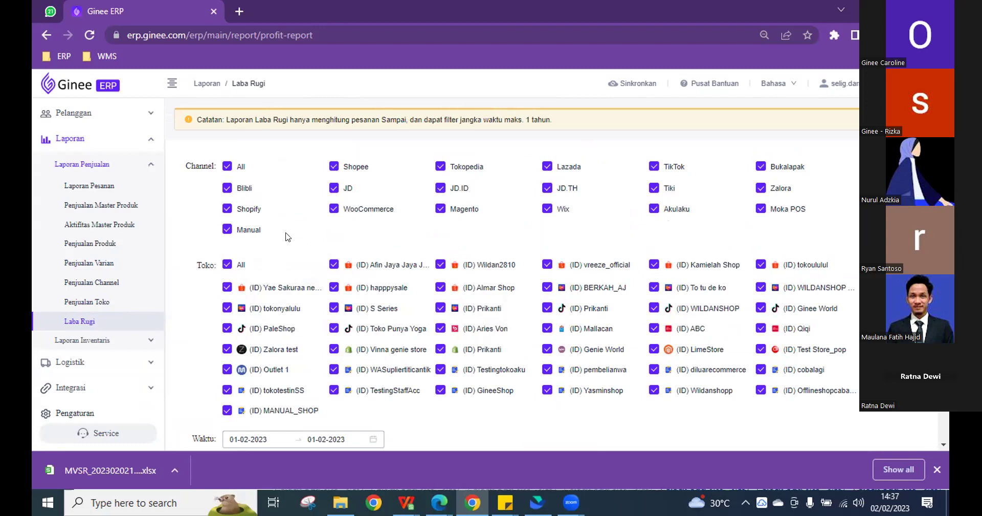
scroll(287, 241, "down", 6)
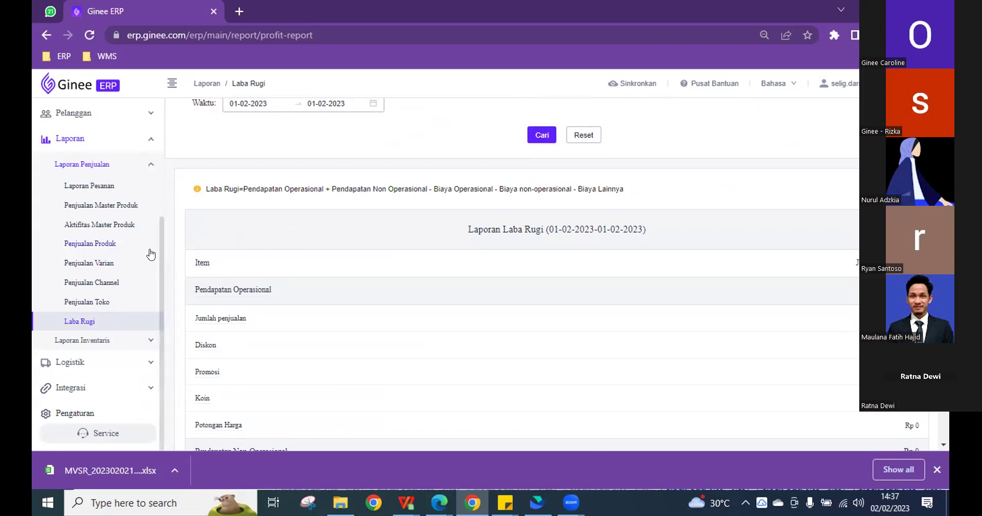
scroll(382, 313, "down", 3)
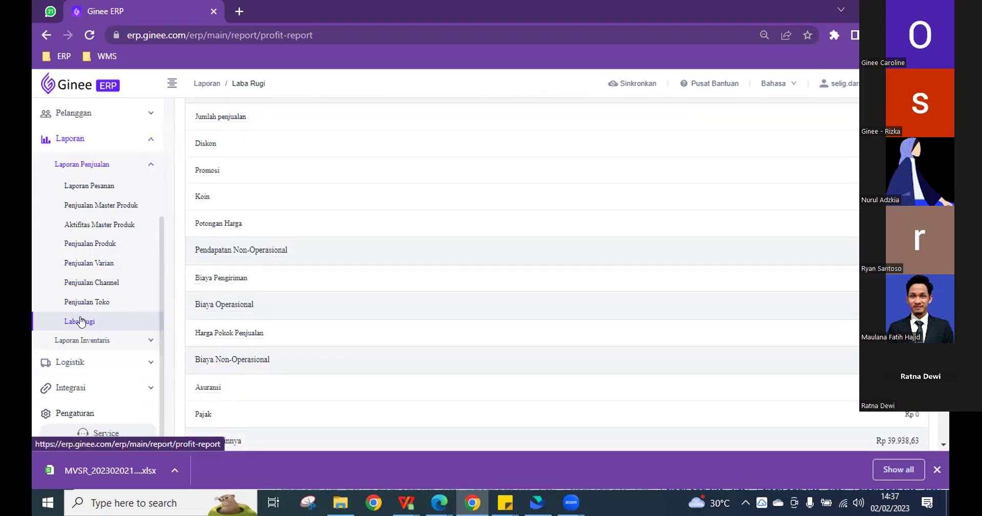
Open the Produk Tak Laku report under Laporan Inventaris
left_click(97, 340)
scroll(115, 276, "down", 1)
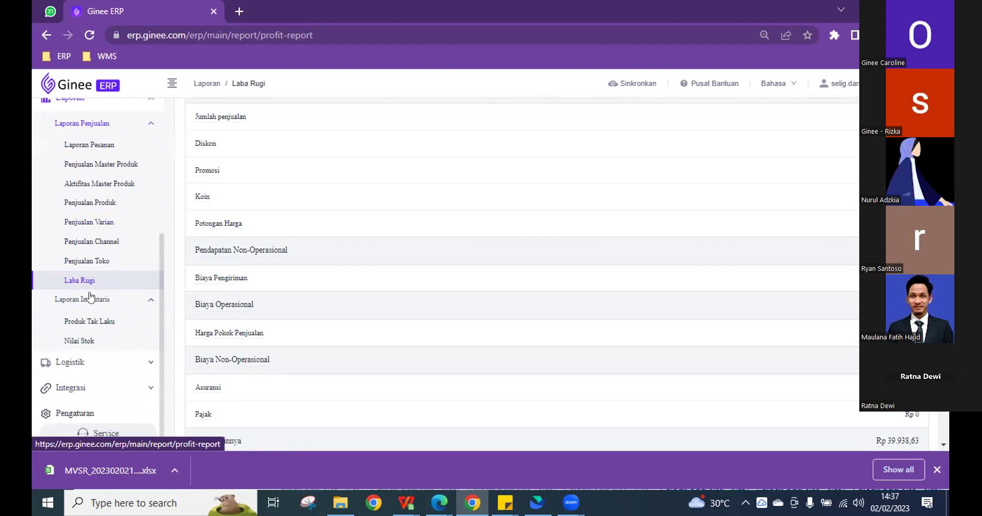
scroll(90, 297, "up", 3)
left_click(143, 258)
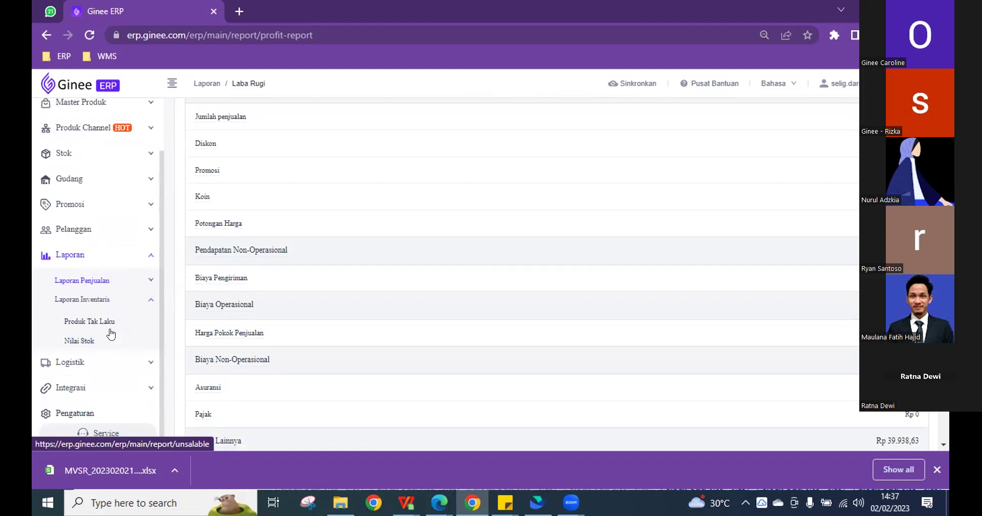
left_click(90, 320)
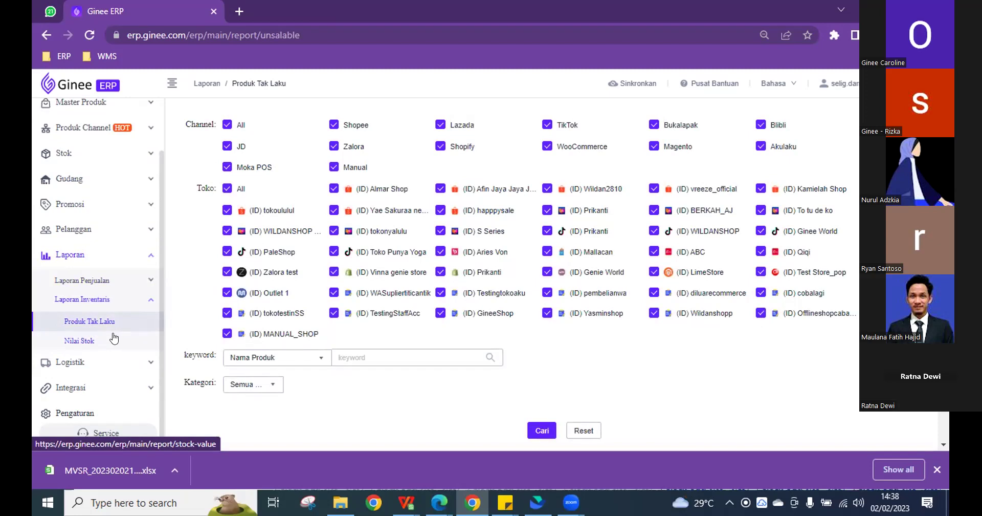
Switch the interface language to English and show the reports listed under Inventory Report
mouse_move(777, 83)
left_click(780, 120)
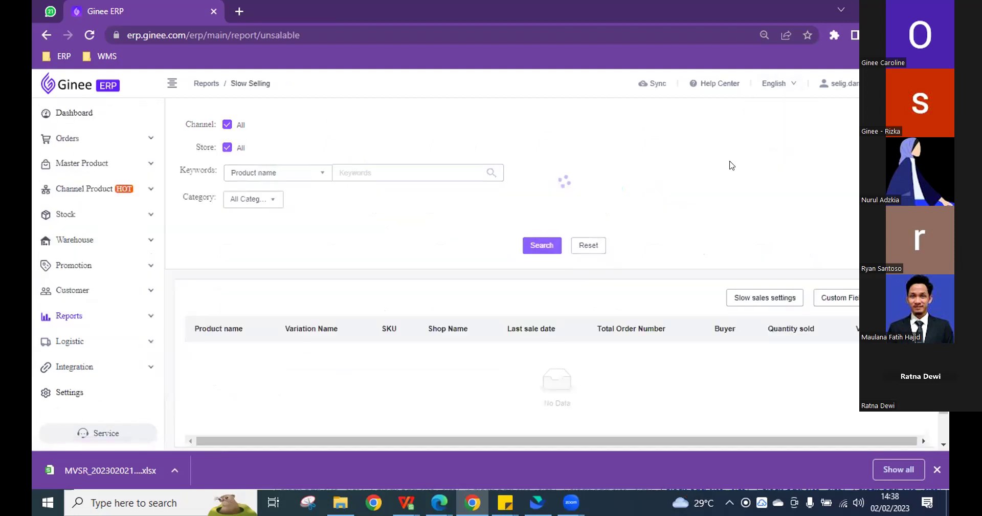
left_click(104, 318)
left_click(102, 361)
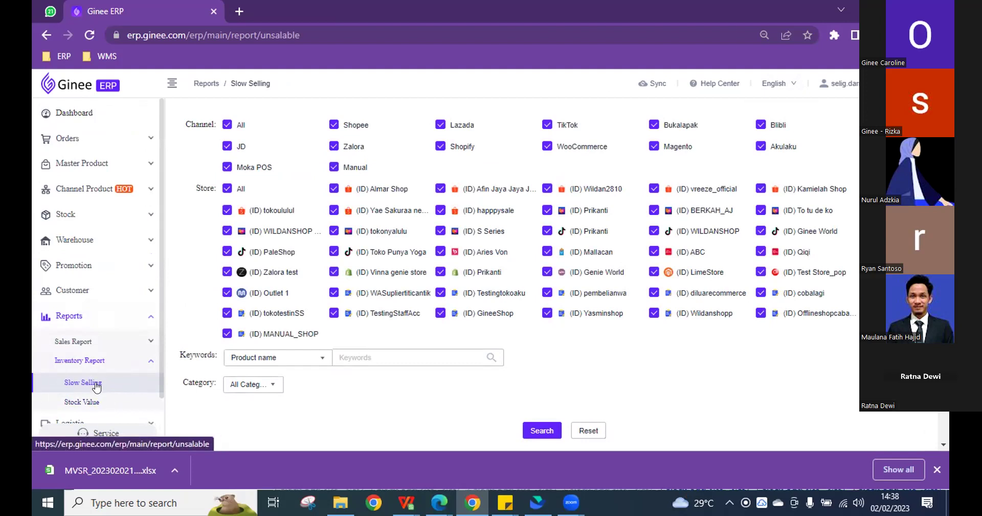
Switch the interface language back to Bahasa and show the reports listed under Laporan Inventaris
left_click(789, 86)
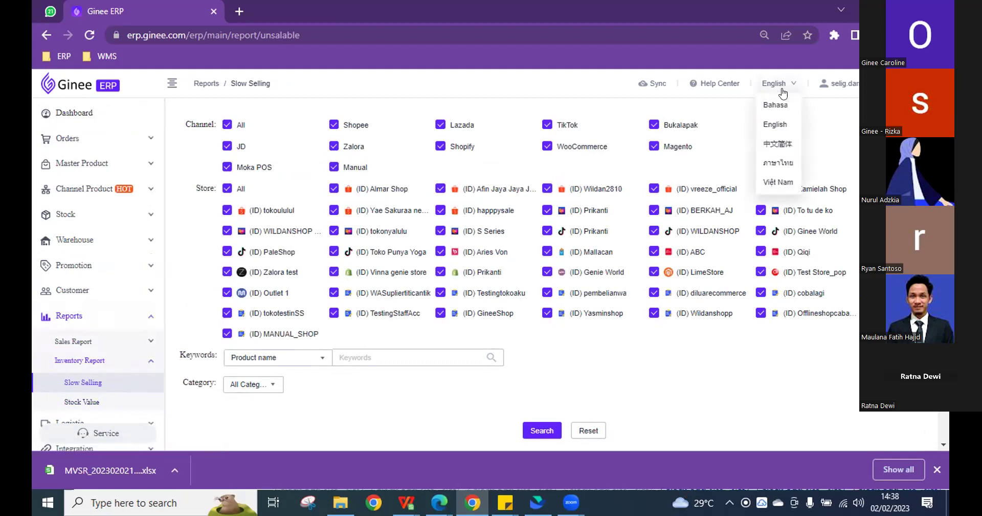
left_click(776, 105)
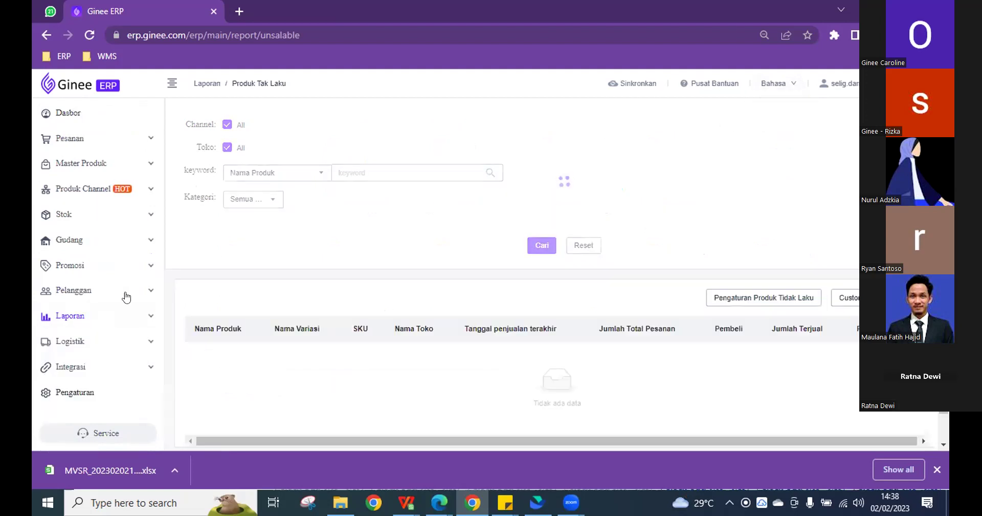
left_click(102, 318)
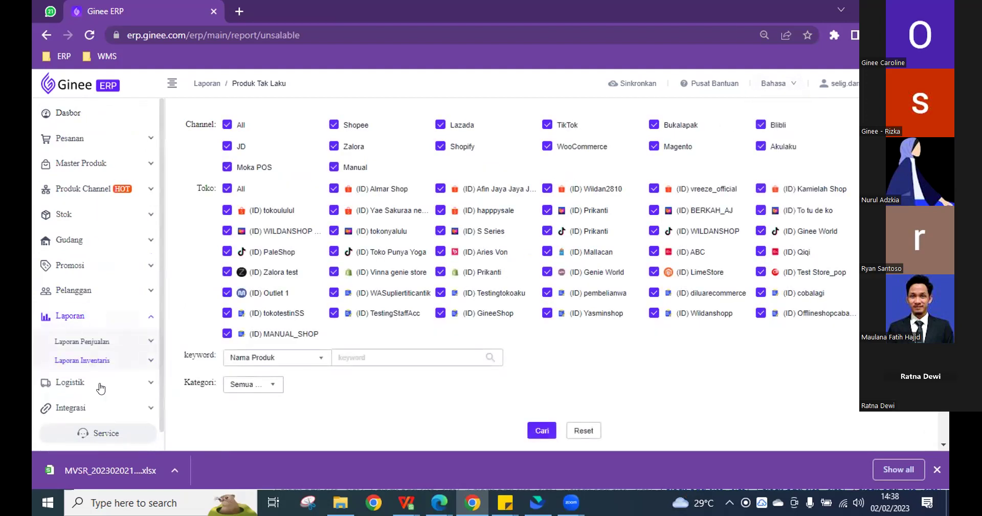
left_click(115, 361)
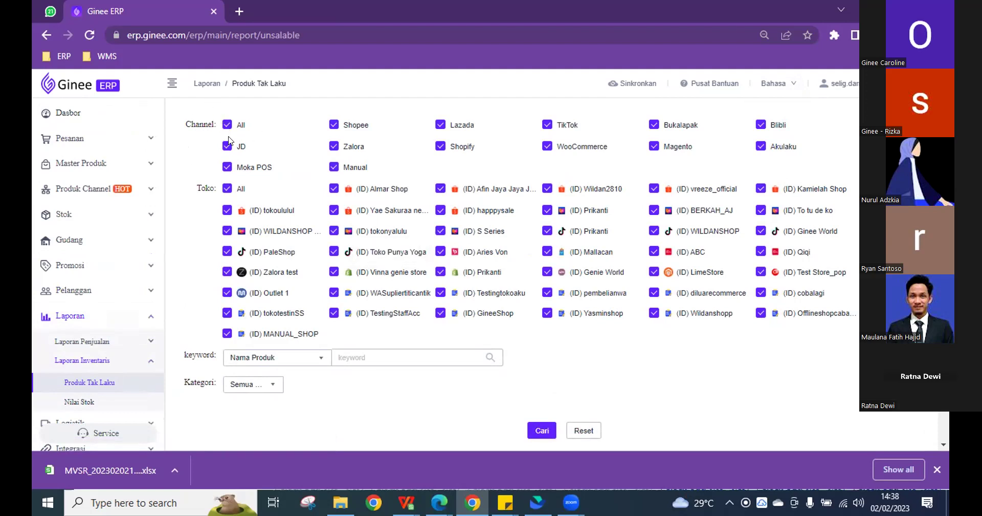
Search the slow-selling products across all channels and stores without a keyword and review the listed products
scroll(320, 366, "down", 1)
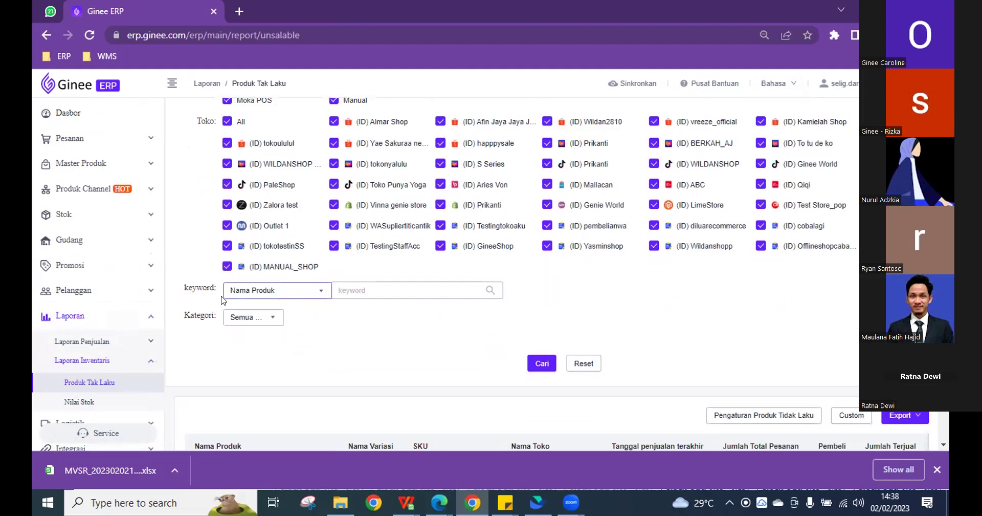
left_click(255, 290)
left_click(481, 337)
left_click(538, 364)
scroll(450, 302, "down", 3)
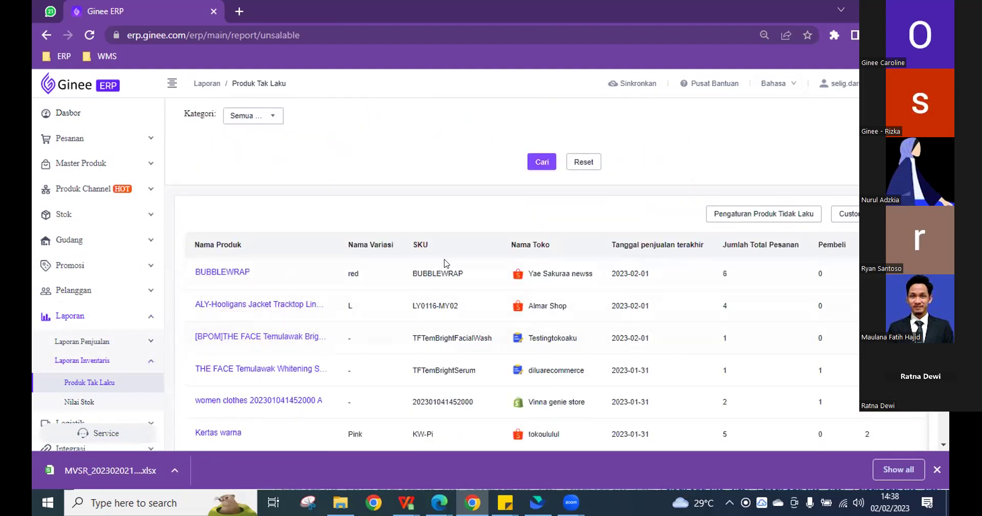
scroll(466, 318, "down", 3)
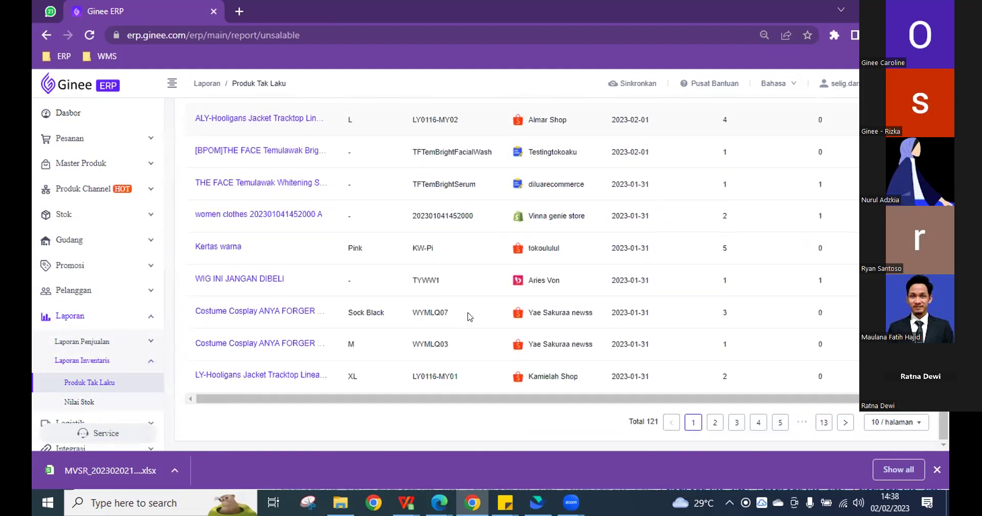
scroll(501, 302, "up", 2)
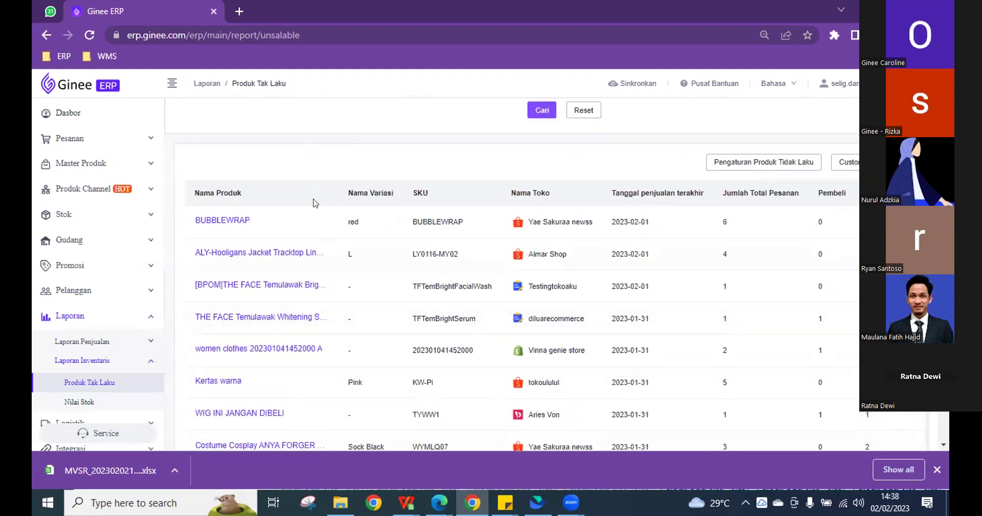
Set the slow-selling condition to fewer than 15 sold within 15 hari, confirm it and review the product list
scroll(315, 256, "up", 3)
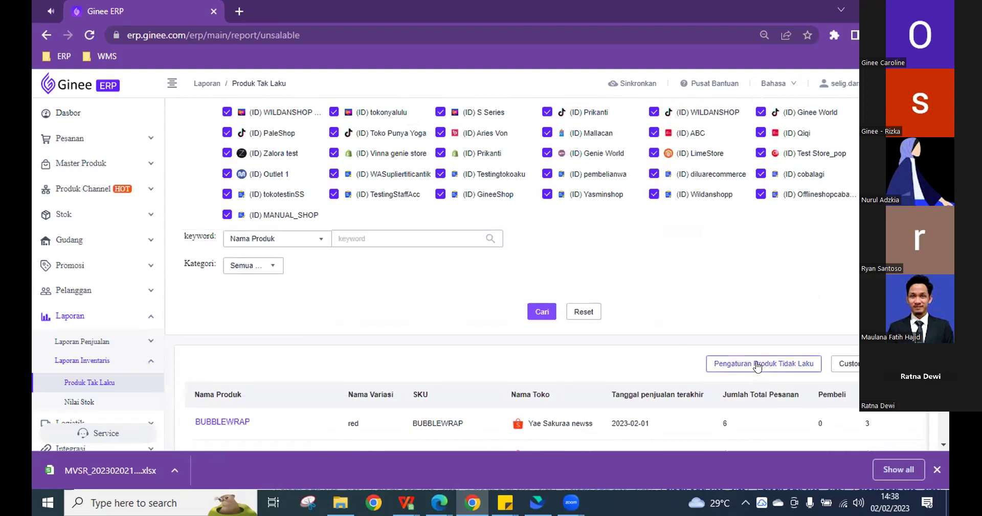
left_click(757, 365)
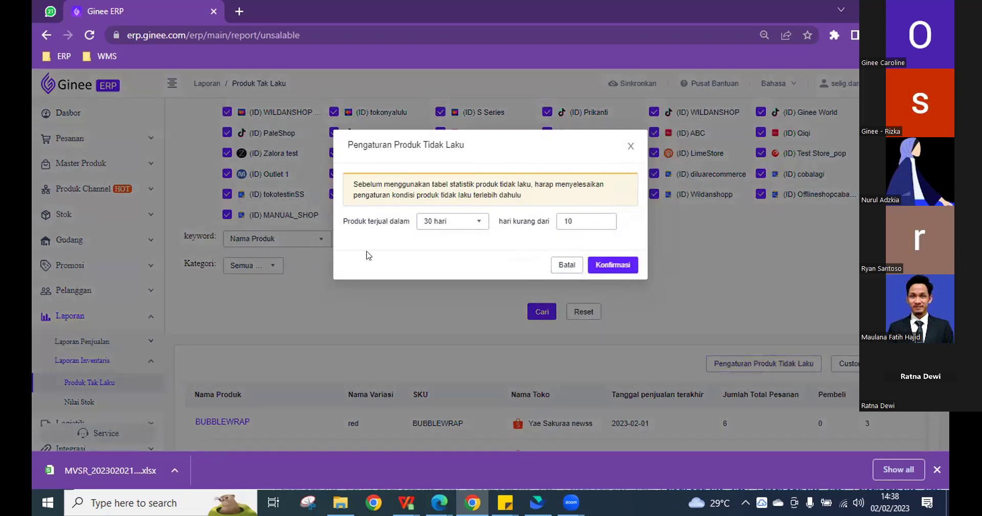
left_click(435, 223)
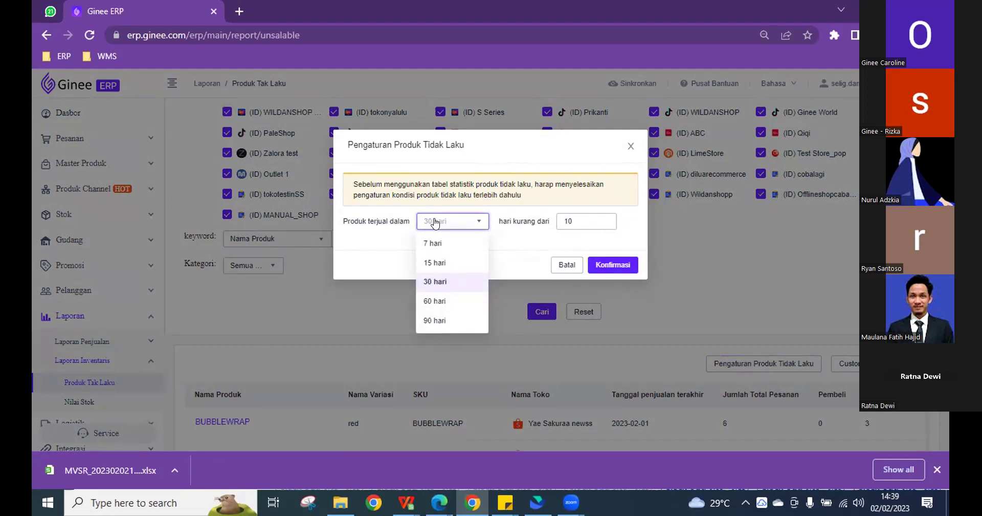
left_click(446, 266)
left_click_drag(598, 220, 497, 226)
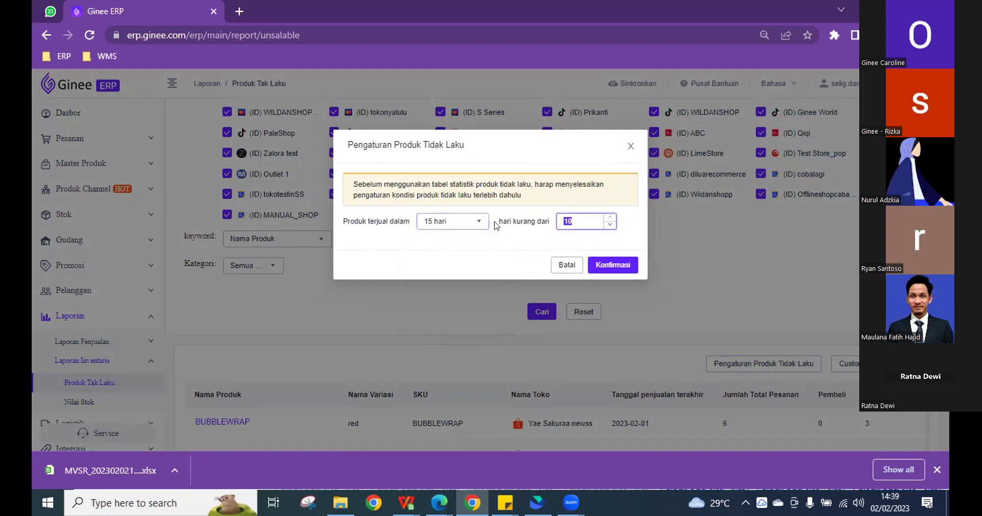
type("15")
left_click(606, 265)
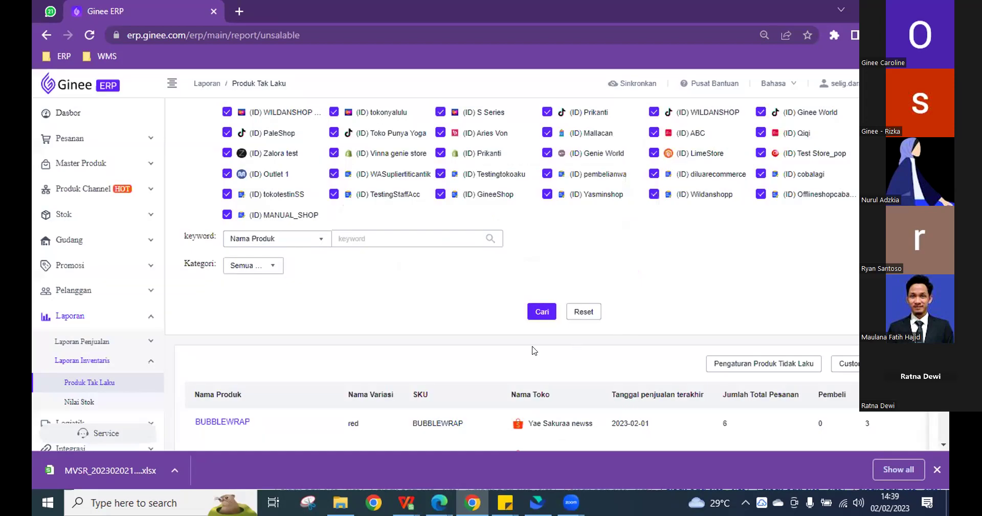
scroll(443, 277, "down", 4)
scroll(545, 313, "down", 3)
scroll(546, 312, "up", 4)
scroll(546, 312, "up", 3)
Review the column visibility and order options in the report's Custom settings and cancel without changes
left_click(847, 364)
scroll(393, 263, "down", 1)
scroll(393, 267, "down", 2)
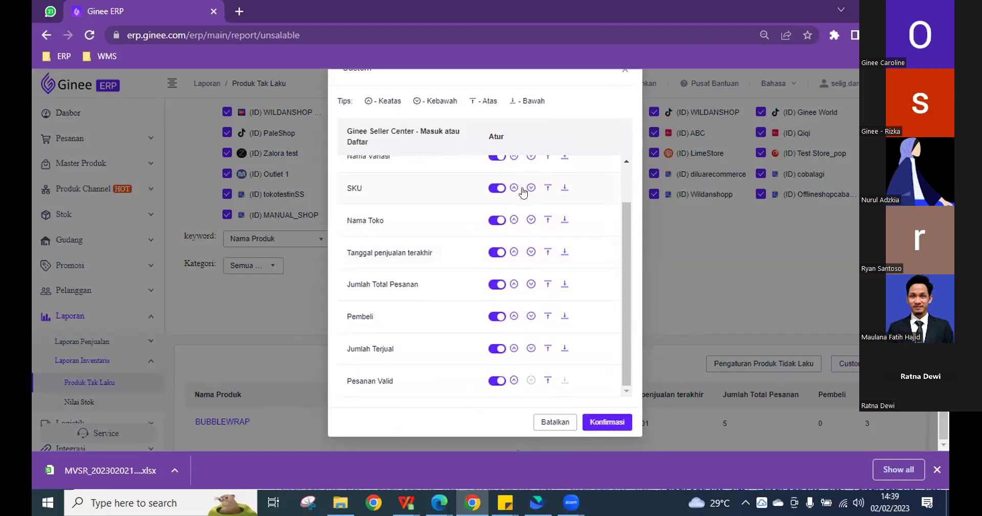
scroll(512, 220, "up", 1)
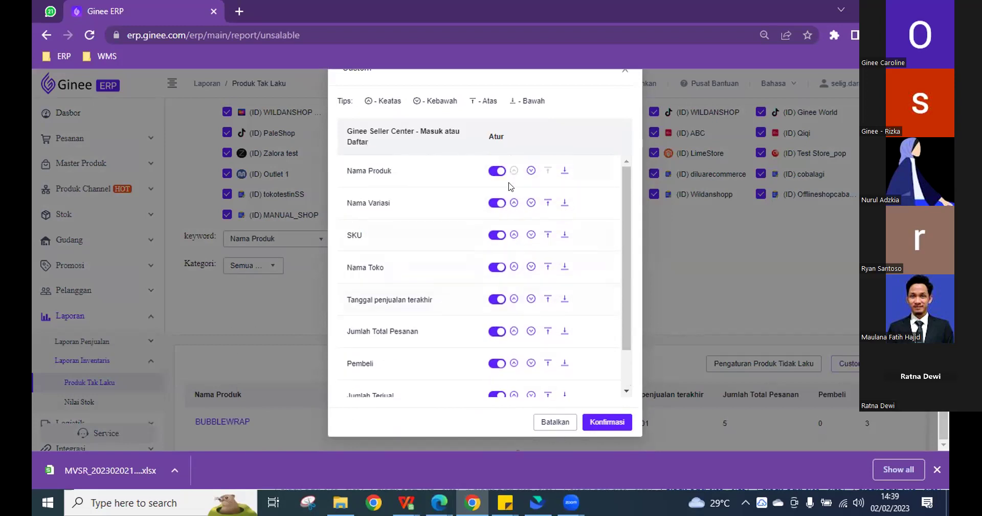
left_click(555, 422)
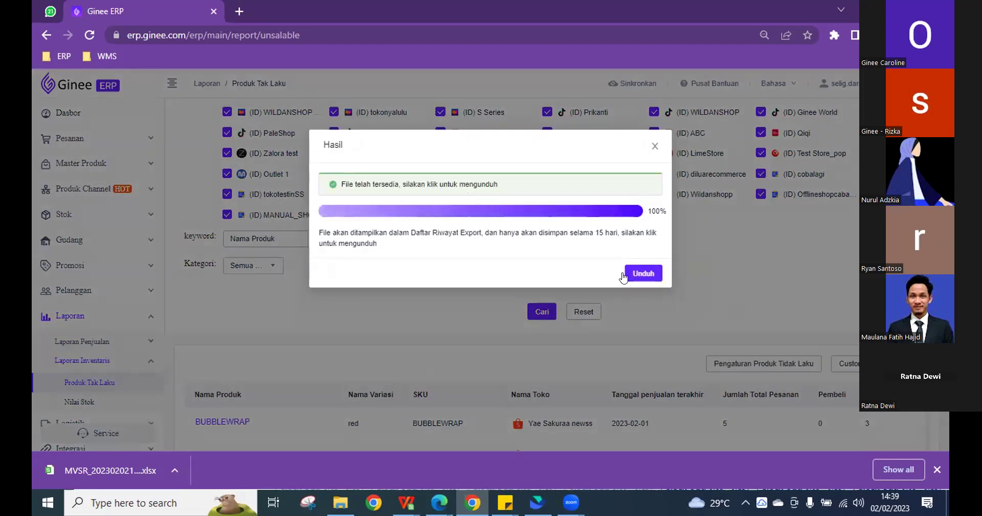
Download the exported slow-selling products file, open it in WPS Office, and switch back to Ginee ERP
left_click(635, 270)
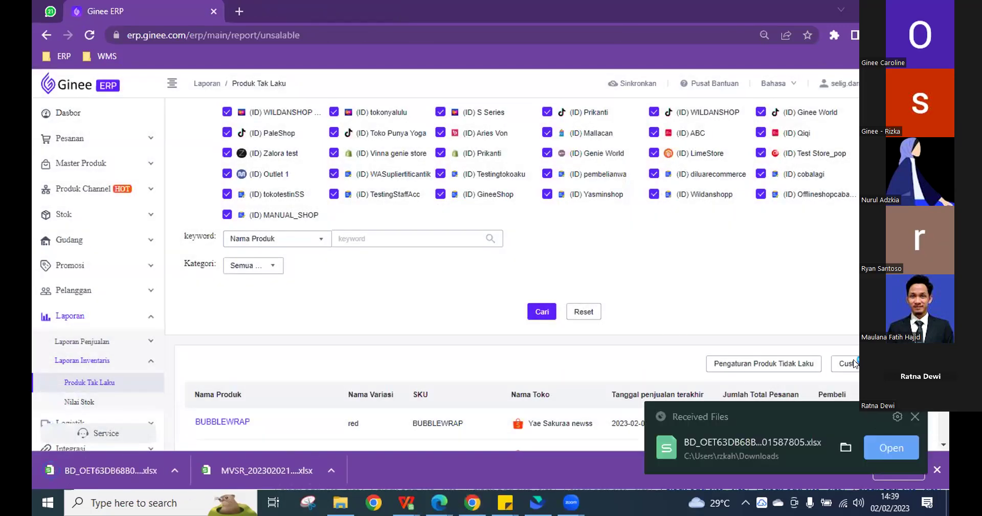
left_click(886, 447)
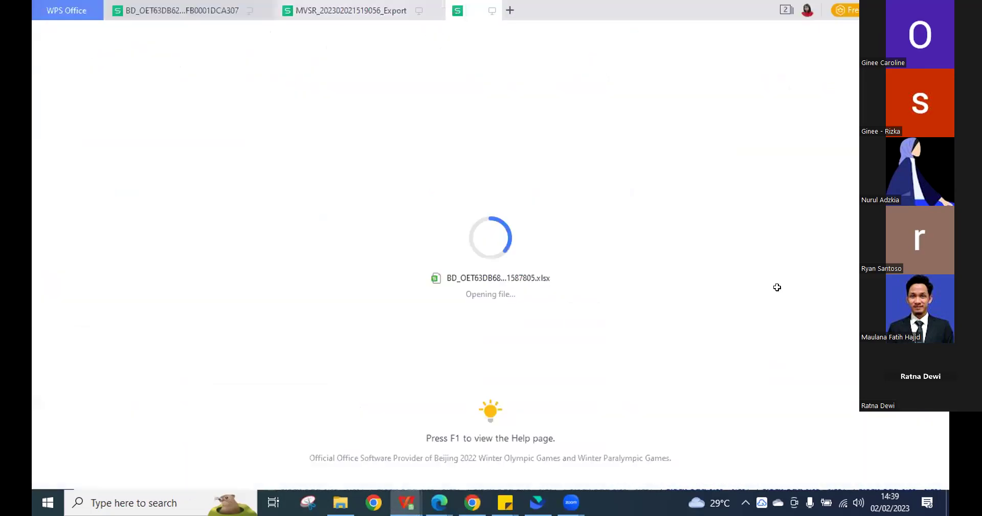
mouse_move(699, 463)
left_mouse_down()
mouse_move(727, 464)
mouse_move(699, 463)
left_mouse_up()
key("alt+Tab")
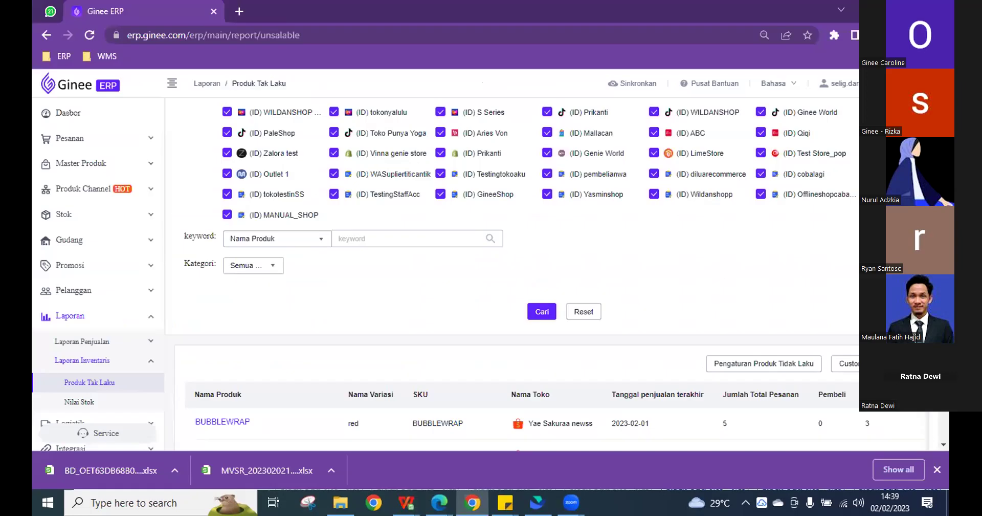
Review the Produk Tak Laku report's export history and its 15-day file retention note, and close the history
left_click(909, 400)
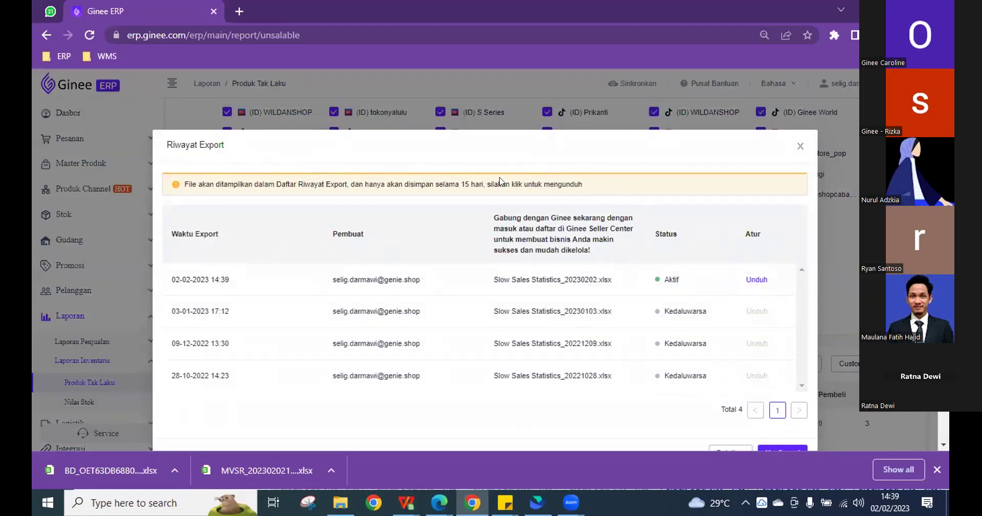
left_click_drag(459, 180, 568, 185)
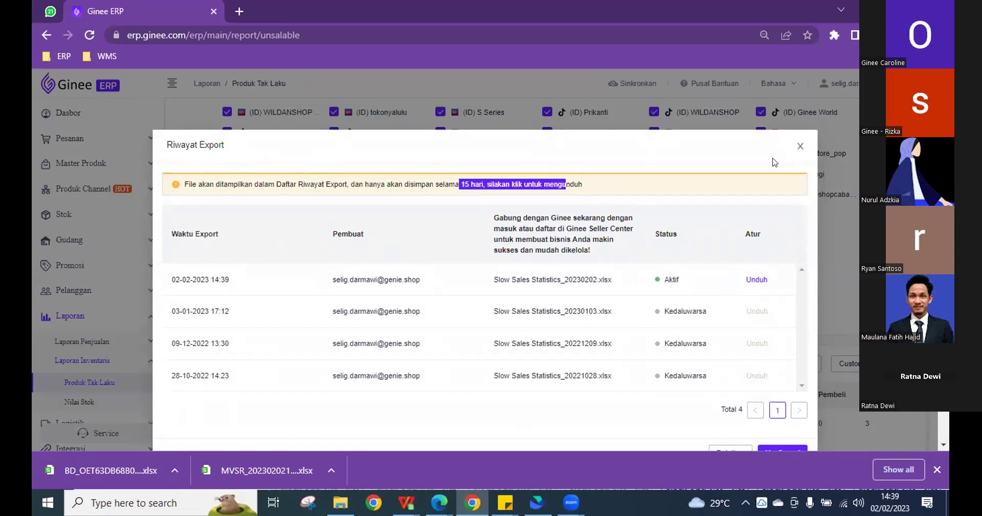
left_click(801, 145)
Open the Nilai Stok report and show the warehouses available in its Nama Gudang filter without selecting one
scroll(148, 286, "down", 1)
left_click(80, 340)
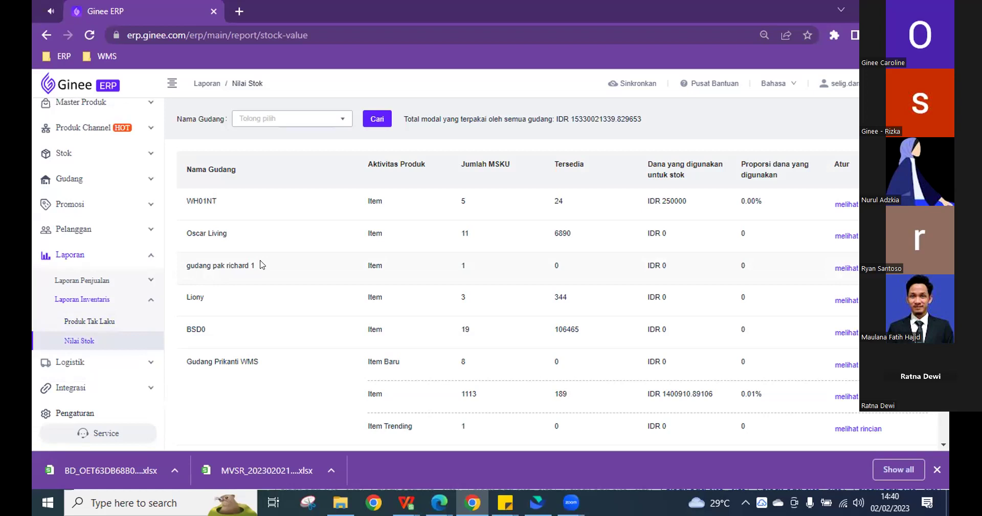
left_click(284, 118)
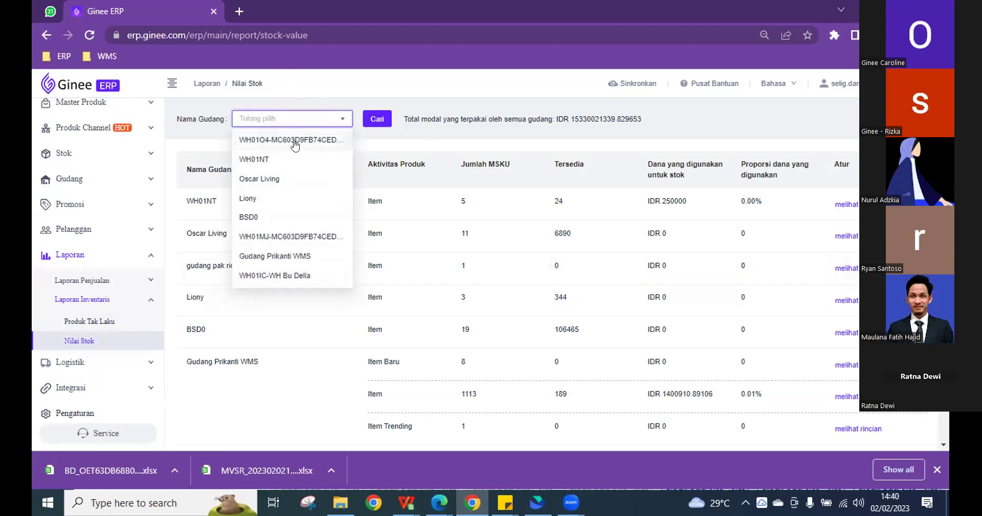
left_click(332, 105)
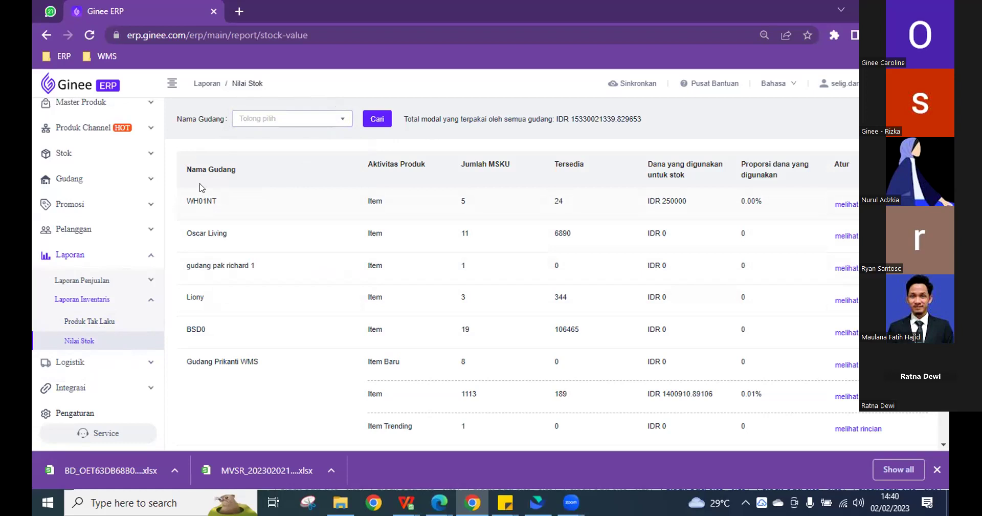
Examine the product activity types per warehouse in the Nilai Stok list, including GINEE's Item Baru entry, and dismiss the browser's downloads bar
scroll(202, 188, "down", 5)
scroll(243, 158, "up", 5)
left_click_drag(368, 201, 400, 205)
scroll(371, 190, "down", 3)
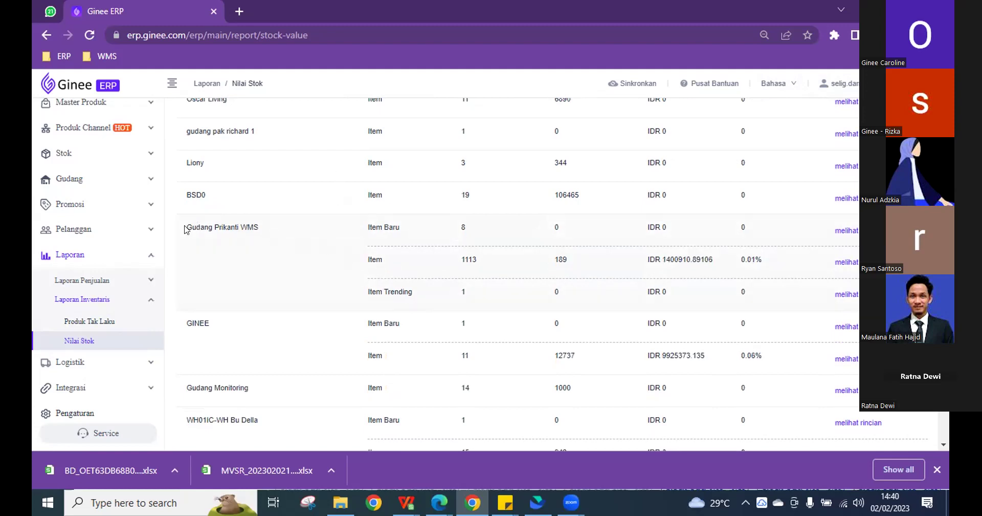
scroll(247, 329, "down", 1)
left_click_drag(368, 255, 406, 258)
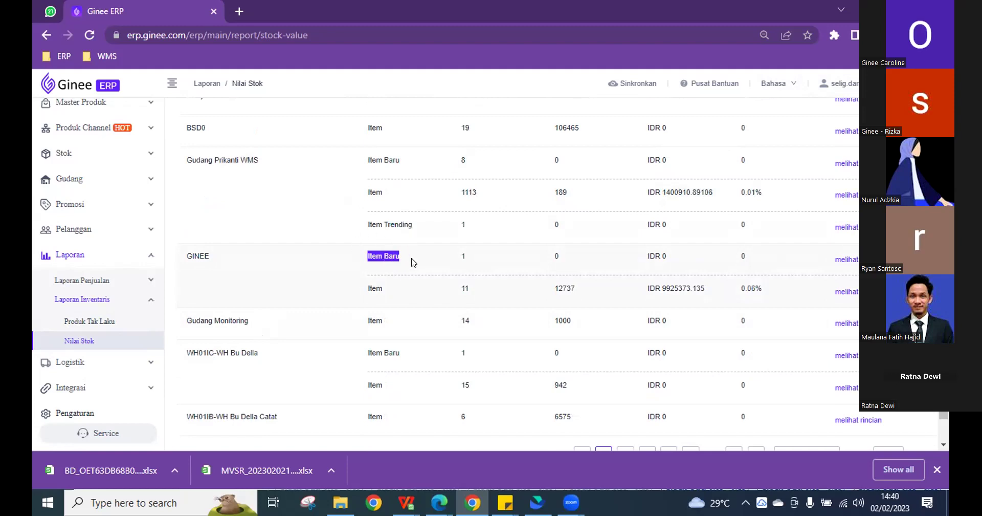
scroll(491, 331, "down", 1)
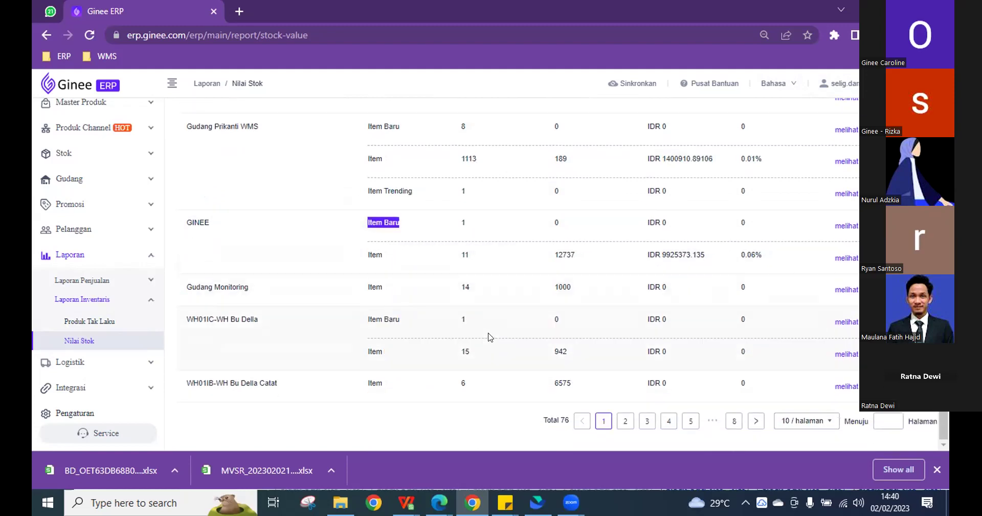
scroll(450, 334, "up", 4)
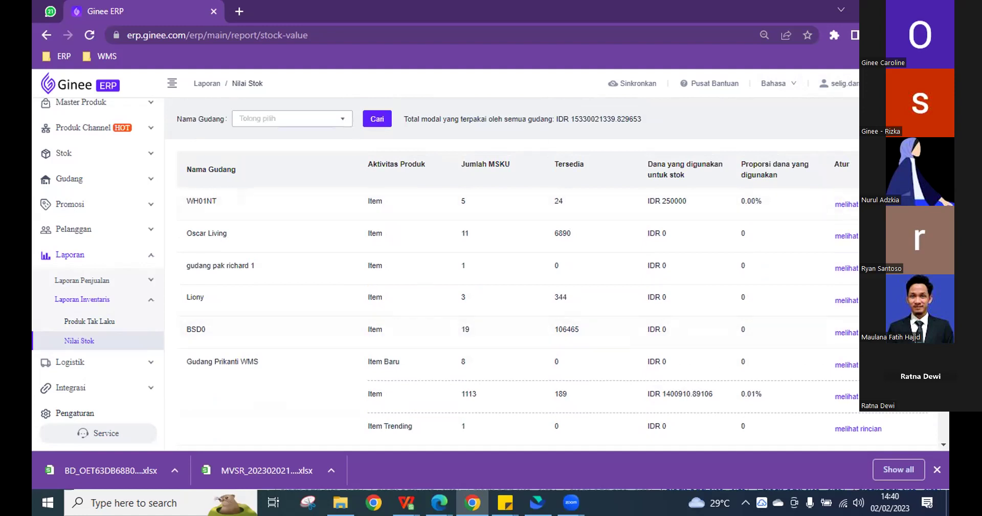
left_click(938, 469)
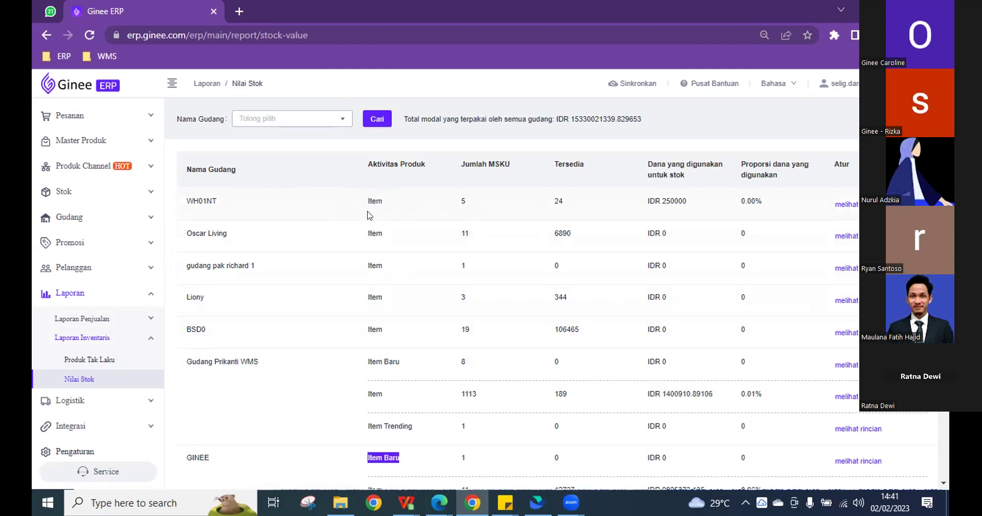
Examine WH01NT's MSKU count, the funds used for its stock and the proportion of funds used
left_click_drag(457, 200, 474, 202)
double_click(462, 201)
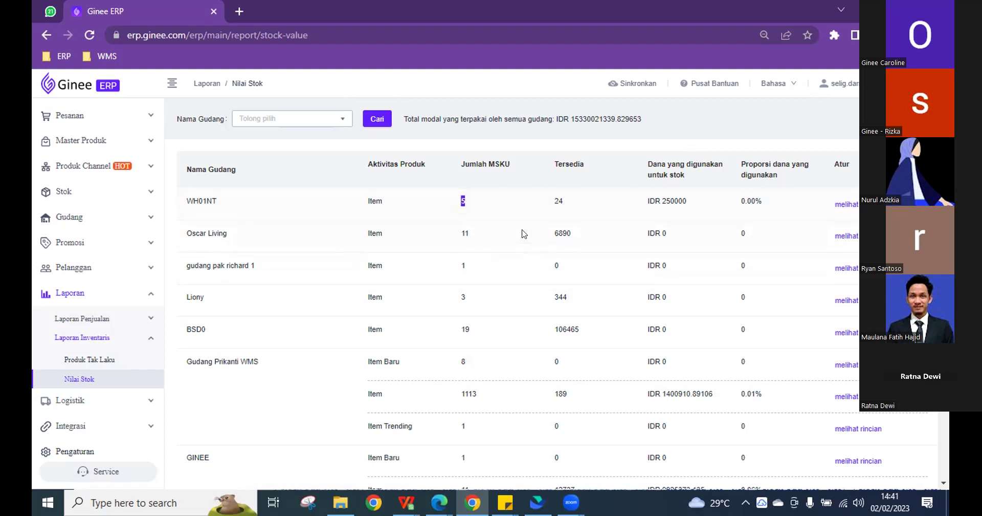
left_click_drag(696, 202, 638, 204)
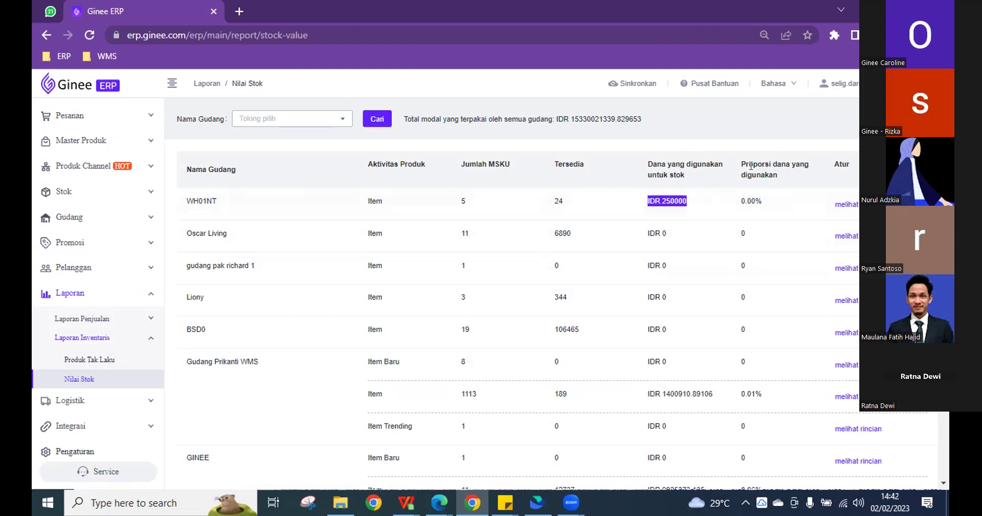
left_click_drag(766, 202, 740, 201)
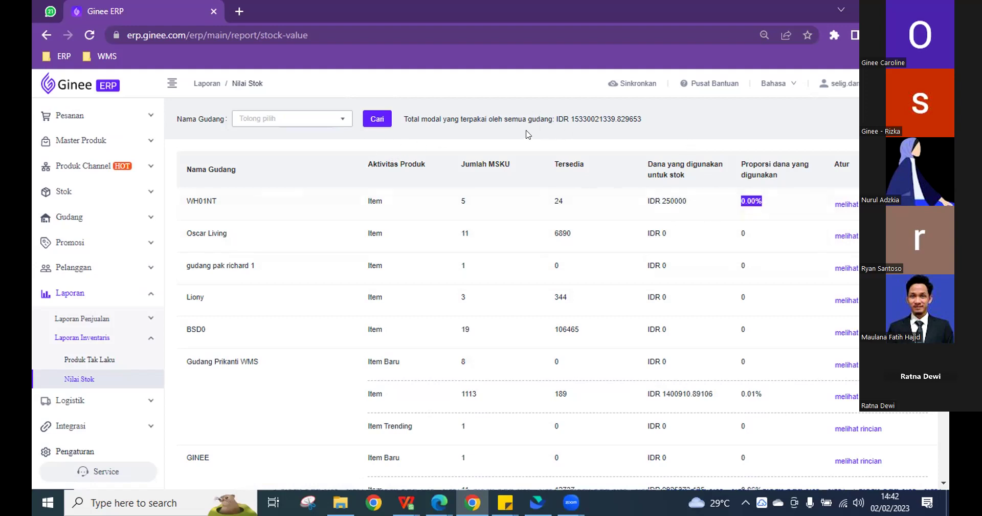
Compare the total capital used by all warehouses with WH01NT's stock funds and proportion
left_click(406, 116)
left_click_drag(405, 117, 659, 114)
left_click(600, 115)
left_click_drag(572, 119, 634, 119)
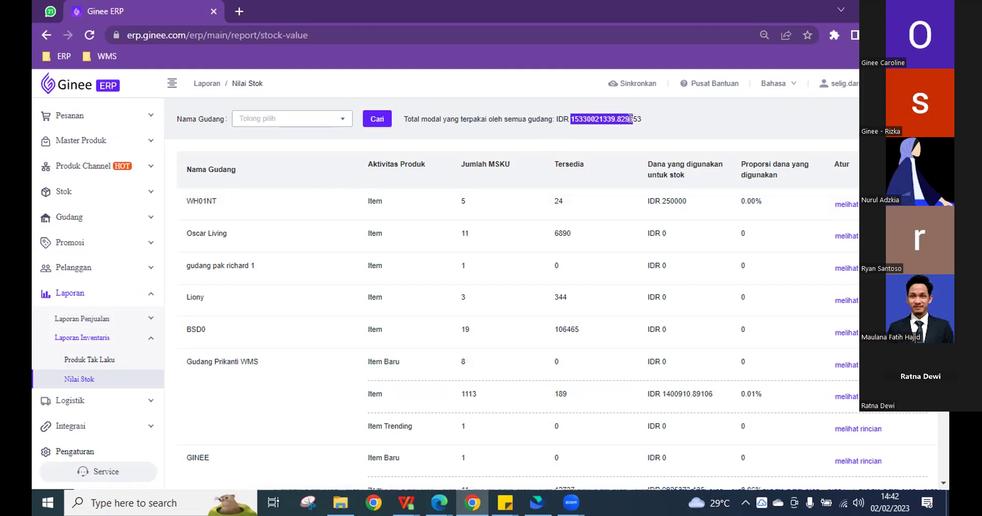
left_click_drag(738, 201, 778, 203)
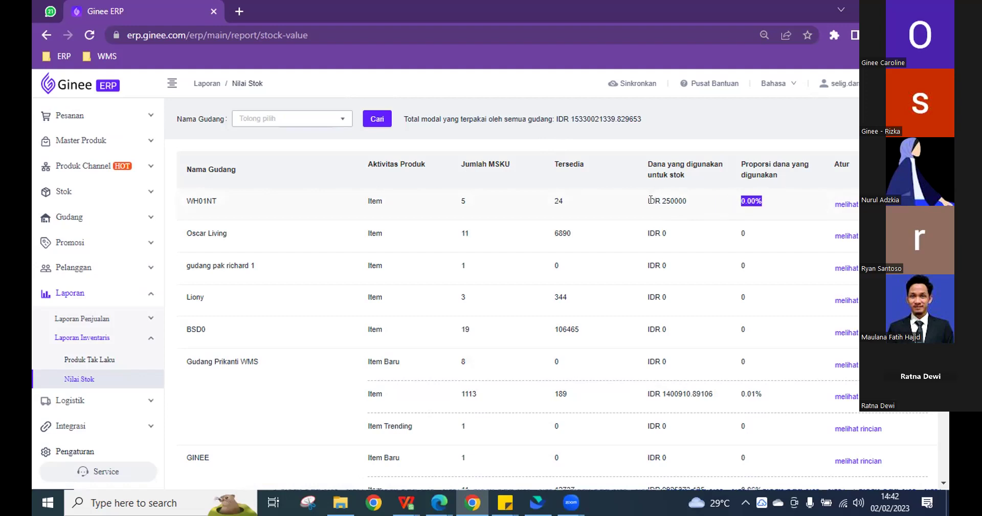
double_click(680, 200)
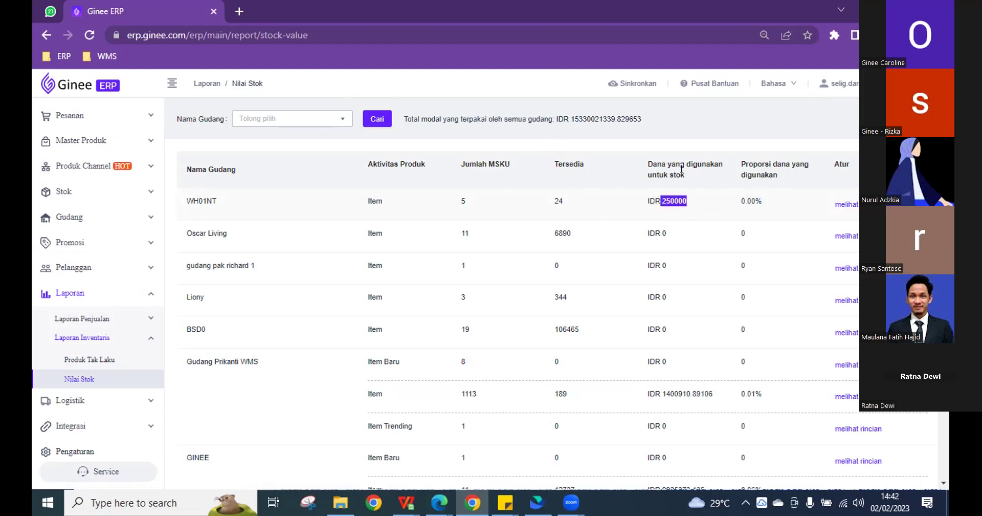
left_click(569, 115)
left_click_drag(570, 115, 660, 117)
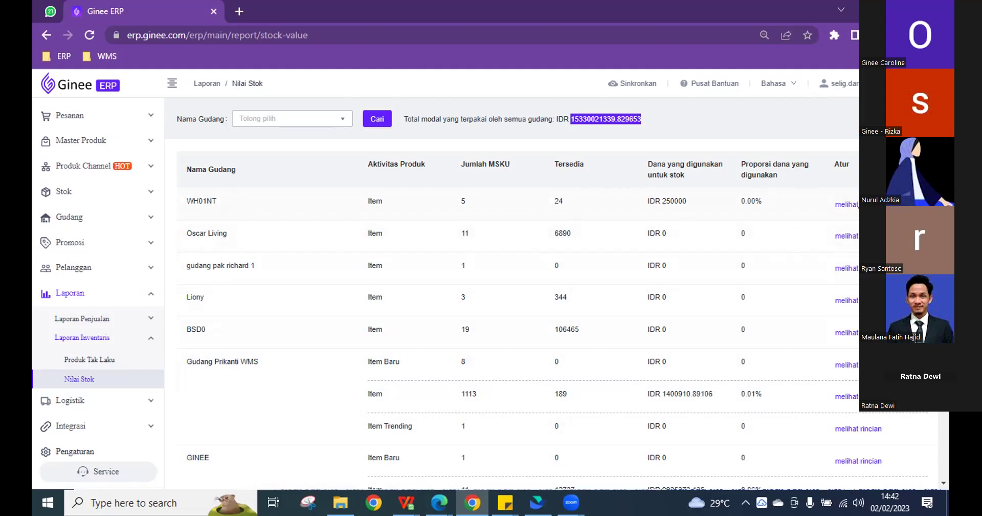
View the stock value details of WH01NT's products, close them and point out the warehouse's product activity
left_click(845, 204)
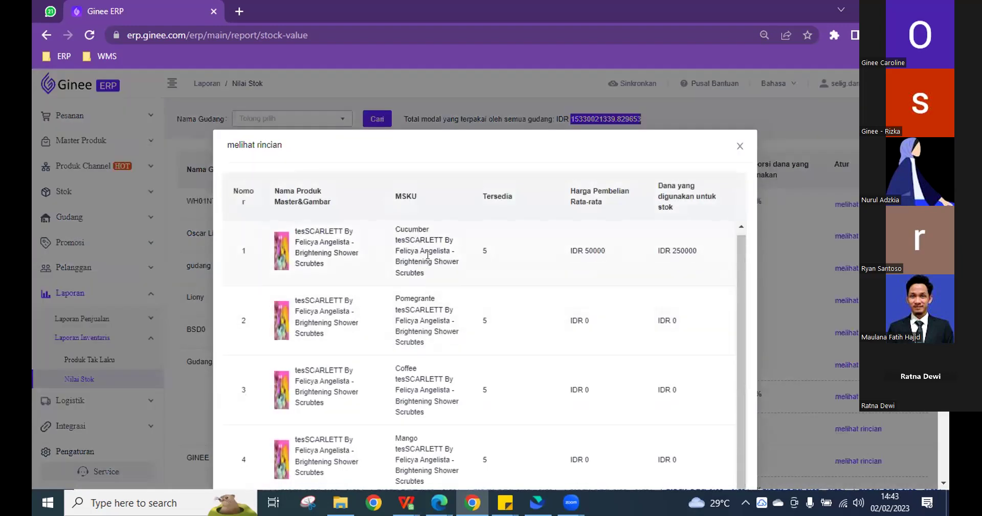
scroll(440, 327, "down", 3)
scroll(450, 395, "up", 3)
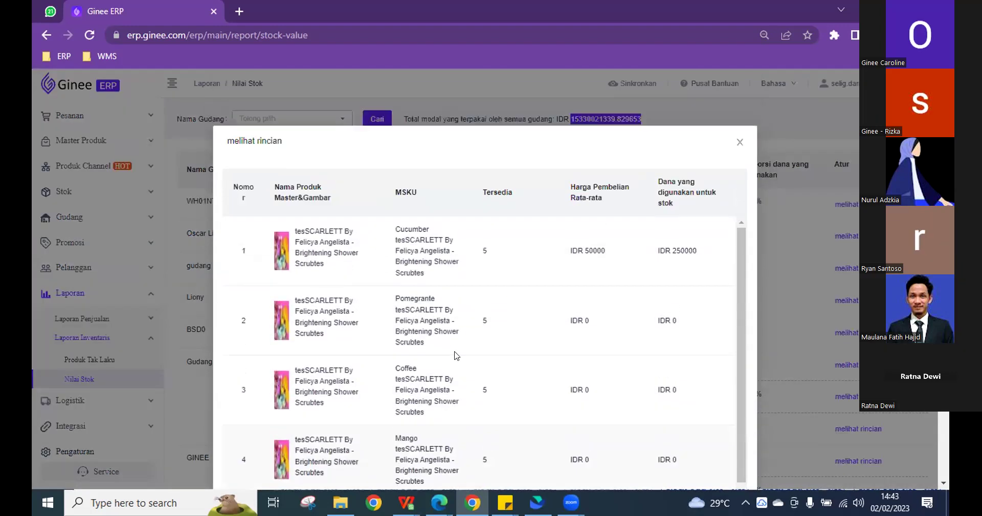
left_click(739, 142)
double_click(375, 197)
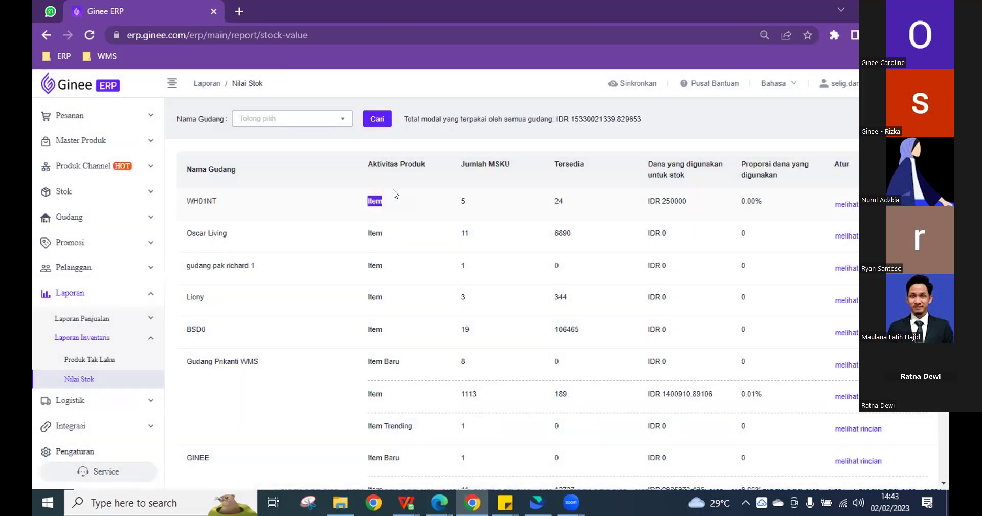
Reopen WH01NT's stock details, examine the product names through to the last entry, tali tas maung, and close them
left_click(847, 204)
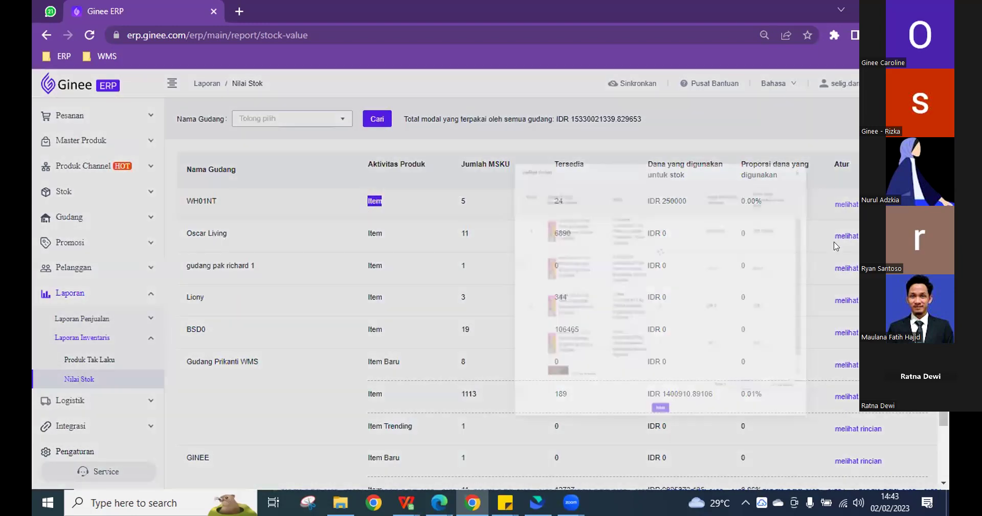
scroll(384, 267, "down", 1)
scroll(427, 289, "up", 1)
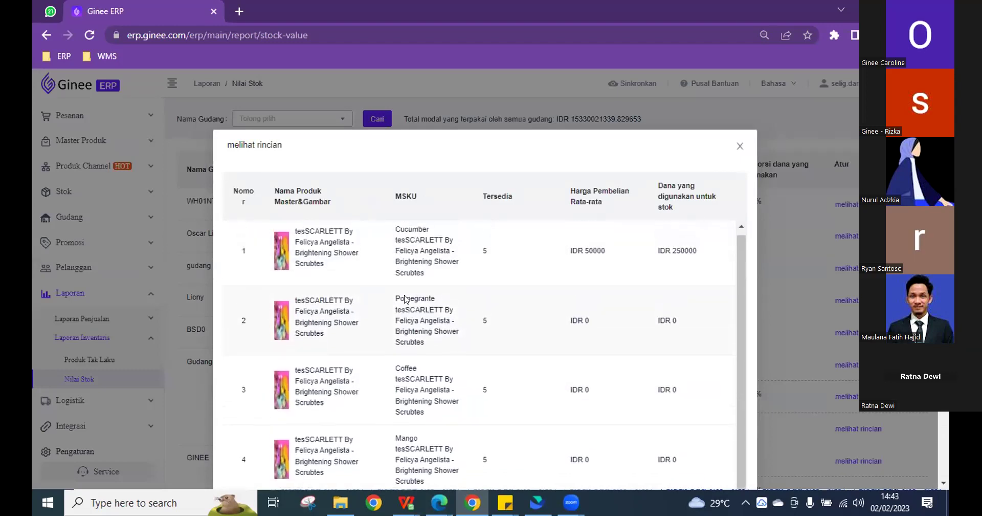
double_click(296, 231)
scroll(384, 287, "down", 4)
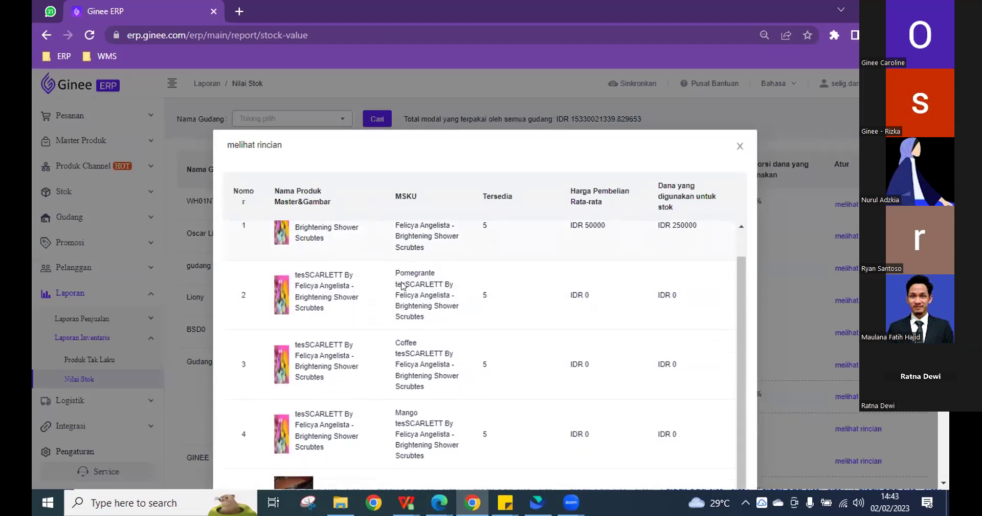
scroll(381, 361, "down", 1)
left_click_drag(319, 368, 360, 368)
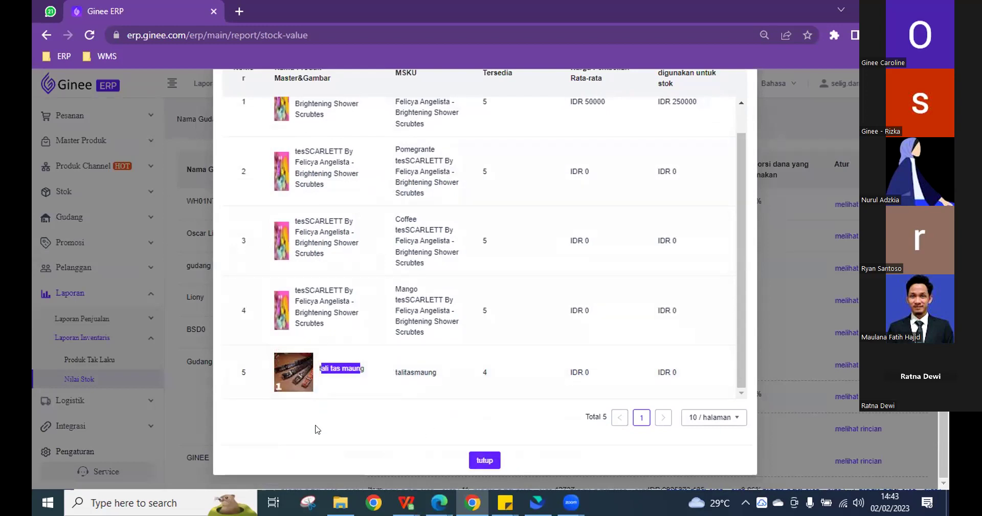
left_click(494, 460)
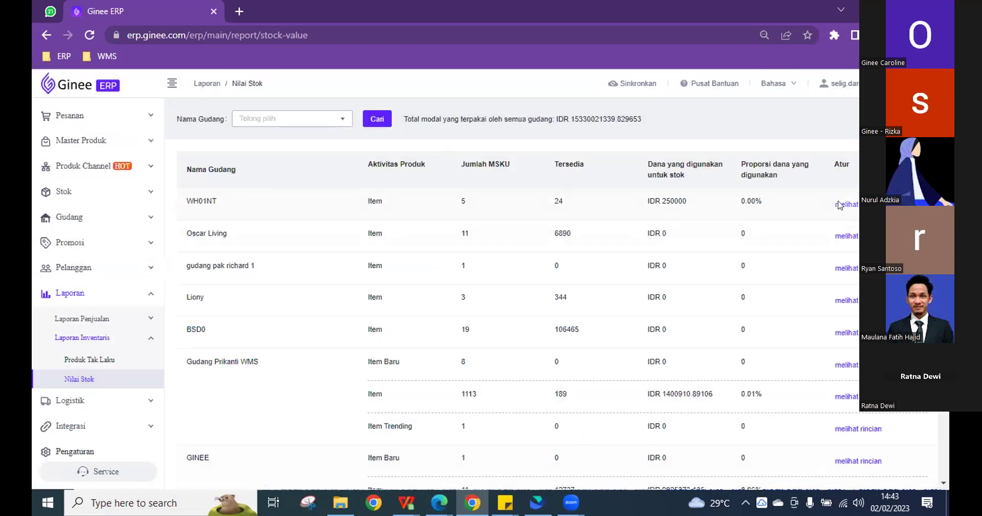
Check WH01NT's average purchase prices and stock funds in its details, close them and skim the remaining warehouses
left_click(850, 205)
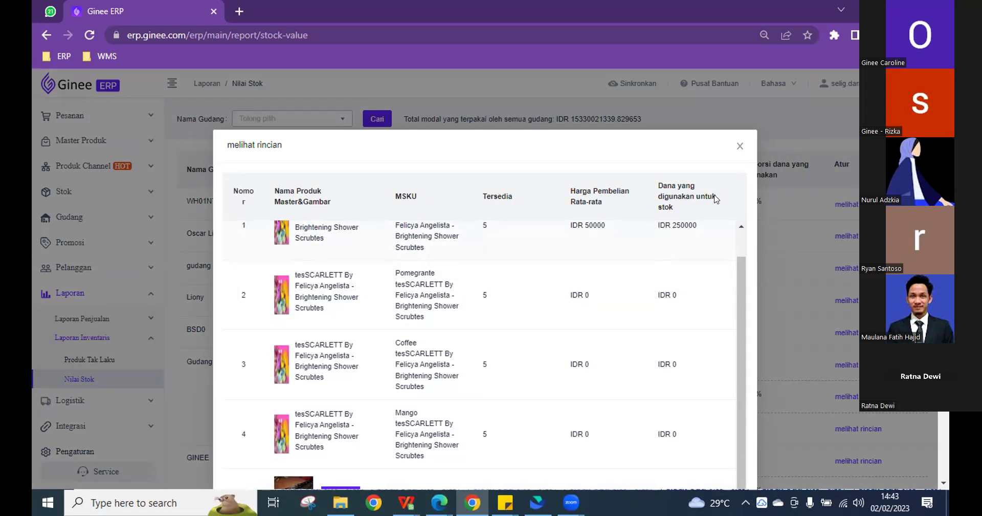
left_click(739, 153)
scroll(512, 307, "down", 4)
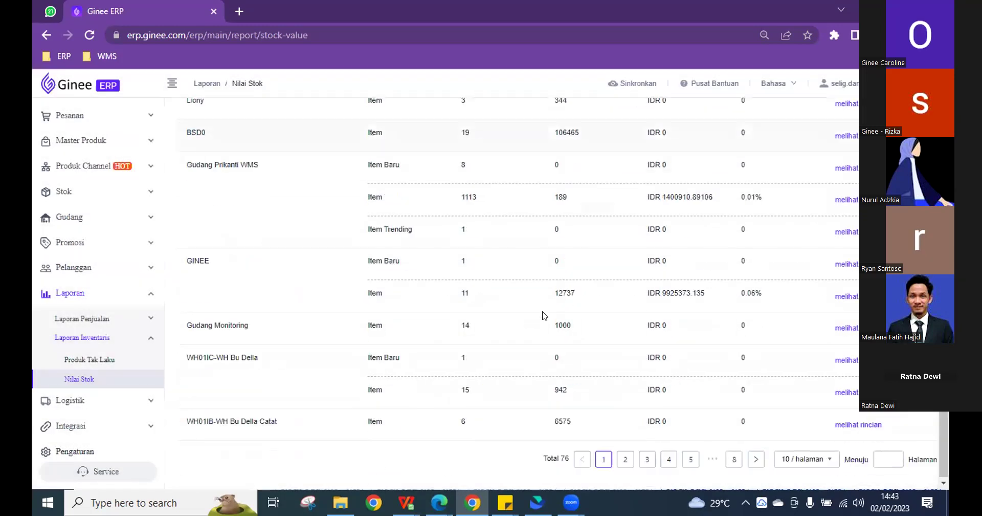
scroll(762, 391, "up", 4)
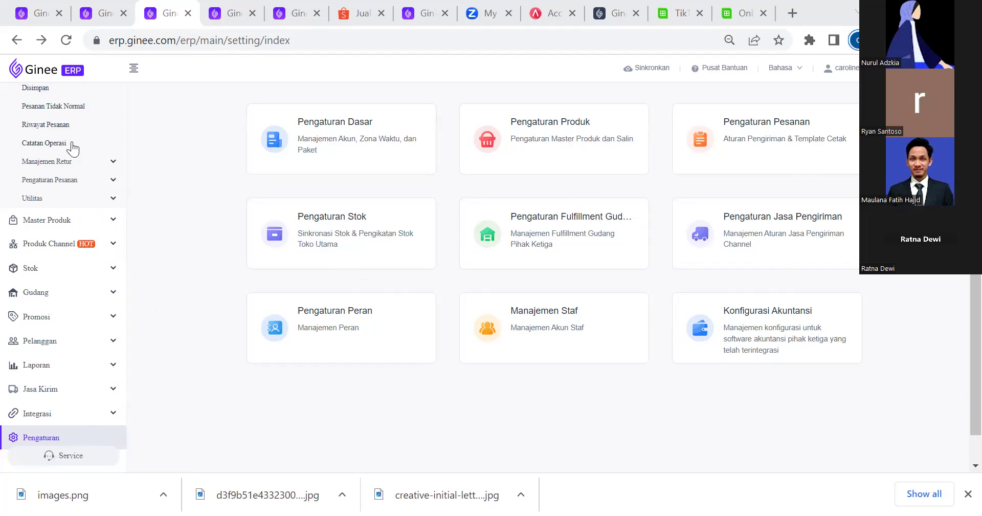
Collapse the Pesanan group and open the Pengaturan Dasar page from the settings overview
scroll(72, 141, "up", 3)
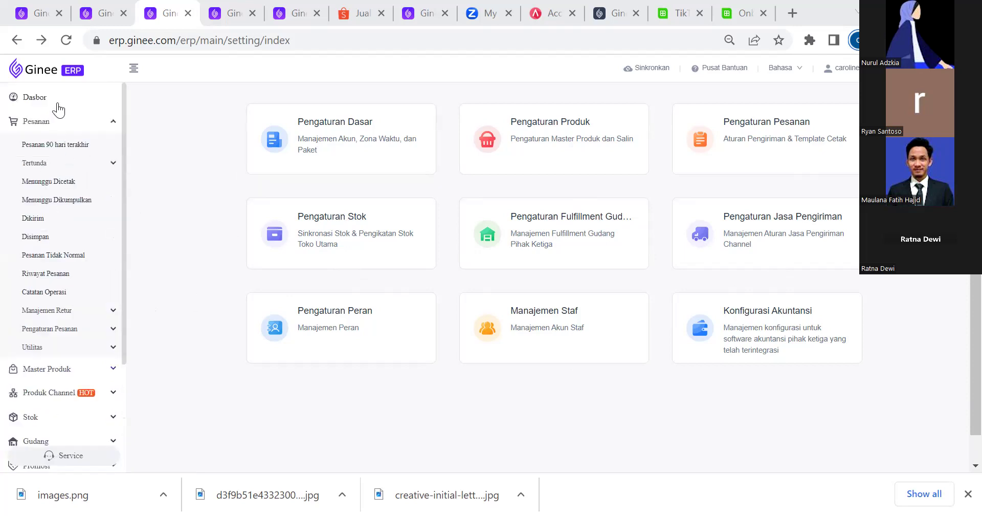
left_click(59, 130)
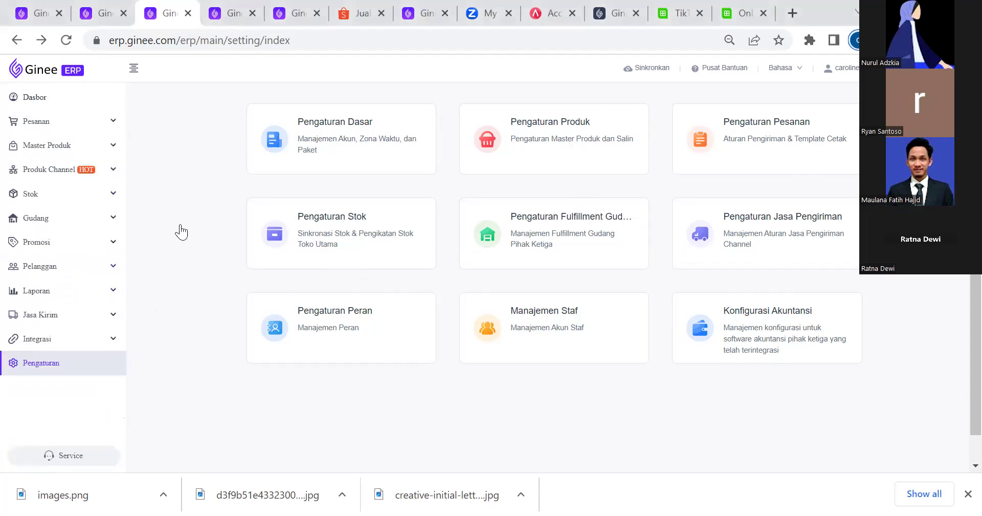
left_click(339, 140)
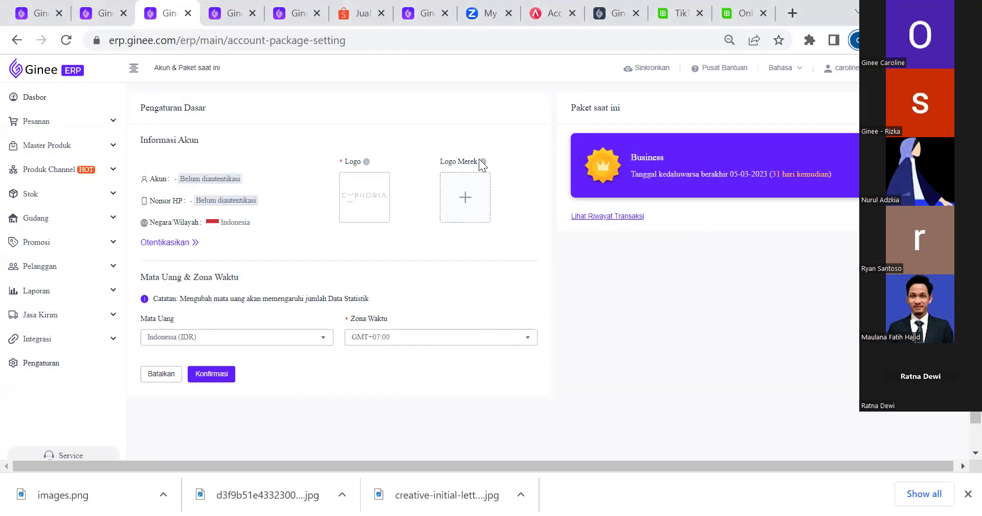
Point out the Logo Merek upload area and show its recommended image size and format
left_click_drag(463, 161, 487, 141)
left_click(449, 161)
left_click_drag(510, 193, 430, 168)
left_click(457, 175)
mouse_move(484, 160)
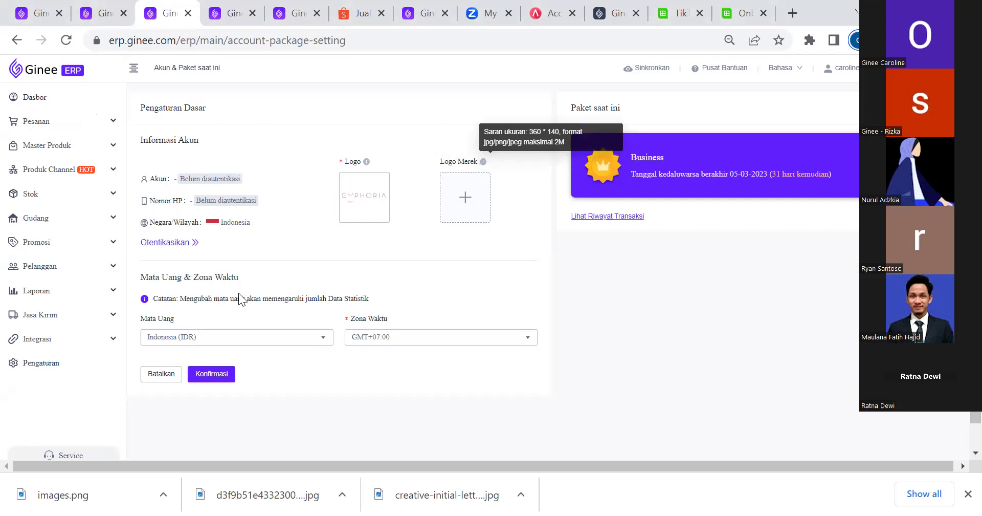
Leave the Pengaturan Dasar page without saving changes and open Pengaturan Produk from the settings overview
scroll(233, 137, "down", 1)
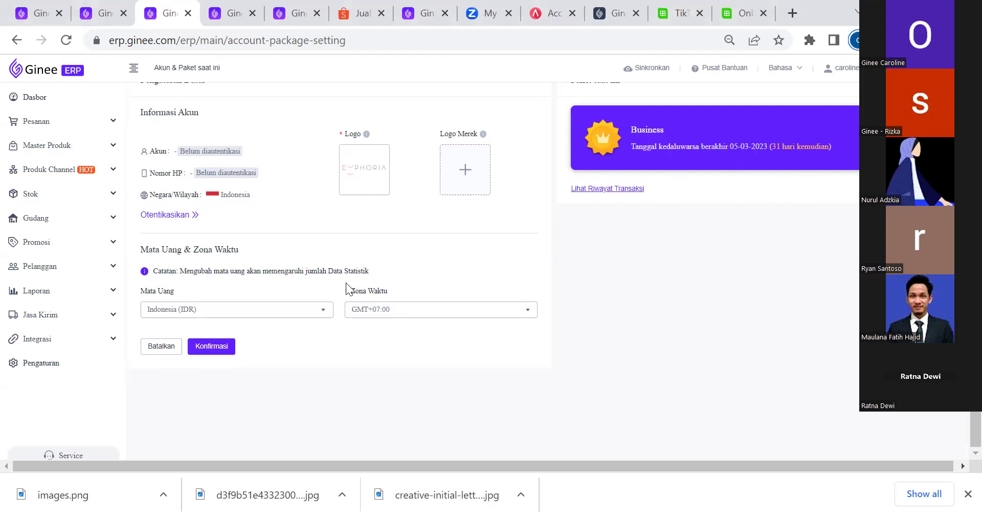
left_click(161, 345)
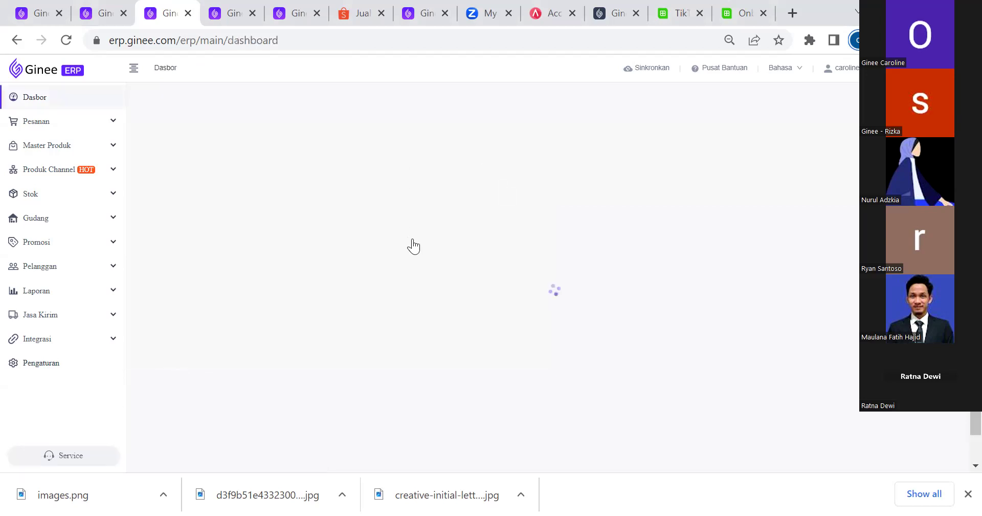
left_click(38, 374)
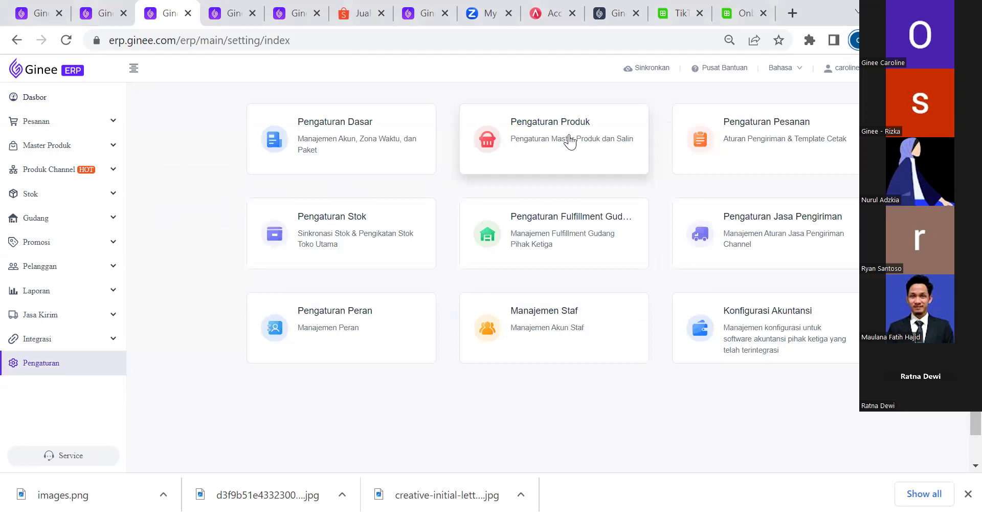
left_click(569, 141)
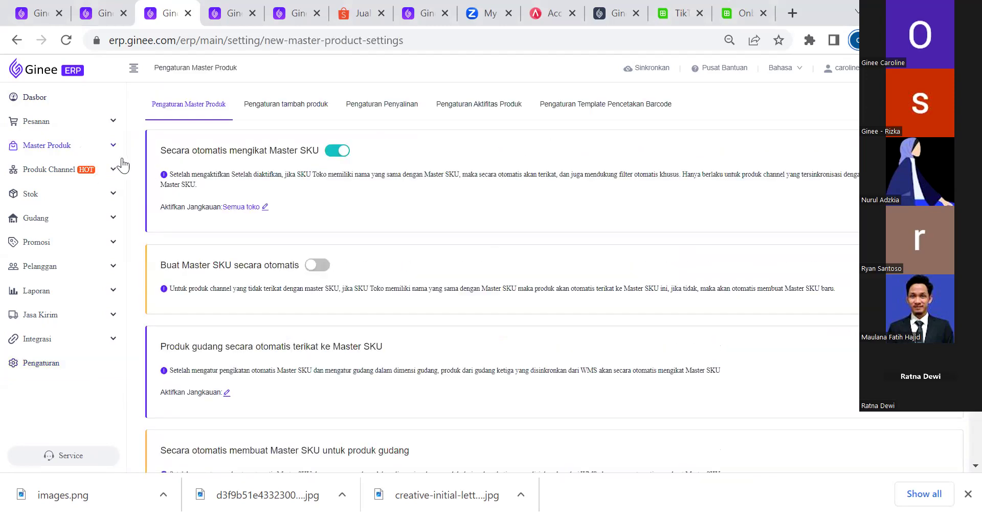
Point out the Secara otomatis mengikat Master SKU setting and expand the Master Produk and Produk Channel groups
left_click(94, 148)
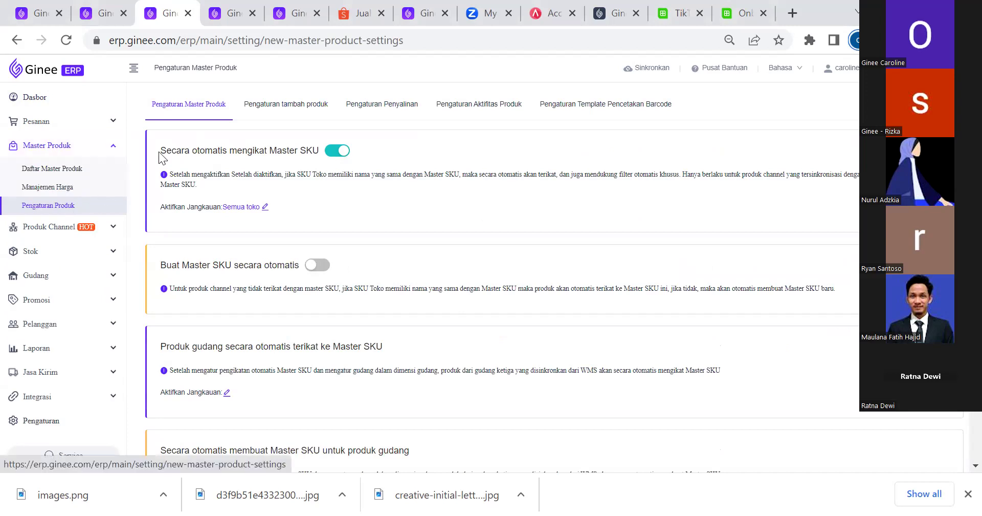
left_click_drag(160, 150, 319, 149)
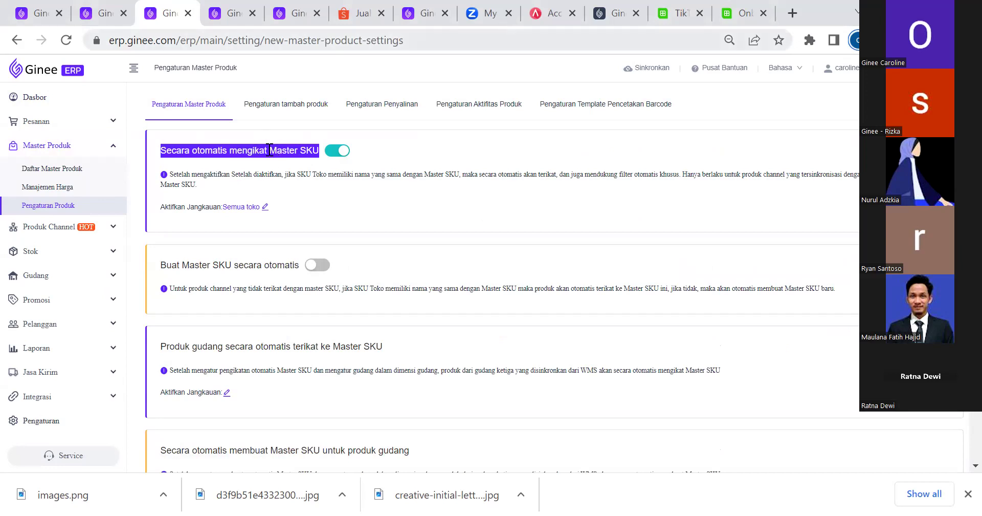
left_click(150, 170)
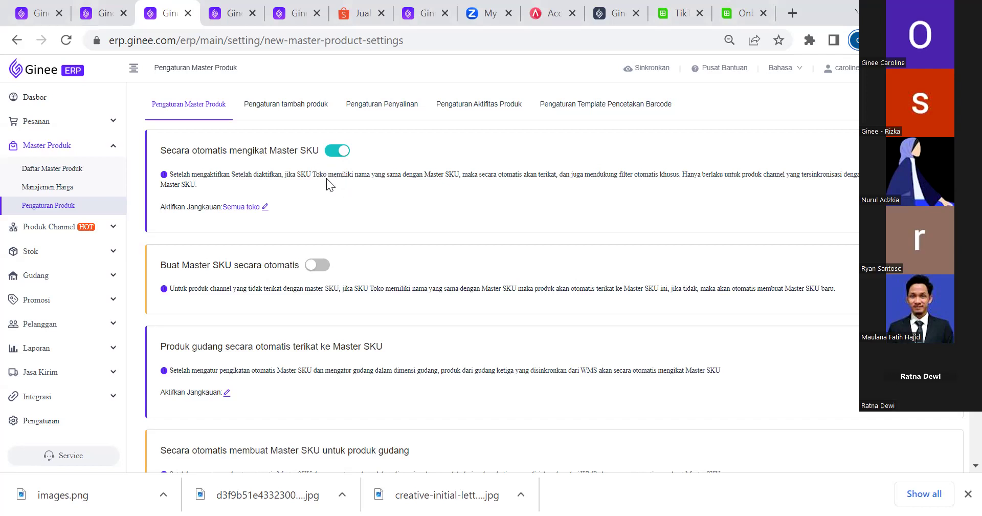
left_click(39, 223)
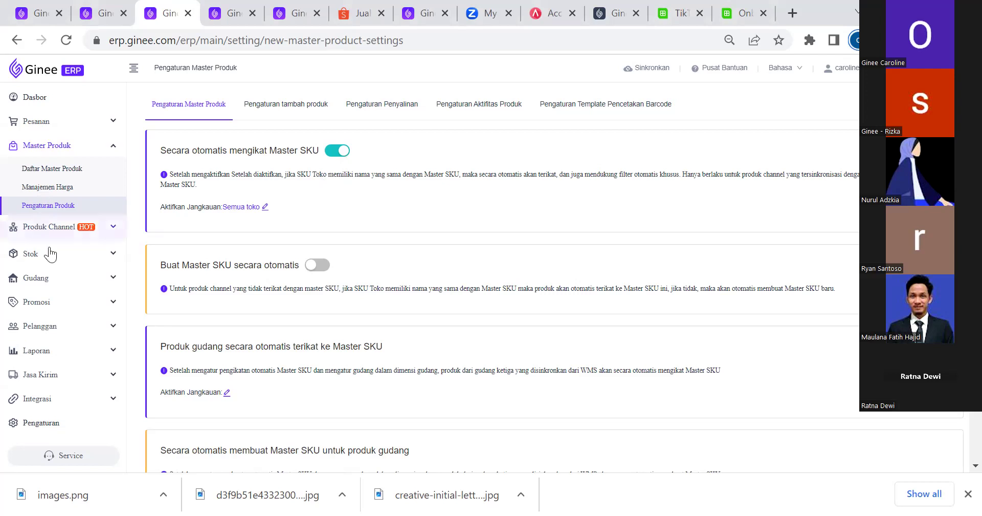
Open the store scope of automatic Master SKU binding and try activation by channel with Akulaku, Blibli and Bukalapak
left_click_drag(162, 207, 166, 207)
left_click_drag(269, 214, 269, 214)
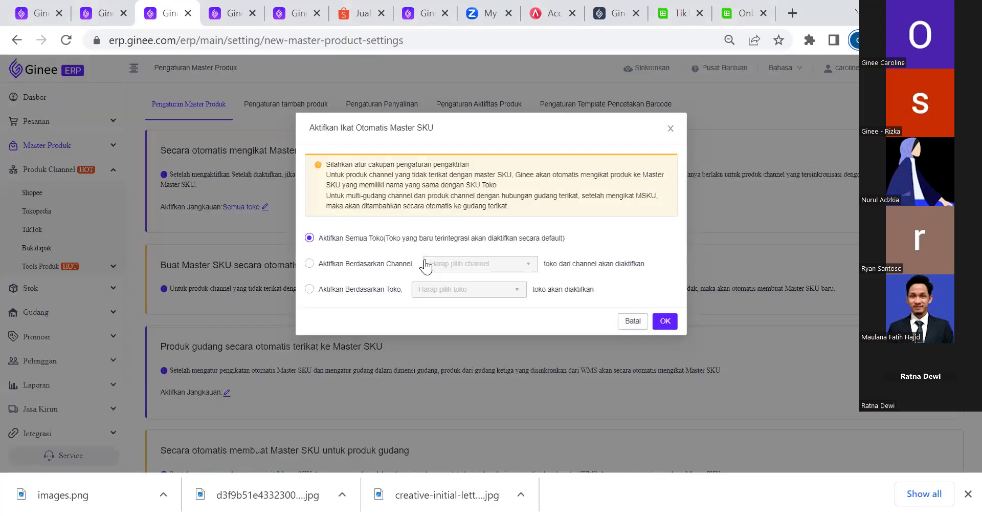
left_click(476, 269)
left_click(478, 272)
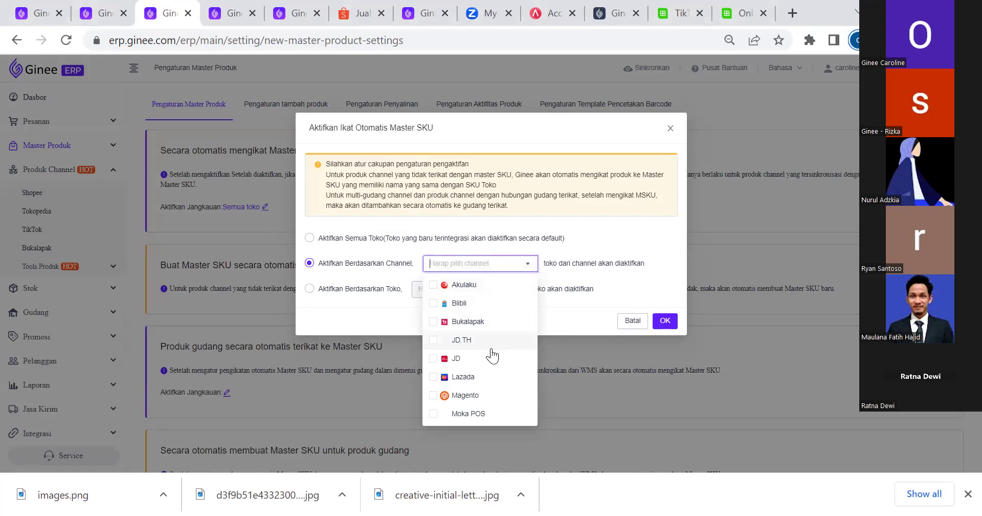
left_click(472, 284)
left_click(471, 269)
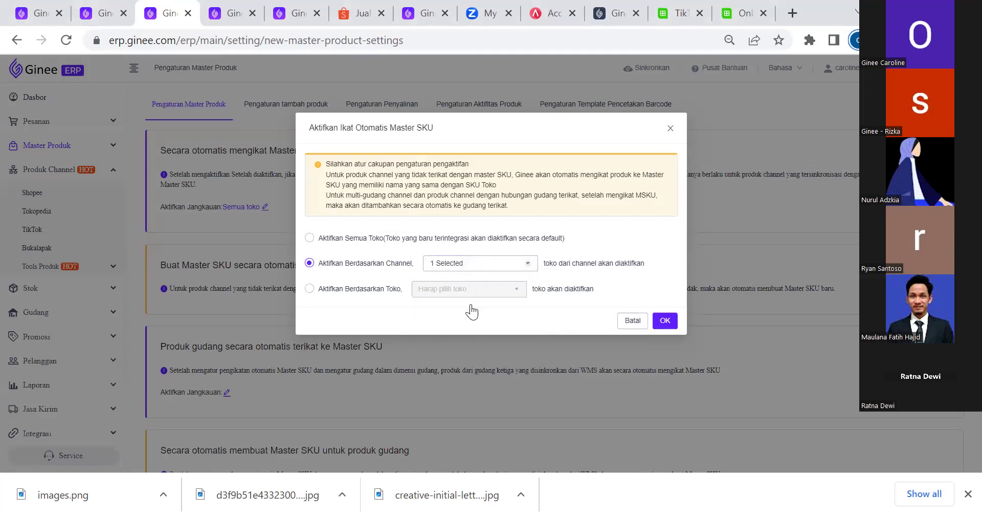
left_click(463, 302)
left_click(491, 321)
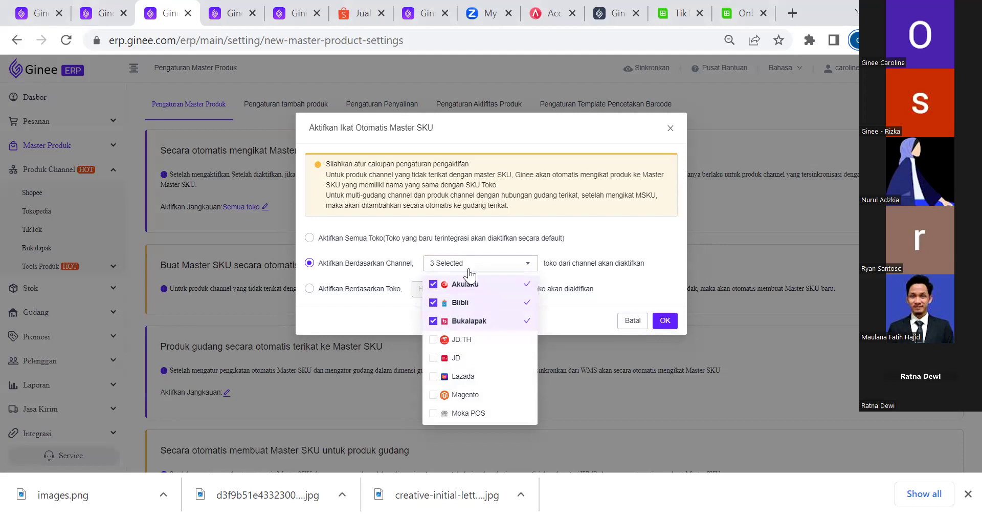
Switch the binding scope back to Aktifkan Semua Toko, highlight that option and close the dialog
left_click(343, 230)
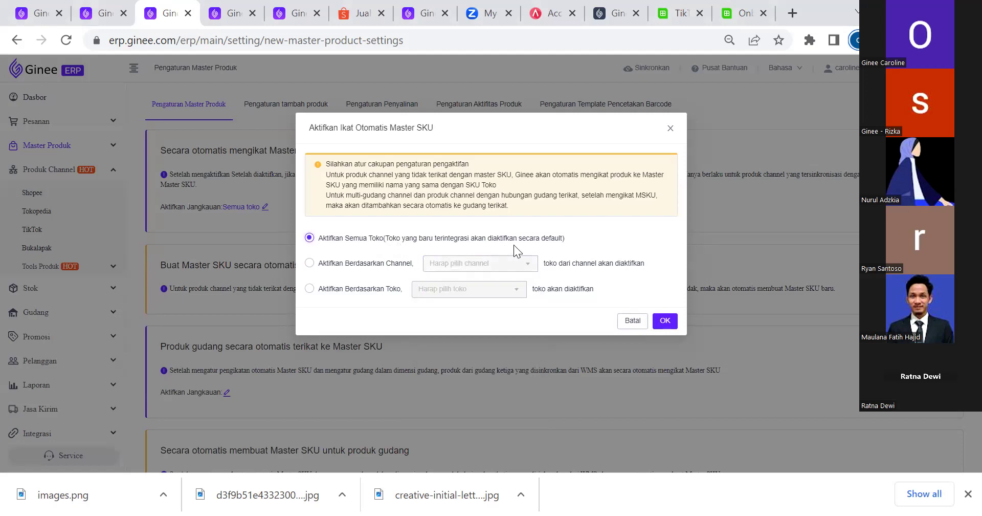
triple_click(563, 238)
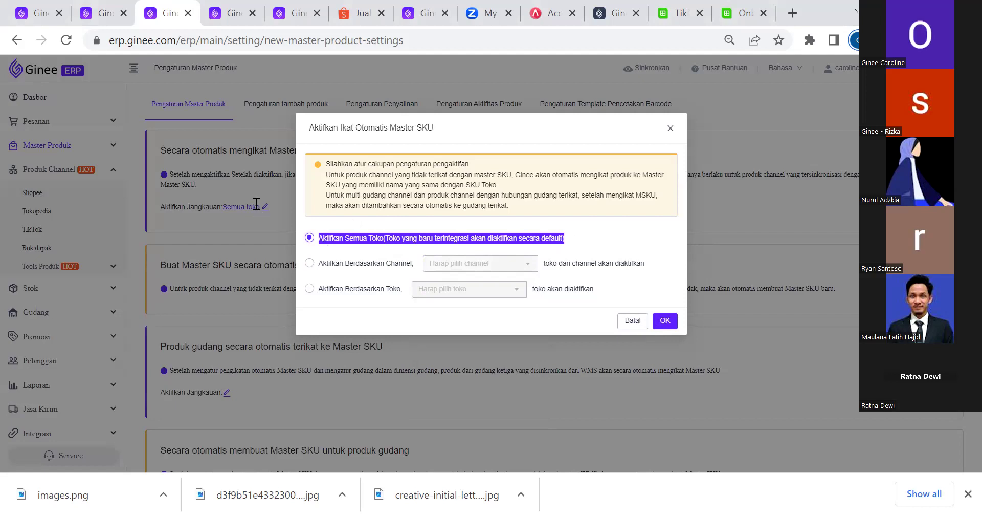
left_click(219, 196)
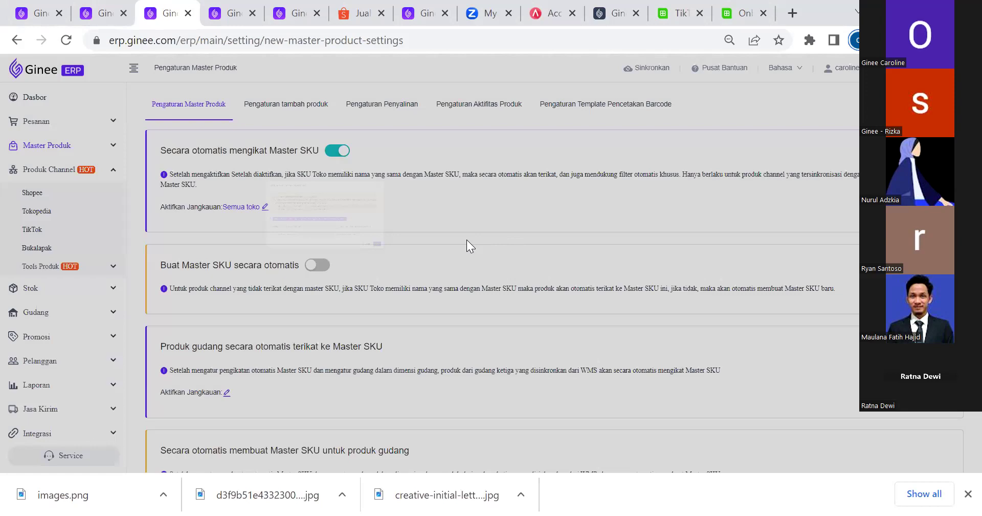
Highlight the Buat Master SKU secara otomatis setting and expand the Master Produk group to explain how they relate
scroll(467, 240, "down", 2)
left_click_drag(161, 199, 299, 200)
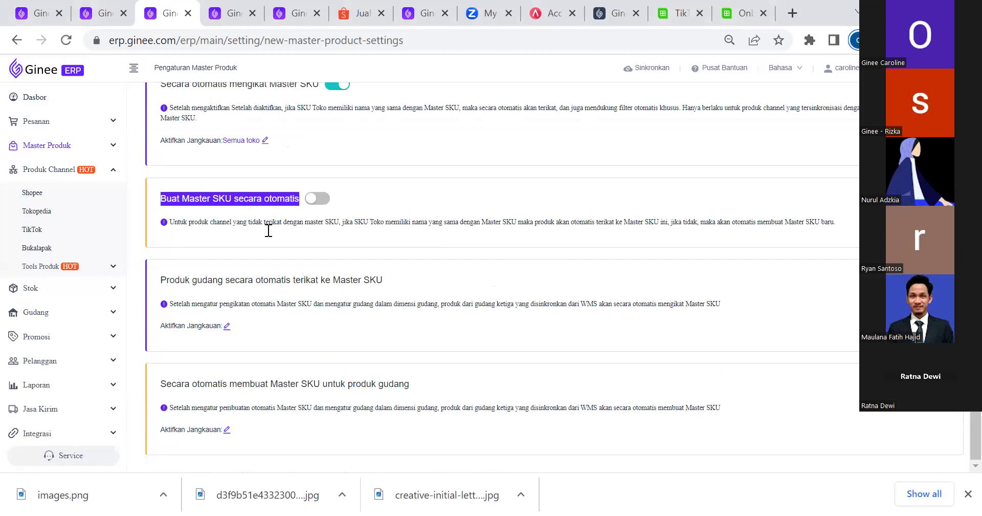
left_click(158, 196)
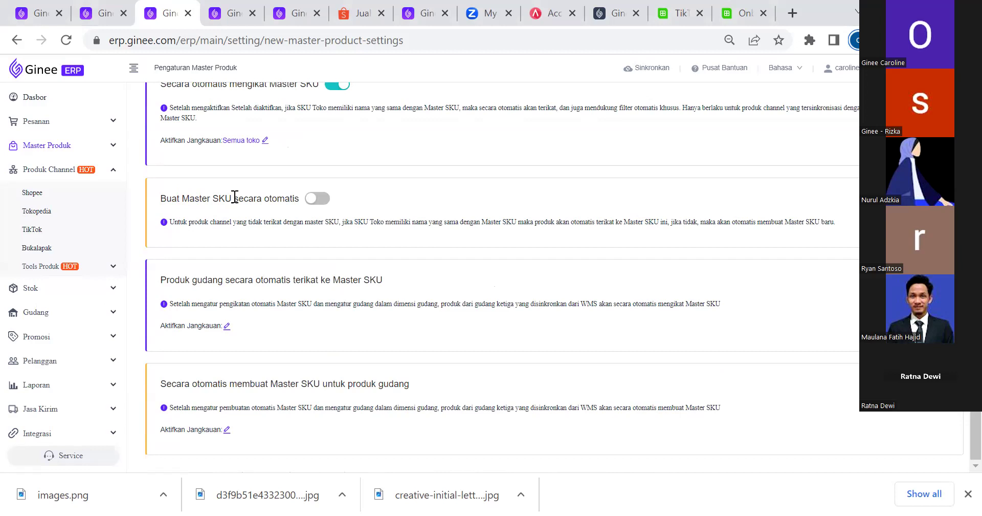
left_click_drag(180, 198, 225, 199)
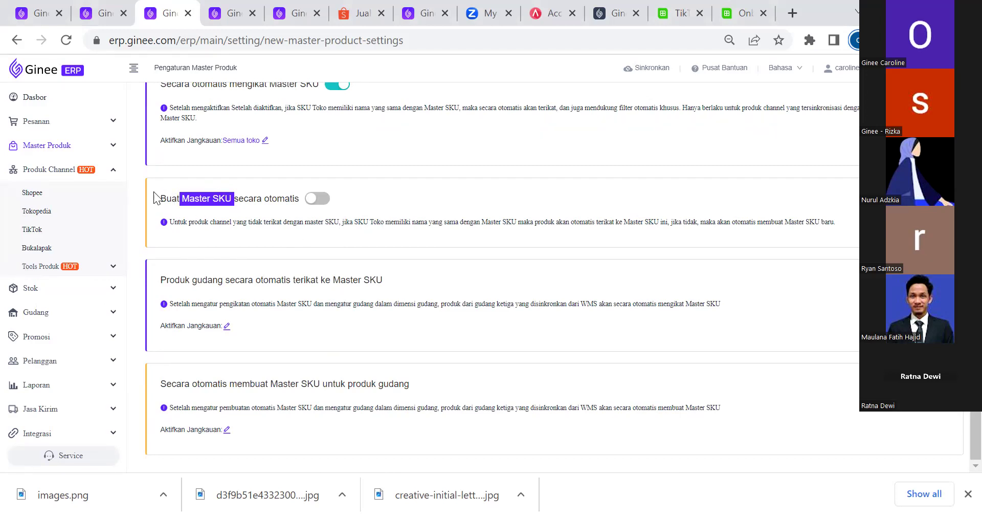
left_click_drag(160, 198, 286, 193)
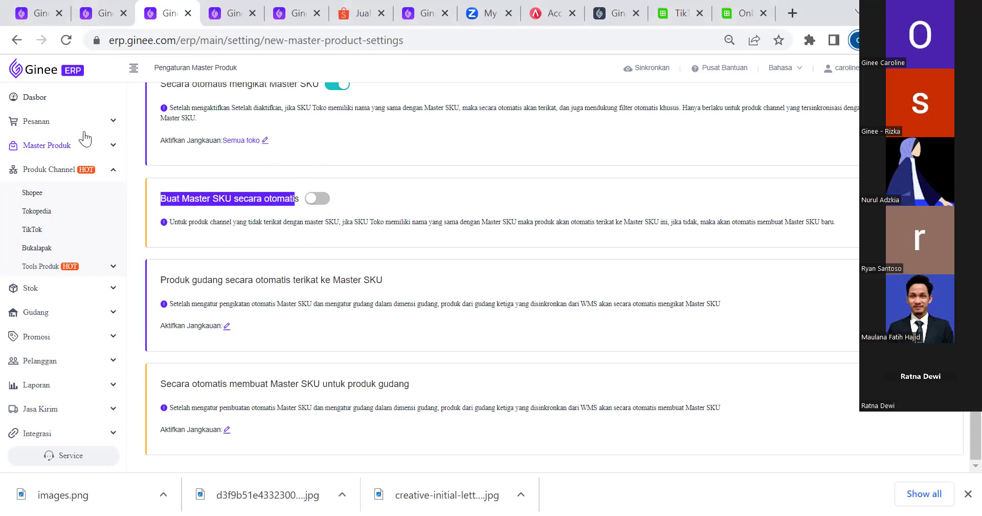
left_click(69, 153)
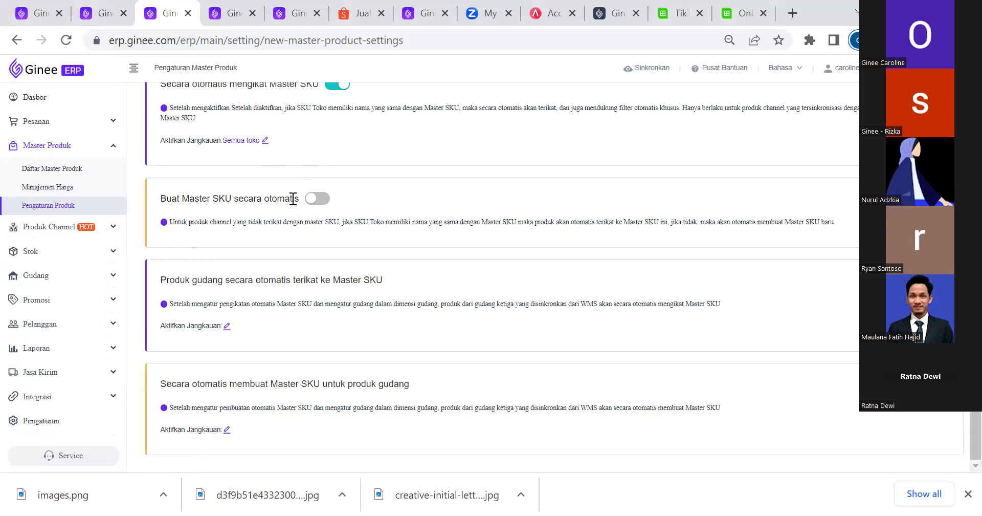
left_click_drag(160, 199, 293, 199)
left_click_drag(281, 231, 177, 246)
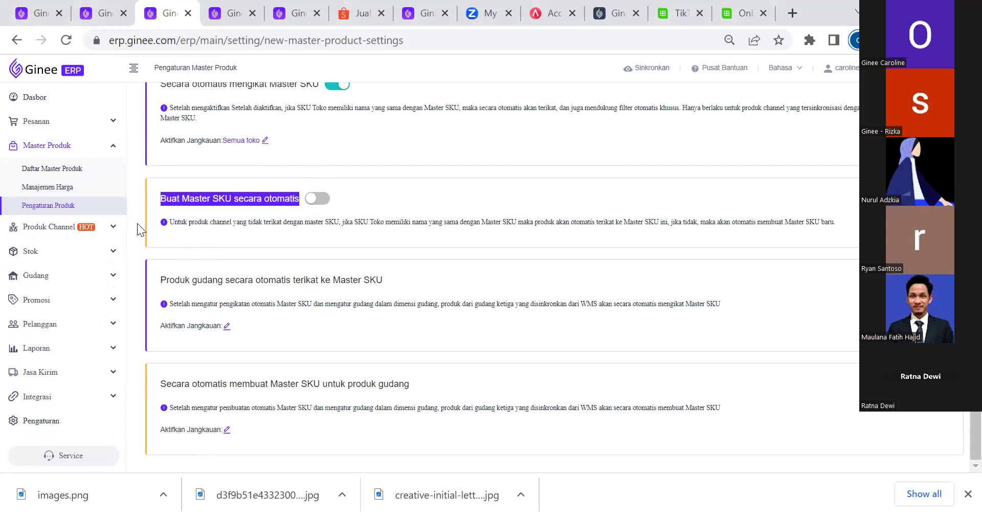
left_click(86, 227)
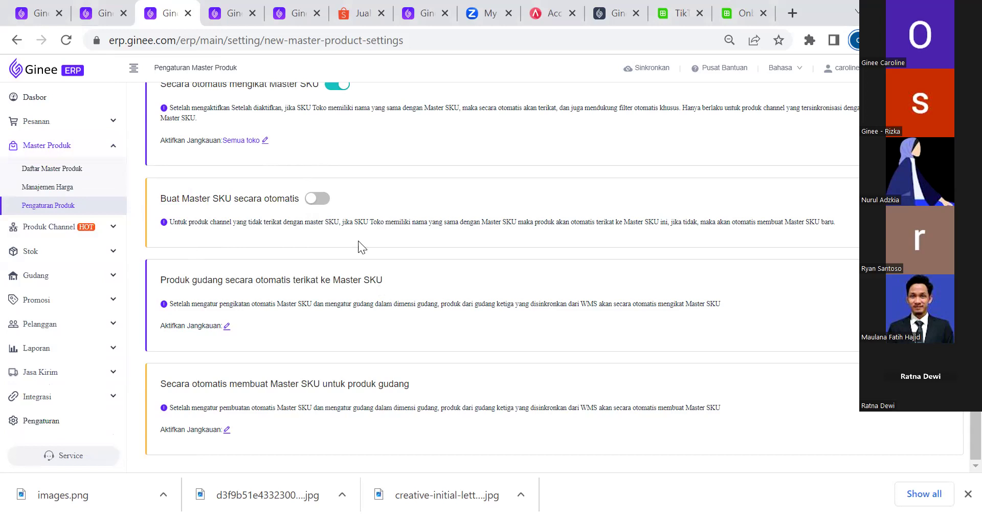
Point out both warehouse product settings, then view and close the warehouse selection for automatic binding to Master SKU
left_click_drag(161, 280, 382, 284)
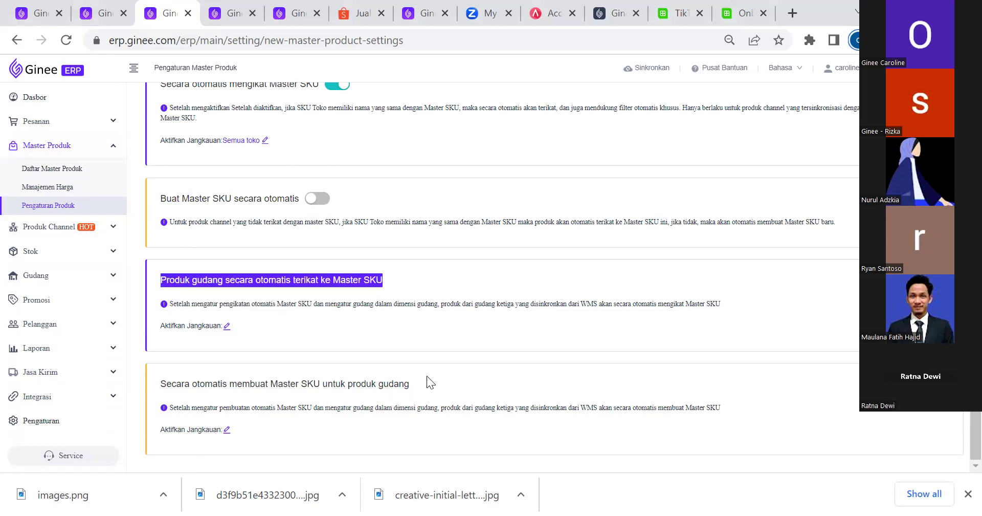
left_click_drag(161, 383, 427, 376)
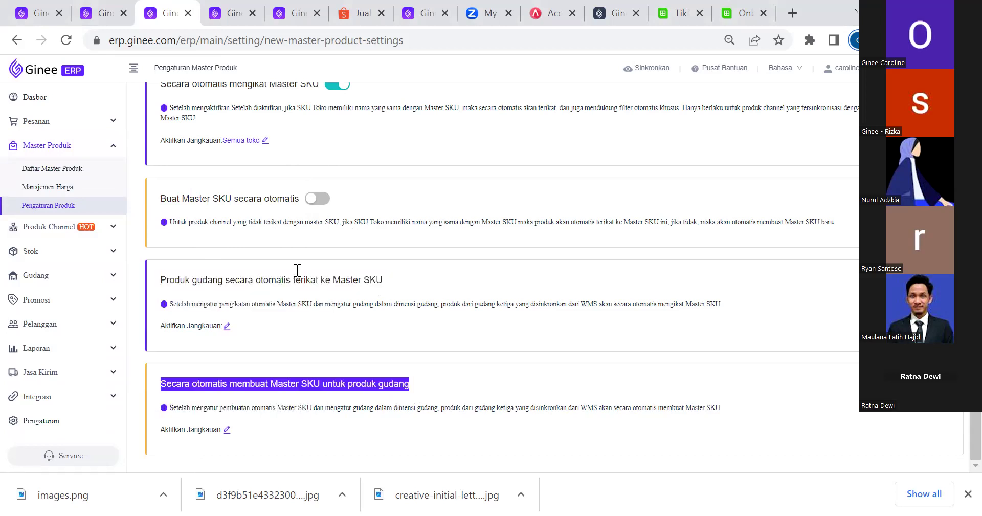
left_click(163, 278)
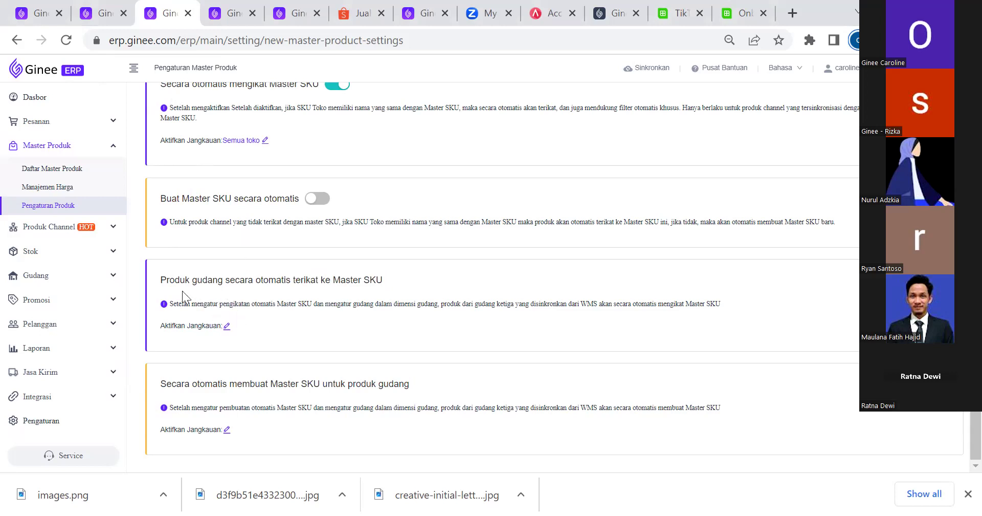
left_click_drag(160, 279, 386, 277)
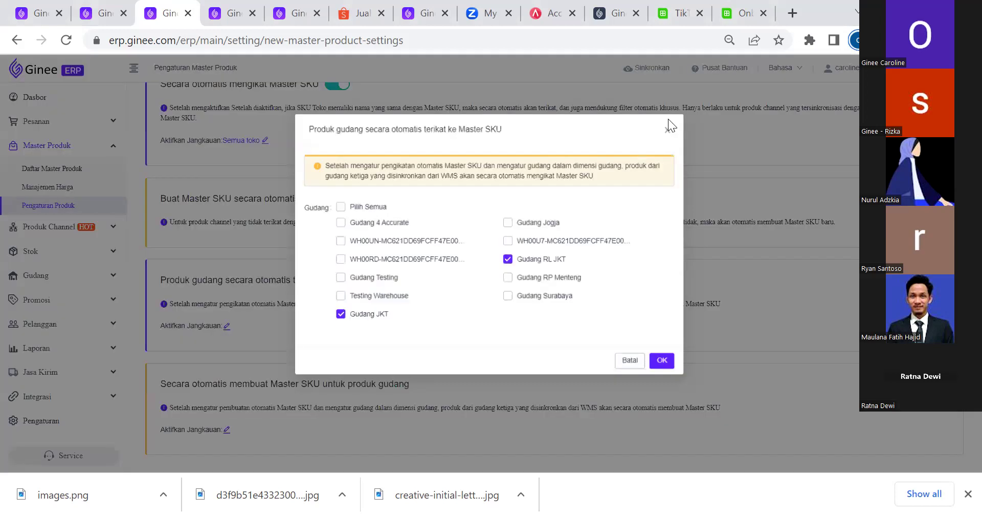
left_click(667, 128)
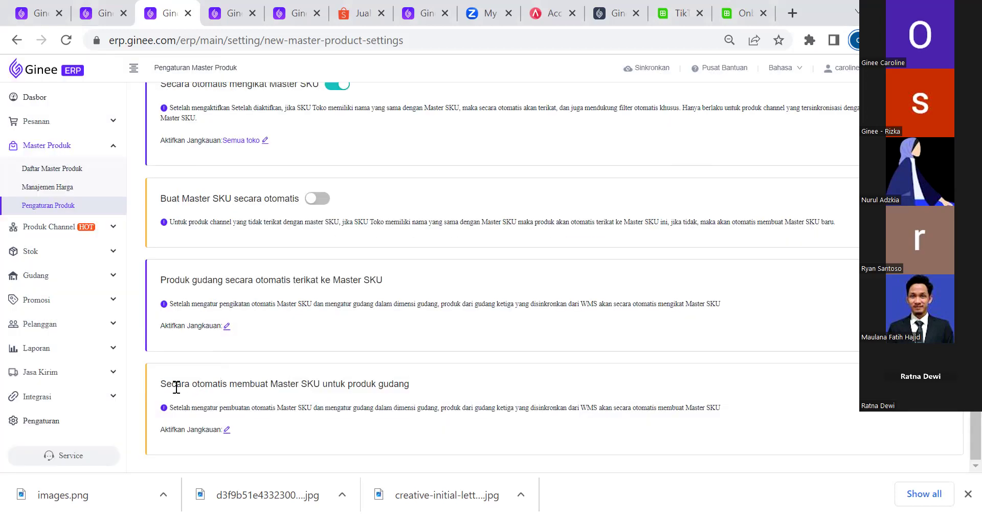
Compare Secara otomatis membuat Master SKU untuk produk gudang with the Buat Master SKU secara otomatis setting
left_click_drag(160, 379, 370, 407)
left_click_drag(213, 390, 163, 384)
left_click_drag(159, 195, 306, 200)
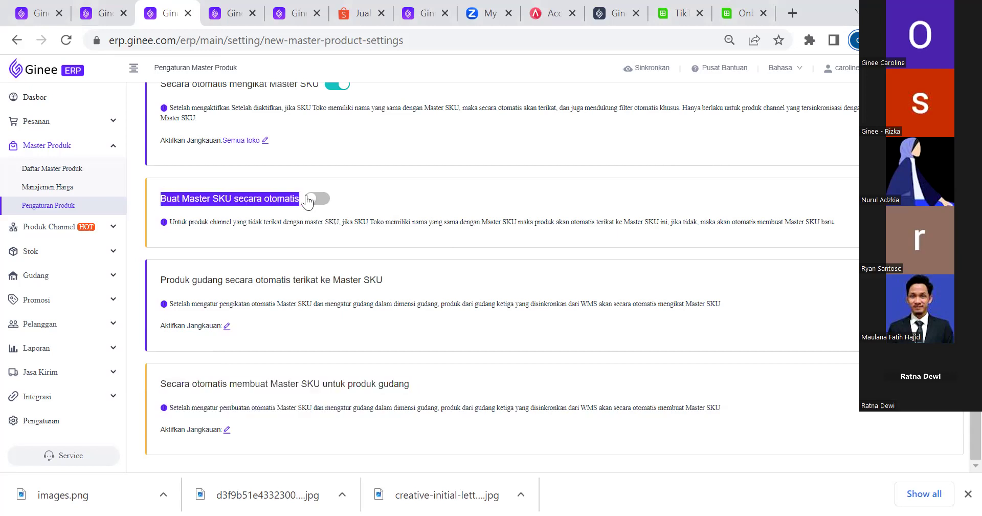
left_click(244, 383)
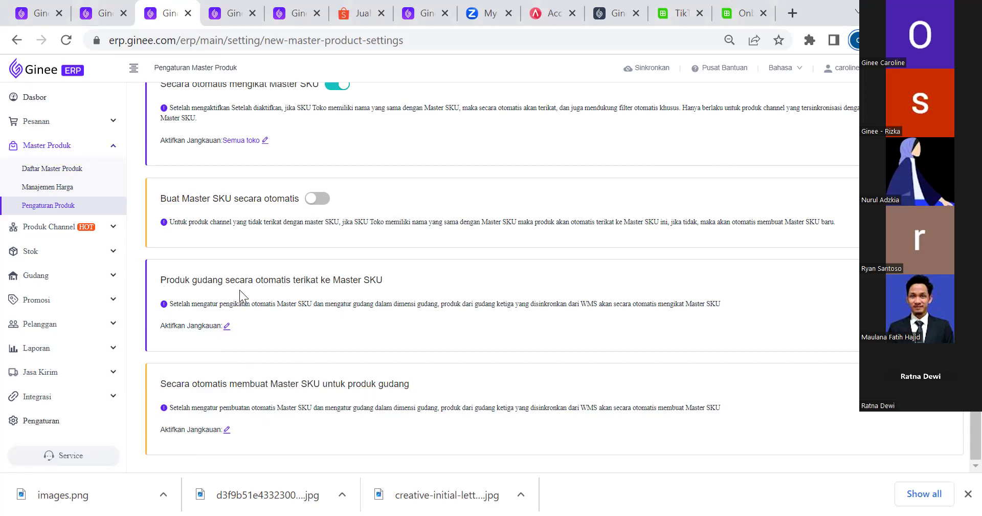
Open the logistics template from Pengaturan tambah produk, view the Shopee store's couriers and return to the product settings
scroll(267, 277, "up", 2)
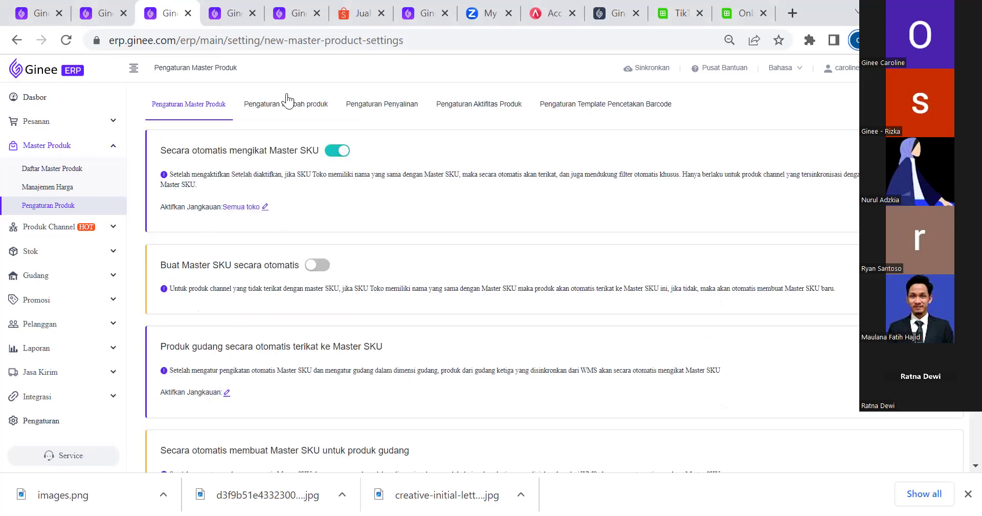
left_click(284, 104)
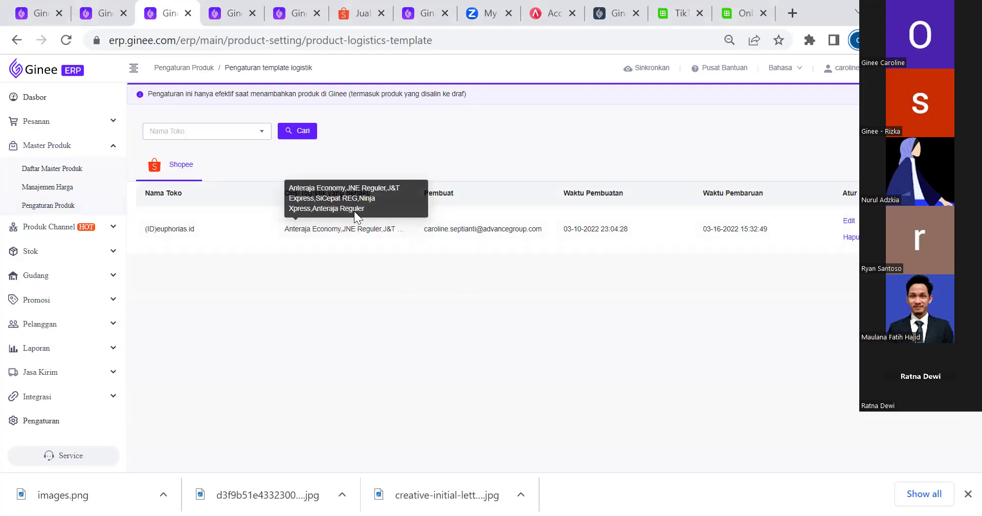
left_click(20, 41)
Enable Pengaturan potong otomatis in Pengaturan Penyalinan, then highlight Pemetaan kategori and open its page
left_click(368, 107)
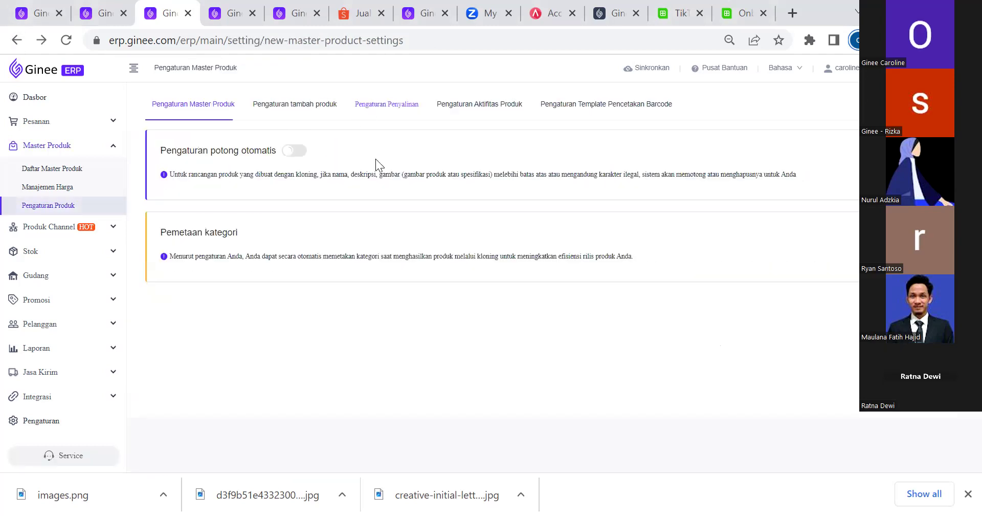
left_click(285, 152)
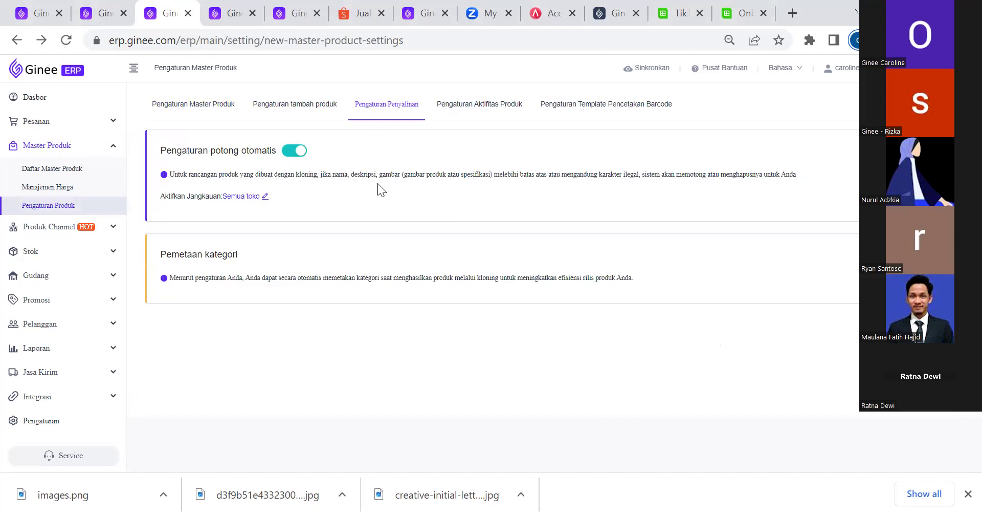
triple_click(773, 252)
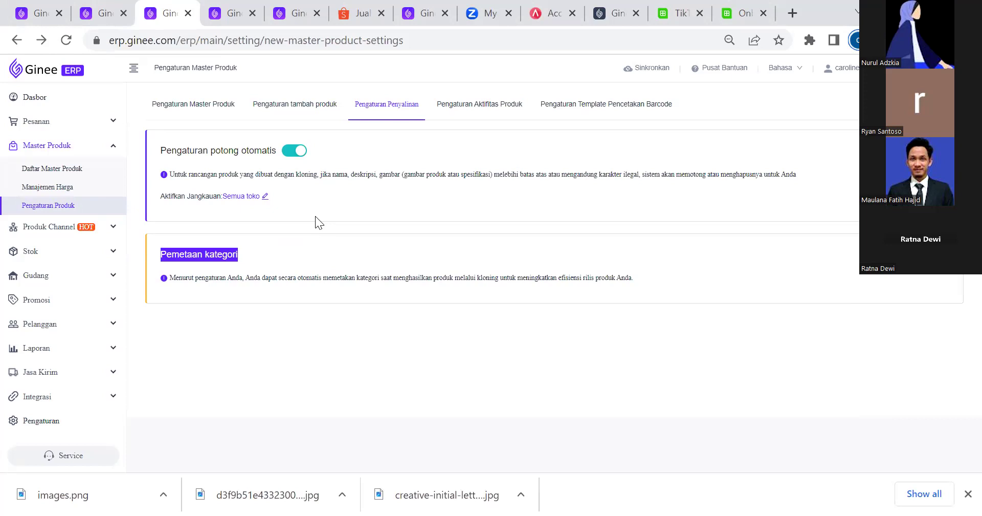
key("alt+Right")
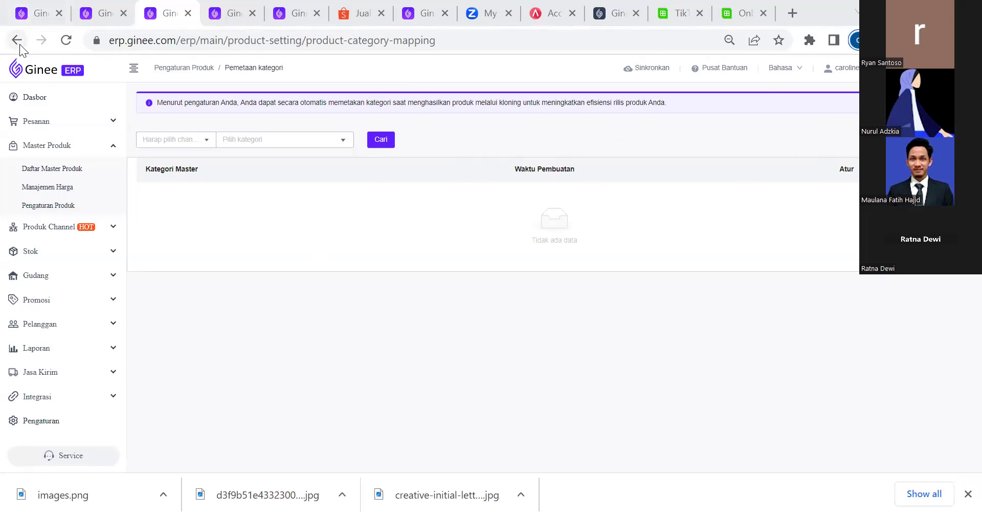
Return to Pengaturan Penyalinan, highlight Pemetaan kategori and reopen its category mapping page
key("alt+Left")
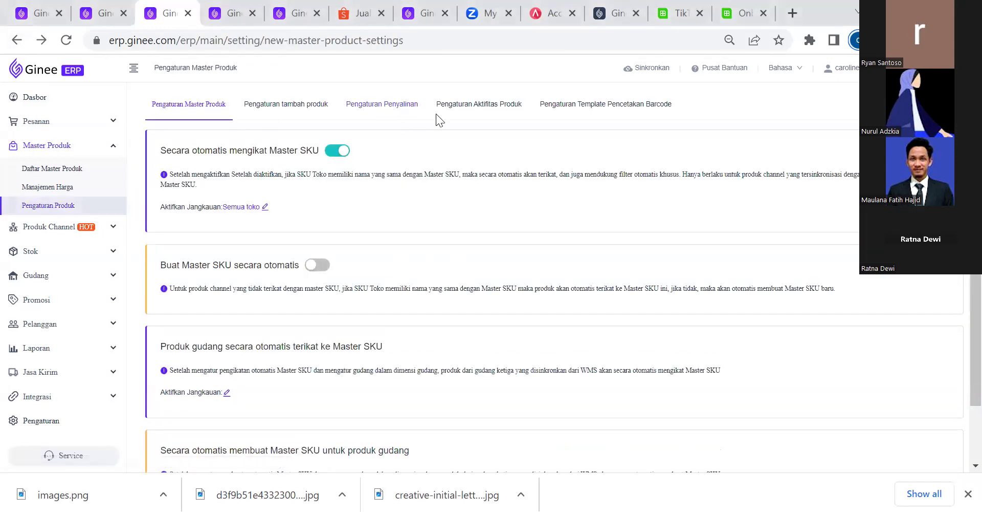
left_click(409, 107)
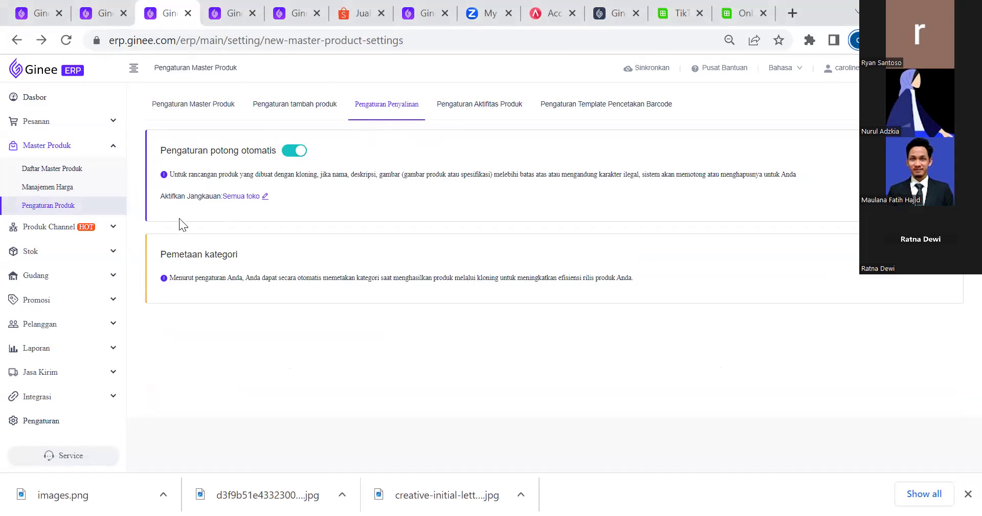
left_click_drag(155, 248, 252, 263)
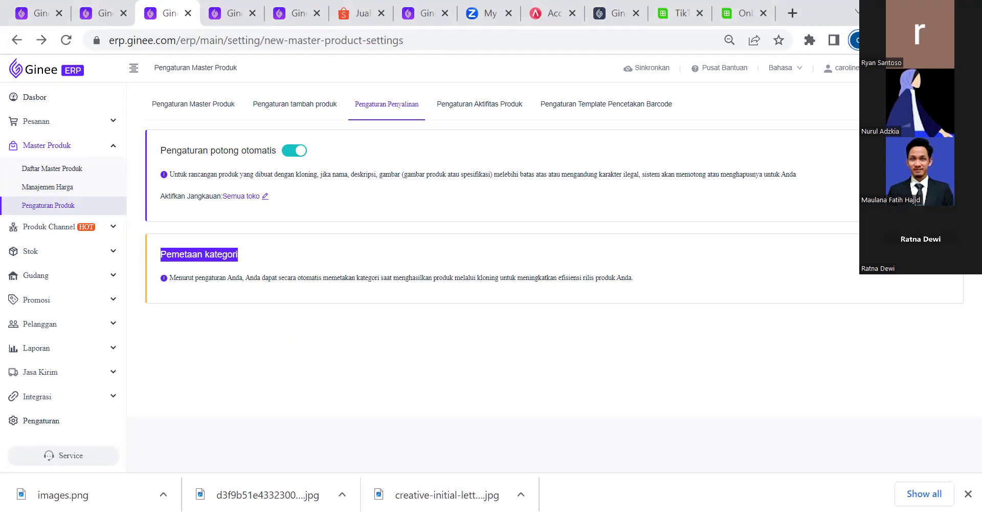
left_click(937, 259)
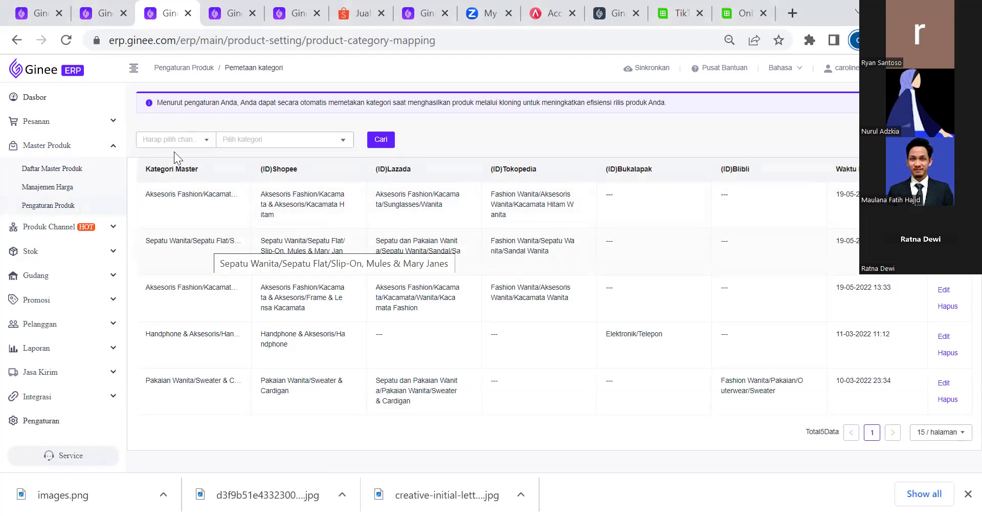
Point out the Kategori Master column and the Tokopedia category mapped to Sepatu Wanita in the mapping list
left_click_drag(145, 166, 195, 169)
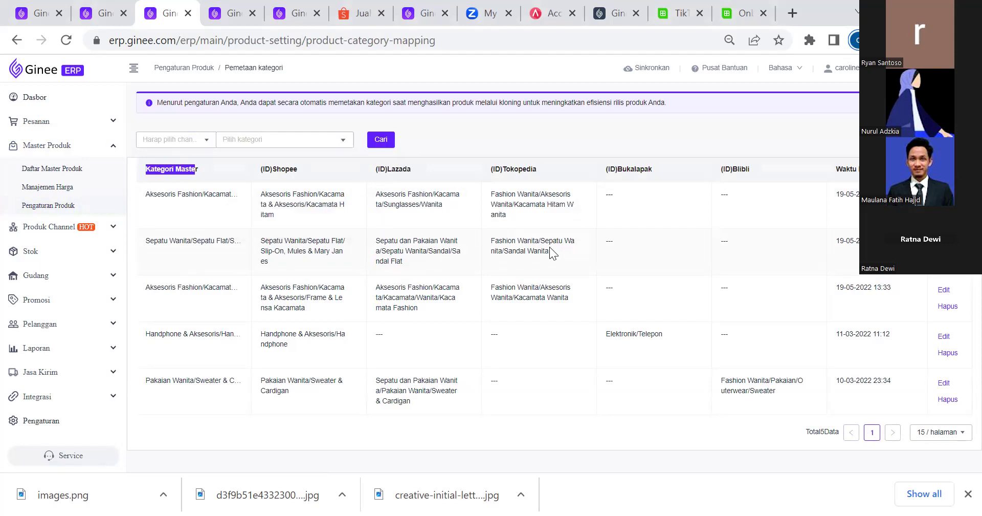
left_click_drag(550, 251, 490, 245)
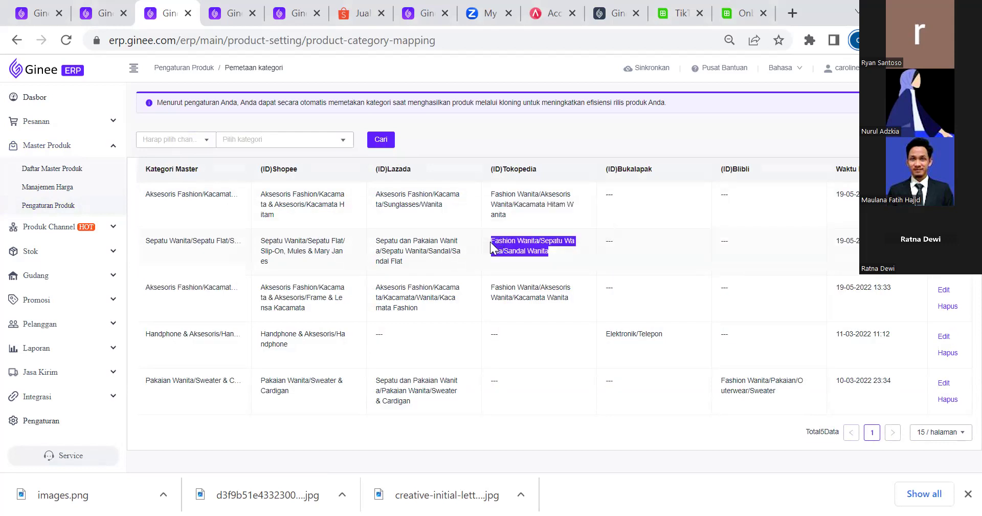
left_click(513, 259)
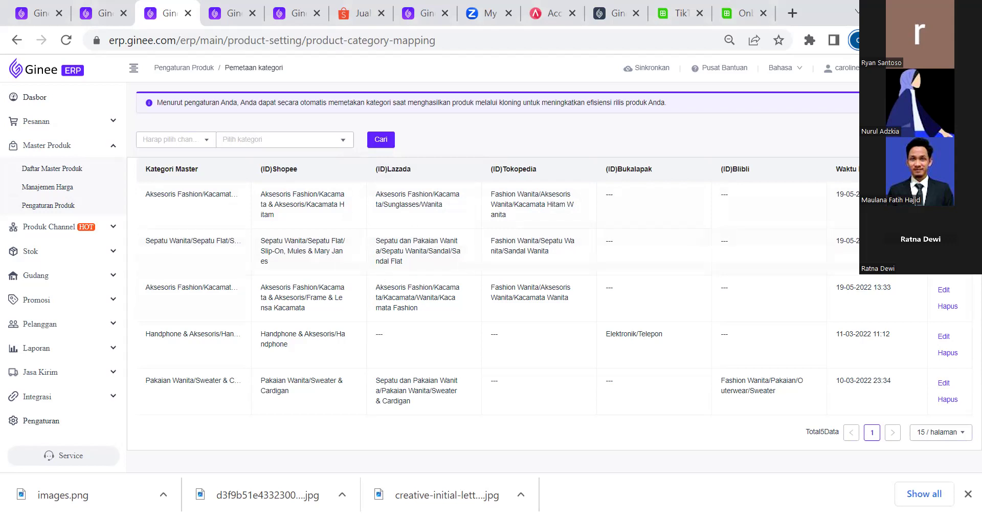
Start a new category mapping with Kategori Master Aksesoris Fashion / Cincin and country Indonesia
left_click(937, 139)
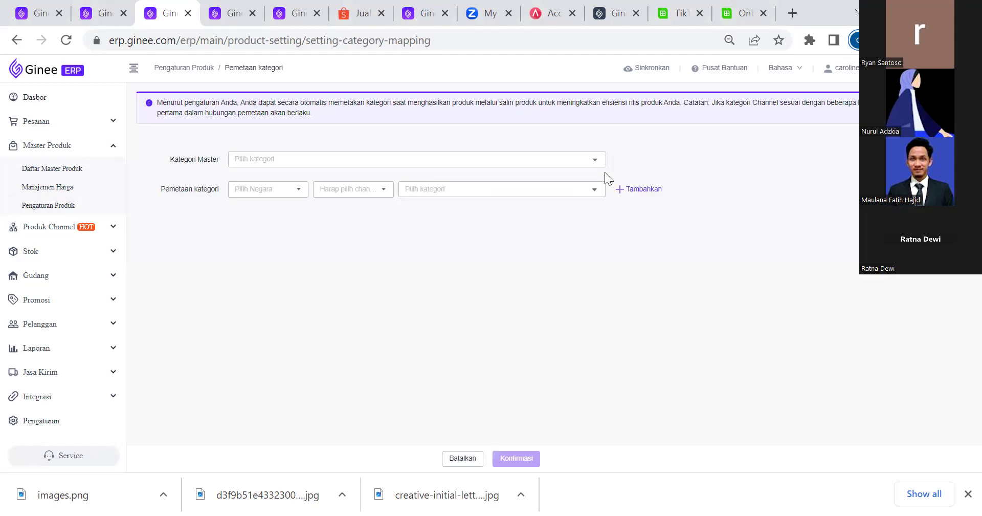
left_click(426, 163)
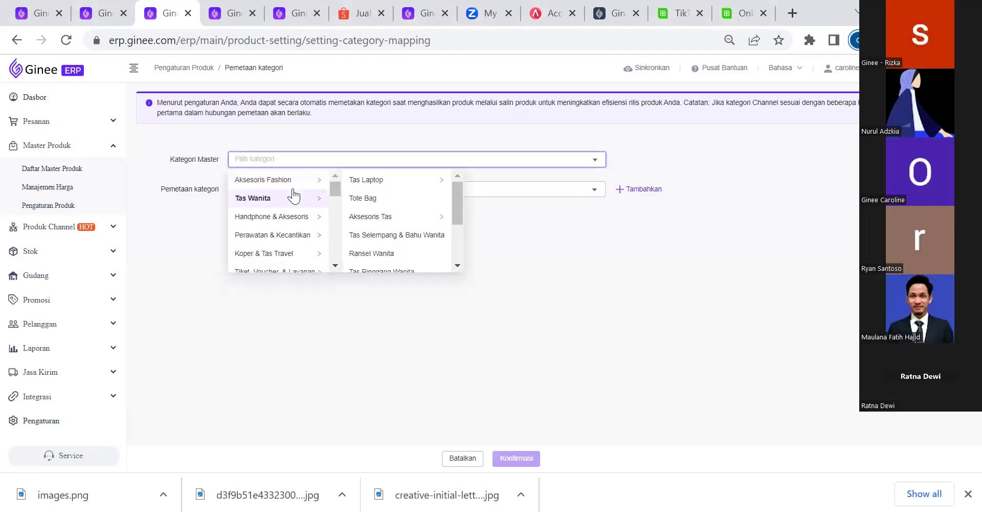
left_click(351, 183)
left_click(270, 188)
left_click(272, 210)
Map the Shopee channel to Handphone & Aksesoris / Aksesoris / Pelindung Layar Handphone
left_click(352, 192)
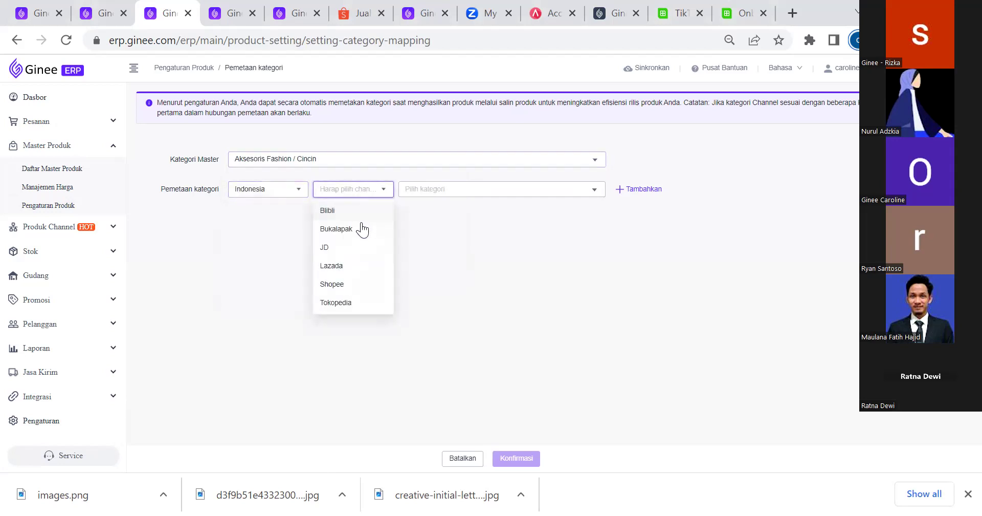
left_click(364, 283)
left_click(418, 194)
mouse_move(444, 214)
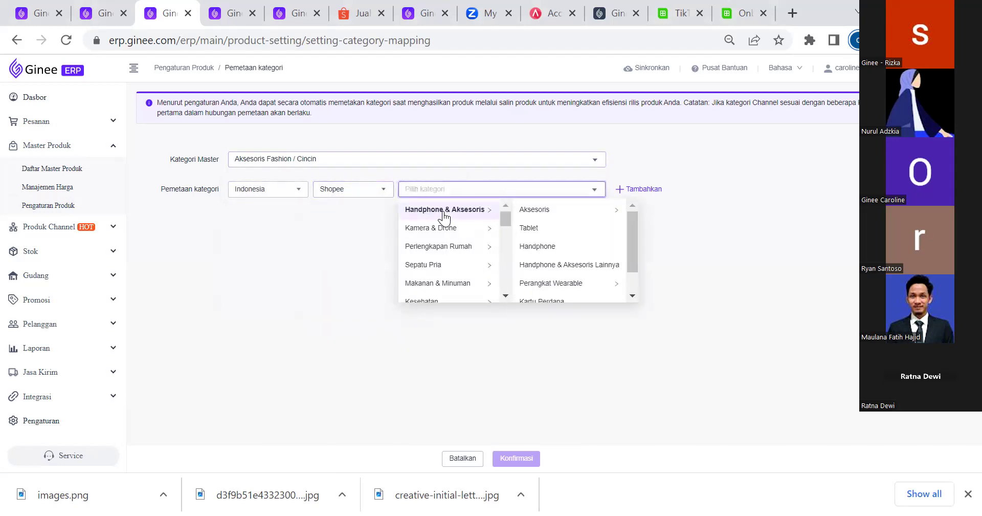
mouse_move(529, 210)
left_click(667, 216)
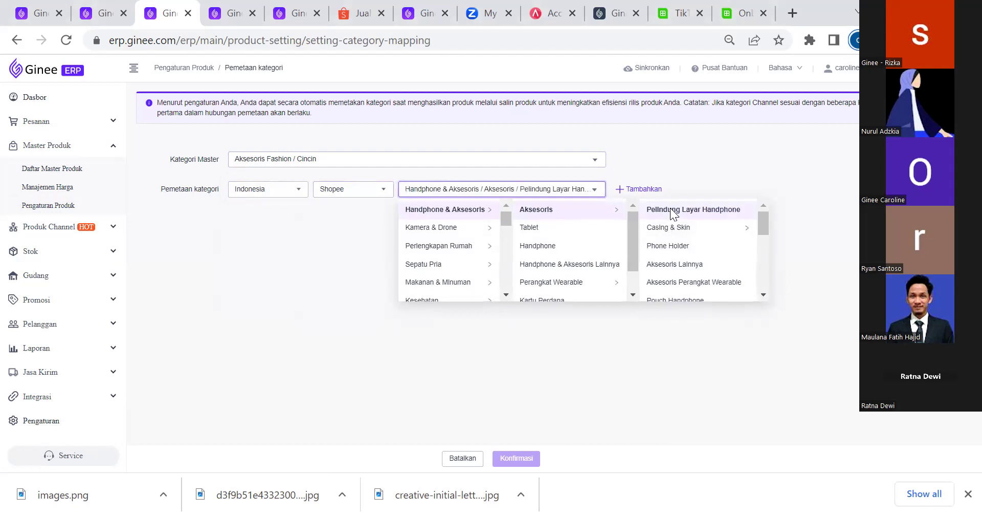
Add a Blibli mapping to Peralatan Elektronik / Cooling, Heating & Air Quality / Air Cooler, and discard the whole new category mapping
left_click(342, 194)
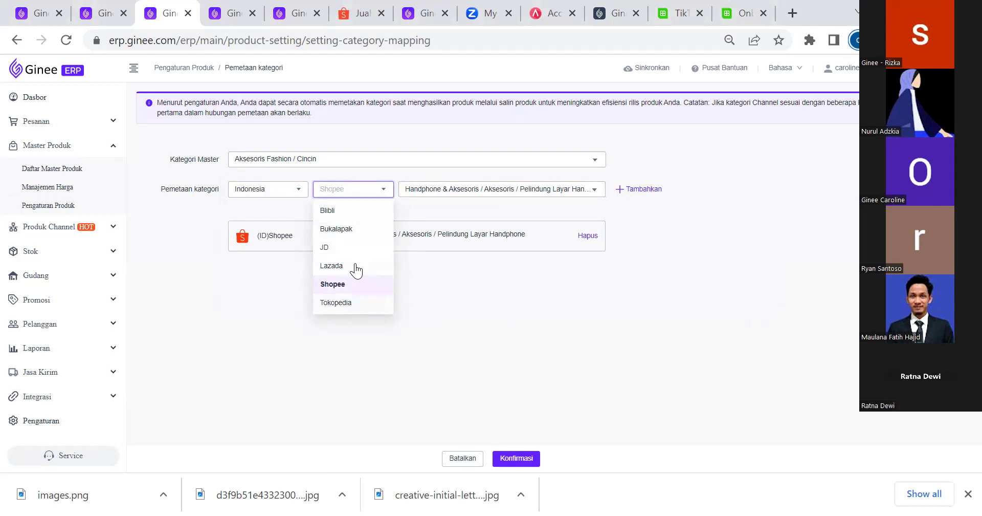
left_click(351, 211)
left_click(479, 189)
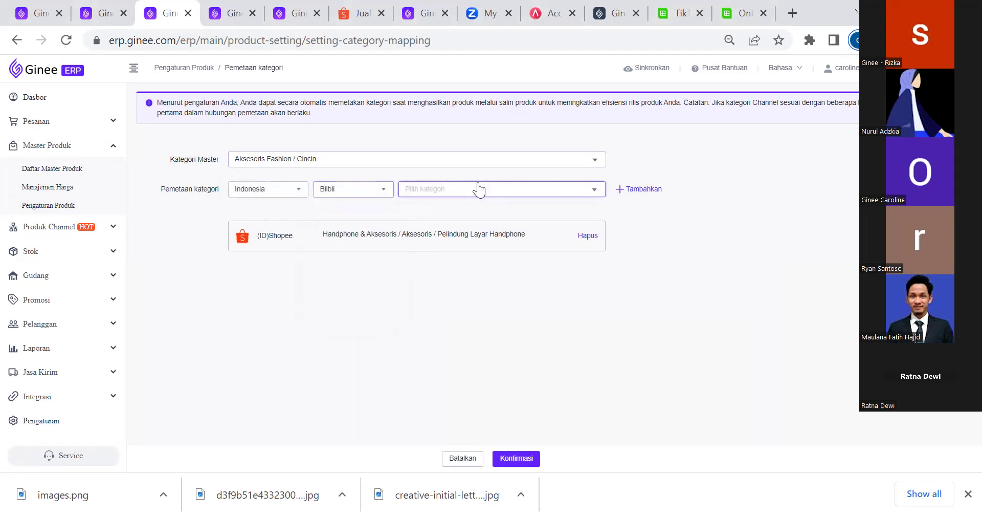
left_click(478, 211)
left_click(655, 213)
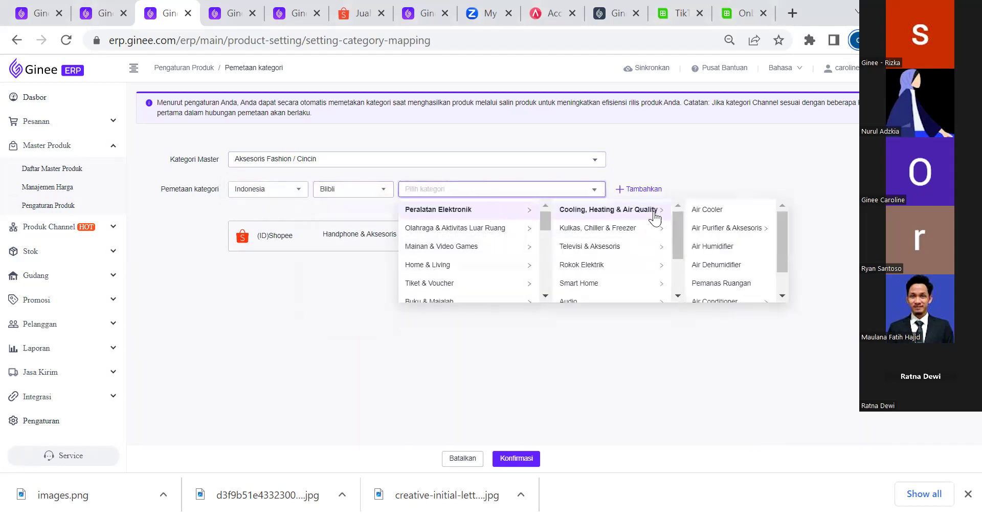
left_click(733, 211)
left_click(619, 195)
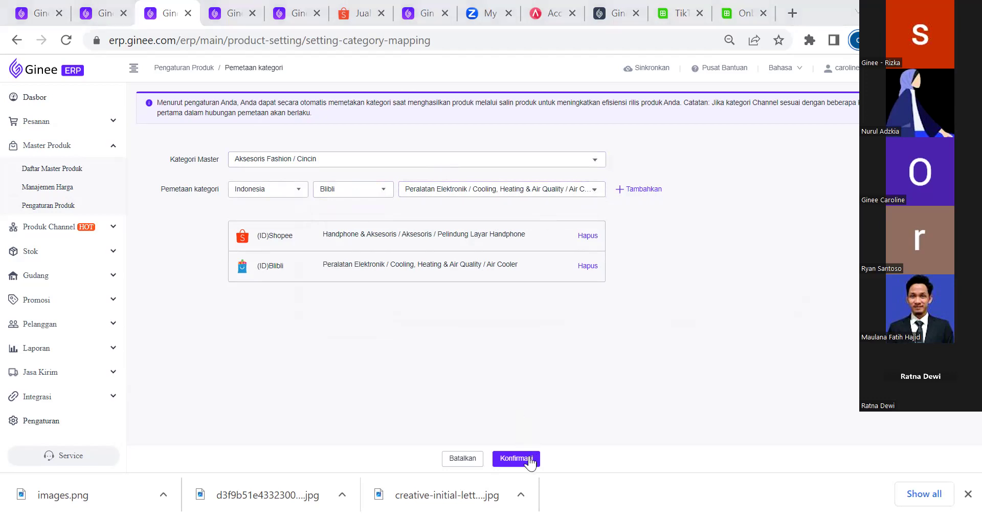
left_click(463, 458)
left_click(566, 170)
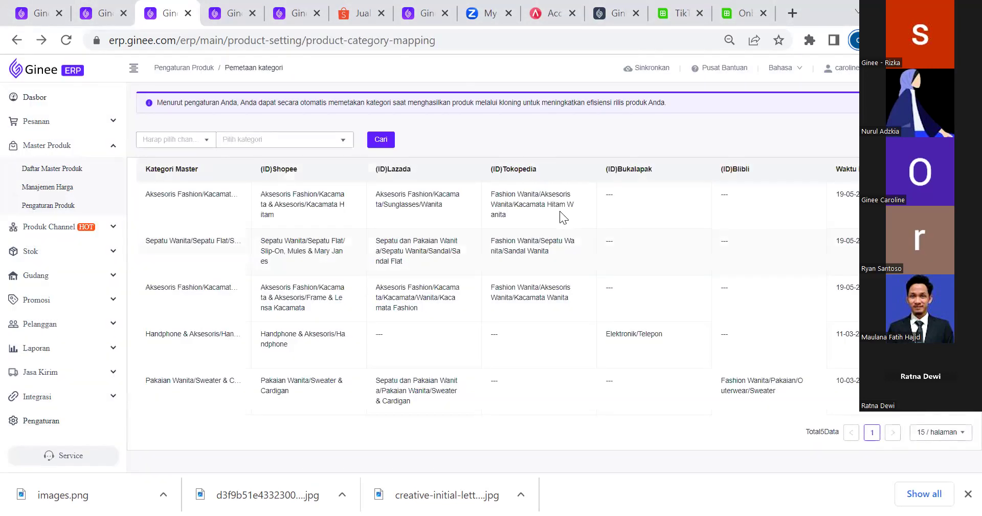
Return to Pengaturan Penyalinan, highlight Pengaturan potong otomatis and open its Aturan Penghapusan
left_click(17, 41)
left_click(394, 104)
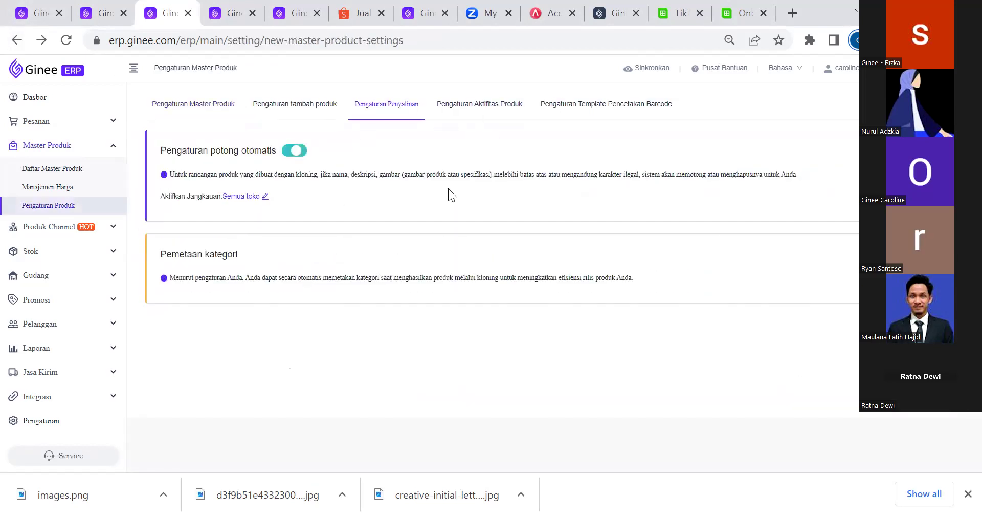
left_click_drag(165, 148, 270, 153)
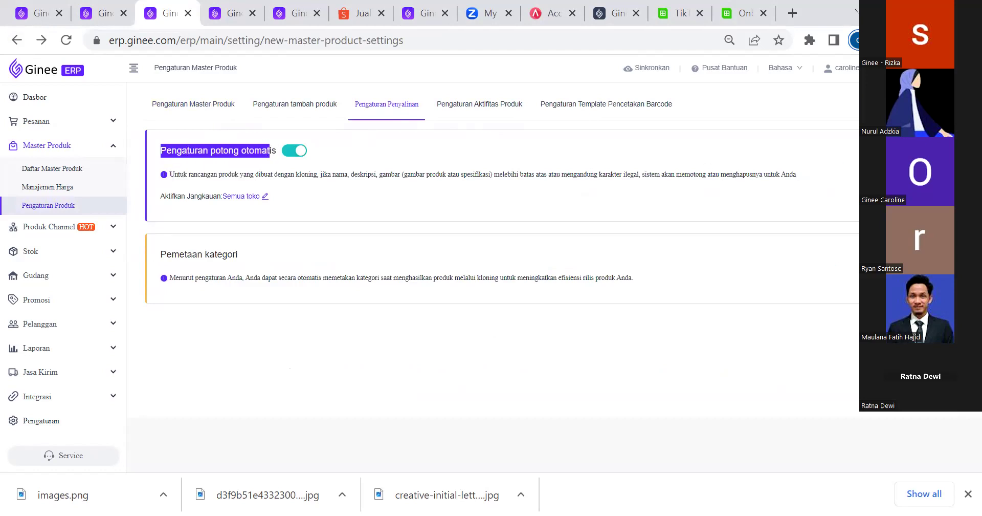
left_click(892, 149)
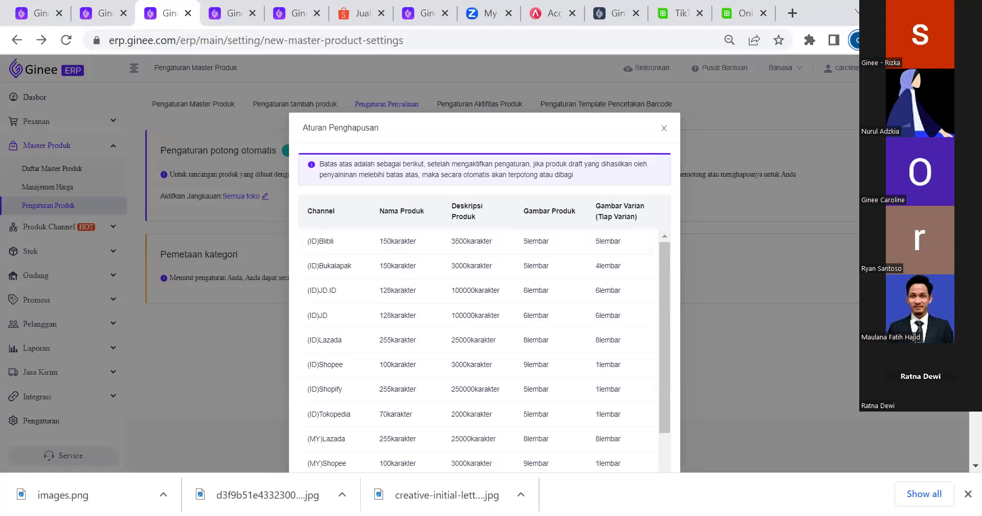
Compare the product description limits of Lazada and Shopee in Aturan Penghapusan and close the rules
scroll(441, 161, "down", 2)
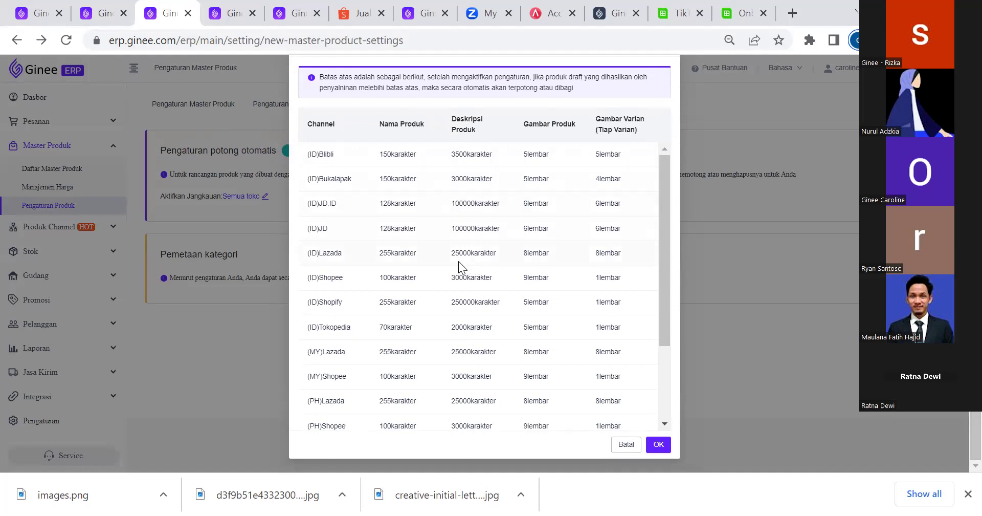
left_click_drag(451, 253, 506, 261)
left_click_drag(452, 276, 498, 278)
scroll(583, 203, "up", 2)
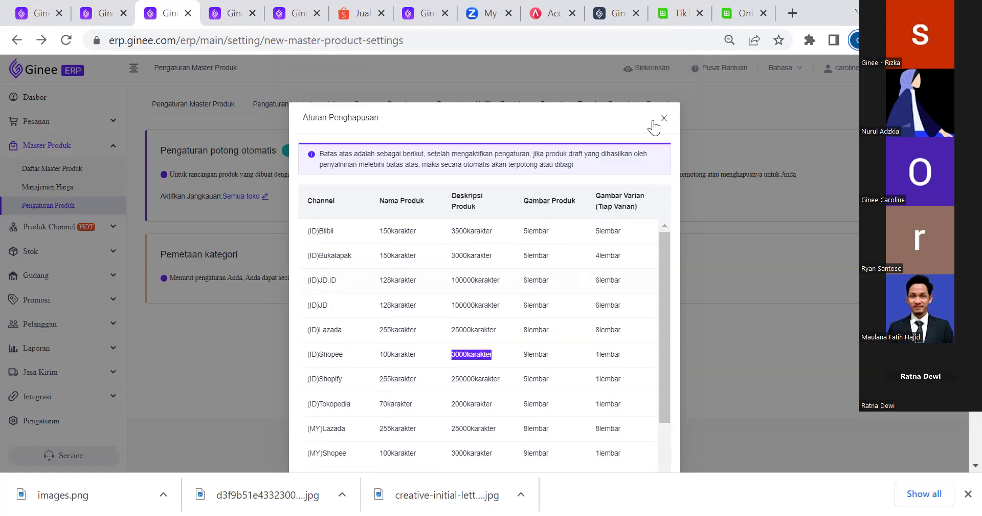
left_click(262, 151)
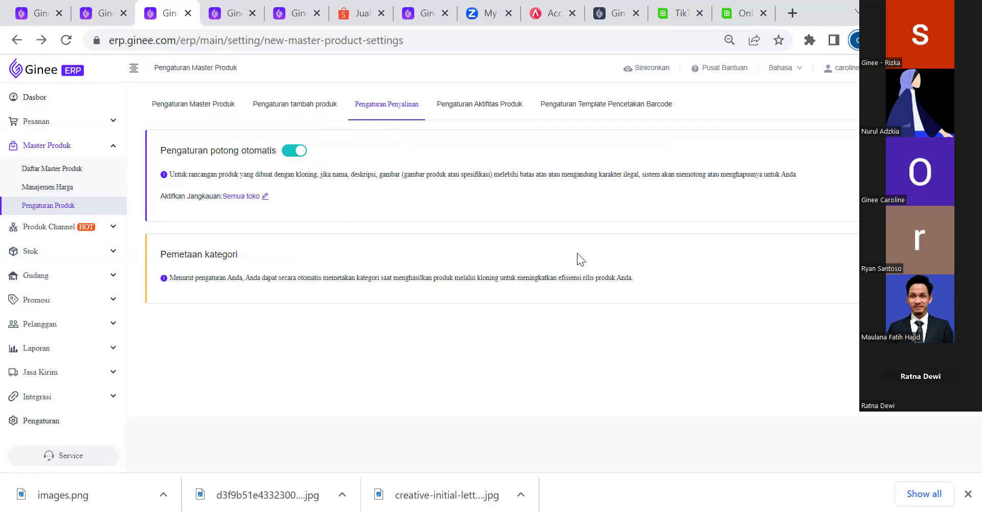
Open Pengaturan Aktifitas Produk and point out the Aktivitas Produk labels with their sales ranges
left_click(478, 107)
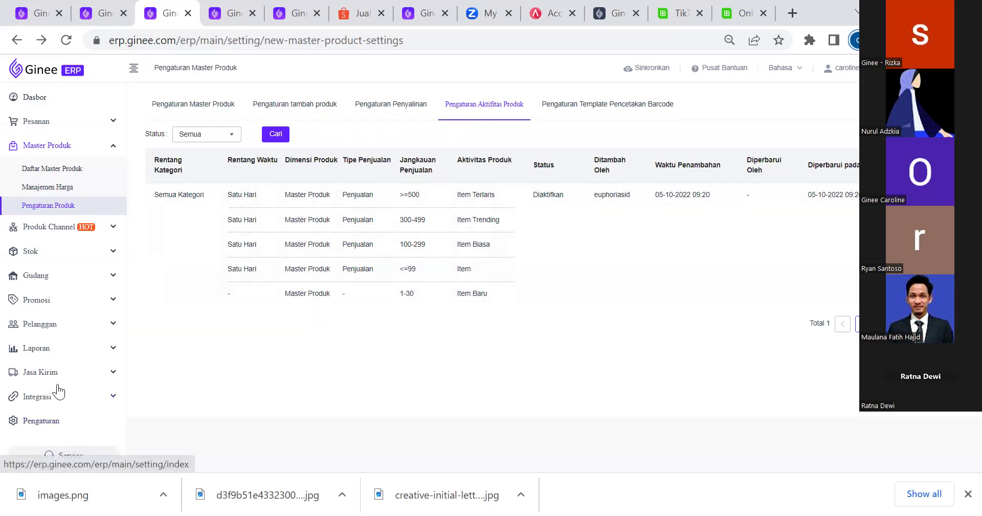
left_click(51, 350)
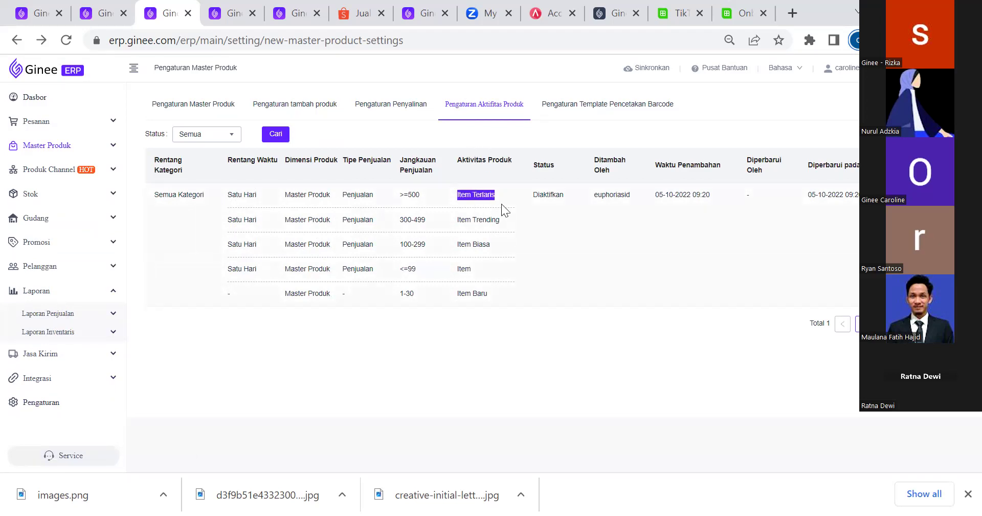
left_click_drag(445, 223, 470, 258)
left_click(590, 259)
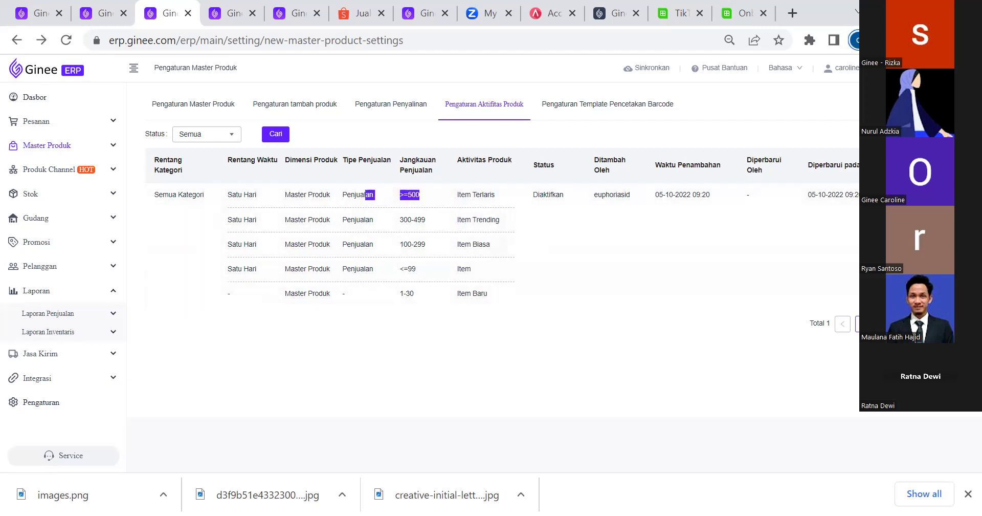
Start a new product activity setting for Master Produk with the category Semua Kategori
left_click(925, 134)
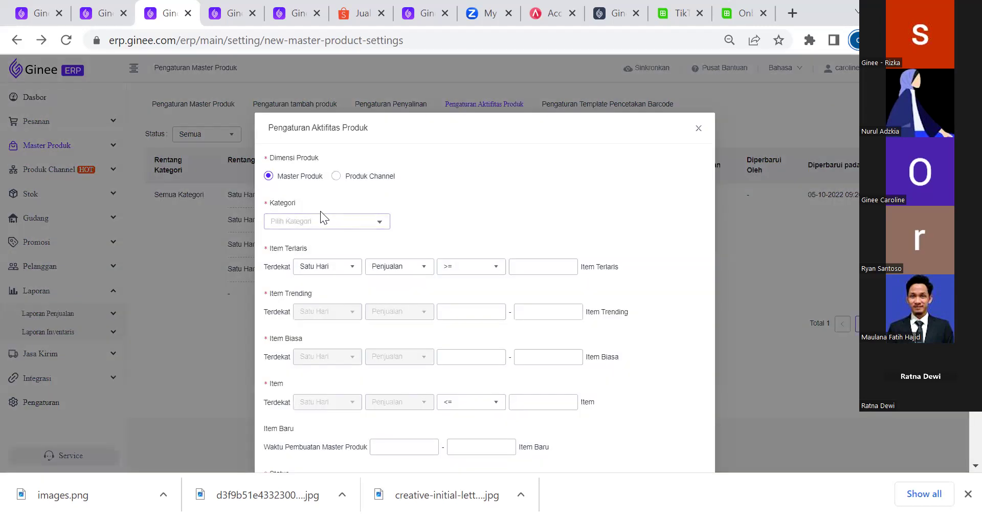
left_click(318, 220)
left_click(315, 242)
scroll(457, 220, "down", 2)
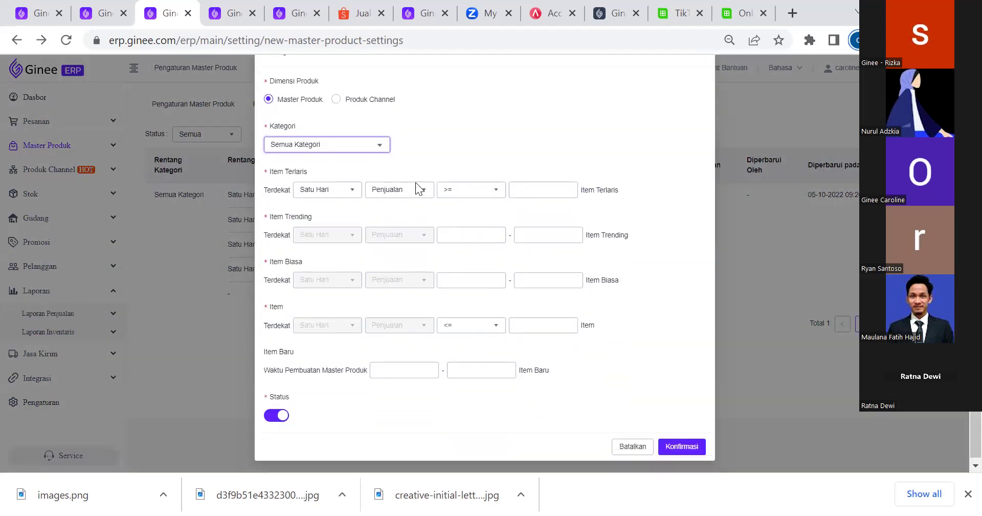
left_click(338, 148)
left_click(558, 189)
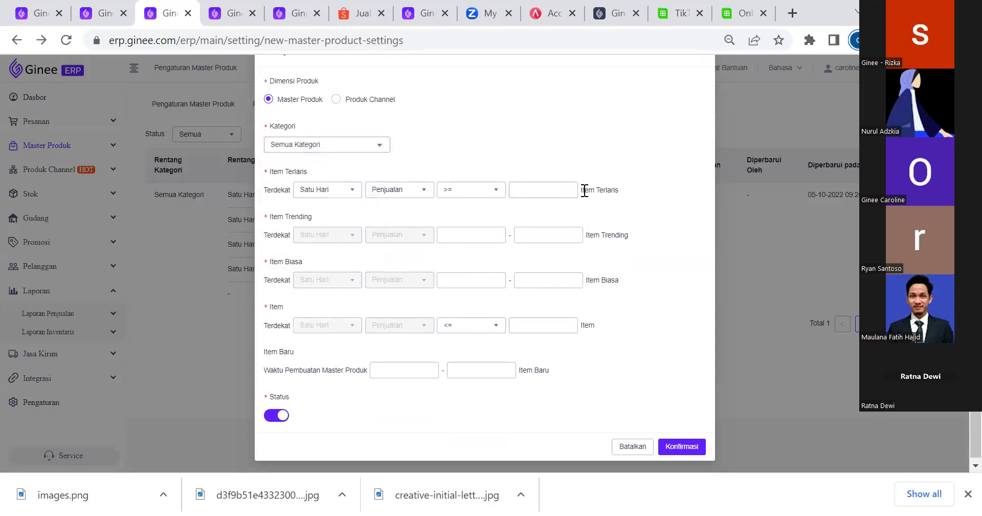
Point out the Item Terlaris, Item Trending, Item Biasa and Item rules, close the form unsaved and expand Master Produk
left_click_drag(579, 190, 613, 201)
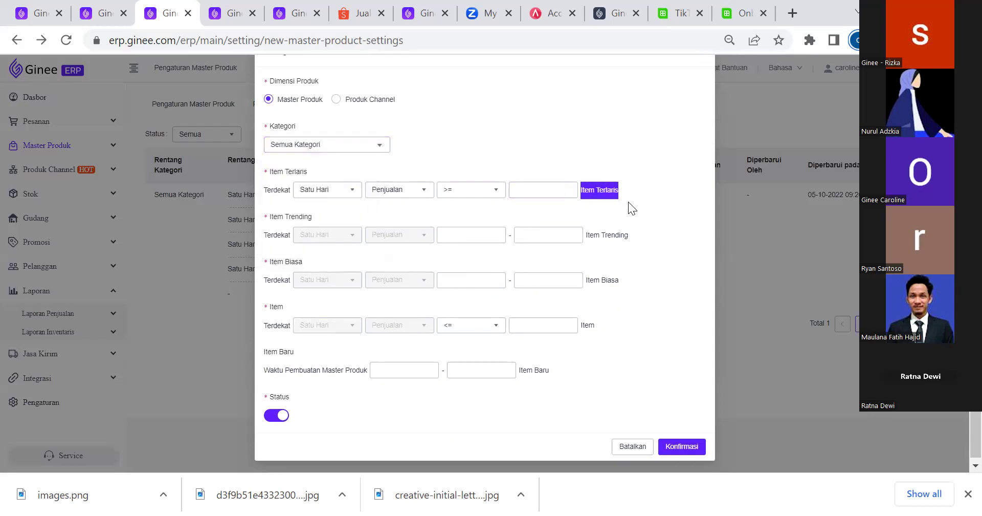
left_click_drag(584, 233, 636, 241)
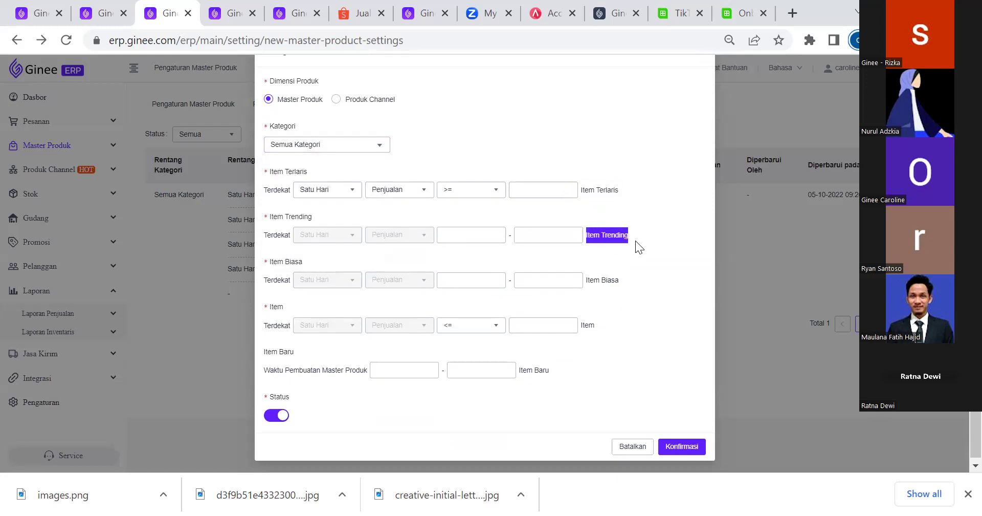
left_click_drag(585, 278, 638, 292)
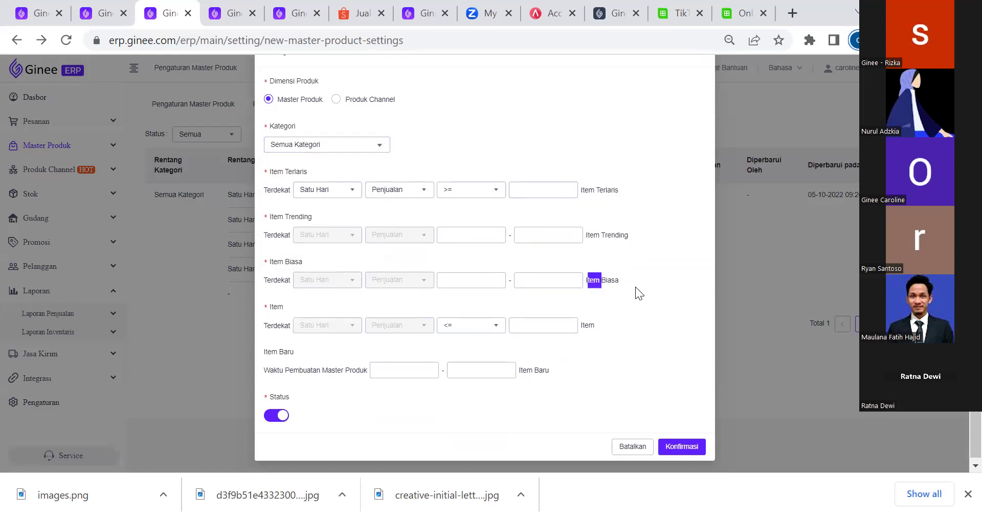
left_click_drag(584, 325, 620, 329)
scroll(471, 214, "up", 2)
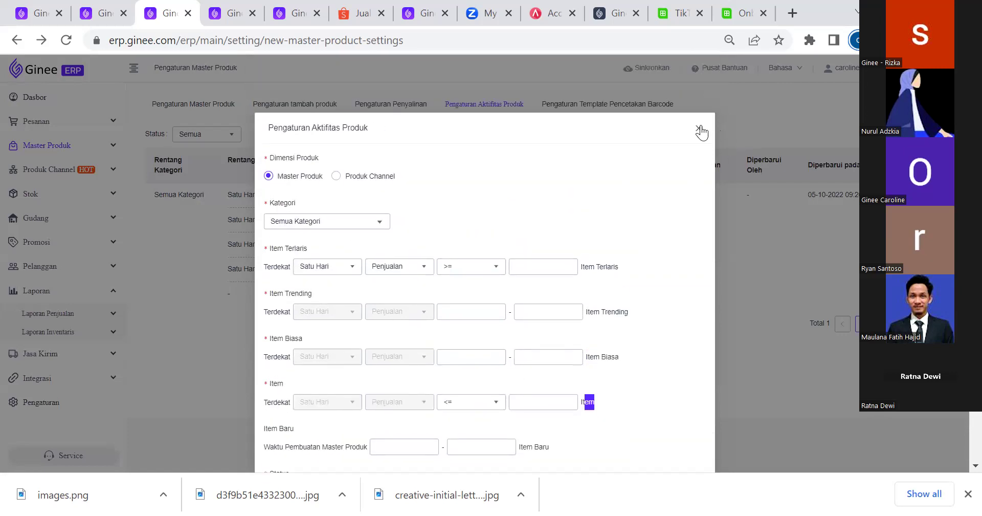
left_click(772, 246)
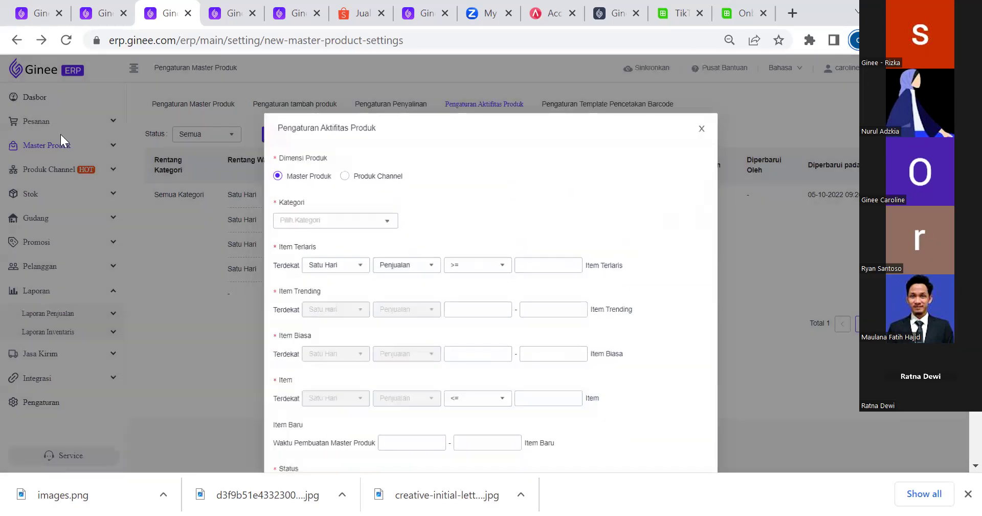
left_click(61, 146)
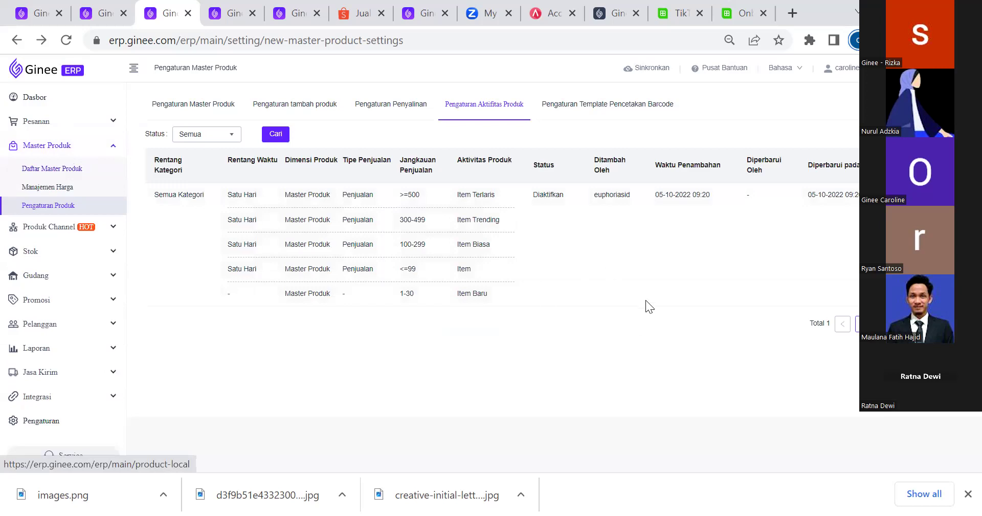
Open Daftar Master Produk and look through the product list's MSKU, stock and status columns
scroll(500, 327, "down", 1)
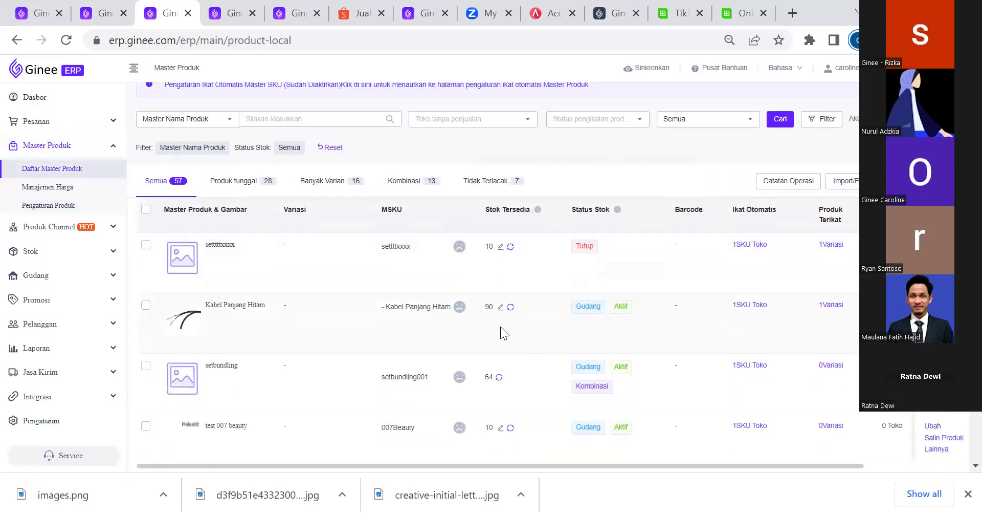
scroll(500, 326, "down", 3)
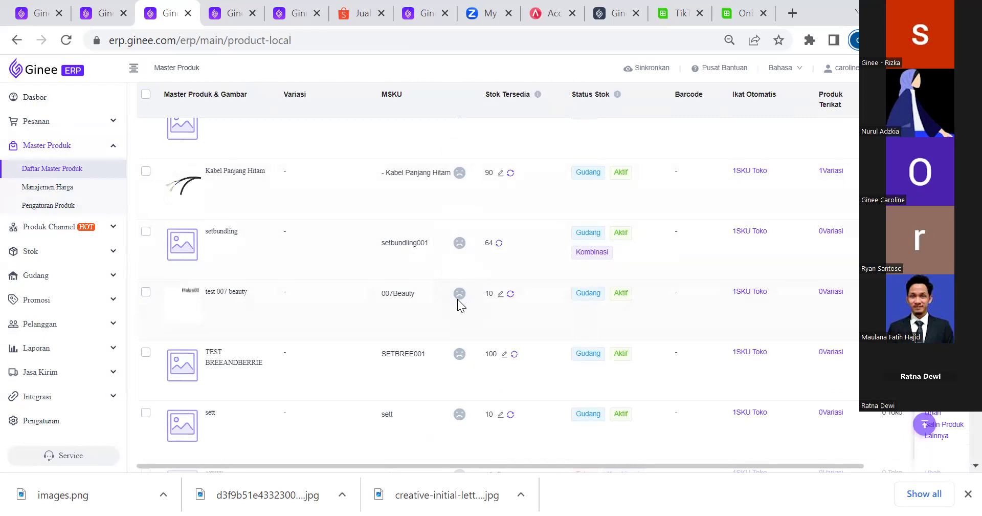
scroll(662, 246, "up", 3)
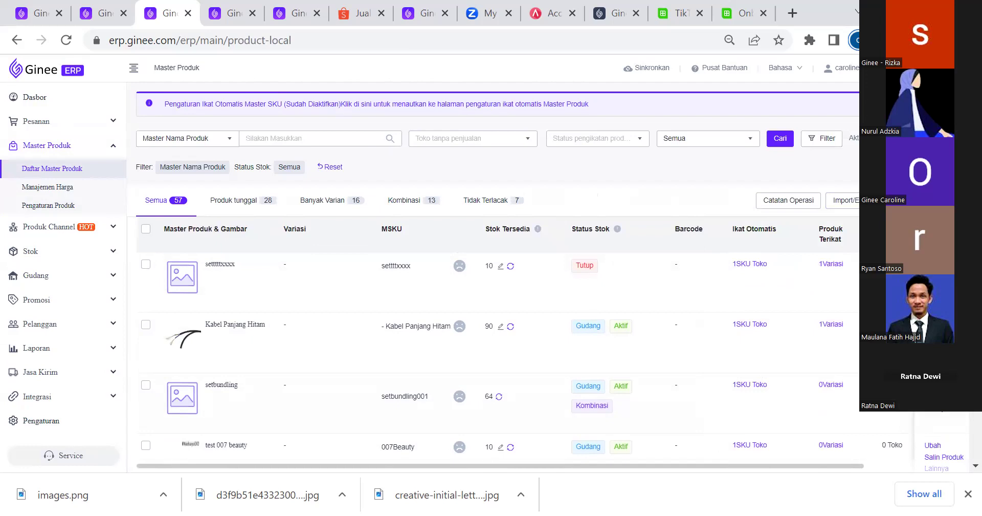
Start a new template in Pengaturan Template Pencetakan Barcode with a label size of 40mm wide and 20mm high
left_click(72, 208)
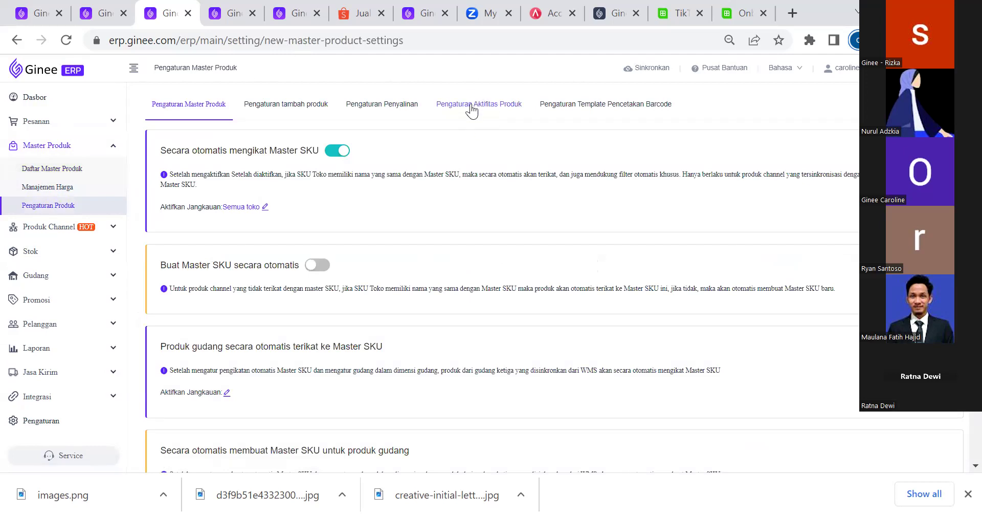
left_click(604, 113)
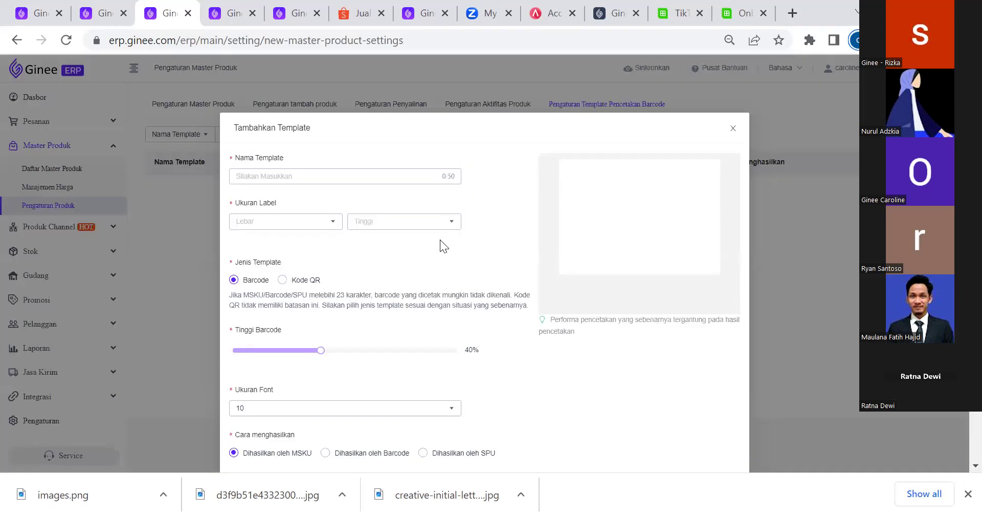
scroll(284, 210, "down", 2)
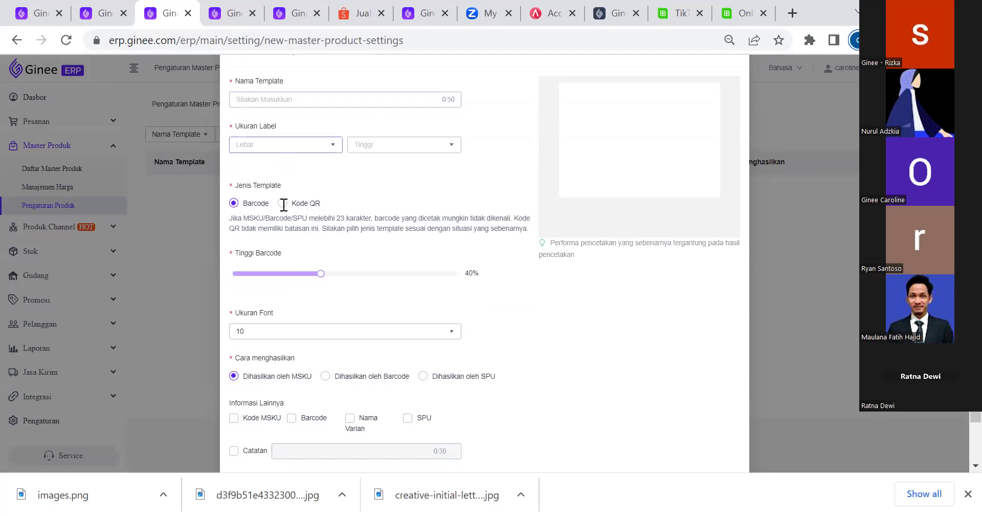
left_click(307, 145)
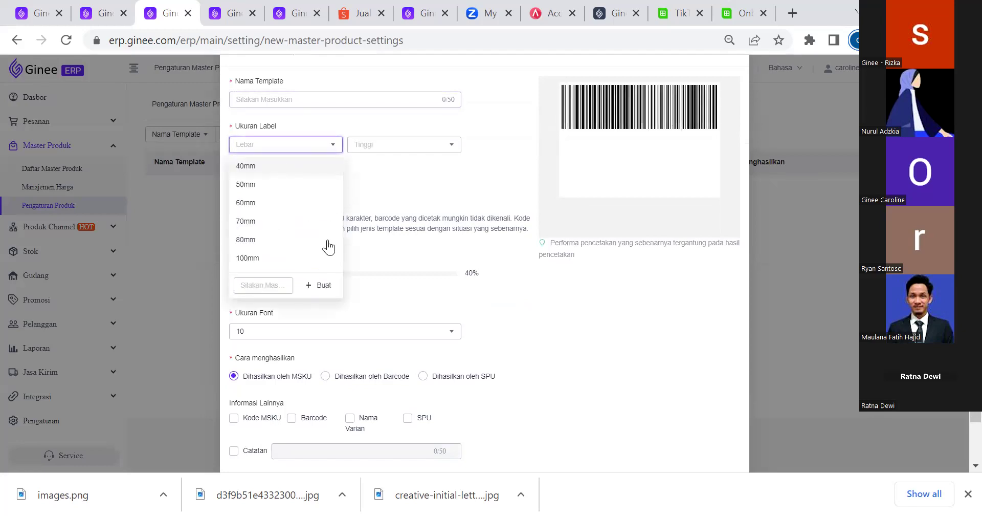
left_click(285, 166)
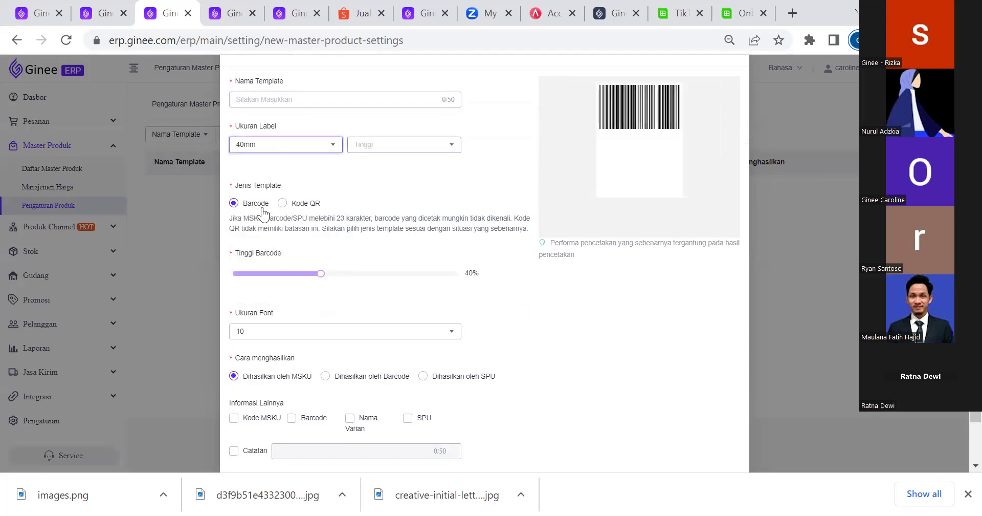
left_click(399, 145)
left_click(387, 166)
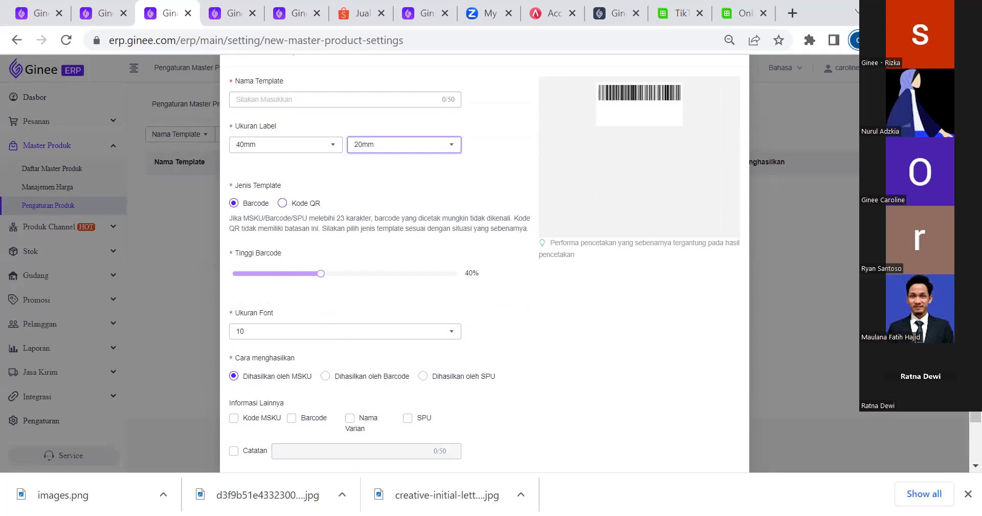
Change the template type to Kode QR, review its remaining options and close the form without saving
triple_click(306, 203)
scroll(594, 208, "down", 2)
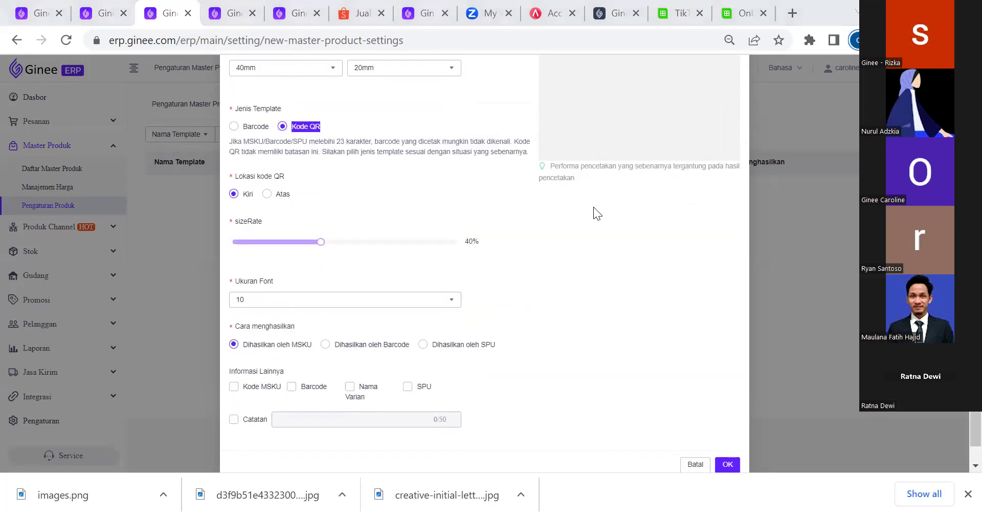
left_click(768, 456)
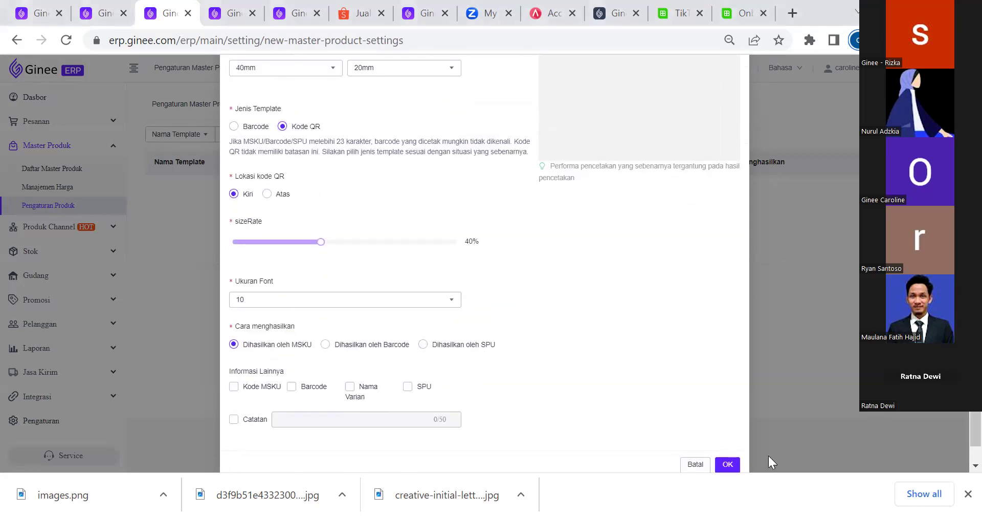
scroll(682, 446, "down", 1)
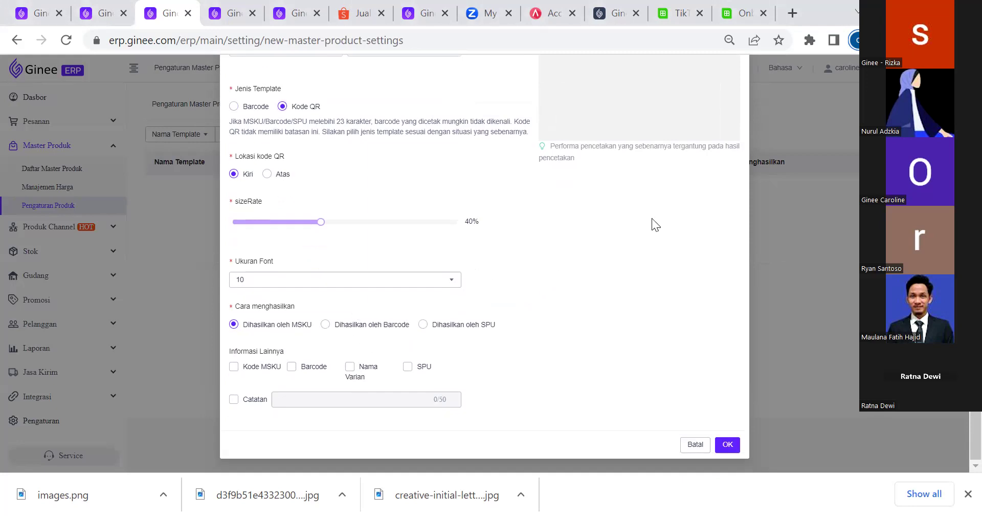
scroll(741, 155, "up", 4)
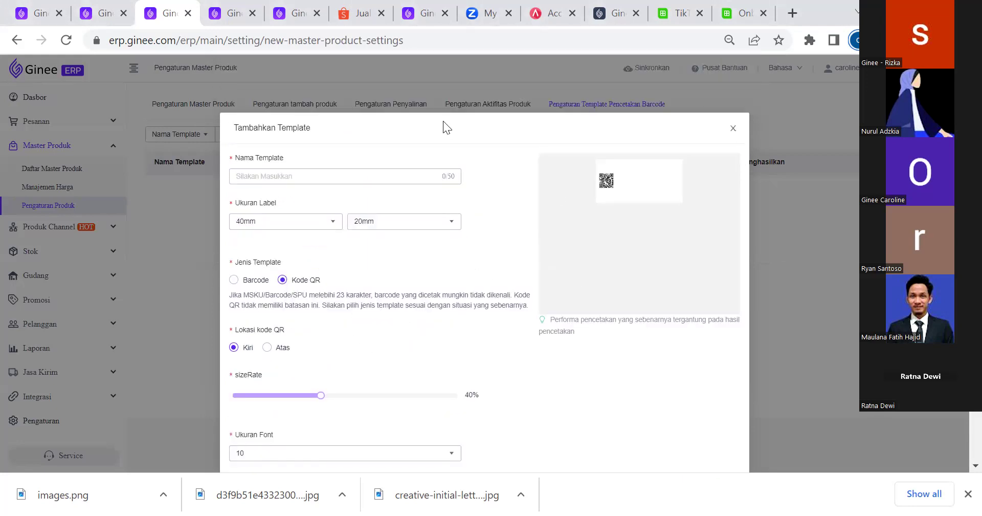
left_click(733, 128)
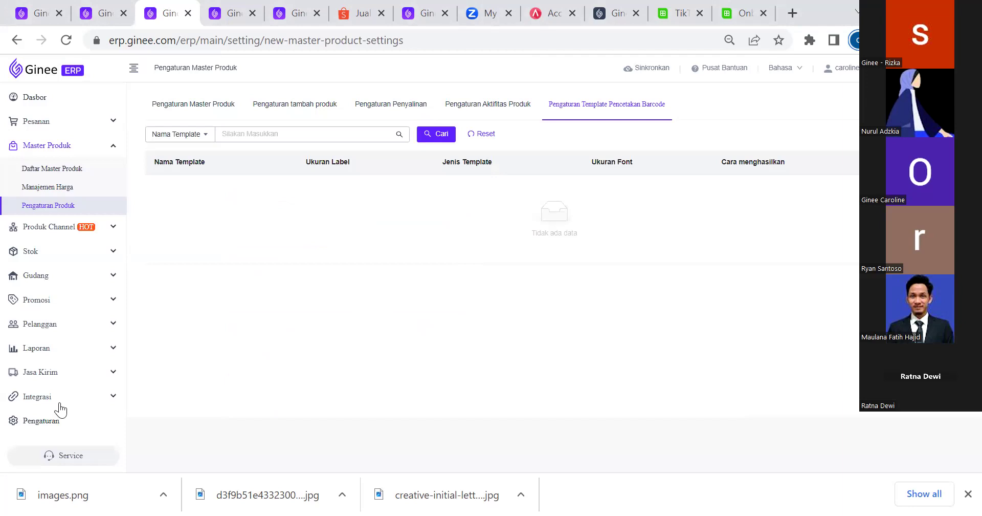
Open Pengaturan Pesanan from the settings overview and go to Pengaturan Aturan Pengiriman
left_click(48, 422)
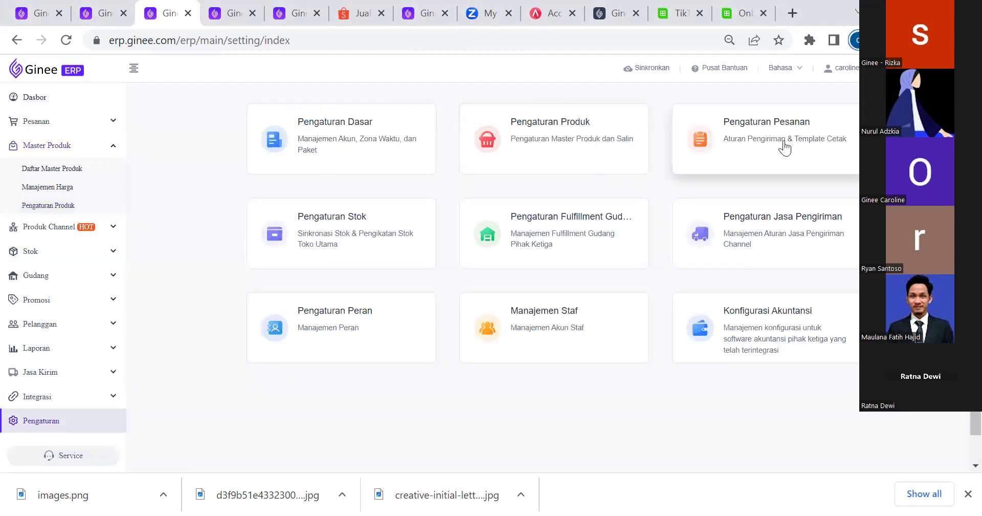
left_click(784, 141)
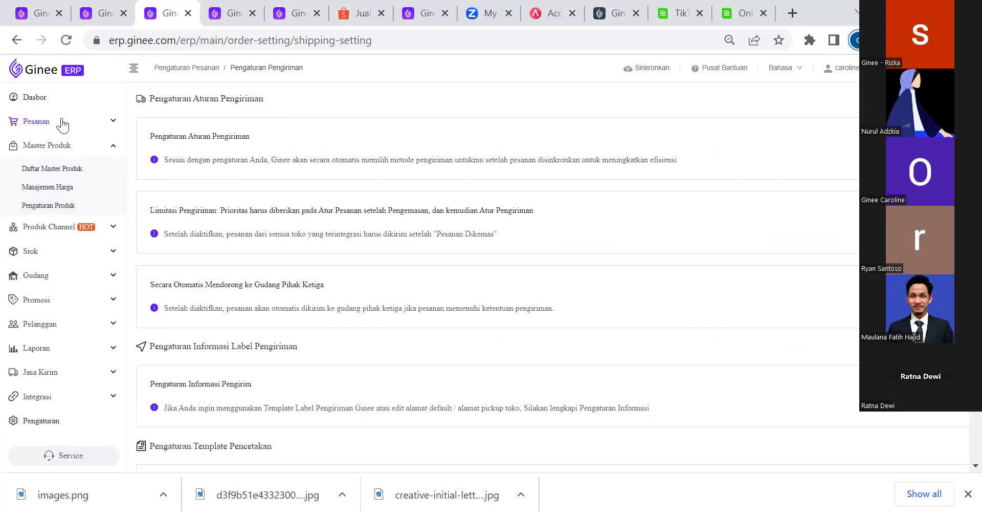
left_click(96, 141)
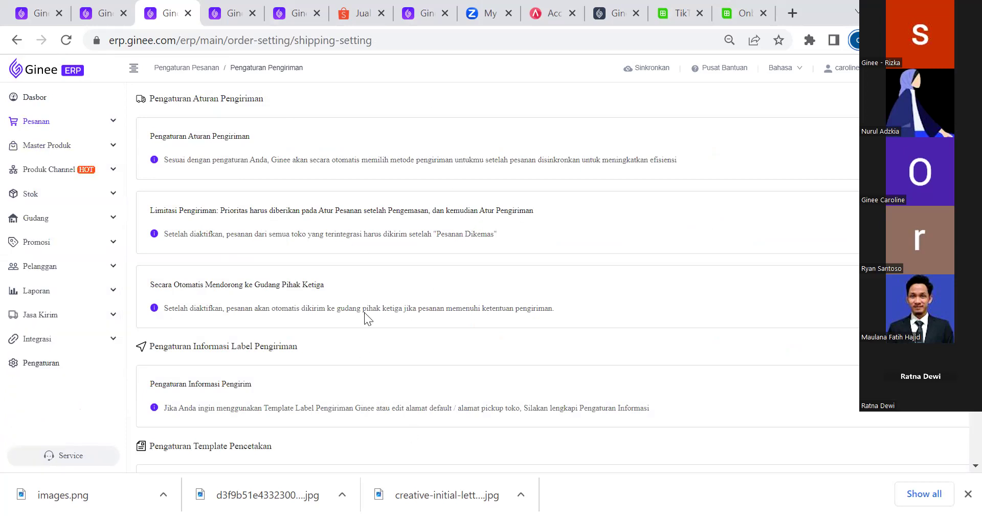
left_click(669, 145)
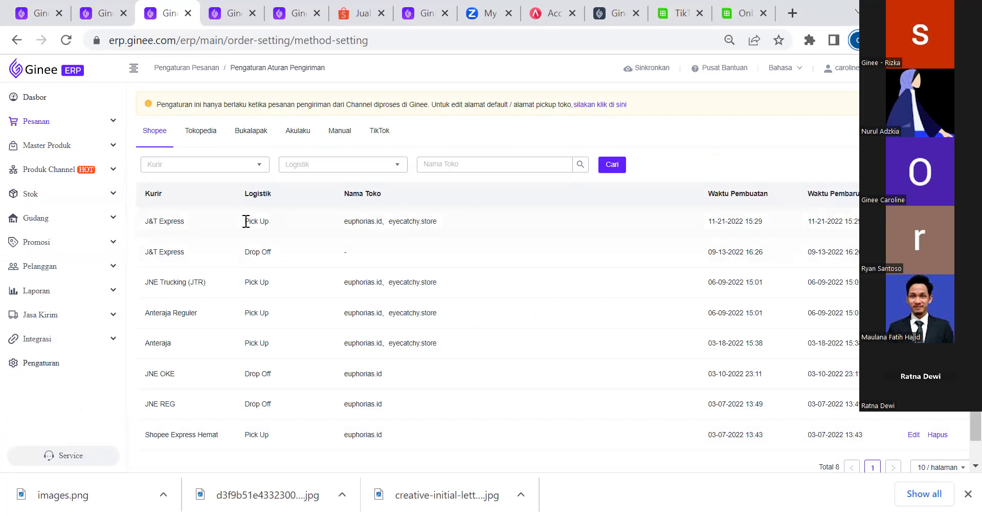
Point out the Pick Up method of J&T Express, the Anteraja courier and the Drop Off method of JNE OKE
triple_click(262, 221)
left_click_drag(231, 340, 145, 343)
left_click_drag(177, 374, 144, 374)
left_click_drag(298, 374, 244, 374)
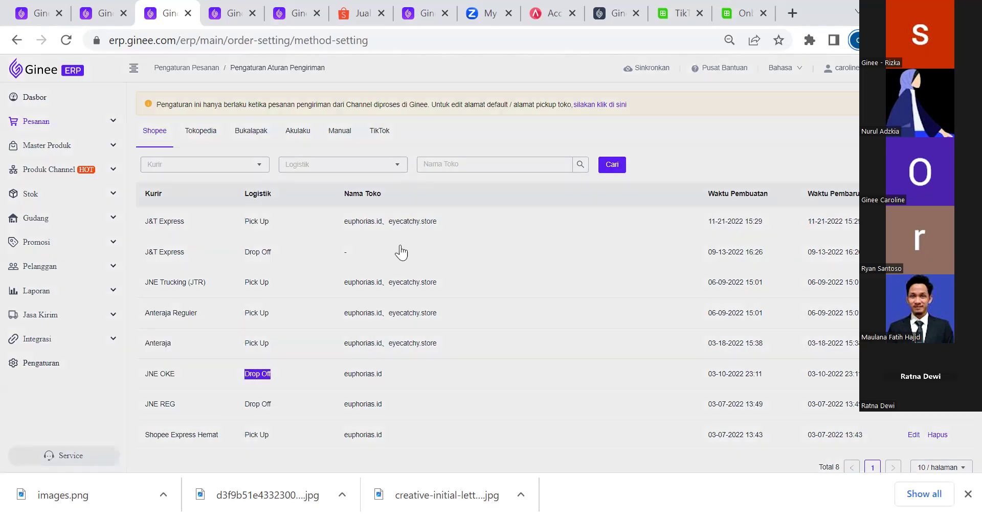
Try a shipping rule for Agen Shopee with Pickup, show the euphorias.id pick-up addresses and close it unsaved
left_click(420, 230)
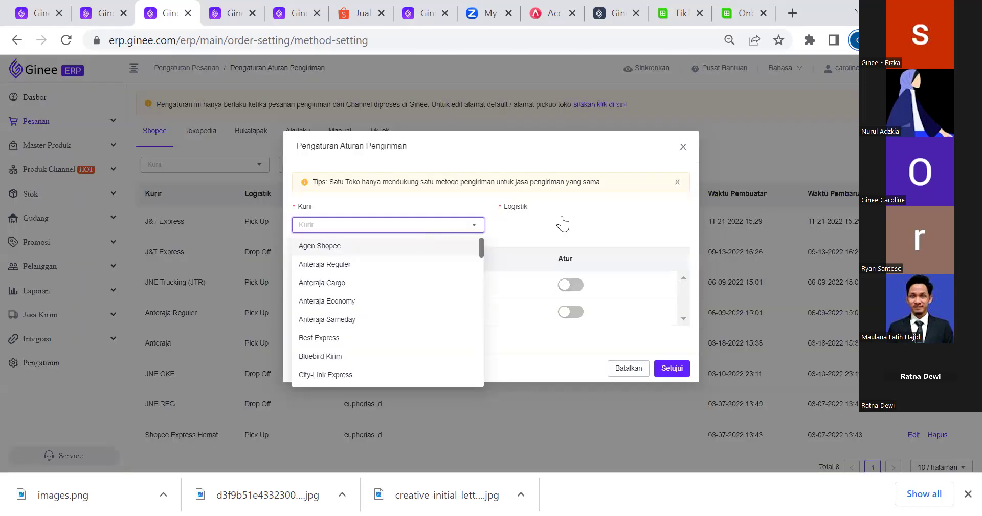
key("Return")
left_click(546, 225)
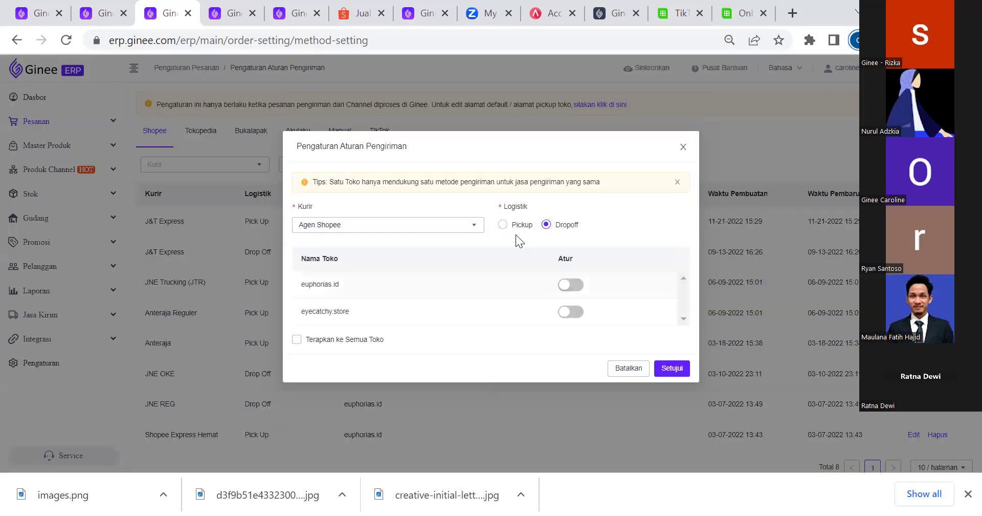
left_click(503, 224)
left_click(560, 282)
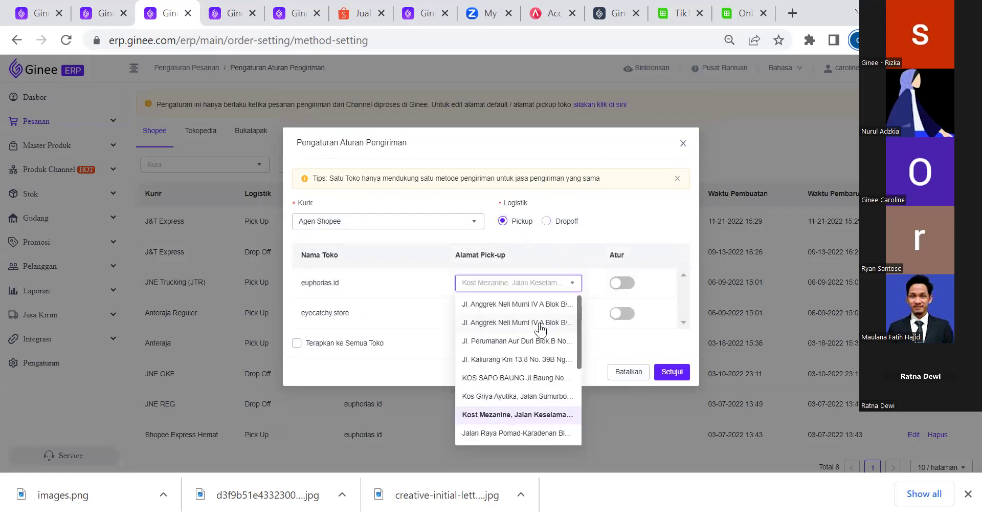
left_click(565, 257)
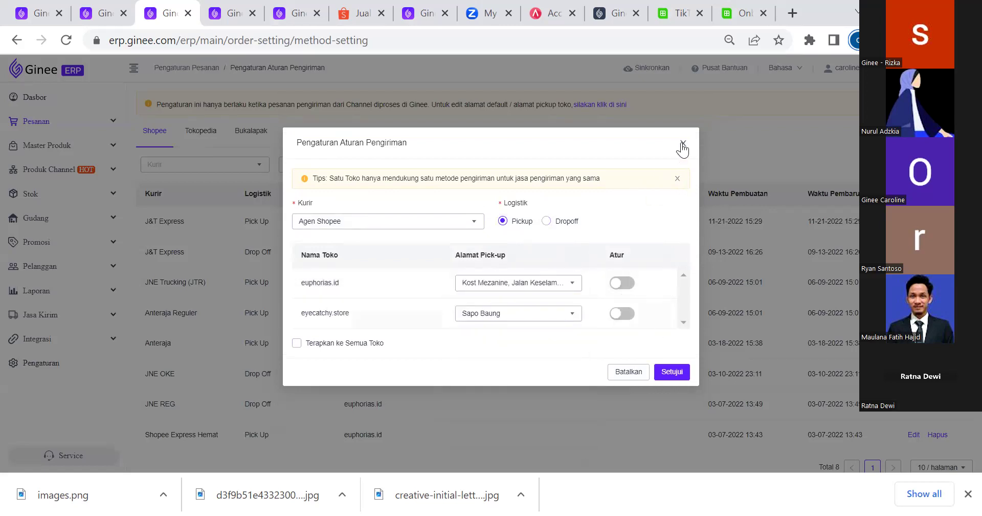
left_click(212, 162)
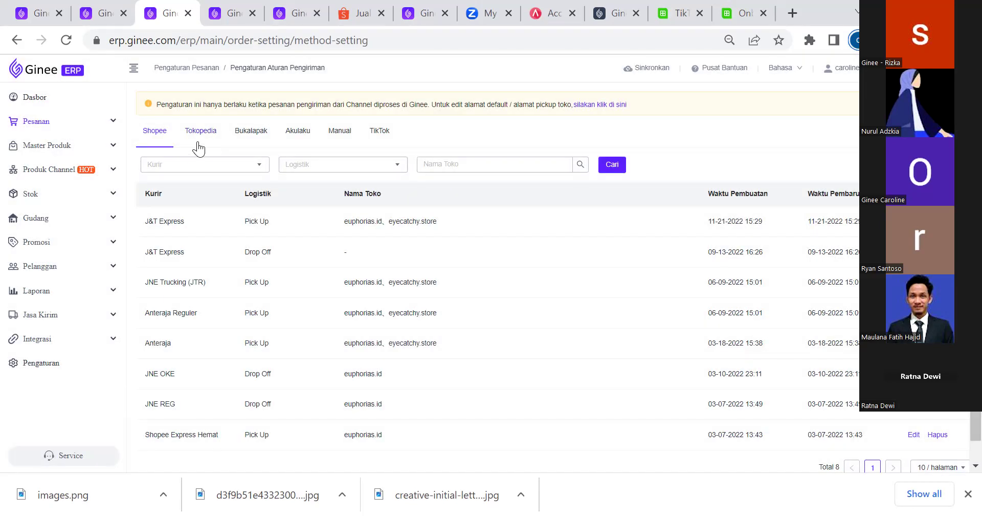
View the shipping rules for Tokopedia and Bukalapak, and return to Pengaturan Pengiriman
left_click(195, 133)
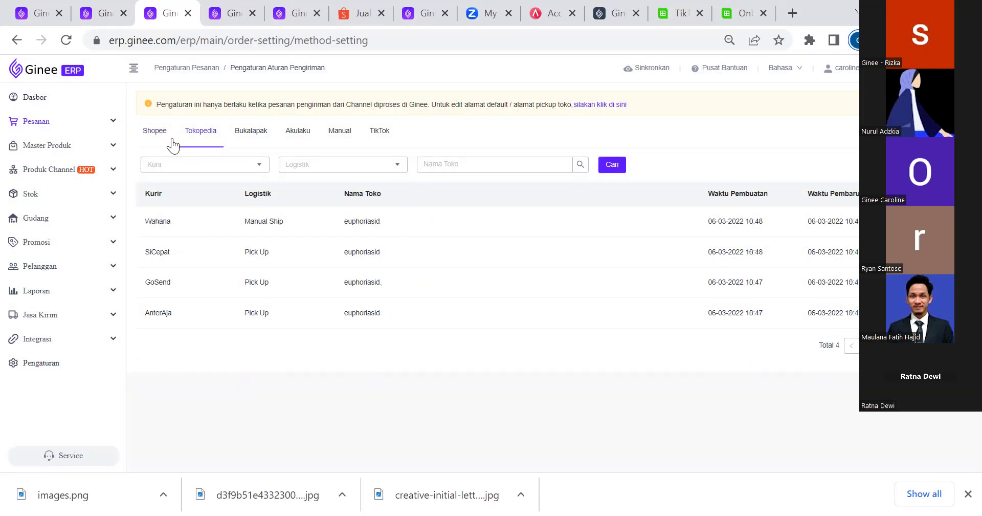
left_click(260, 131)
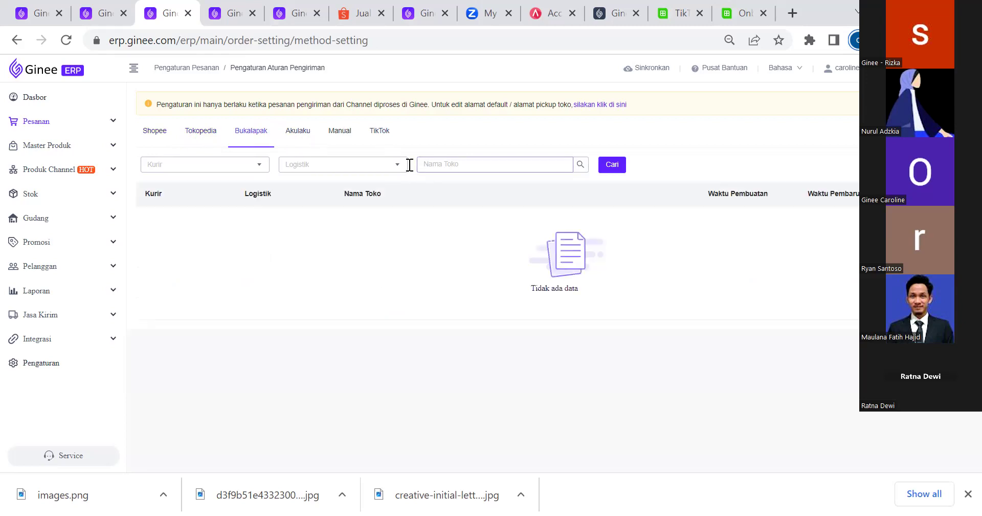
left_click(16, 41)
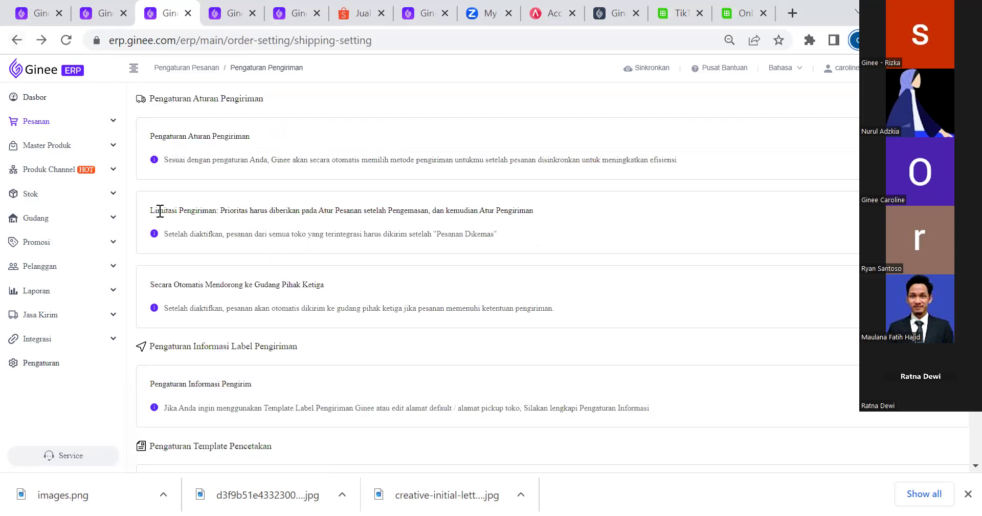
Point out the Limitasi Pengiriman and Secara Otomatis Mendorong ke Gudang Pihak Ketiga settings
left_click_drag(150, 209, 541, 207)
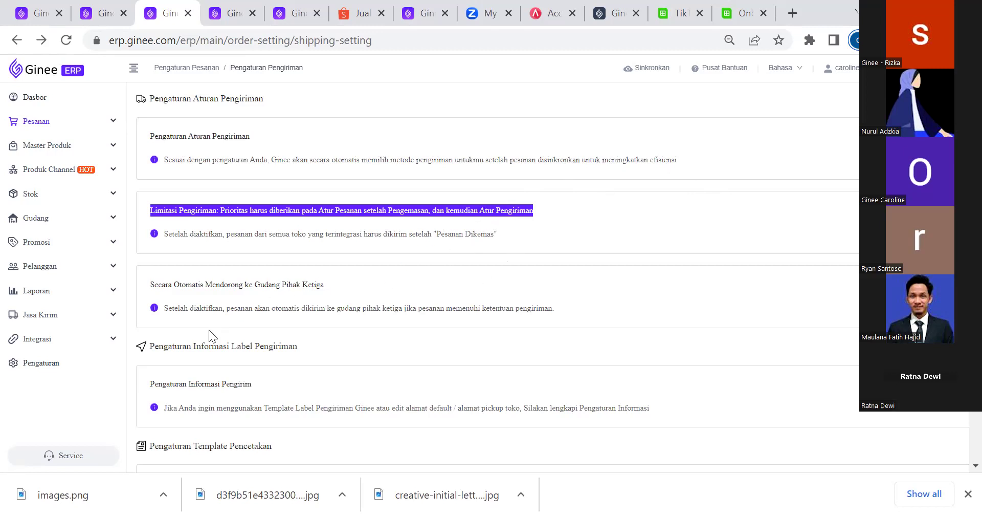
left_click_drag(145, 285, 337, 275)
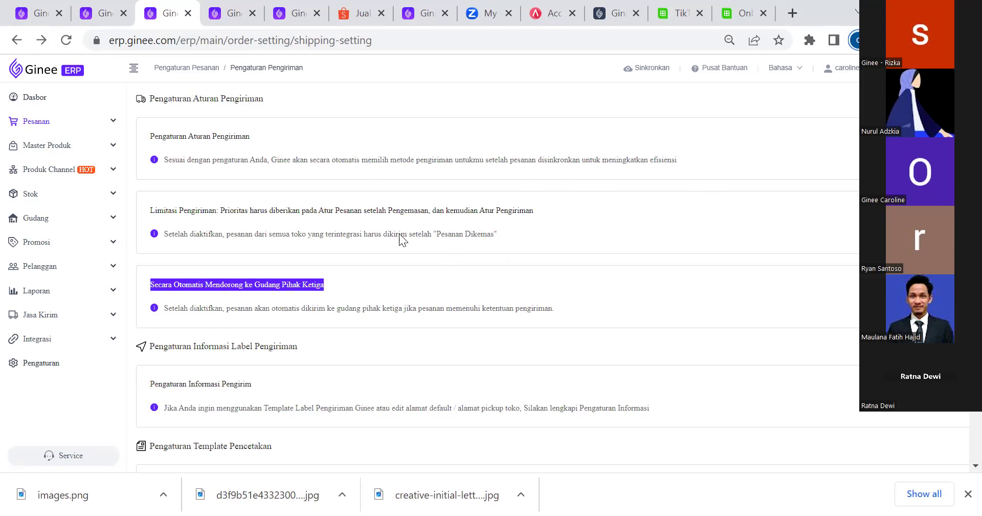
left_click(354, 281)
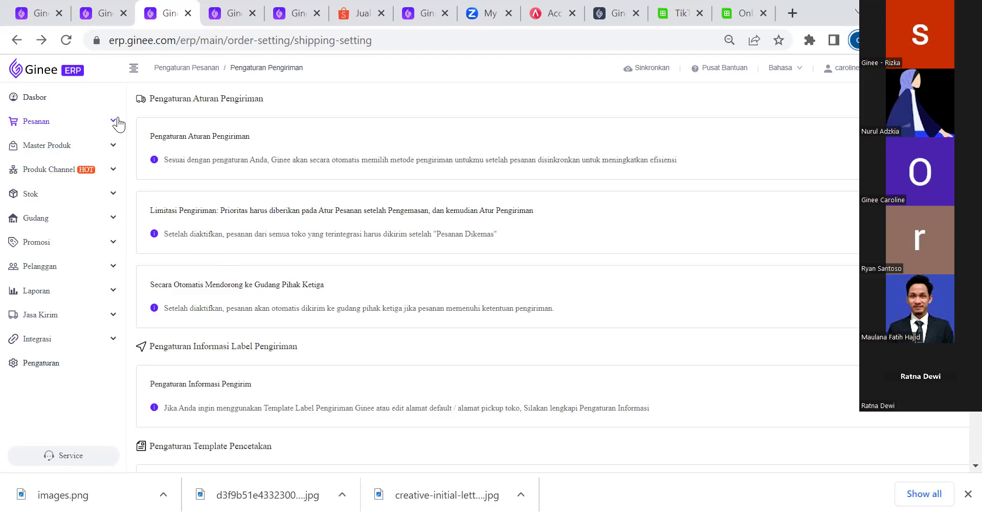
Open Pengaturan Informasi Pengirim, view the default address choices for a Shopee store and return to Pengaturan Pengiriman
scroll(333, 281, "down", 1)
scroll(332, 281, "down", 2)
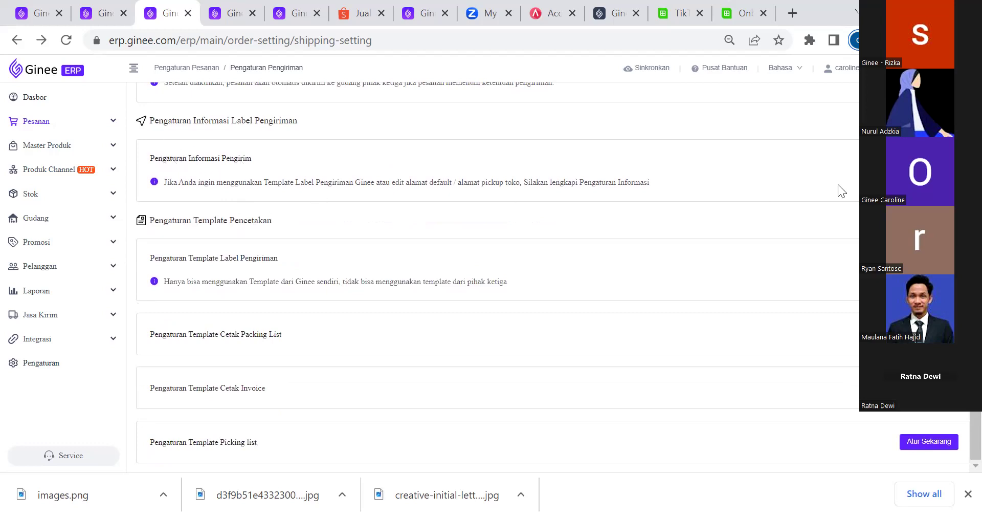
left_click(744, 182)
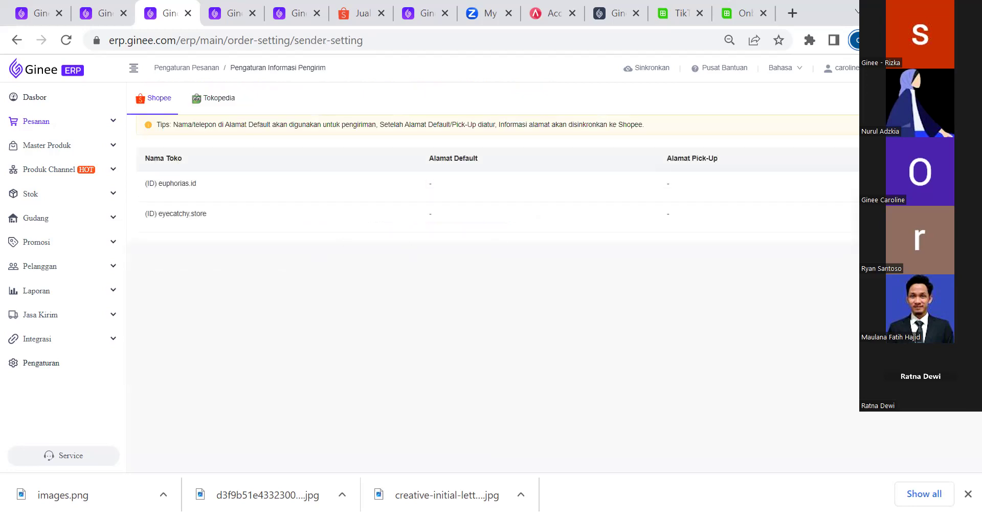
left_click(726, 212)
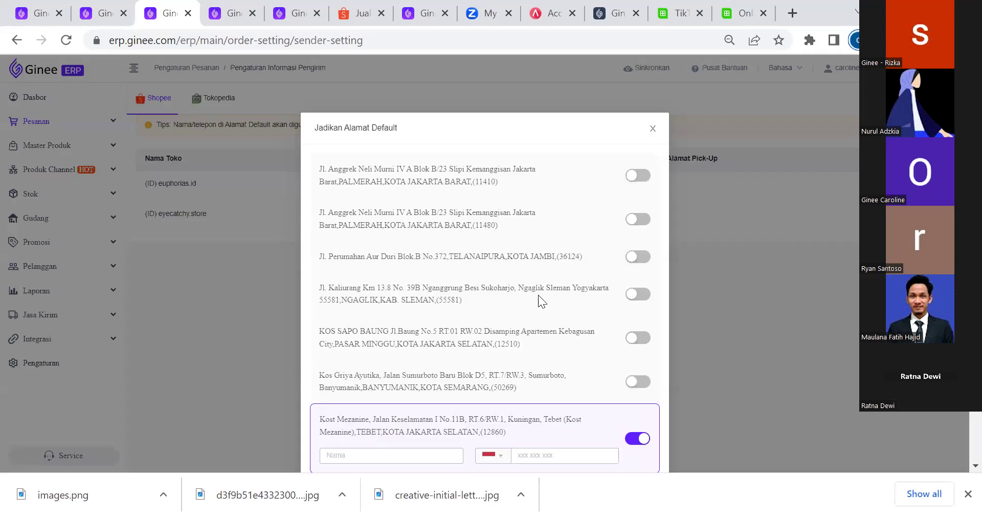
left_click(647, 126)
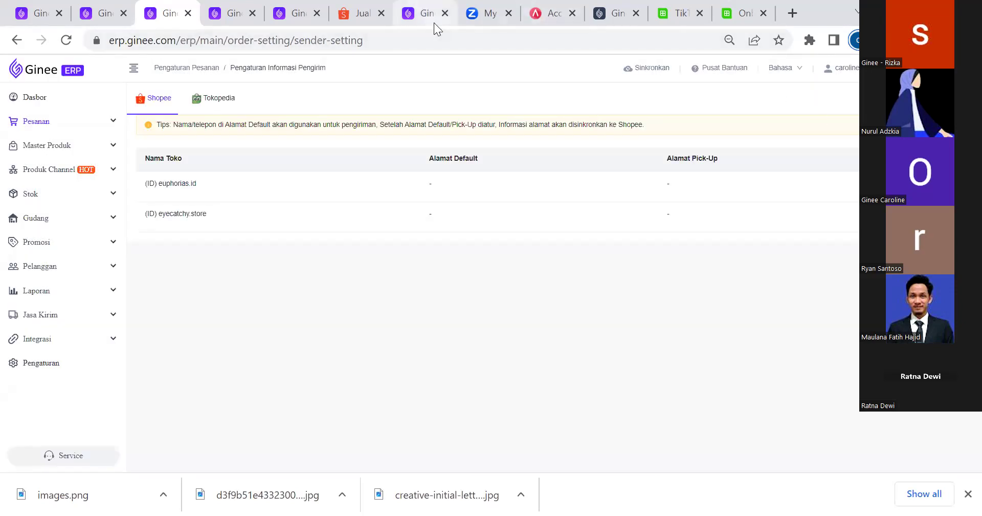
left_click(17, 40)
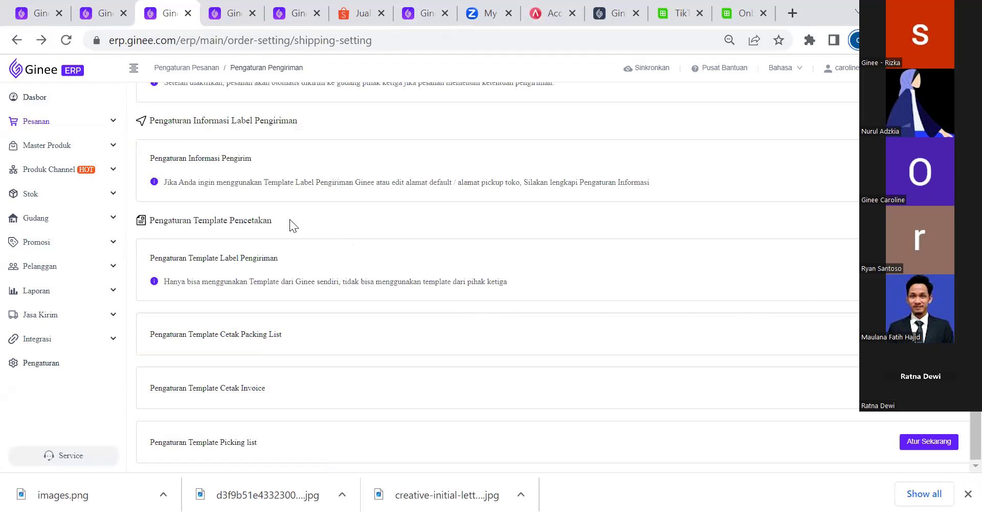
Point out the Pengaturan Template Pencetakan section with its Label Pengiriman, Cetak Packing List, Cetak Invoice and Picking list templates
left_click_drag(272, 219, 132, 230)
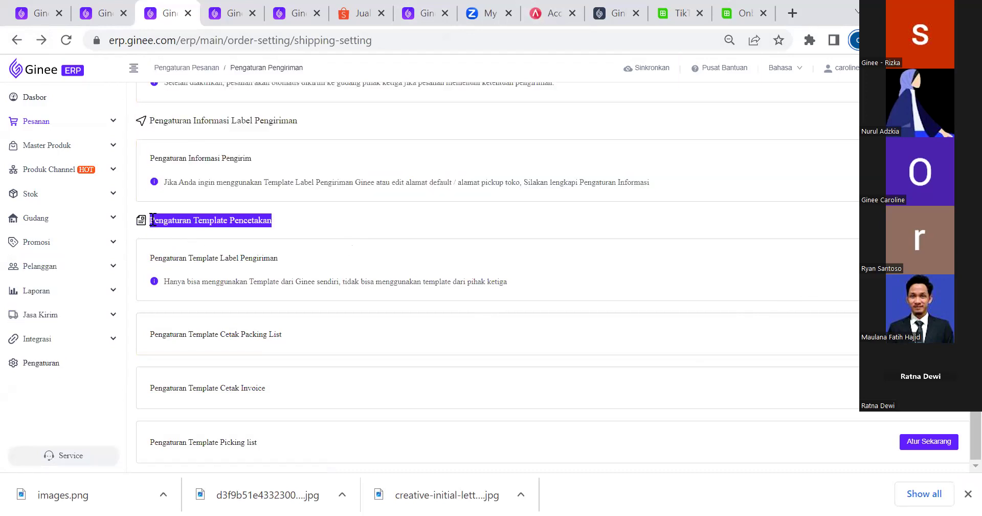
left_click_drag(286, 263, 223, 258)
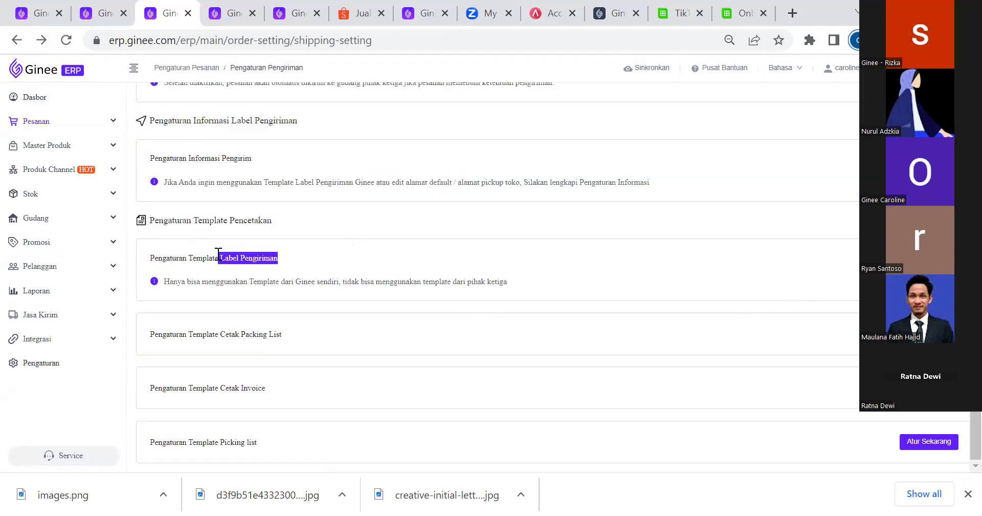
left_click_drag(287, 337, 225, 334)
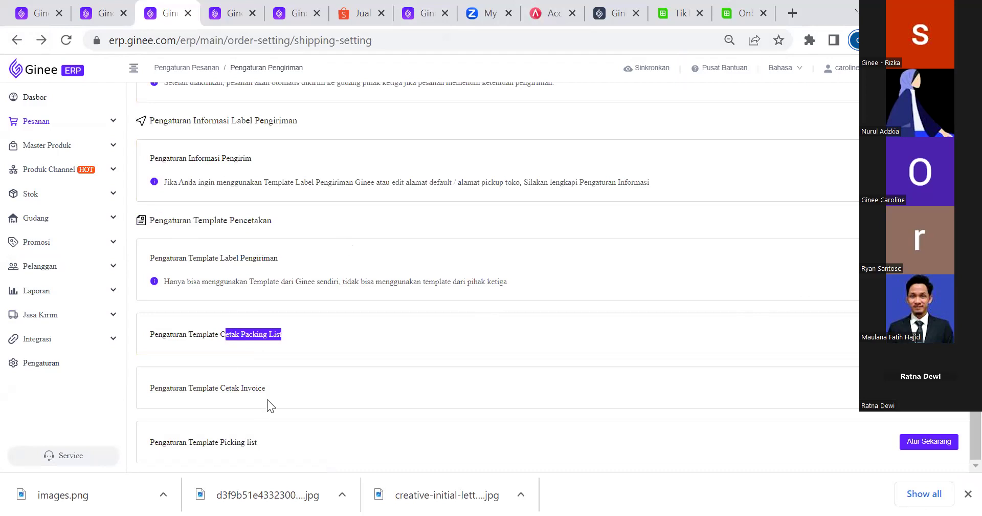
left_click_drag(267, 398, 226, 387)
left_click_drag(257, 446, 208, 445)
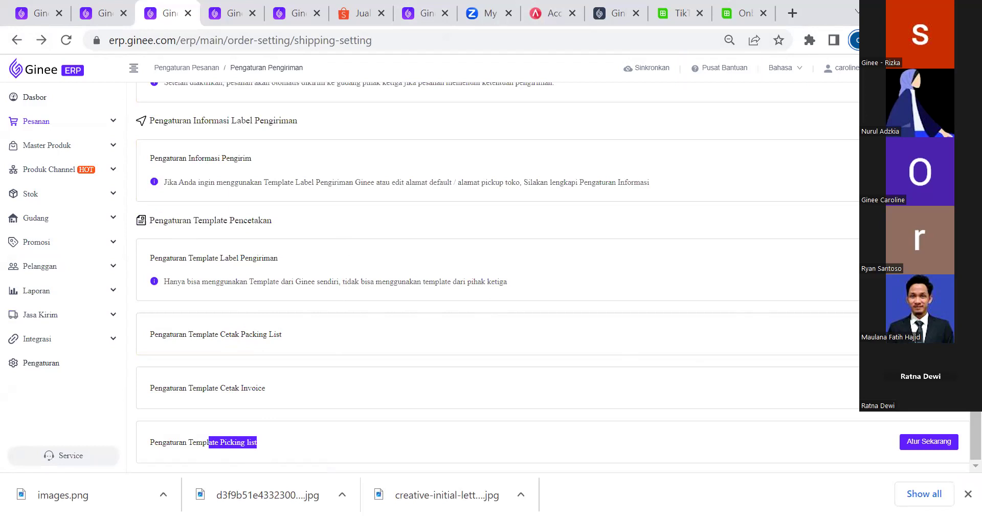
Open Pengaturan Template Label Pengiriman and examine its Shopee/Bukalapak/Tokopedia note and the print preview
left_click(929, 270)
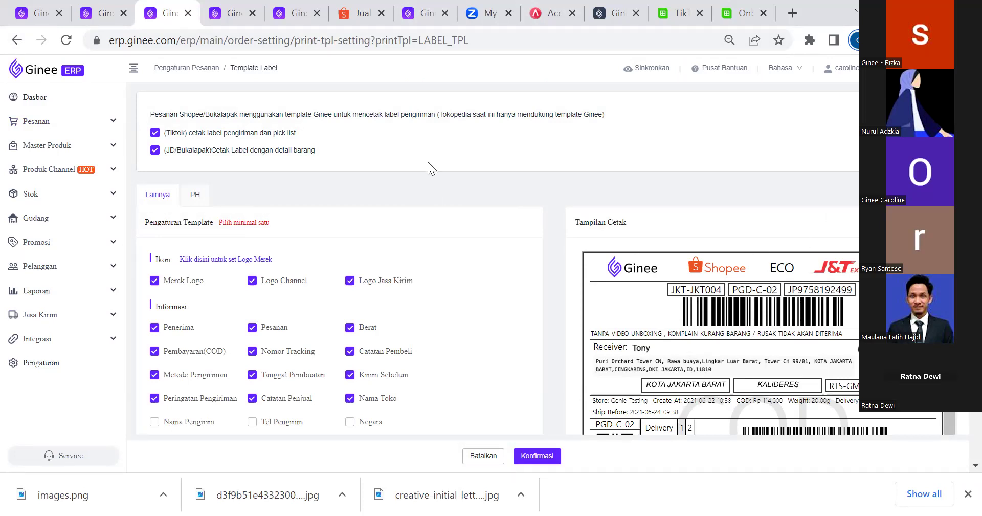
left_click_drag(190, 114, 471, 113)
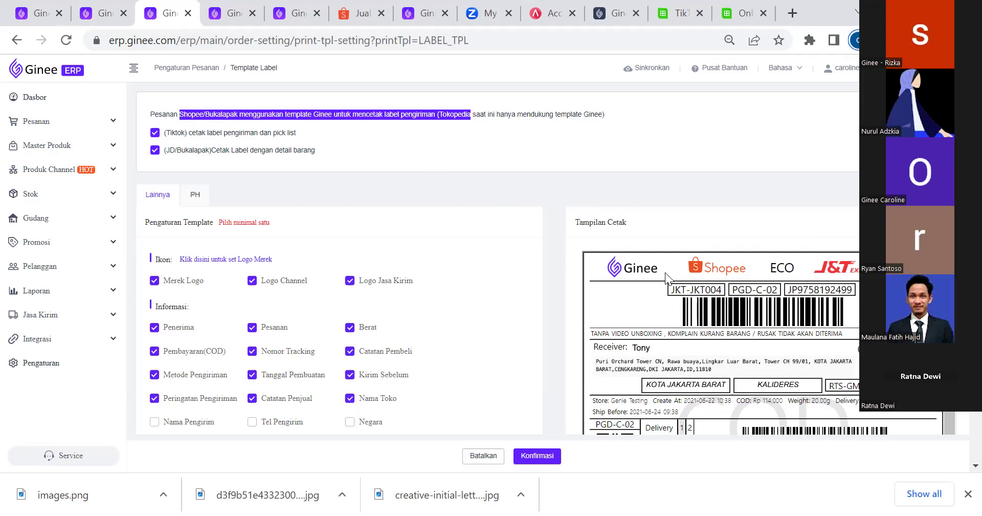
scroll(665, 276, "down", 5)
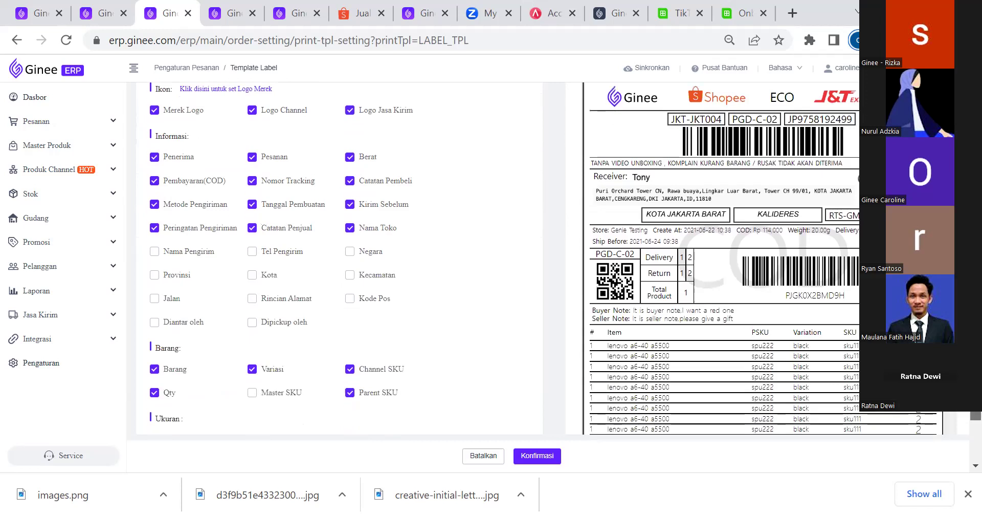
scroll(693, 280, "down", 1)
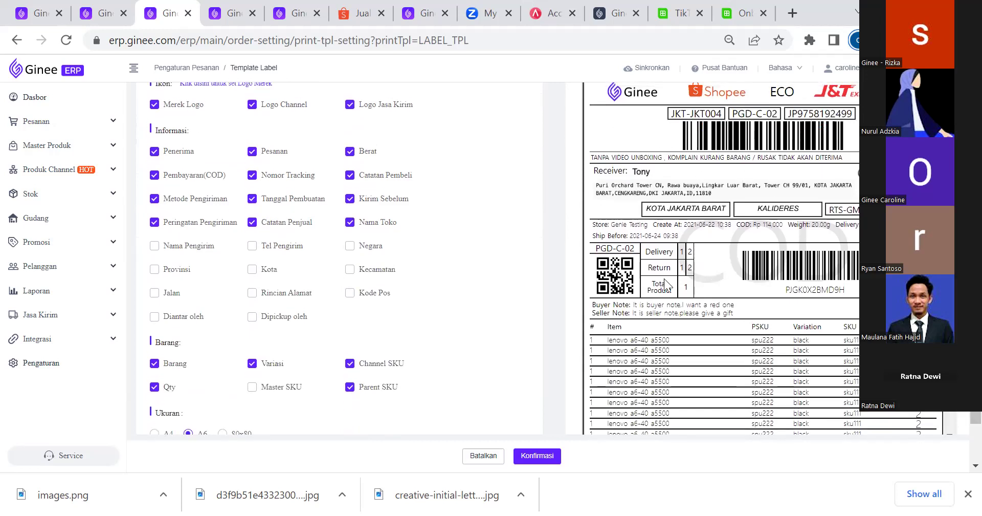
scroll(645, 233, "up", 3)
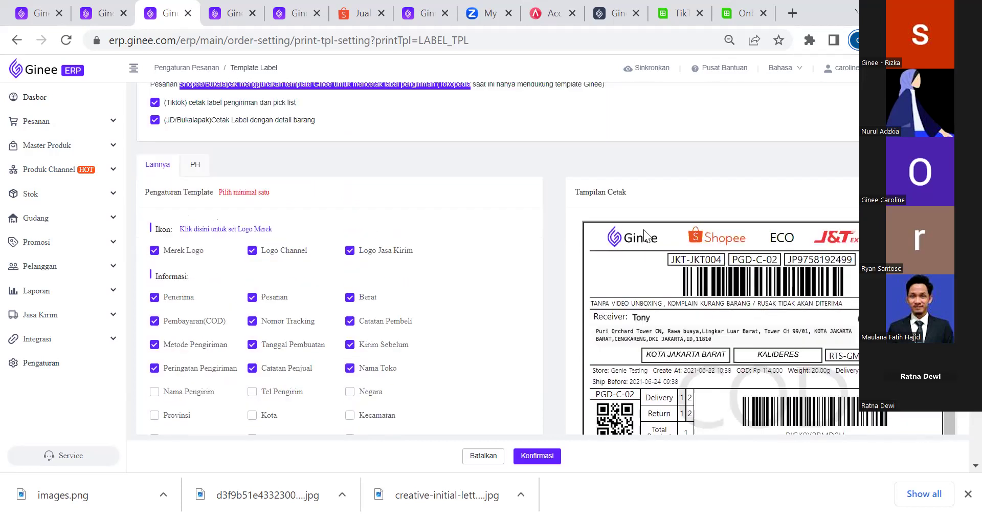
scroll(643, 229, "up", 1)
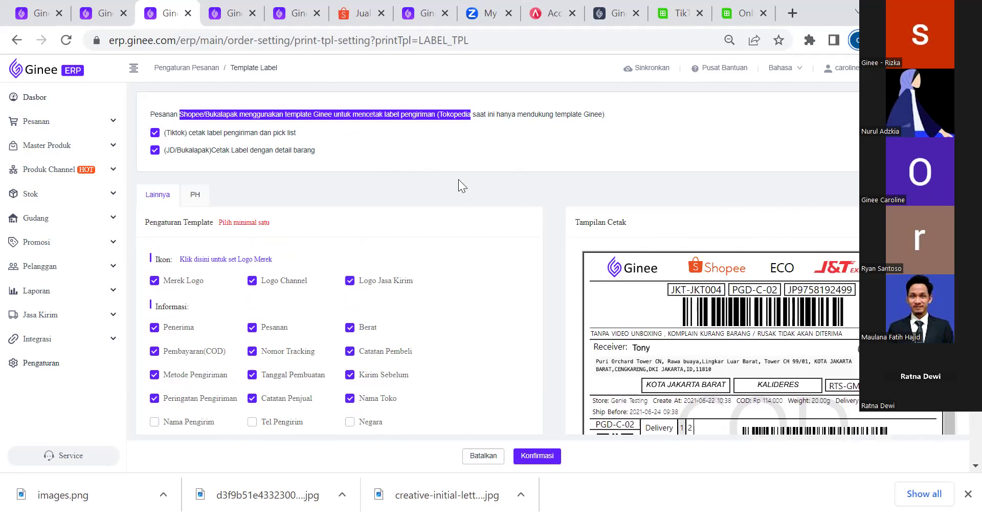
Examine the label template's fields, highlight Peringatan Pengiriman and its text in the preview, and return to Pengaturan Pengiriman without saving
scroll(507, 286, "down", 3)
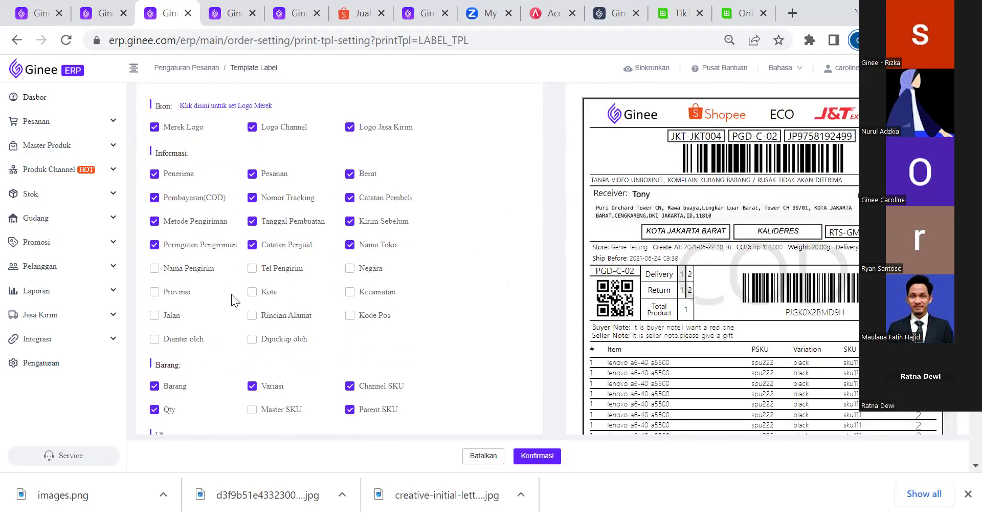
scroll(225, 307, "down", 2)
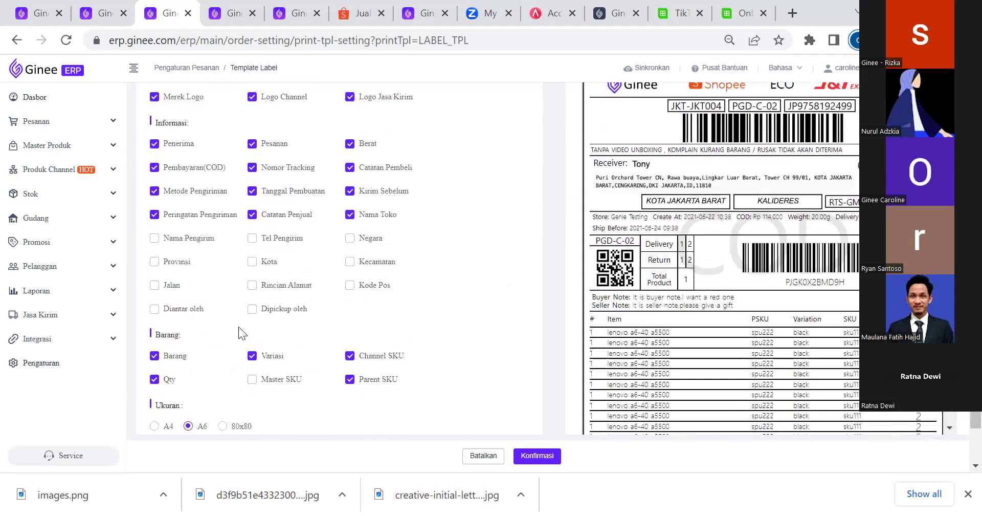
scroll(202, 195, "up", 2)
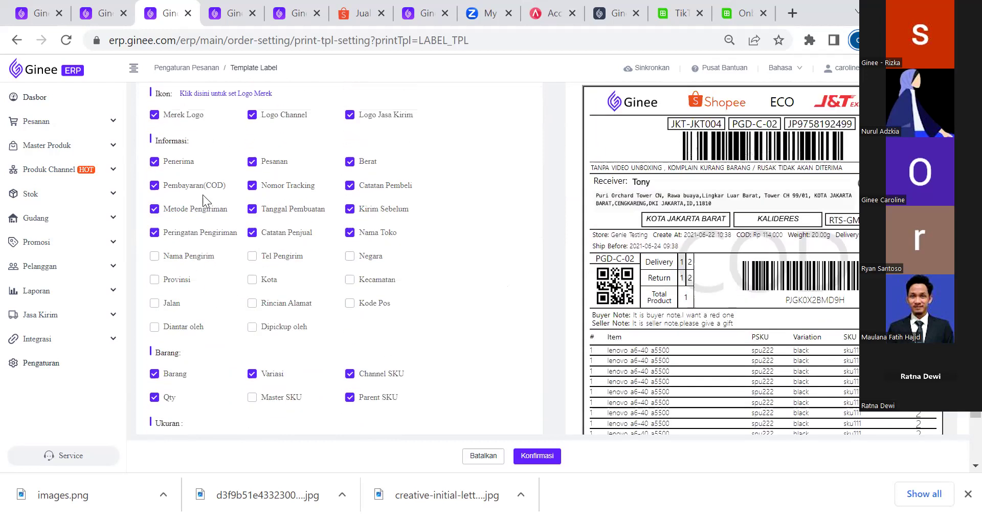
left_click_drag(236, 240, 162, 241)
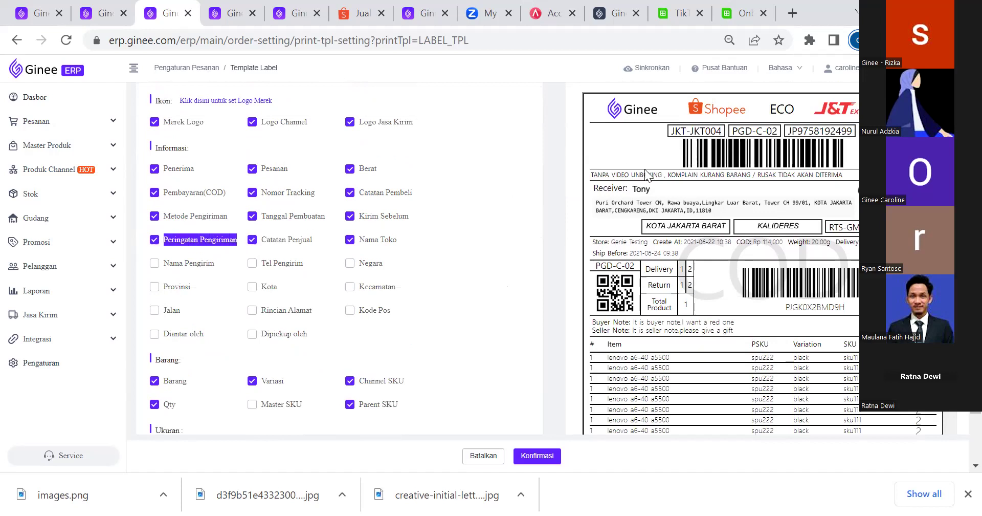
left_click_drag(594, 175, 854, 177)
scroll(712, 371, "down", 2)
scroll(403, 334, "down", 2)
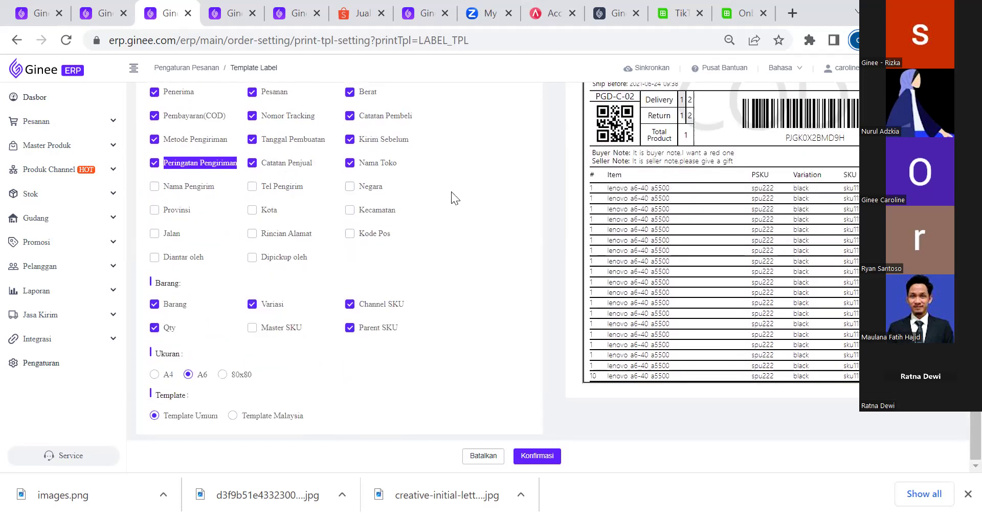
scroll(451, 192, "up", 5)
left_click(17, 40)
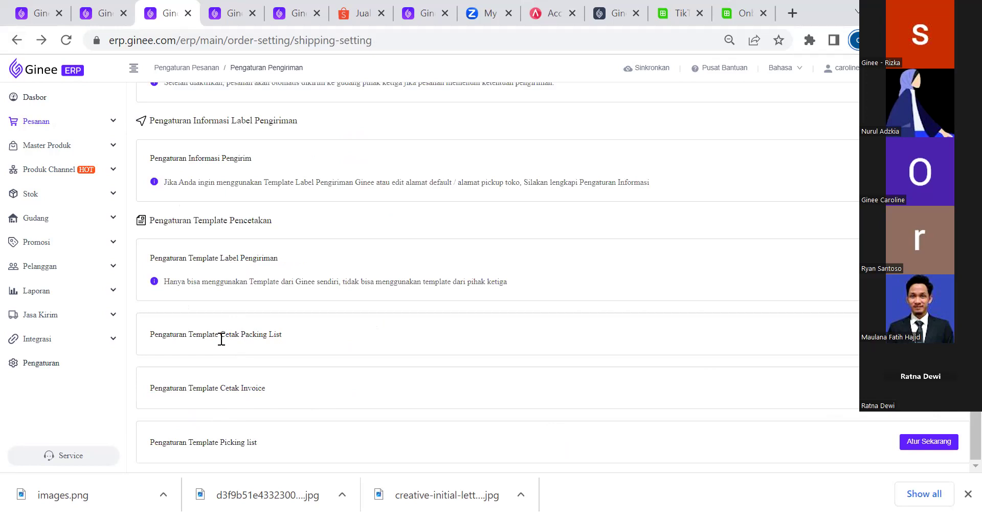
Open Pengaturan Stok from the settings overview and point out the Monitor Stok dan Sinkronisasi setting
left_click(51, 365)
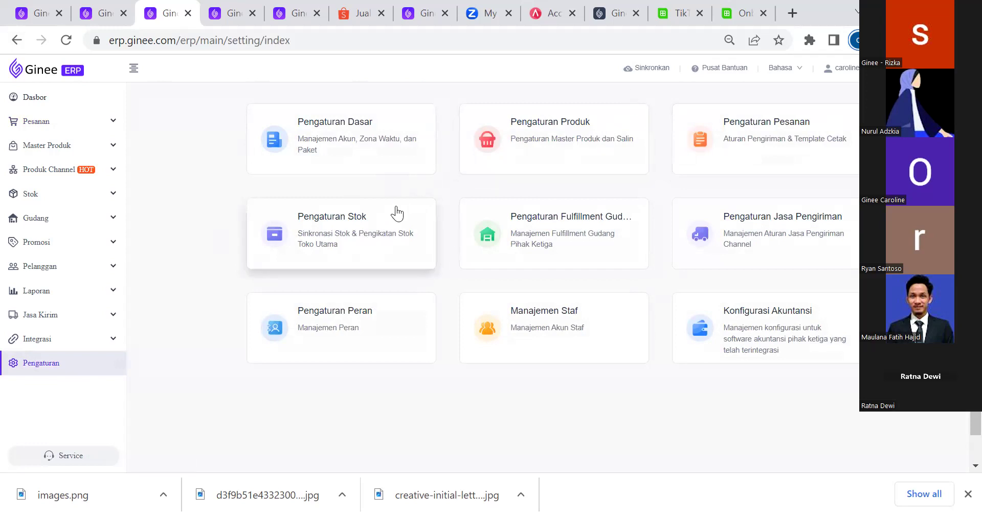
left_click(366, 228)
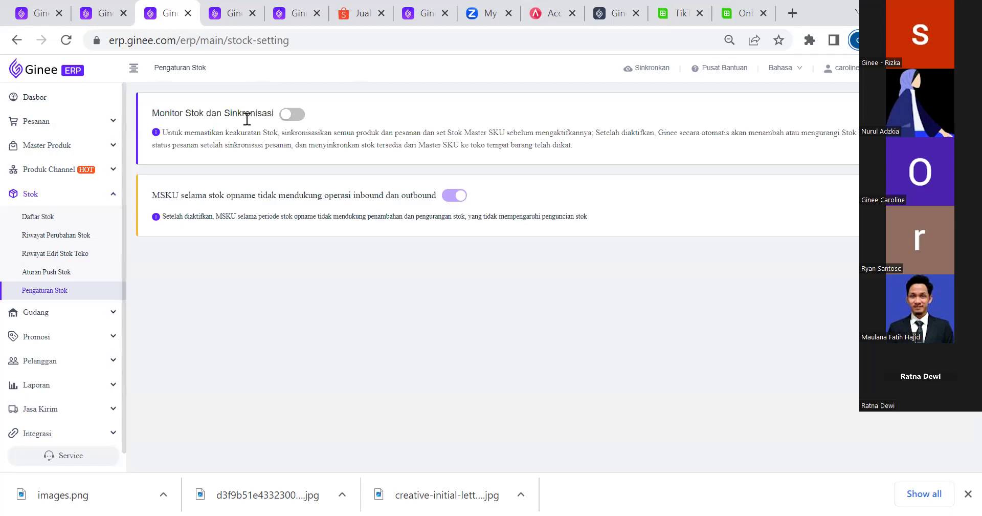
left_click_drag(152, 113, 258, 117)
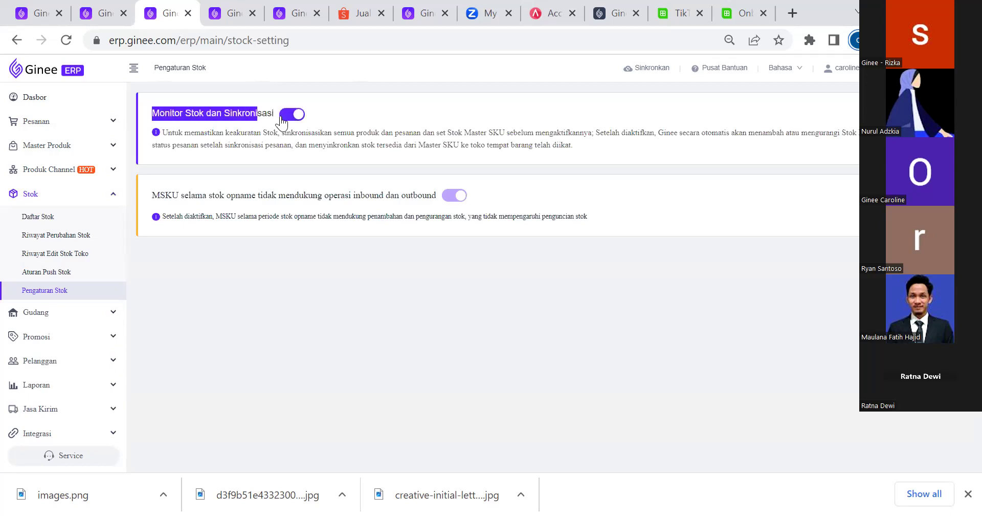
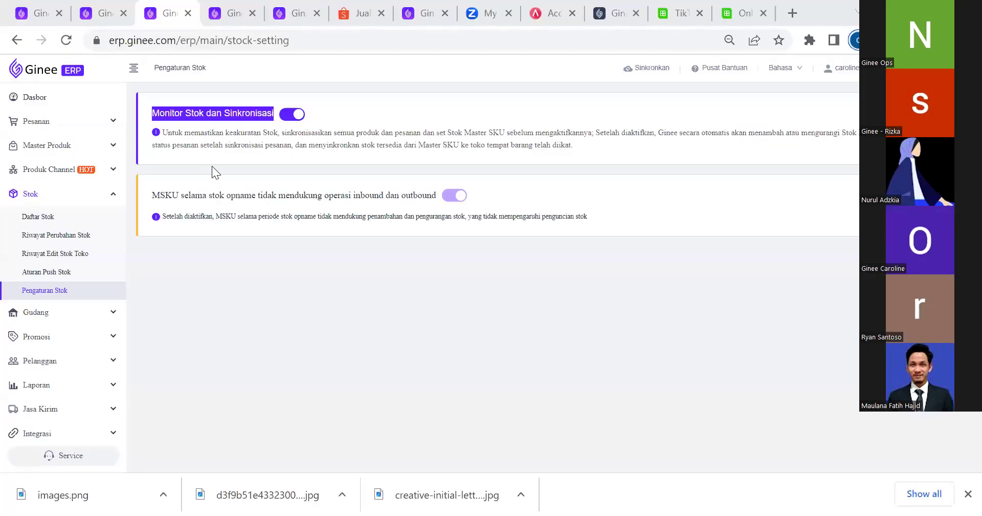
left_click_drag(274, 114, 151, 70)
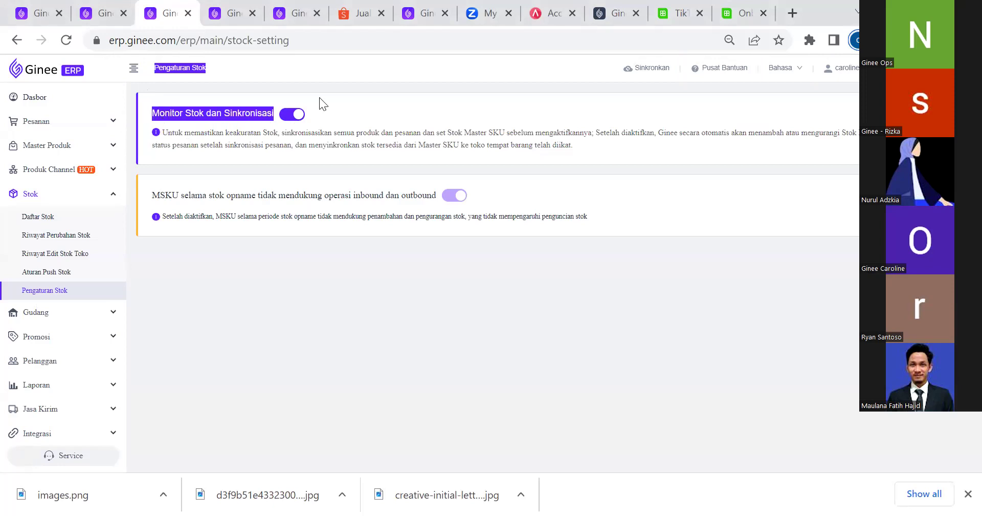
left_click(165, 117)
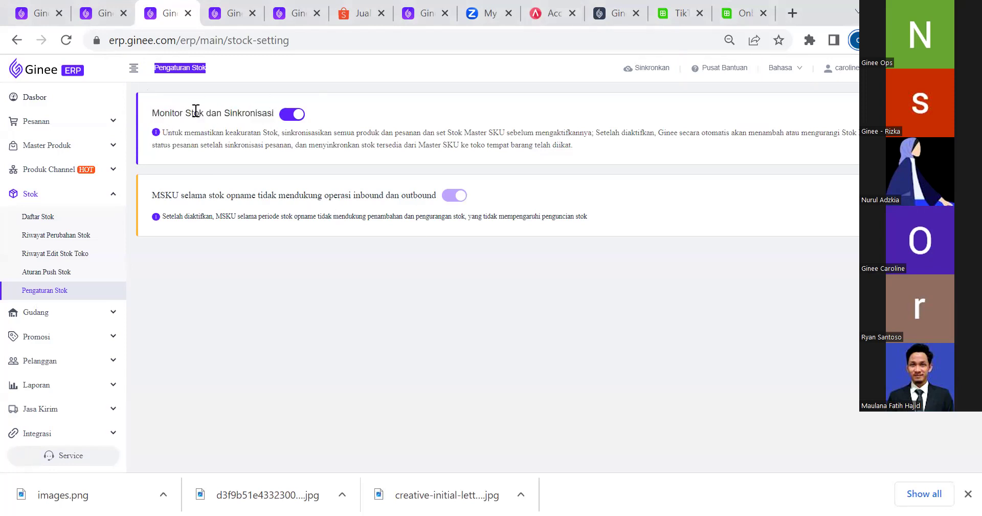
Illustrate Monitor Stok dan Sinkronisasi with a freehand sketch linking Ginee and MP, and clear the drawing
triple_click(277, 117)
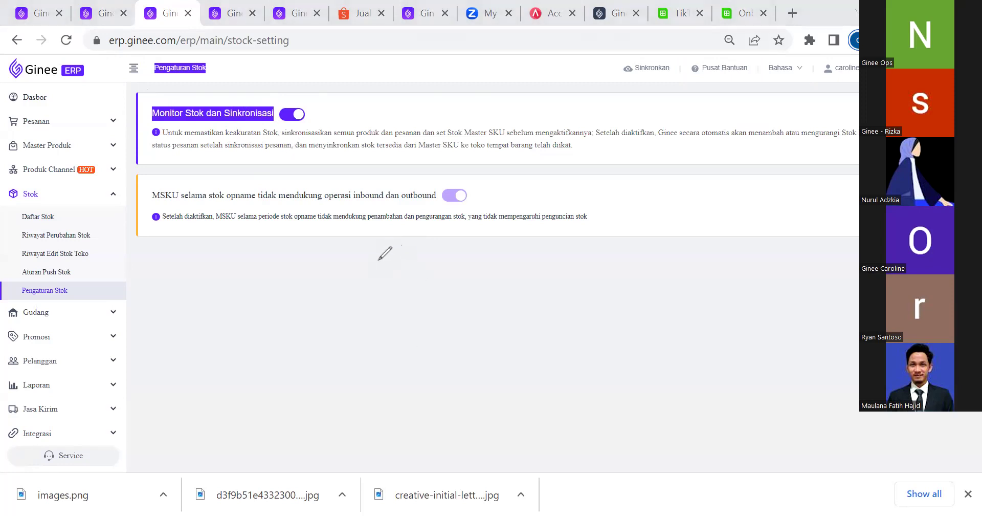
mouse_move(391, 266)
left_mouse_down()
mouse_move(380, 295)
mouse_move(392, 285)
mouse_move(395, 302)
mouse_move(399, 288)
mouse_move(431, 302)
mouse_move(528, 271)
mouse_move(548, 296)
mouse_move(559, 276)
mouse_move(565, 296)
mouse_move(573, 286)
left_mouse_up()
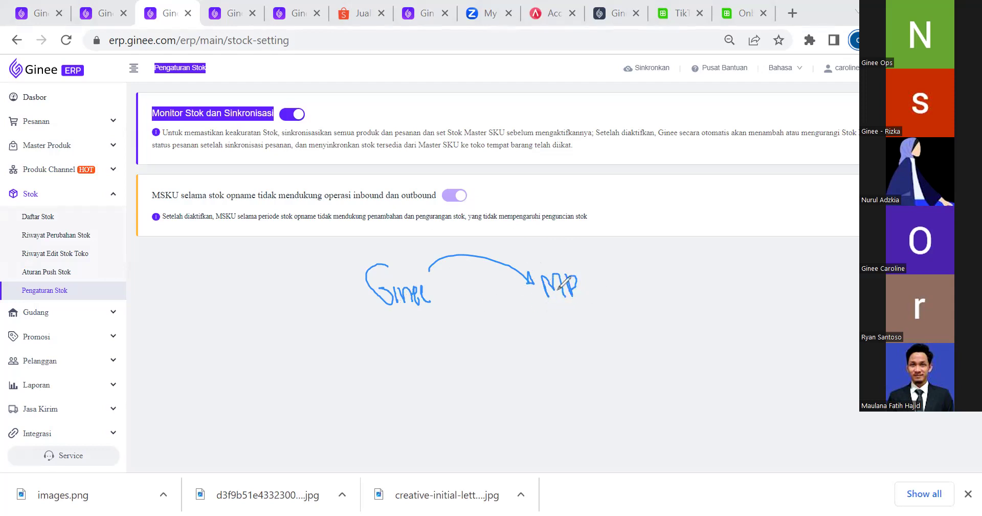
mouse_move(560, 302)
left_mouse_down()
mouse_move(527, 331)
mouse_move(475, 333)
mouse_move(443, 319)
mouse_move(449, 301)
left_mouse_up()
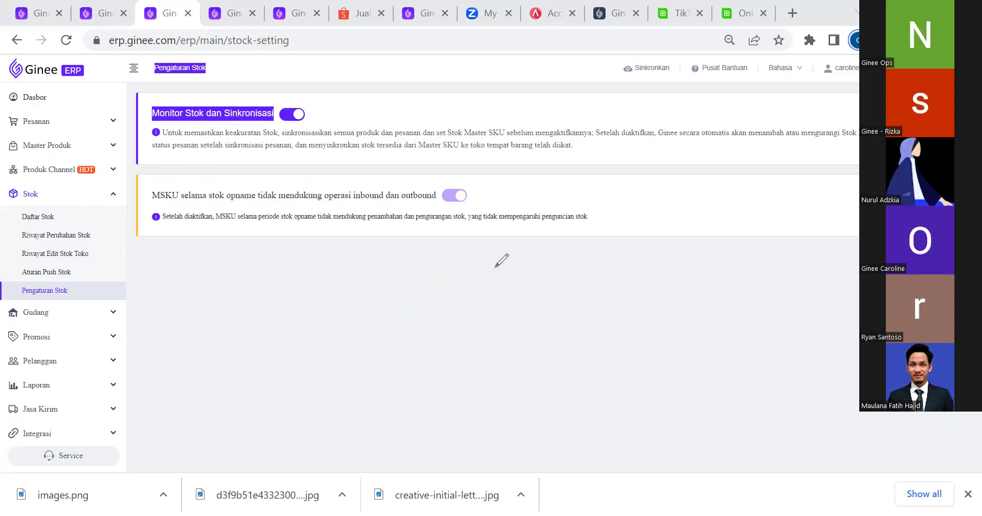
Point out the MSKU stok opname setting, show the Gudang submenu containing Stok Opname, and collapse it again
mouse_move(474, 188)
left_mouse_down()
mouse_move(460, 178)
mouse_move(441, 217)
mouse_move(468, 177)
mouse_move(474, 187)
left_mouse_up()
left_click(38, 312)
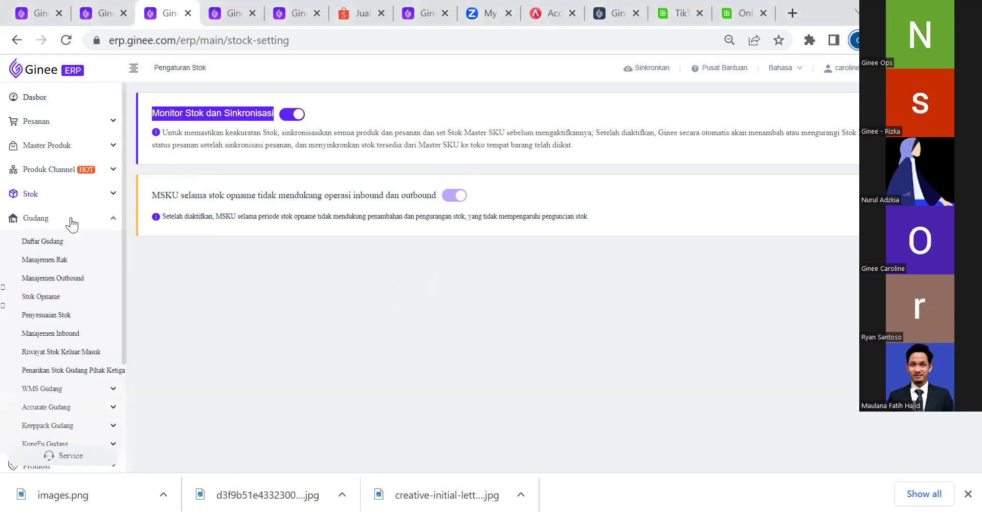
left_click(65, 218)
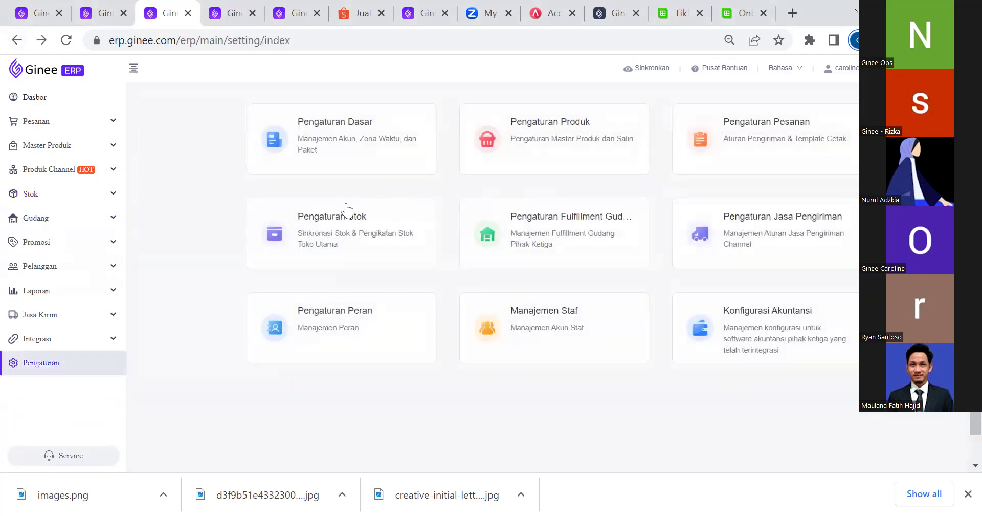
Open Pengaturan Fulfillment Gudang for Ginee WMS and point out the warehouse numbers in the list
left_click(574, 232)
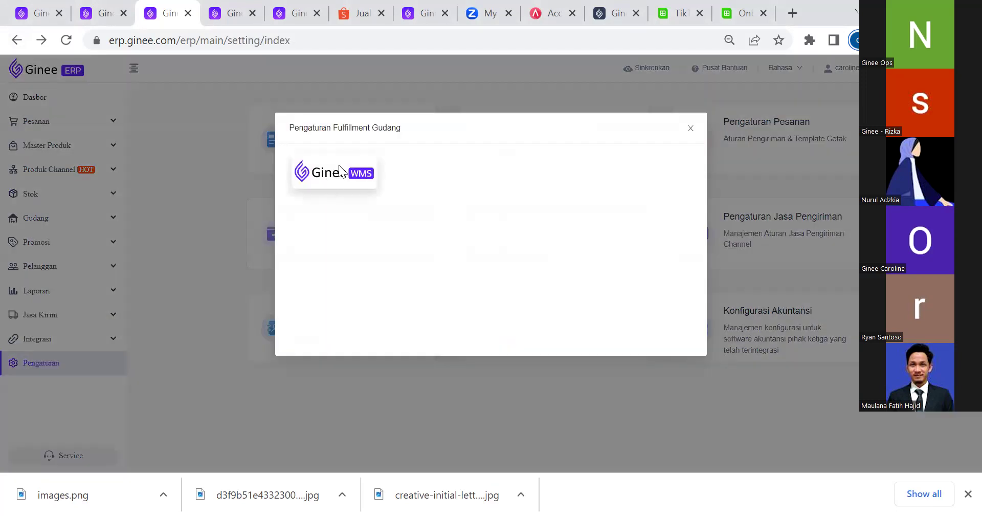
left_click(348, 177)
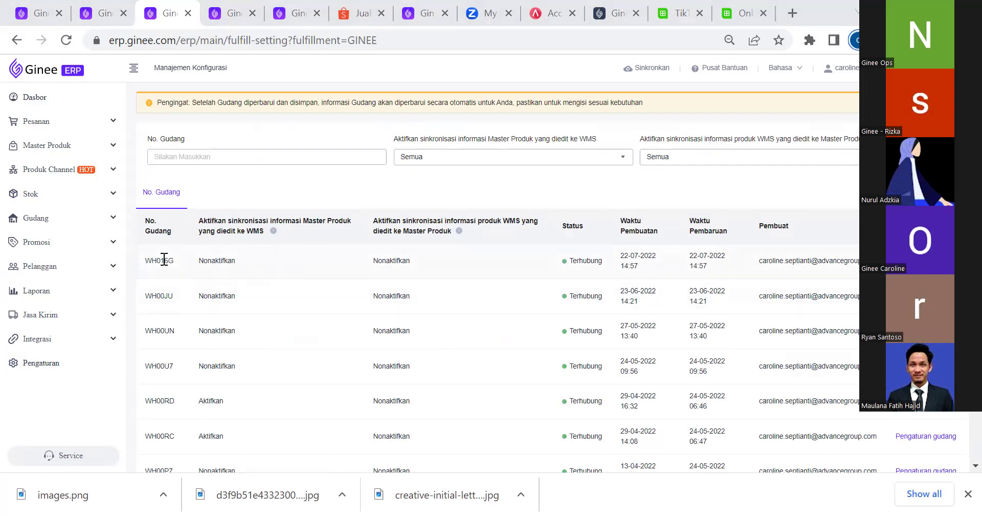
double_click(186, 297)
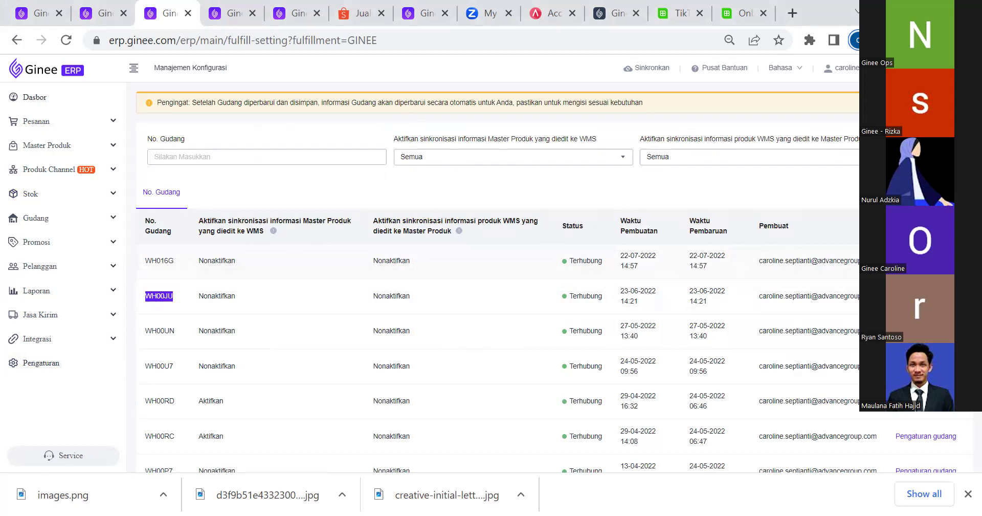
In warehouse WH016G's settings, enable syncing edited Master Produk information to WMS with every sync range selected
left_click(926, 260)
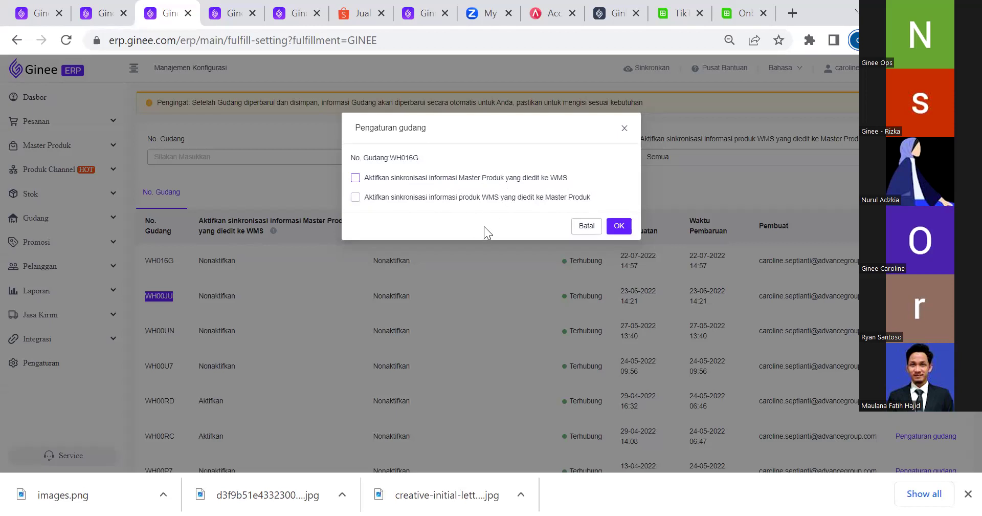
left_click(537, 178)
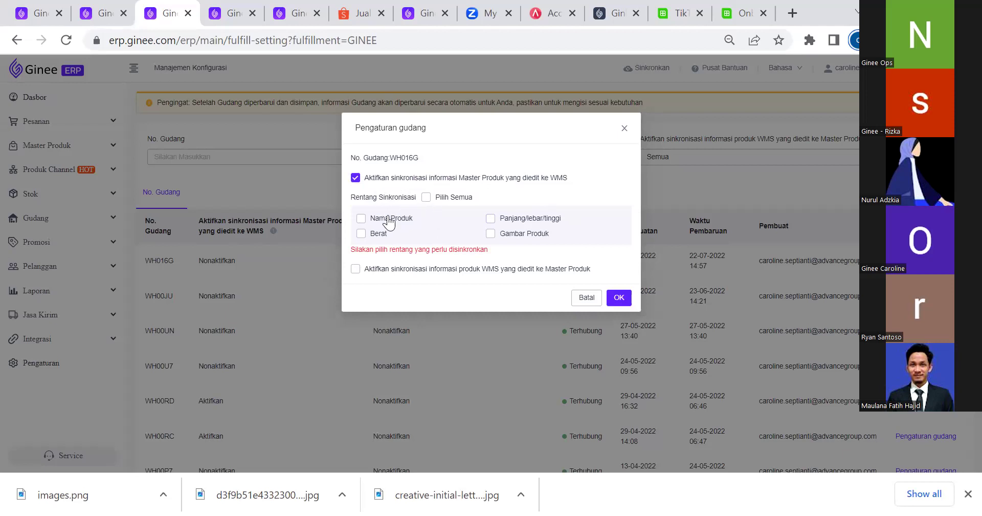
left_click(438, 197)
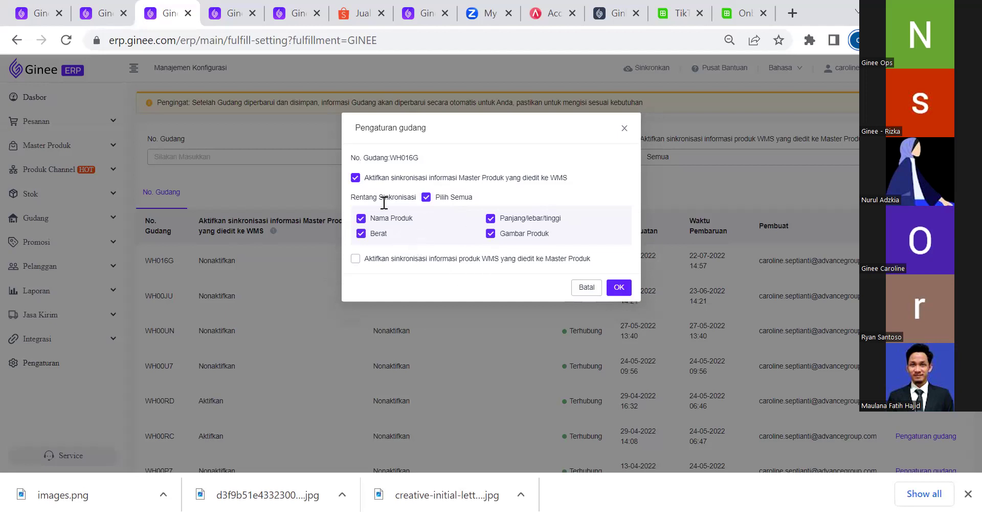
Try WH016G's WMS-to-Master Produk sync instead, and switch back to syncing Master Produk information to WMS
left_click(387, 262)
left_click(368, 178)
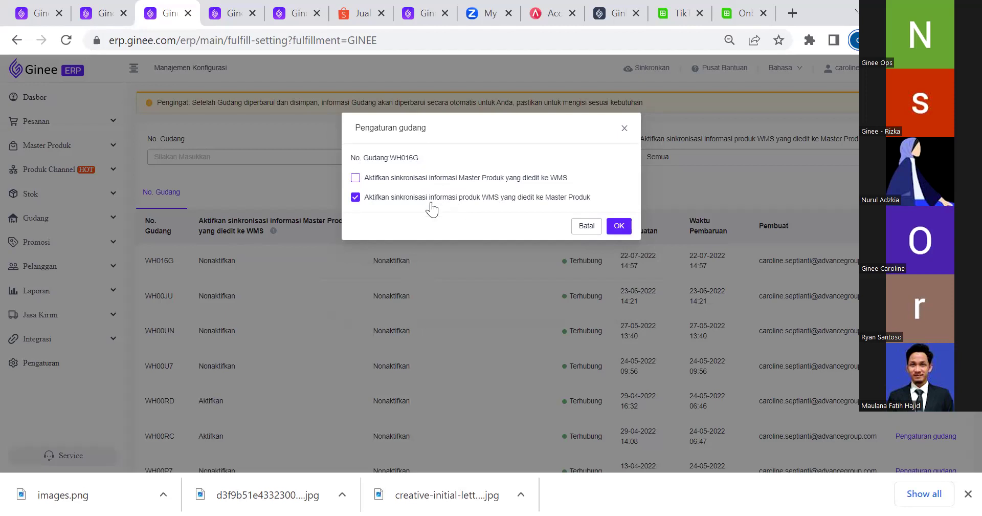
left_click(406, 199)
left_click(416, 177)
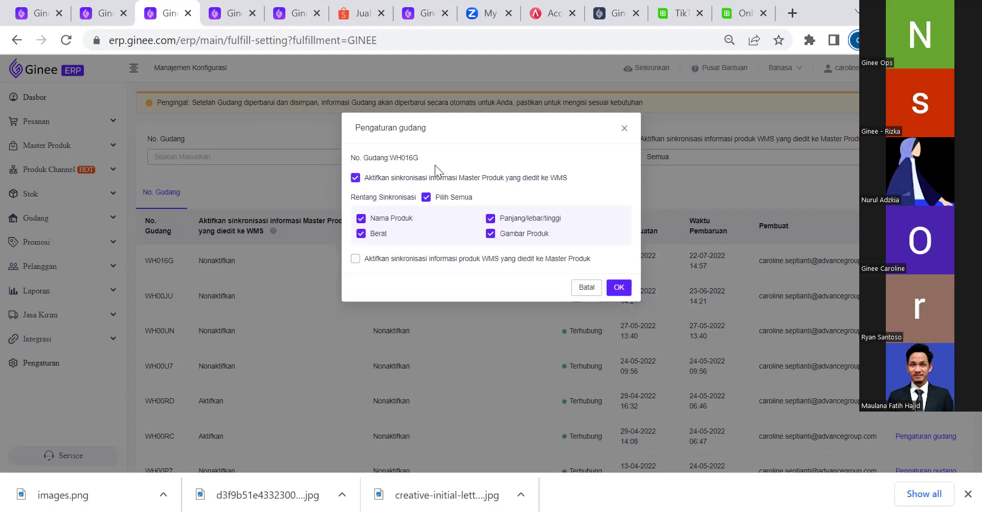
Save the sync settings of warehouse WH016G and return to the settings overview
left_click(617, 288)
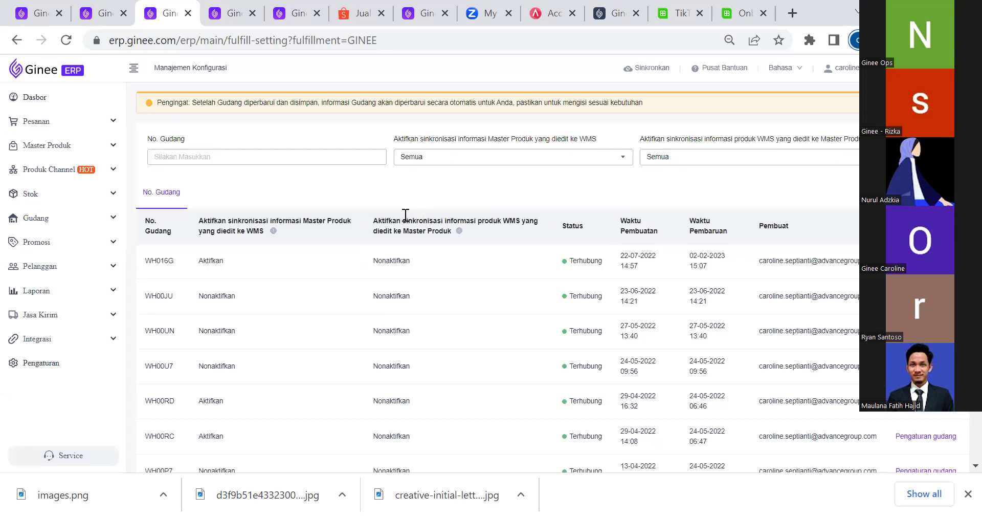
left_click(6, 40)
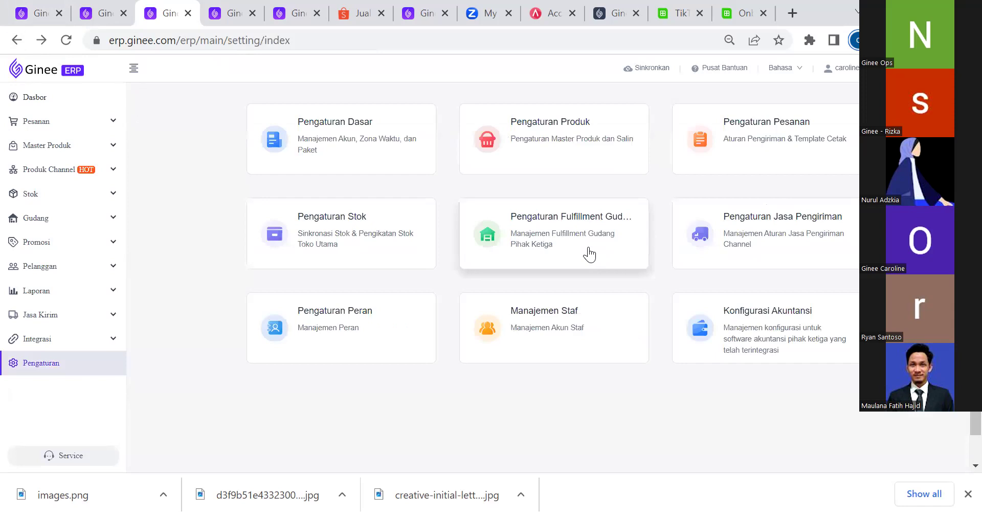
Open Pengaturan Jasa Pengiriman, refresh Shopee's supported shipping services for the stores, and return to the settings overview
left_click(776, 235)
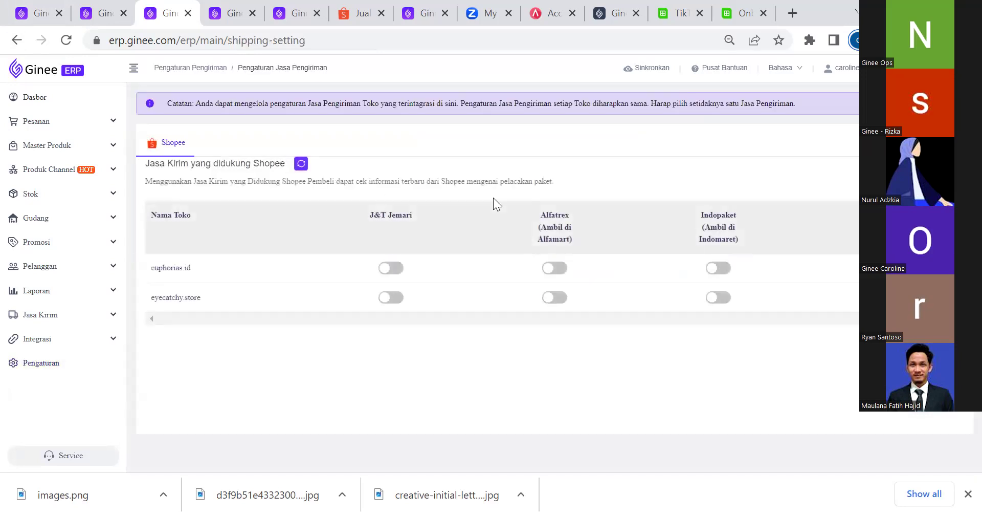
left_click(300, 163)
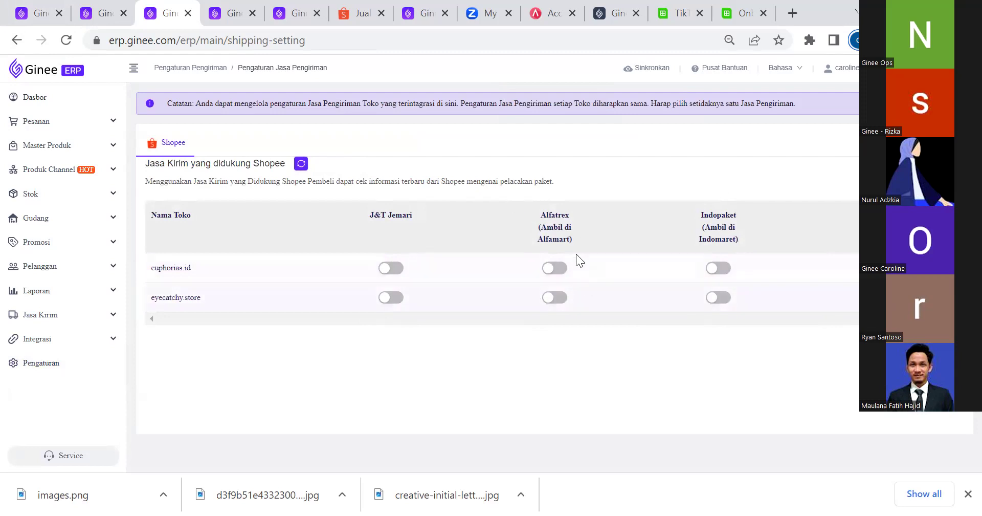
left_click(7, 39)
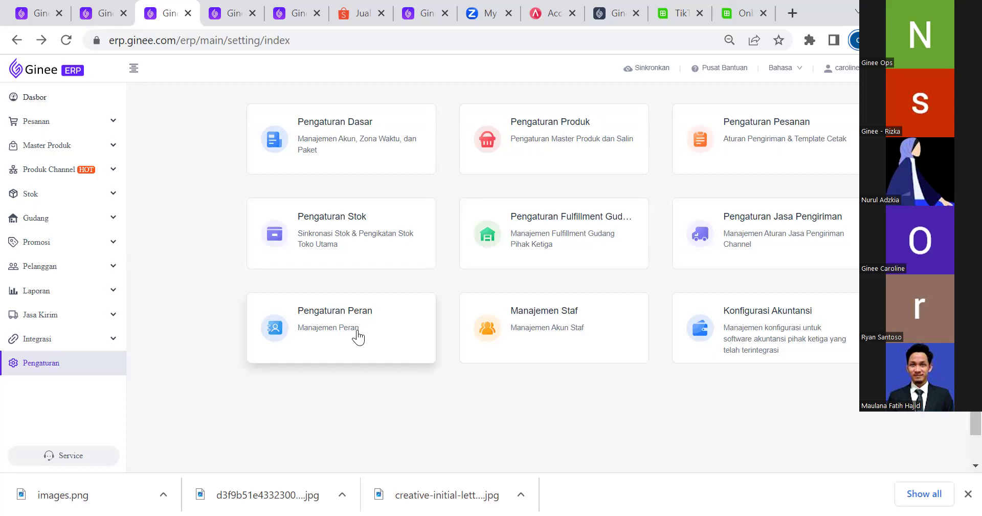
Open Pengaturan Peran and point out the Staff Stok and Admin Order roles in the list
left_click(358, 336)
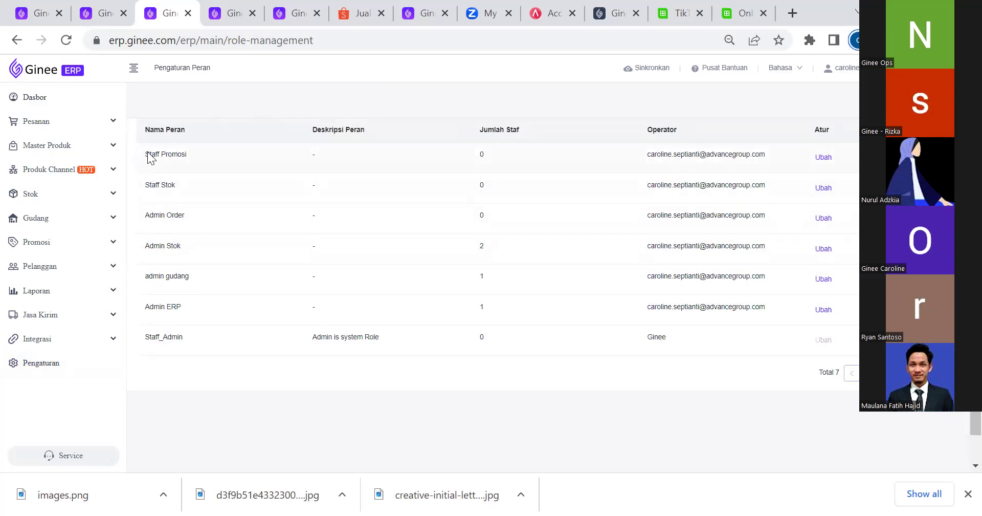
left_click_drag(169, 185, 153, 212)
triple_click(208, 217)
Start a new role and name it Admin Stok
left_click(927, 101)
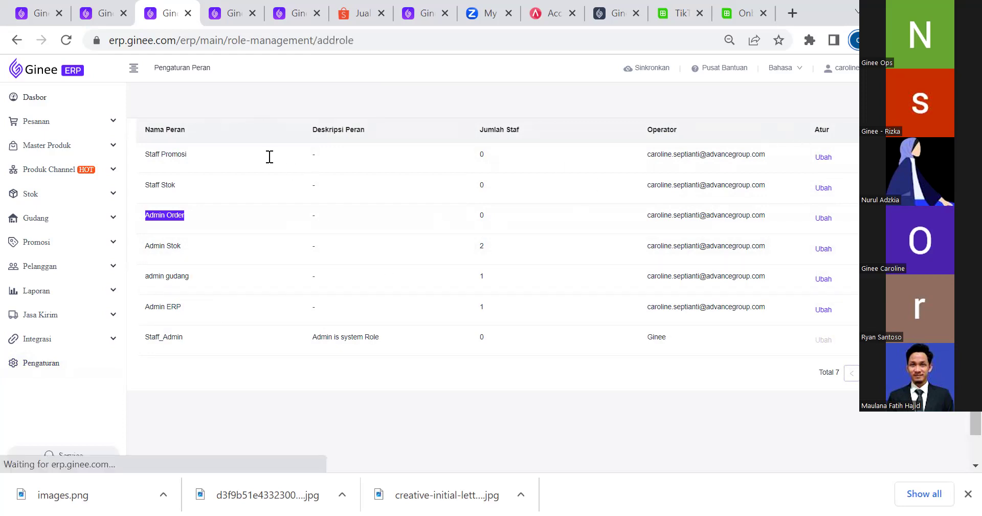
left_click(200, 124)
scroll(174, 240, "down", 1)
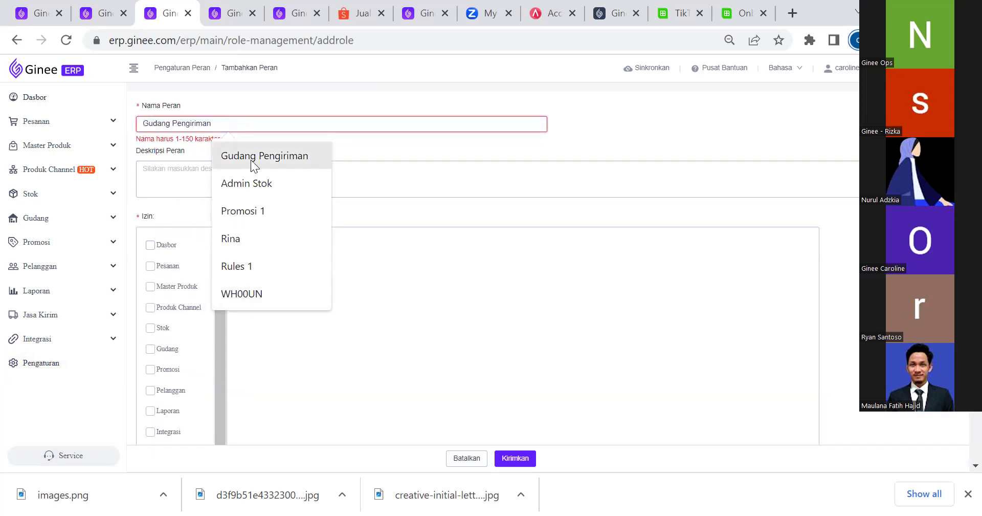
left_click(240, 183)
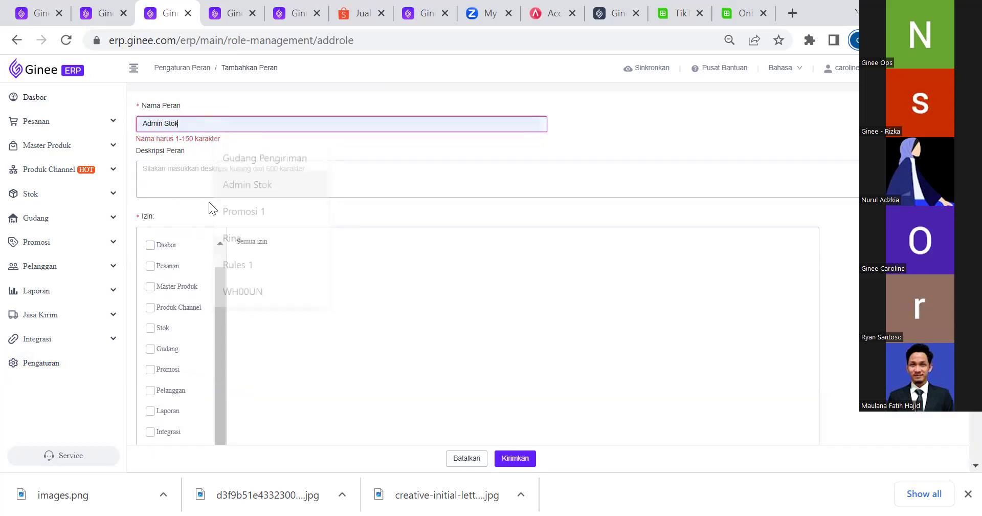
Grant the new role all Pesanan permissions and expand the Ordo Sejarah and Utilitas groups to show their sub-permissions
left_click(150, 266)
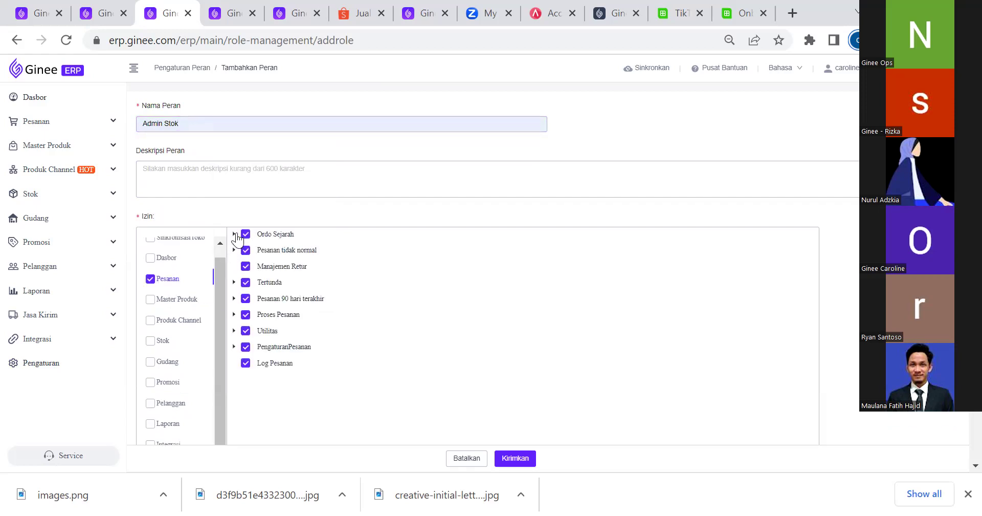
left_click(234, 234)
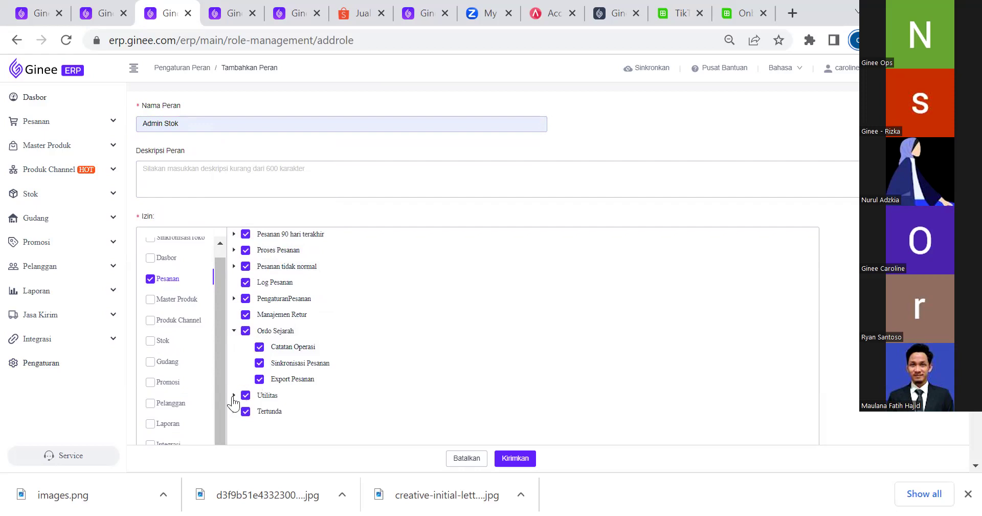
left_click(267, 397)
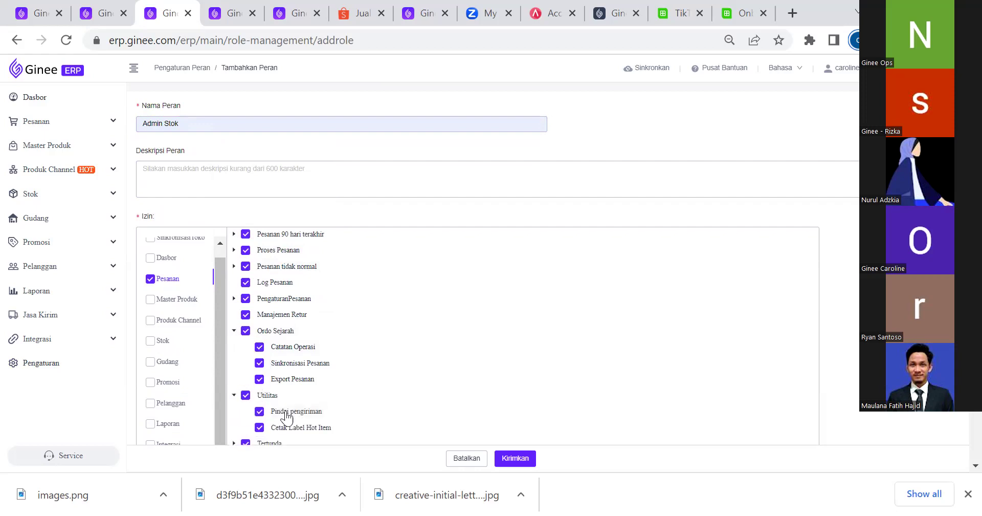
scroll(277, 419, "down", 1)
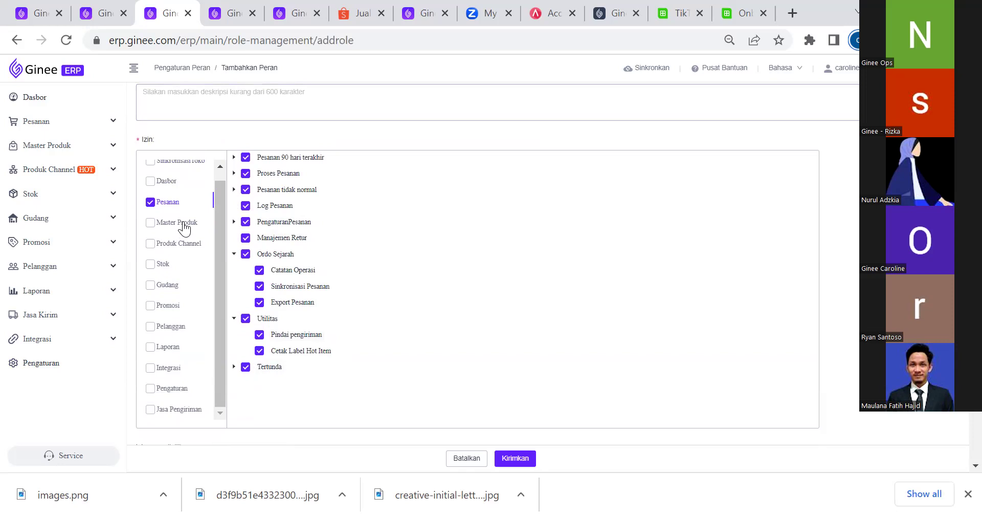
Grant the new role all Promosi permissions as well, and cancel the role form without saving
left_click(168, 307)
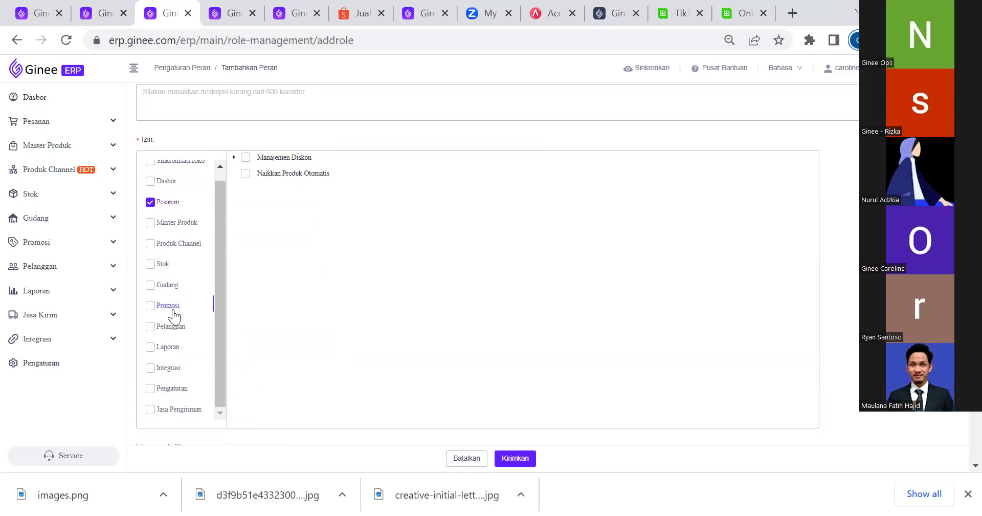
left_click(150, 306)
scroll(180, 235, "up", 1)
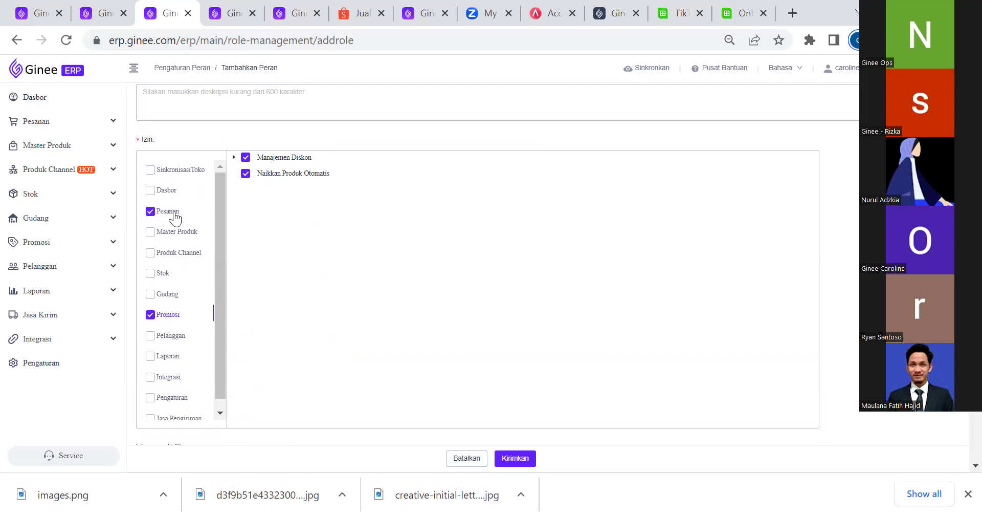
left_click(483, 461)
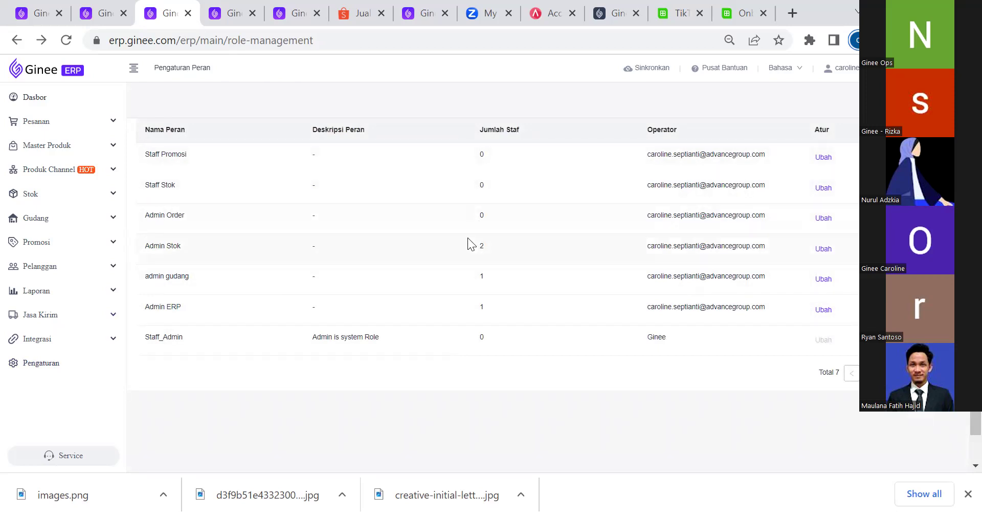
Point out the Admin Stok role and its Jumlah Staf value in the role list, and open Manajemen Staf
left_click_drag(144, 248, 186, 251)
double_click(482, 240)
left_click(43, 365)
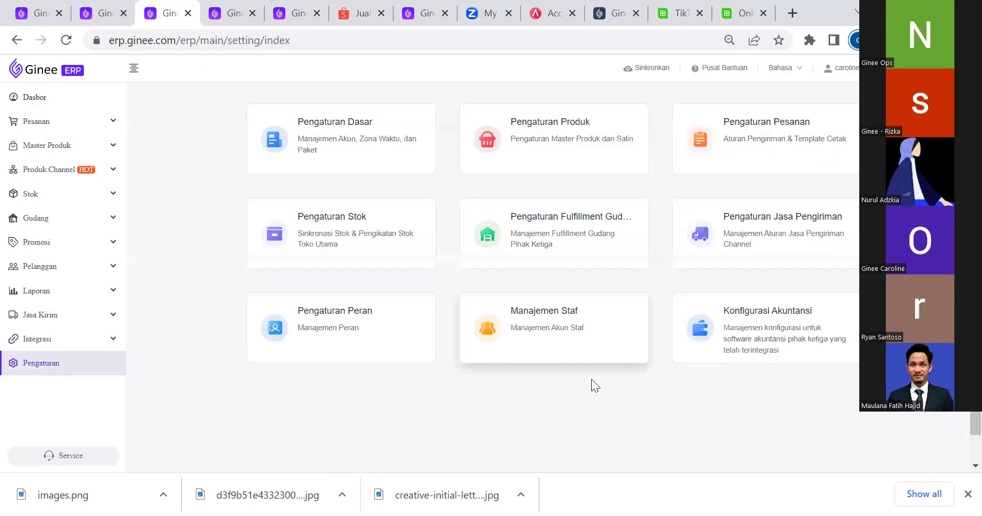
left_click(536, 338)
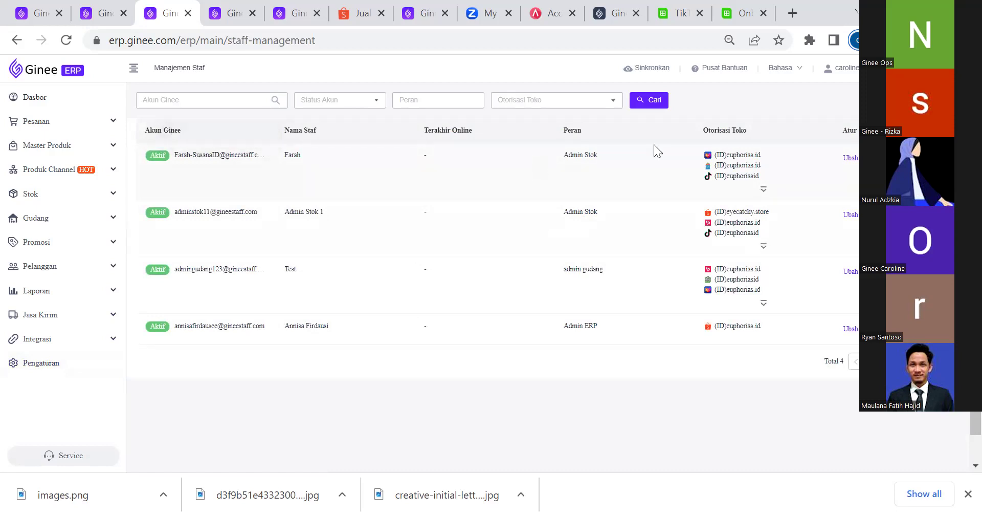
Open the form for adding a staff member and show the Akun Ginee, password and Nama Staf fields, leaving them empty
left_click(928, 100)
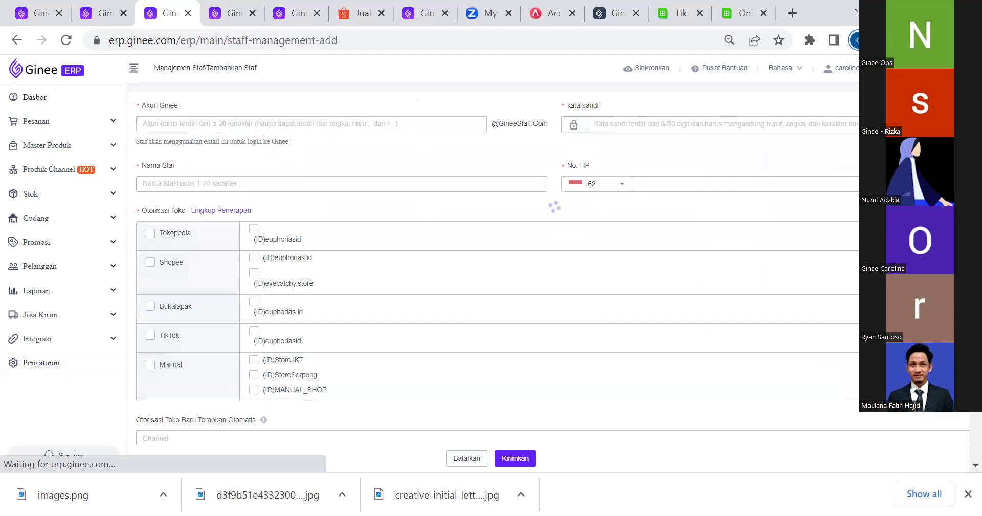
left_click(259, 124)
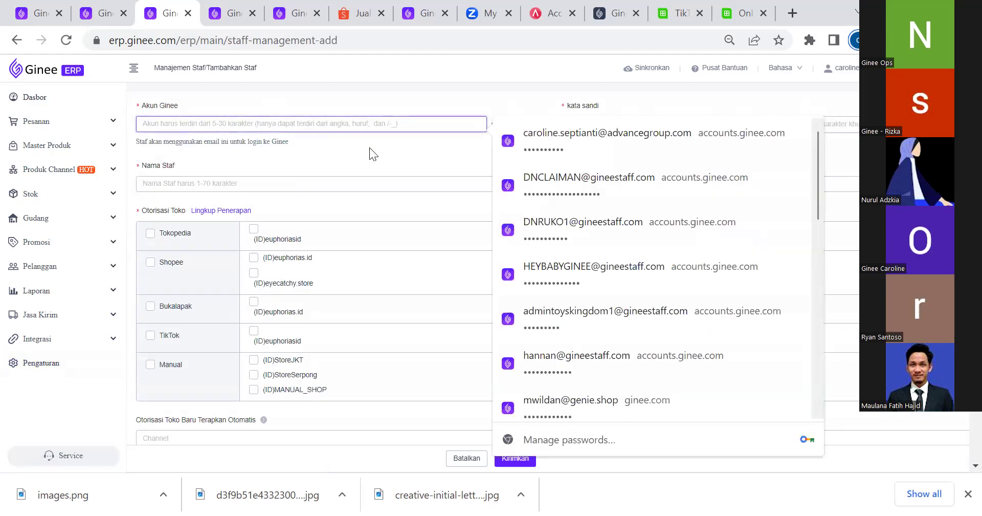
left_click(332, 151)
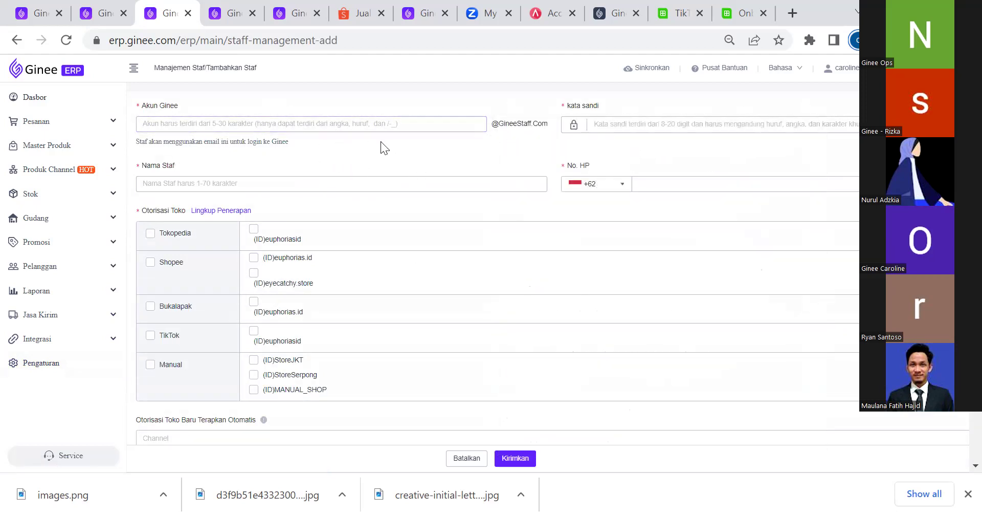
left_click(612, 130)
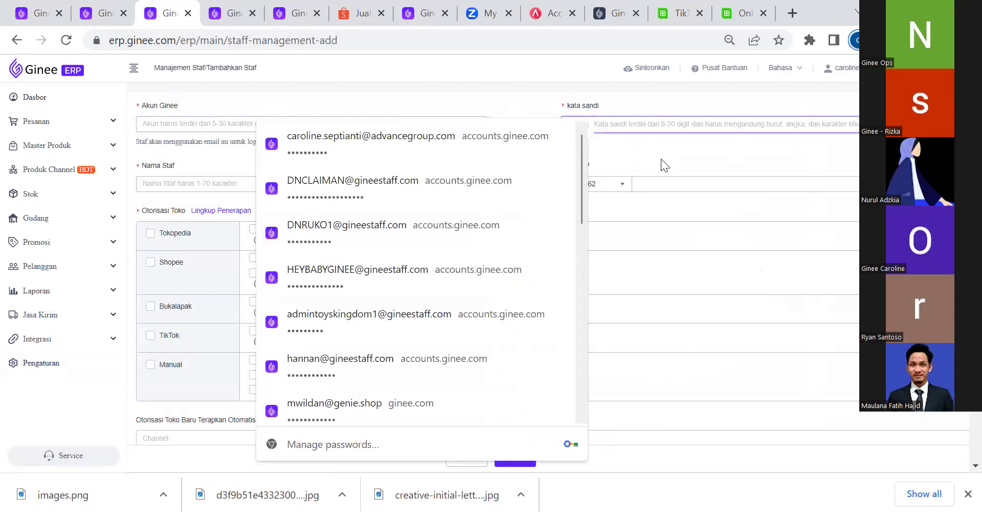
left_click(607, 152)
left_click(289, 187)
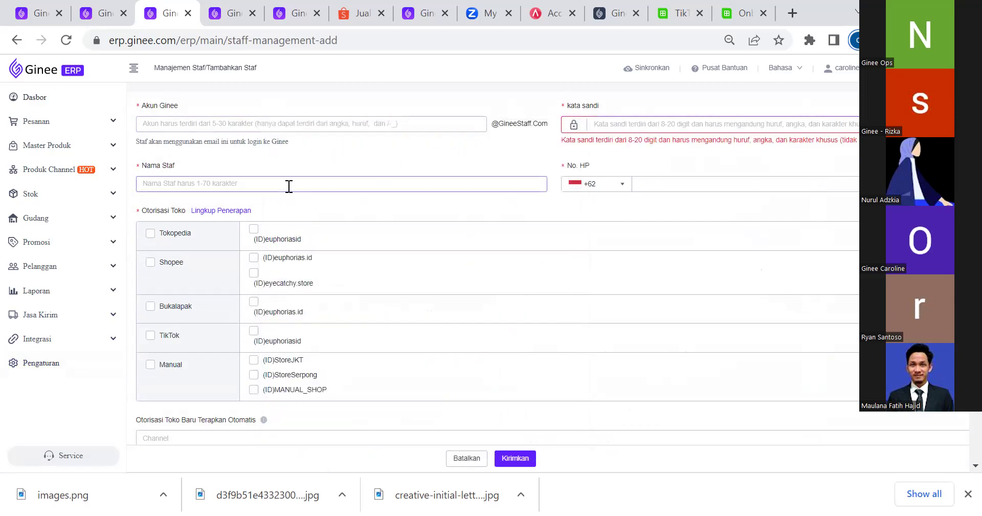
left_click(170, 111)
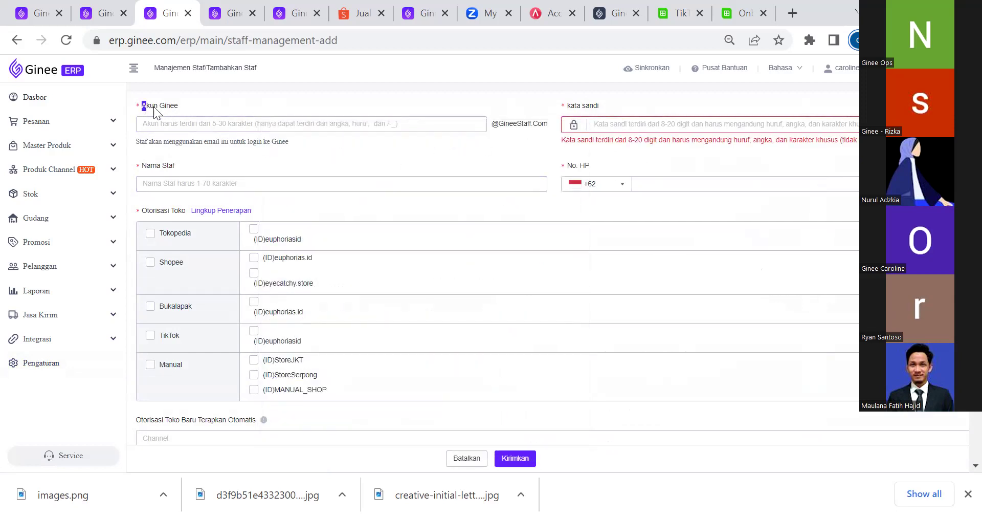
left_click_drag(568, 106, 614, 113)
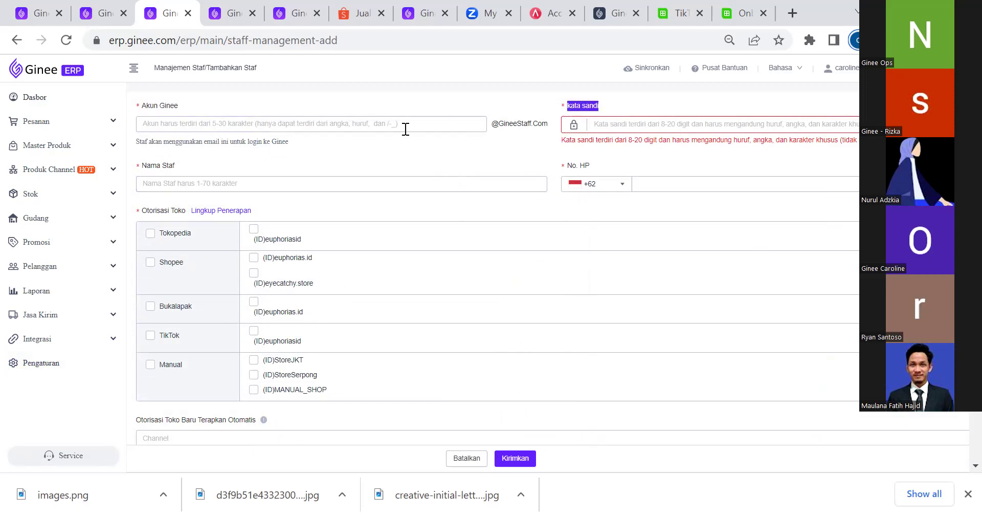
left_click_drag(492, 123, 534, 128)
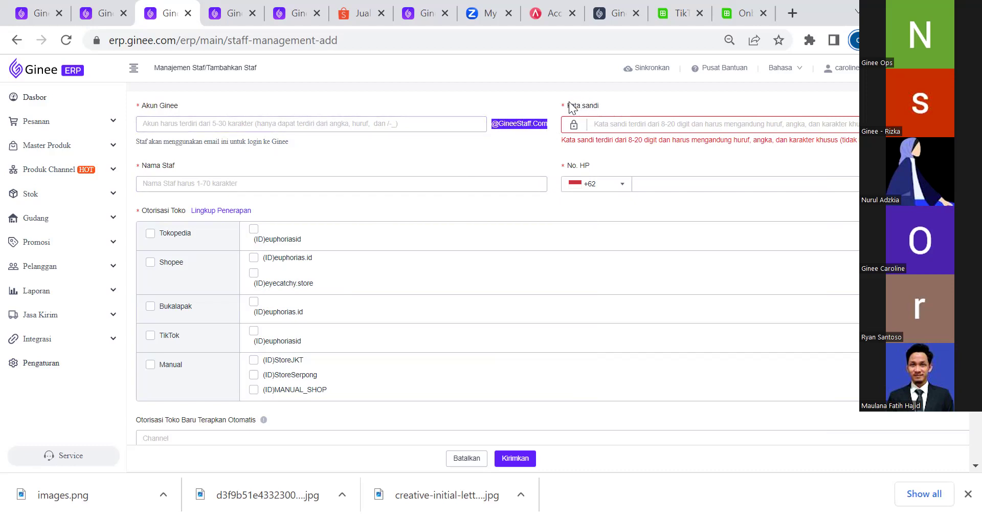
left_click_drag(571, 106, 596, 107)
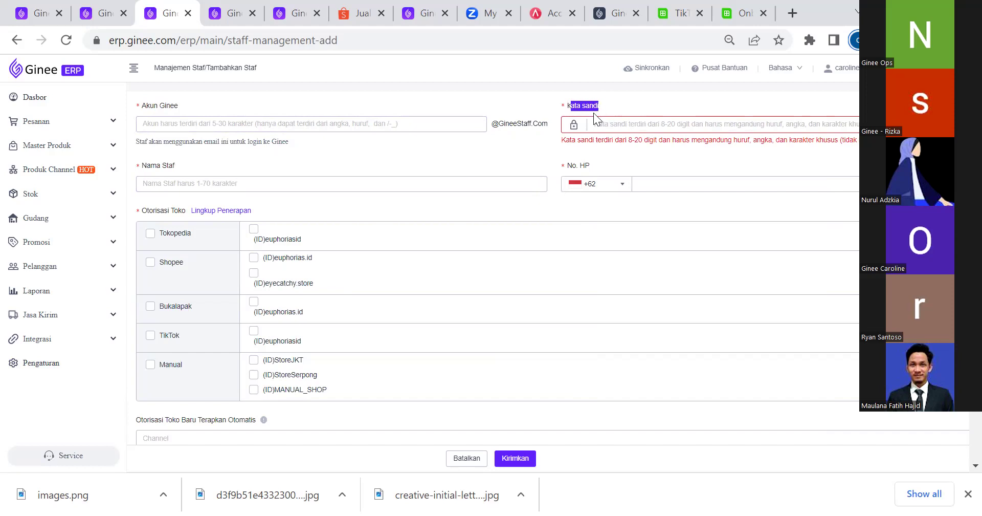
left_click_drag(497, 124, 539, 137)
left_click(565, 157)
left_click_drag(568, 167, 579, 169)
Look through the Otorisasi Toko store list and the role and permission sections of the staff form
scroll(391, 195, "down", 3)
scroll(318, 169, "up", 3)
scroll(229, 229, "down", 3)
scroll(190, 160, "up", 2)
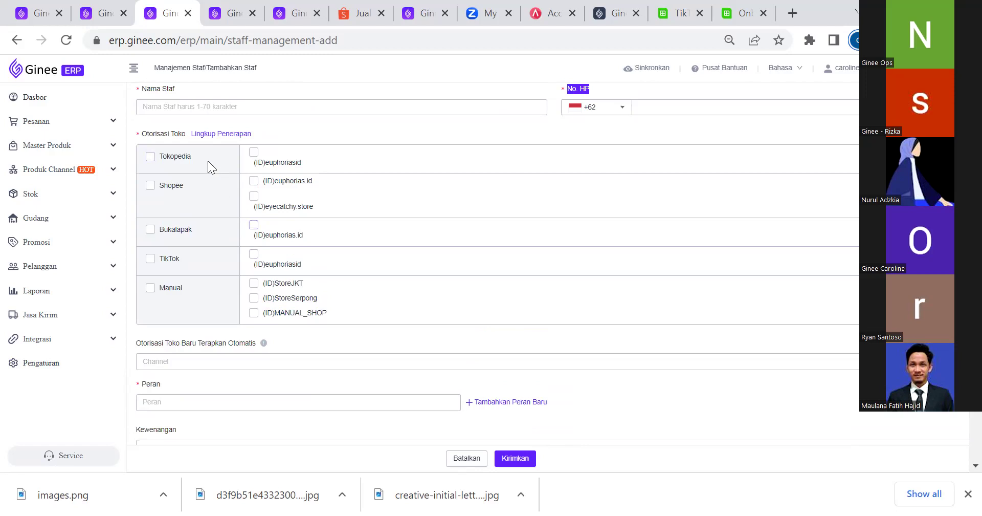
scroll(207, 227, "down", 2)
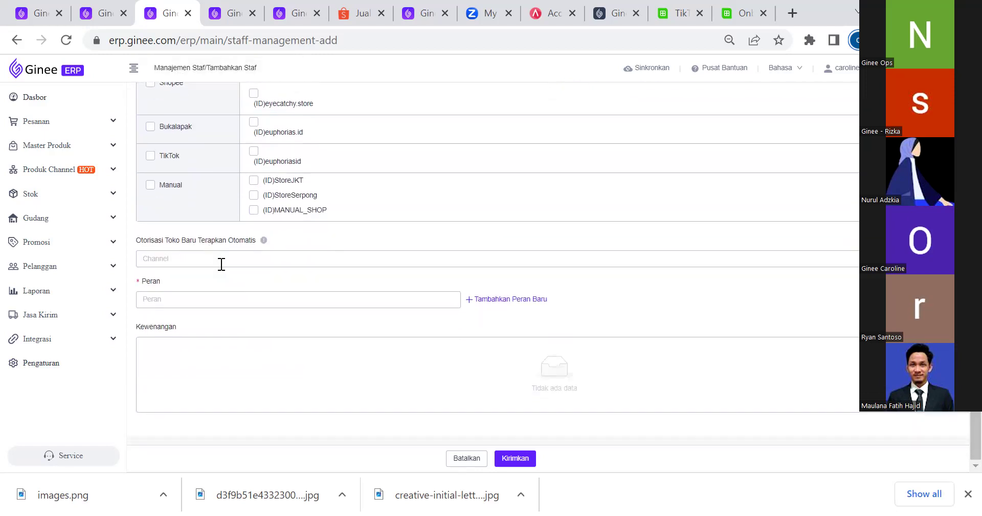
Set Otorisasi Toko Baru Terapkan Otomatis to the channels Shopee, Tokopedia, Bukalapak, JD.ID, JD, Shopify and Blibli
left_click_drag(254, 239, 135, 239)
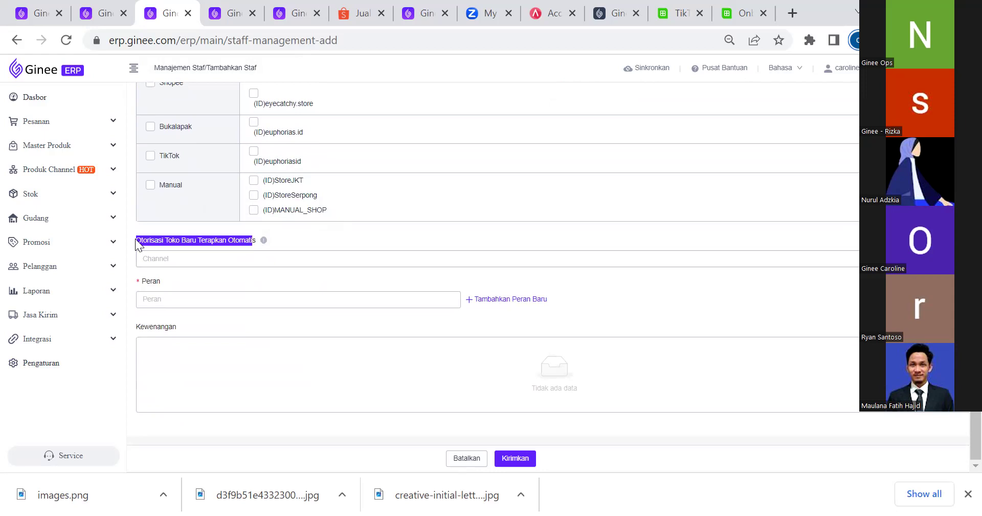
left_click(167, 258)
left_click(169, 281)
left_click(171, 301)
left_click(172, 319)
left_click(177, 336)
left_click(181, 354)
left_click(184, 376)
left_click(197, 409)
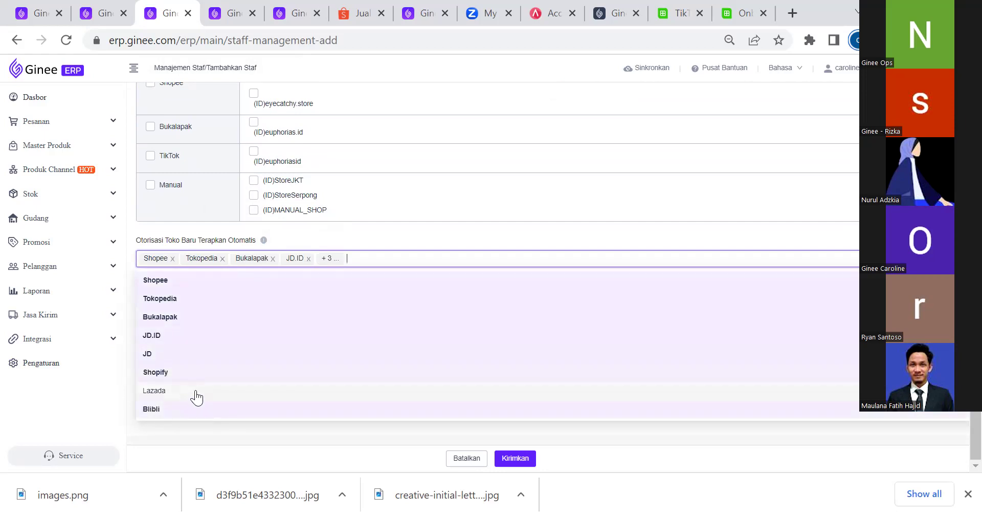
left_click(316, 261)
Show the roles available for Peran without choosing one, point out the form's submit option, and return to the Akun Ginee field
left_click(374, 293)
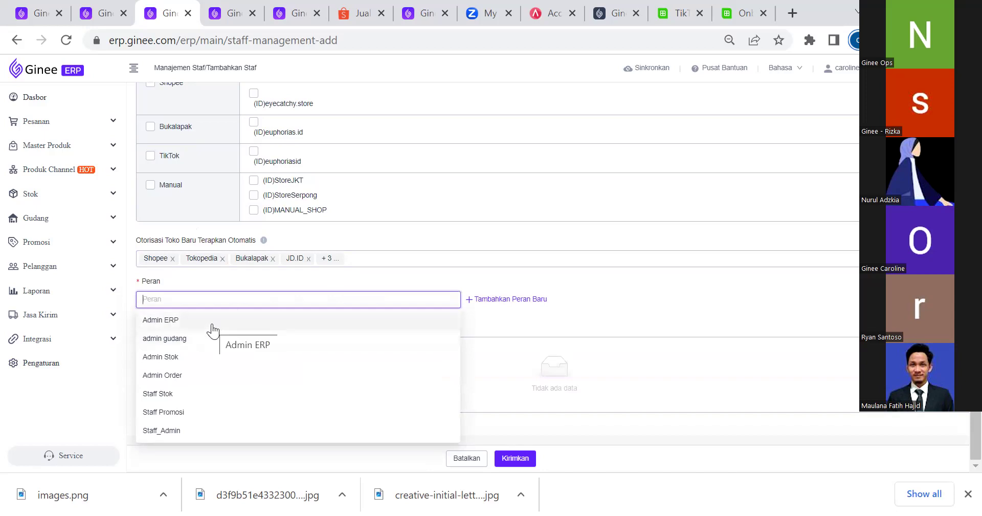
left_click(614, 308)
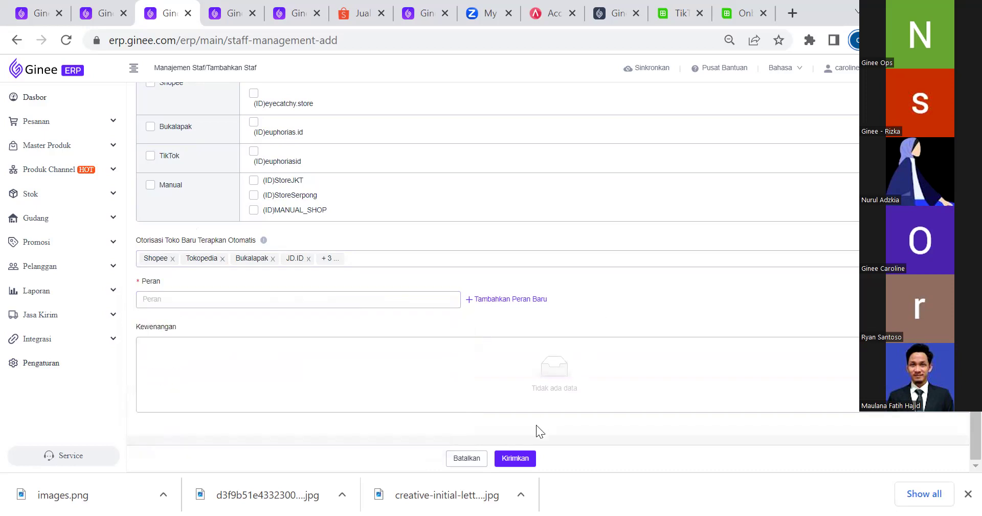
left_click(502, 458)
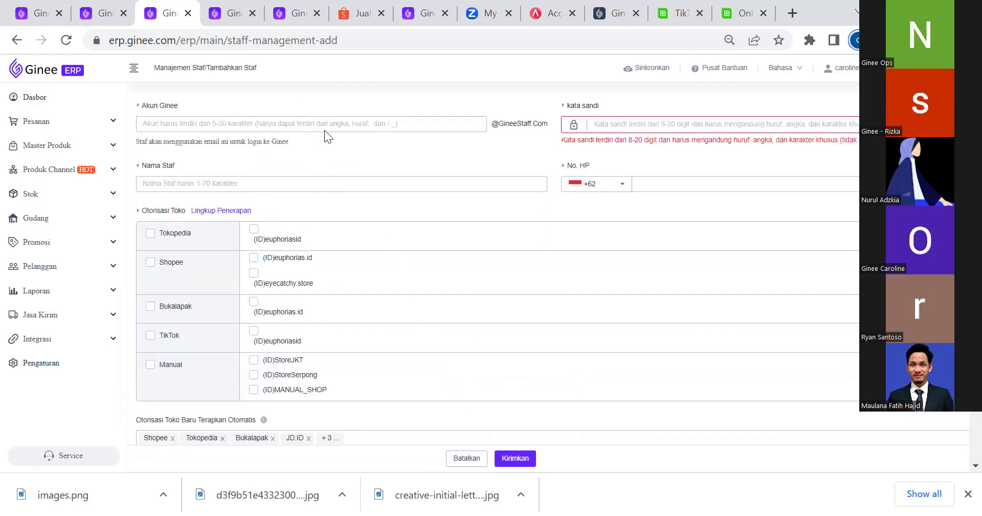
left_click(252, 118)
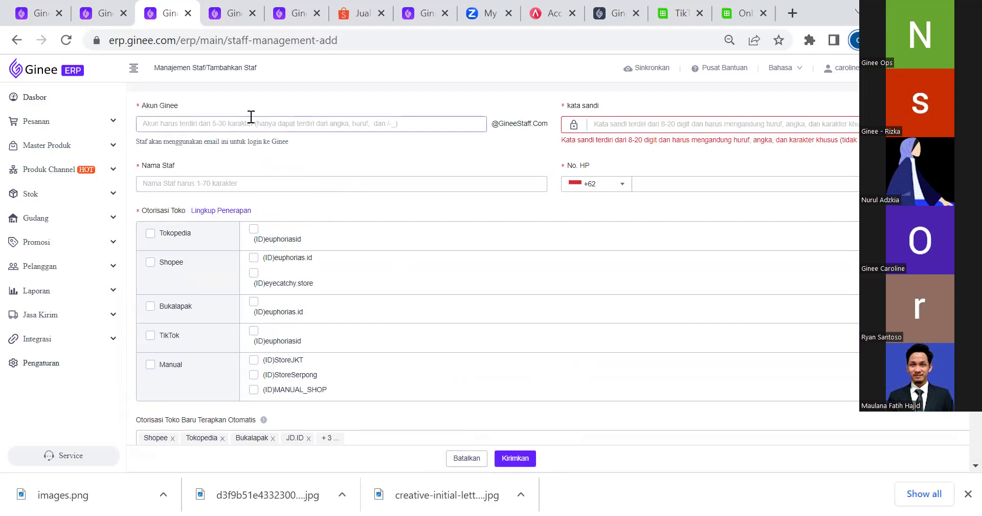
Leave the staff form, open Konfigurasi Akuntansi from the settings overview, and expand the warehouses under Database 1
left_click_drag(627, 200, 568, 99)
key("alt+Left")
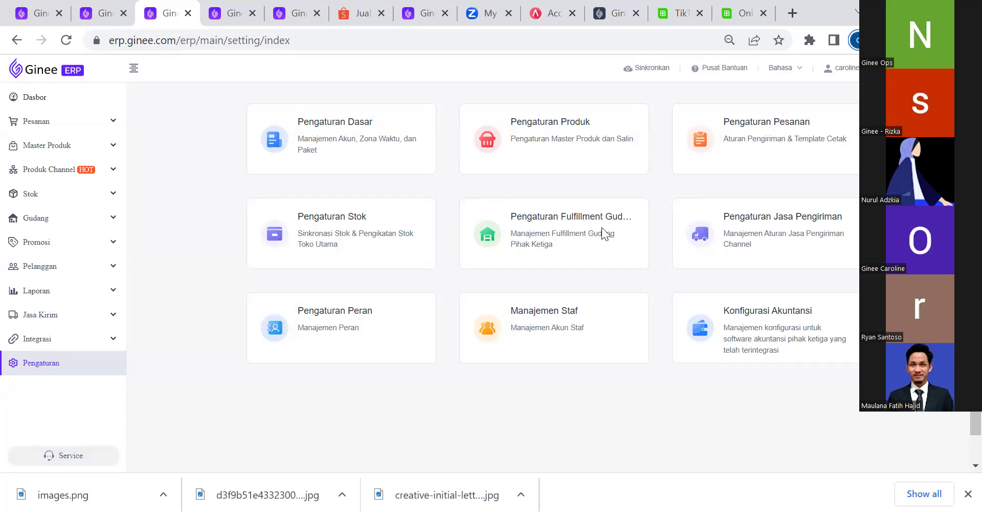
left_click(15, 40)
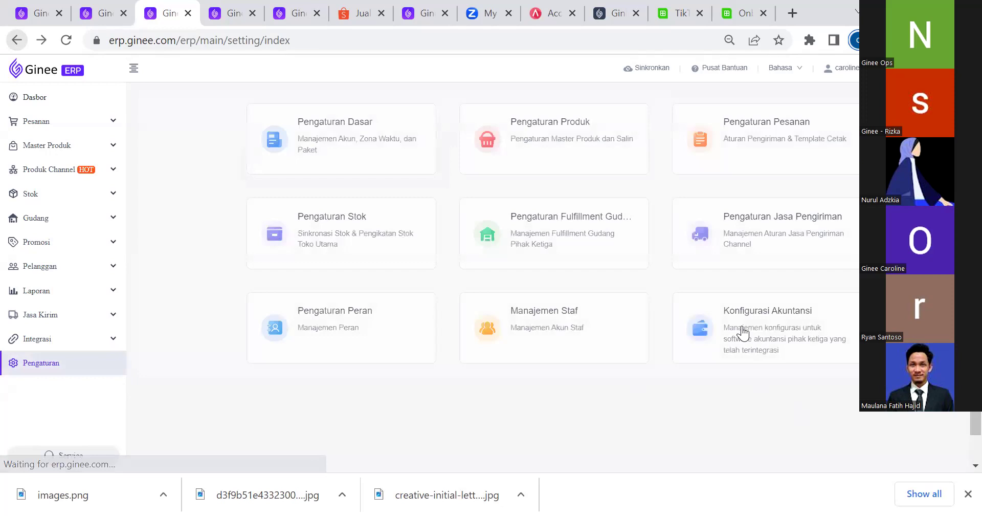
key("alt+Right")
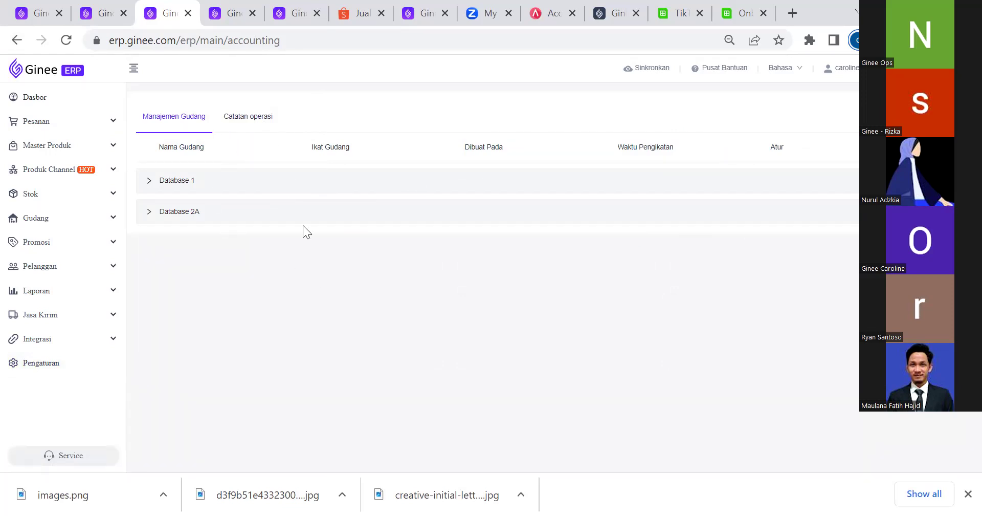
left_click(210, 196)
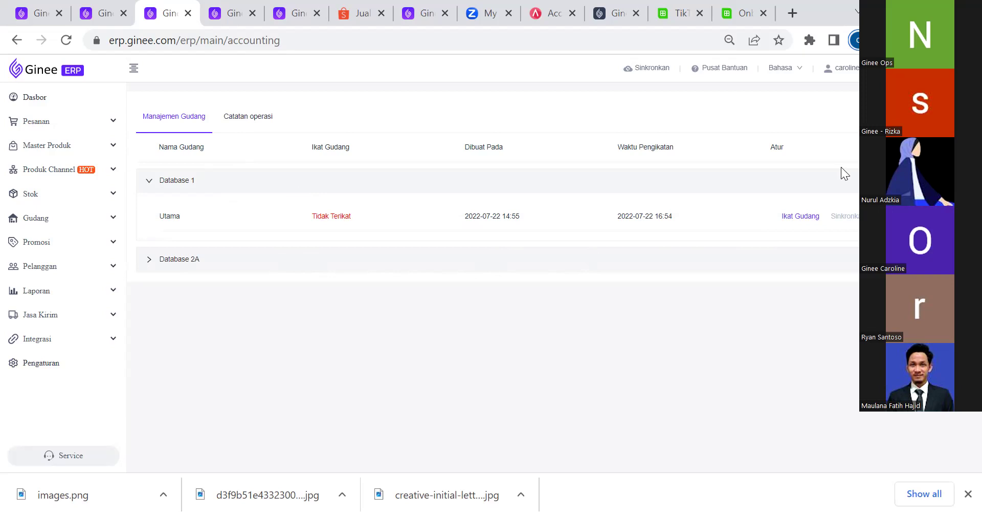
Try to confirm Sinkronisasi Gudang without choosing a database, and dismiss the dialog
left_click(905, 117)
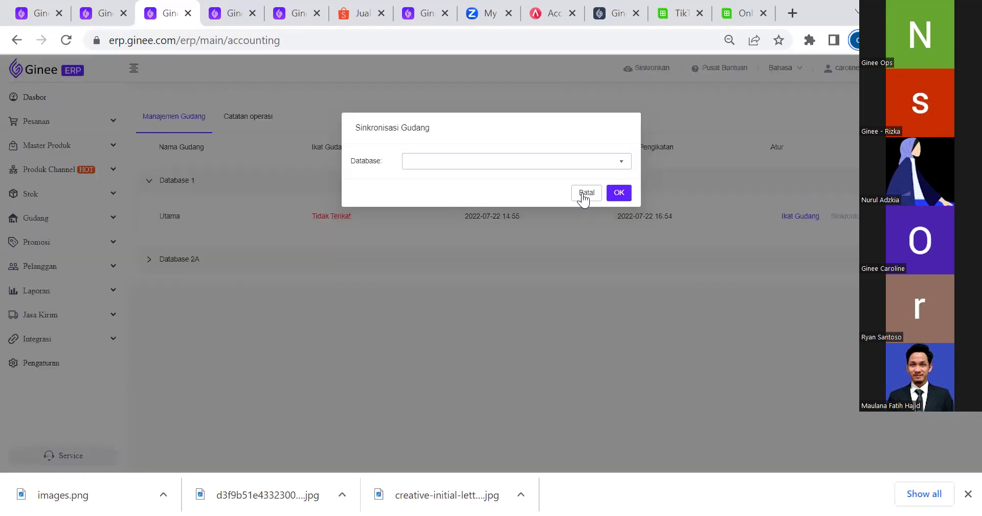
left_click(457, 157)
left_click(436, 275)
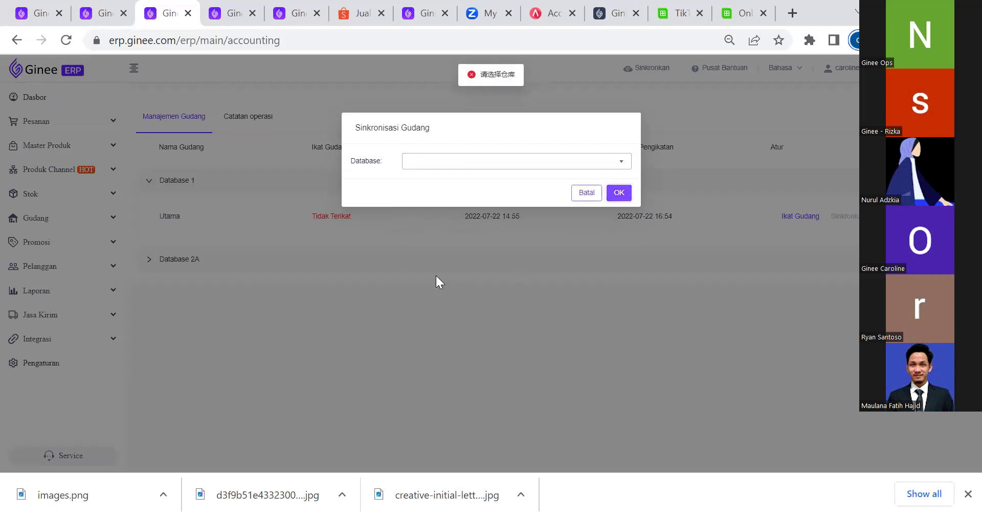
left_click(436, 276)
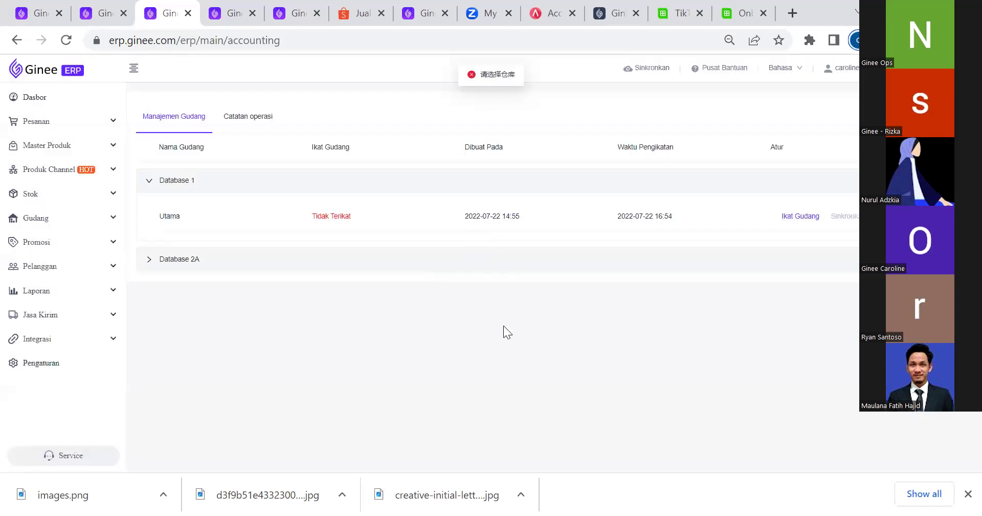
Look through the accounting configuration's Catatan operasi log to the end of its first page
left_click(248, 117)
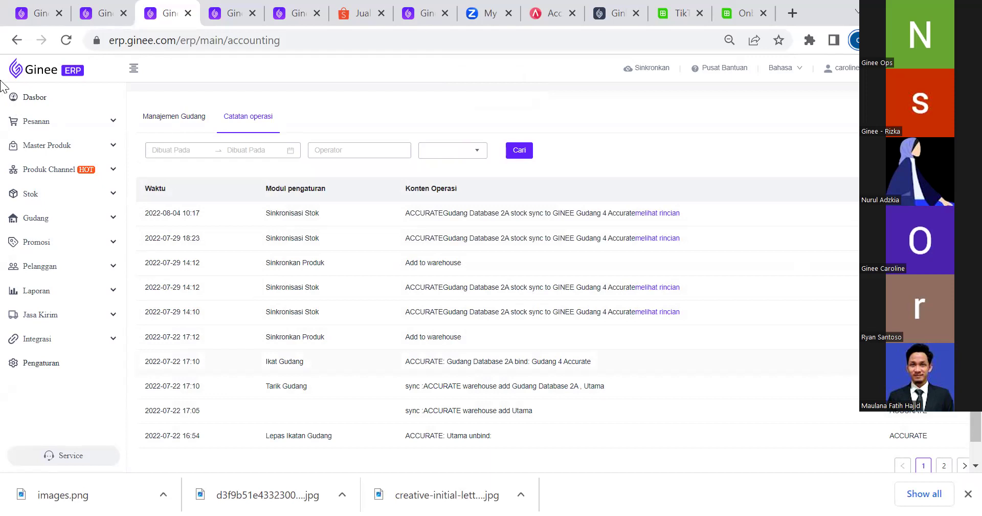
key("Down")
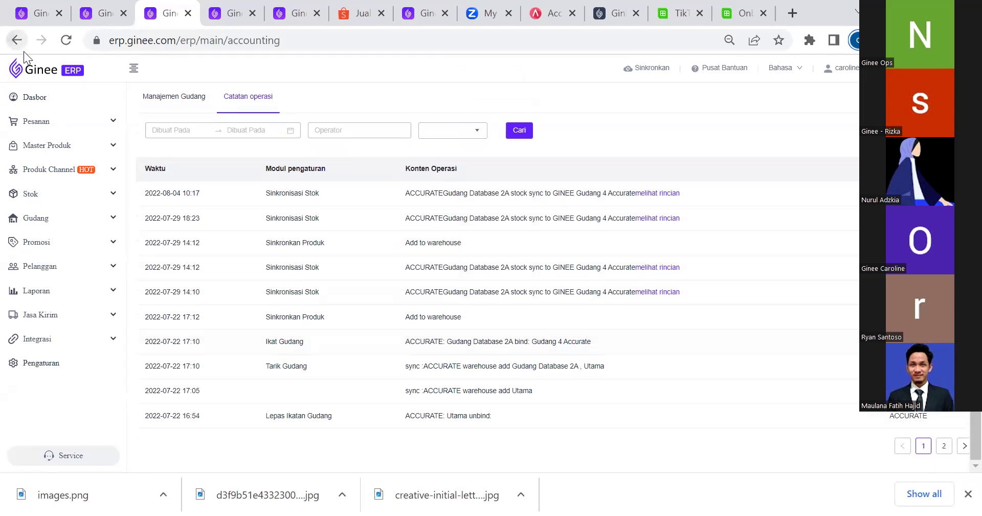
Return to the Pengaturan overview and expand the Pesanan section's list of order pages
left_click(45, 364)
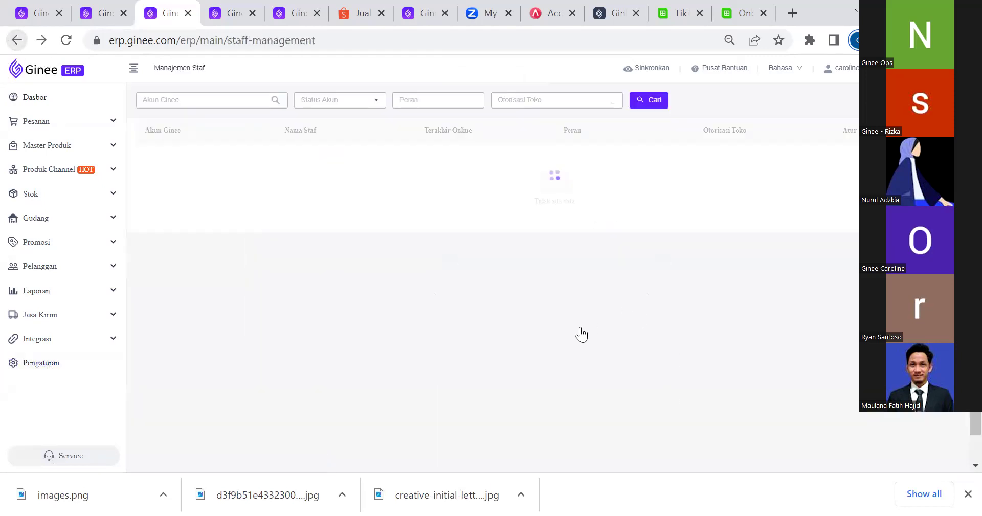
left_click(41, 40)
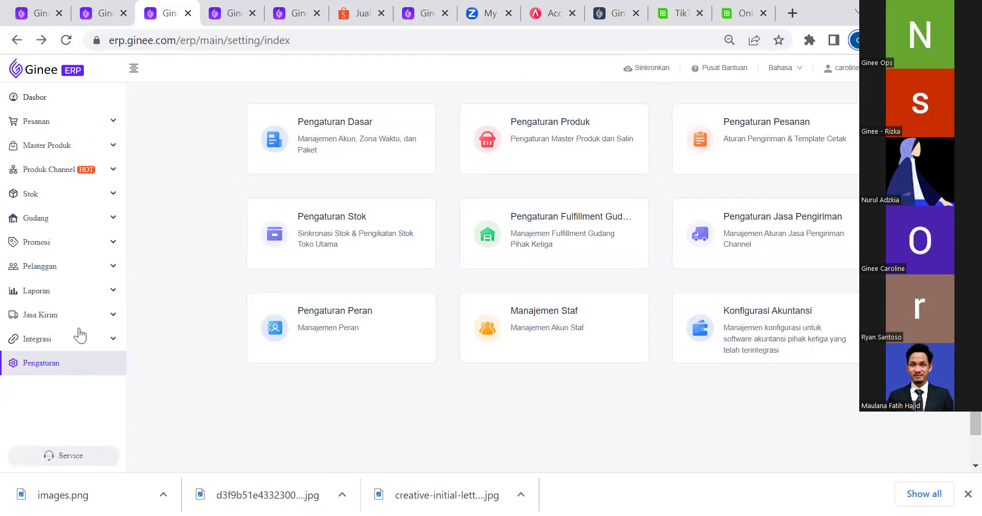
left_click(114, 123)
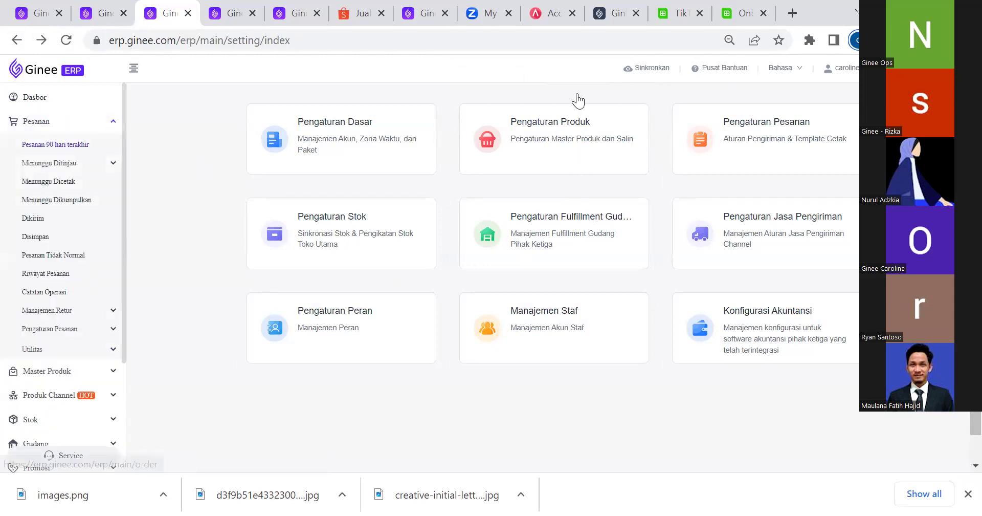